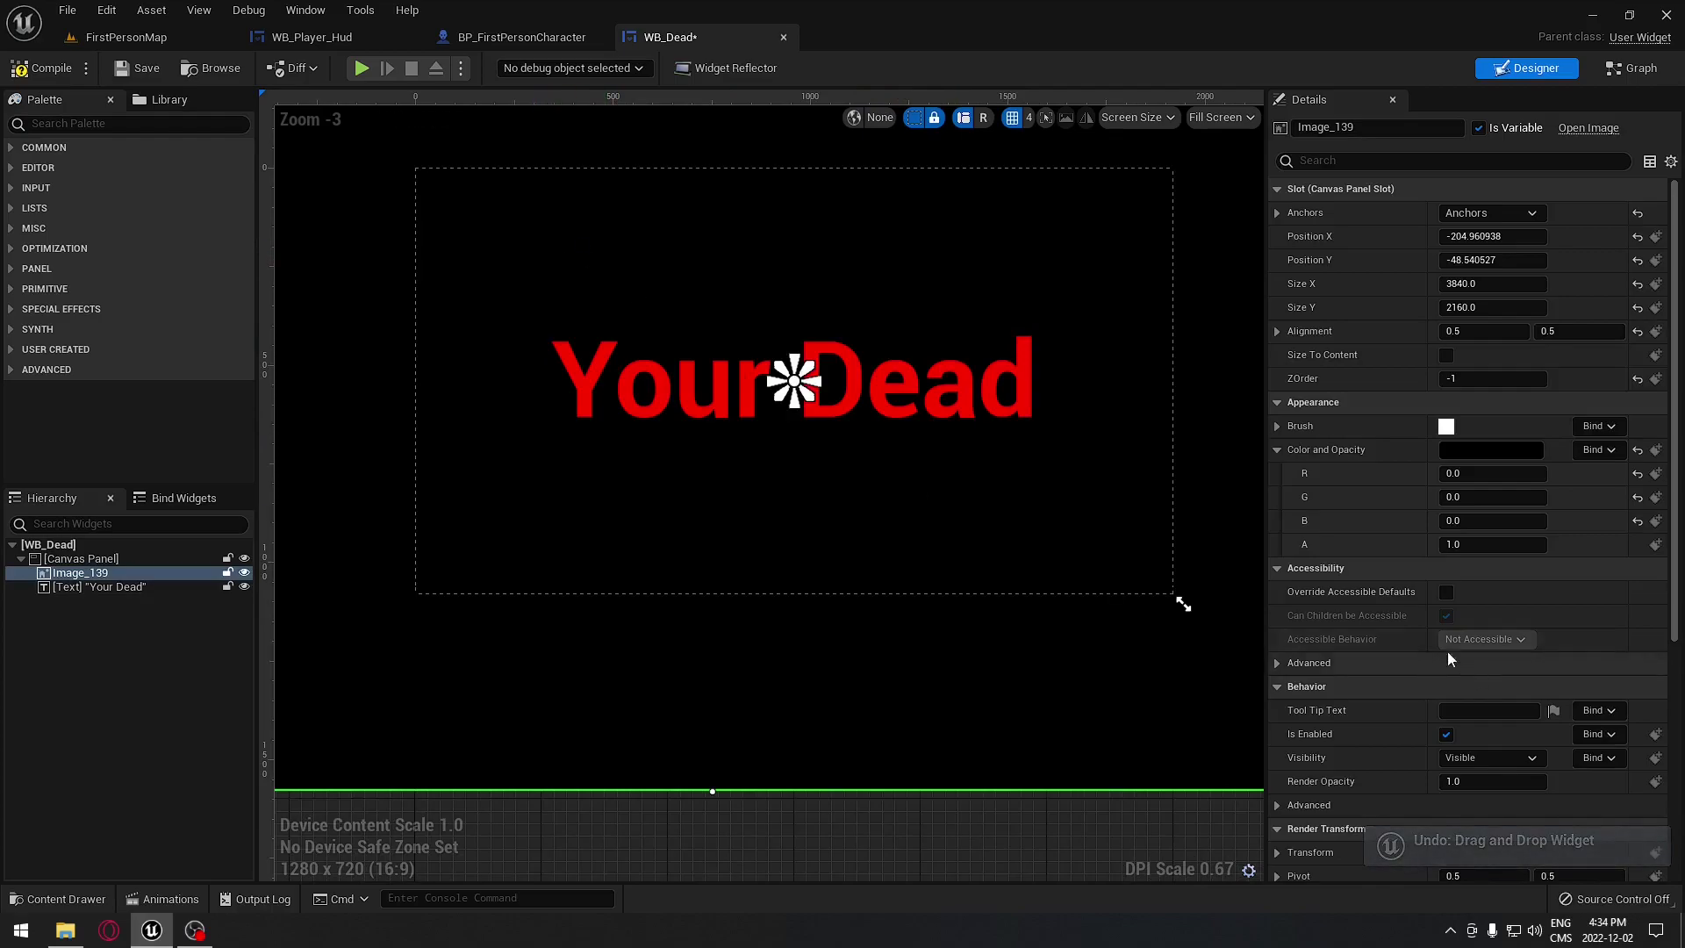
Add a Vertical Box from the Palette to the WB_Dead hierarchy.
click(131, 124)
text(vertical)
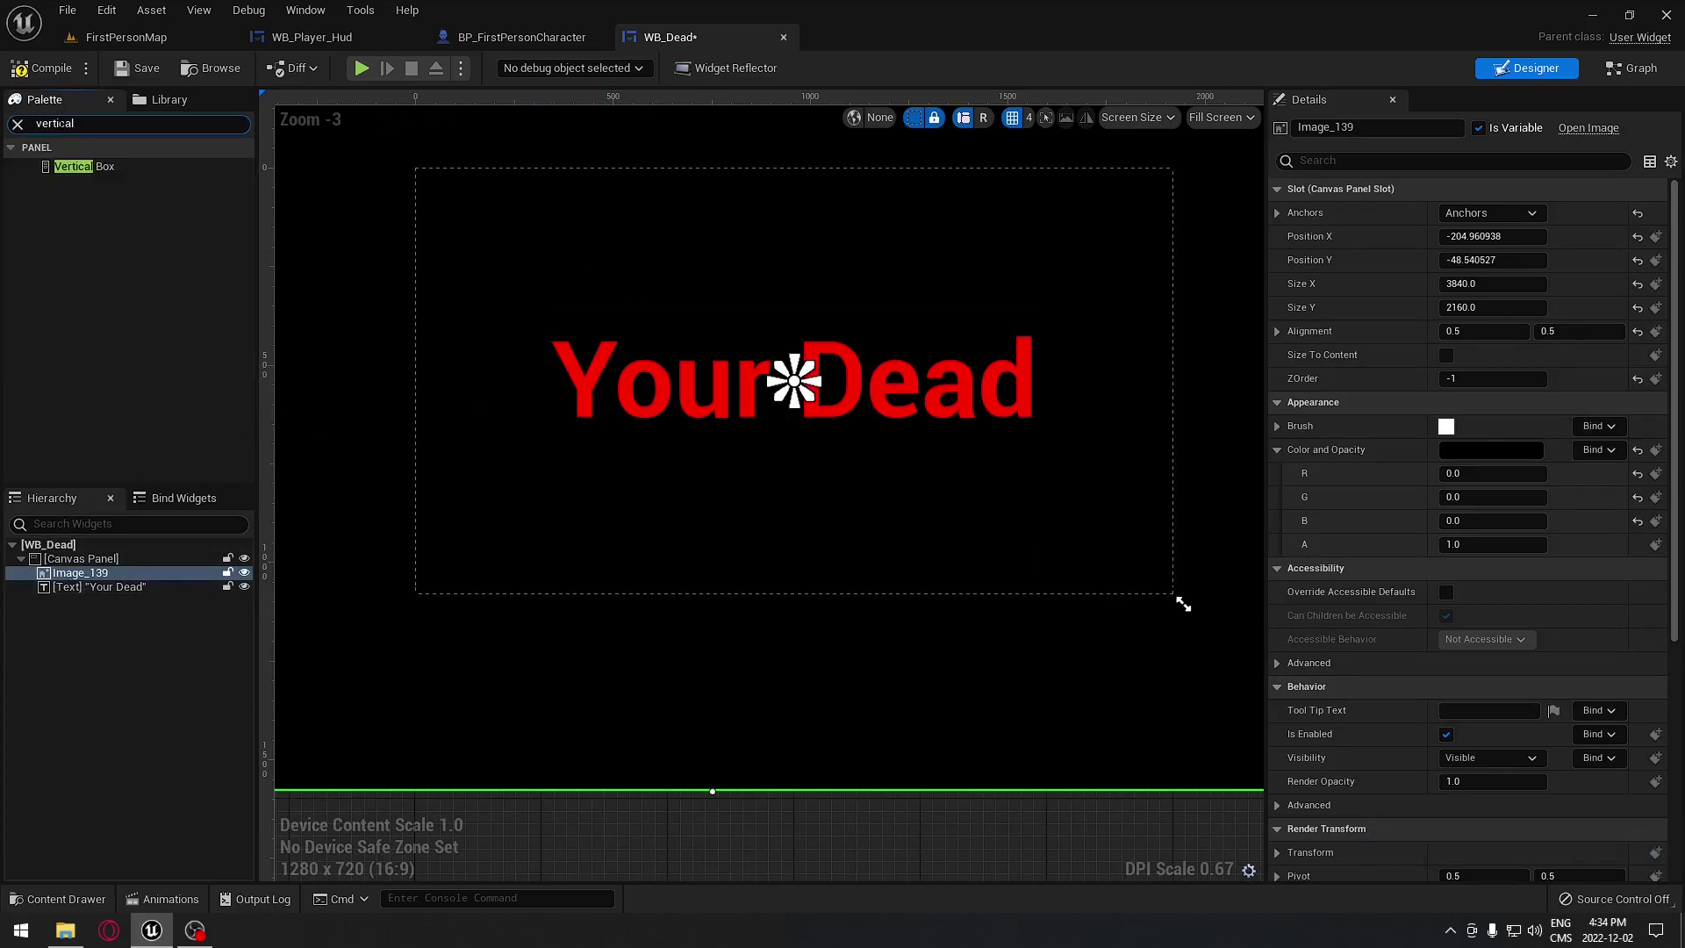
drag(84, 167, 81, 559)
click(439, 182)
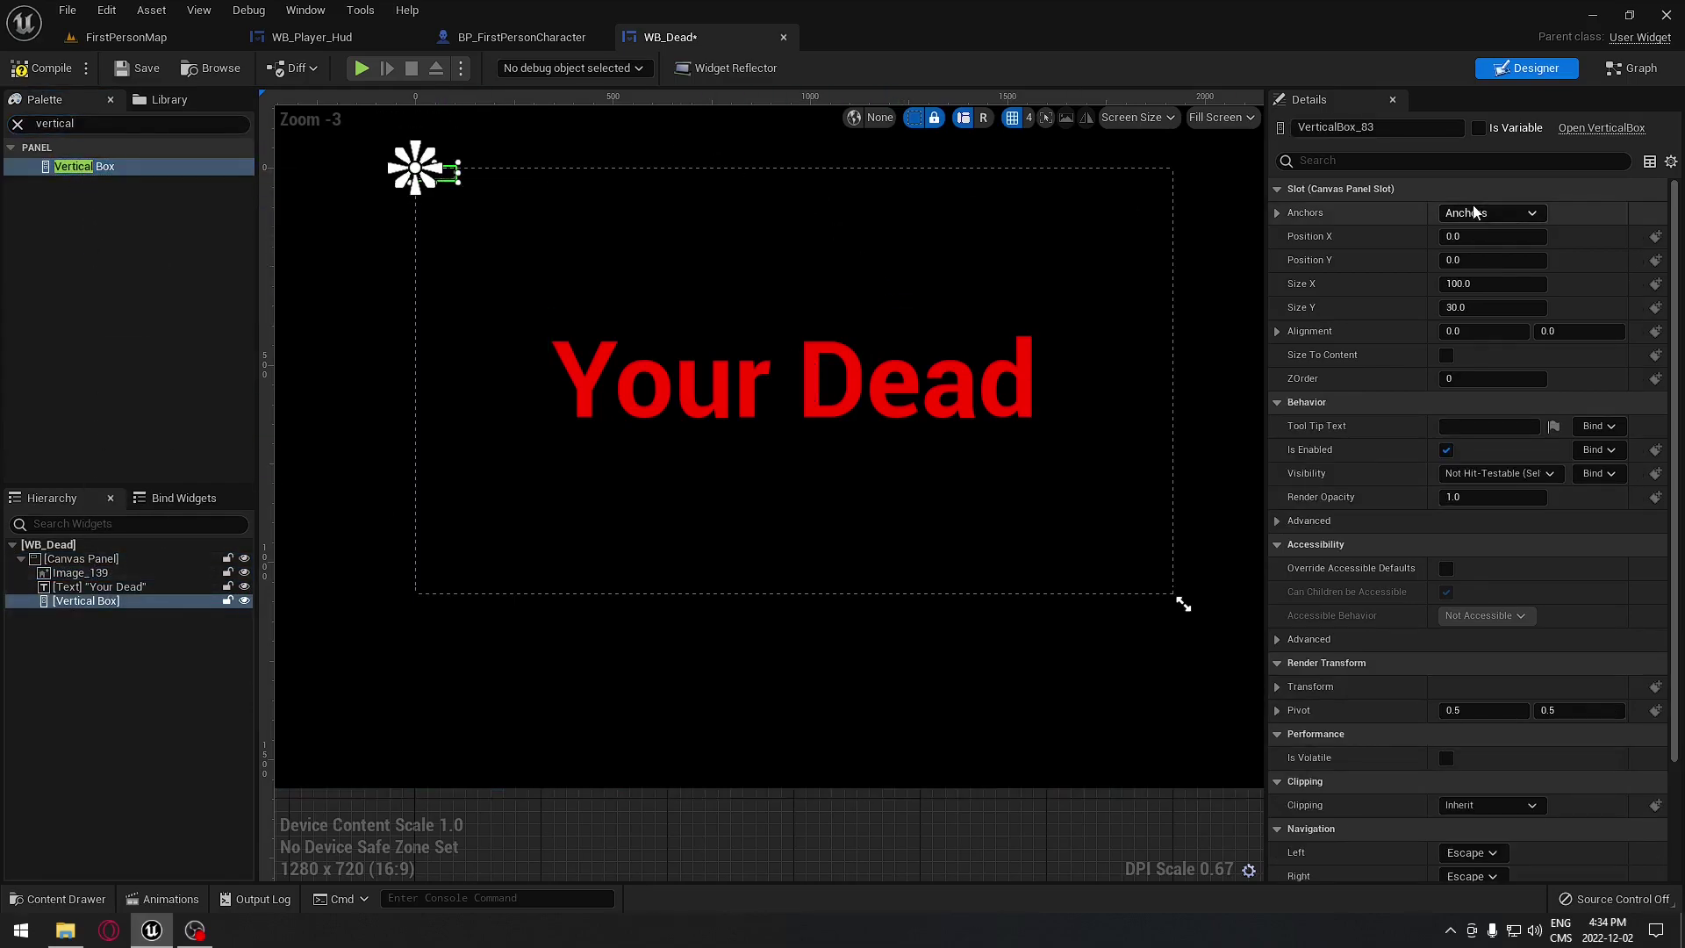
Anchor the vertical box bottom-centre with position 0, 0 and alignment 0.5.
click(1488, 214)
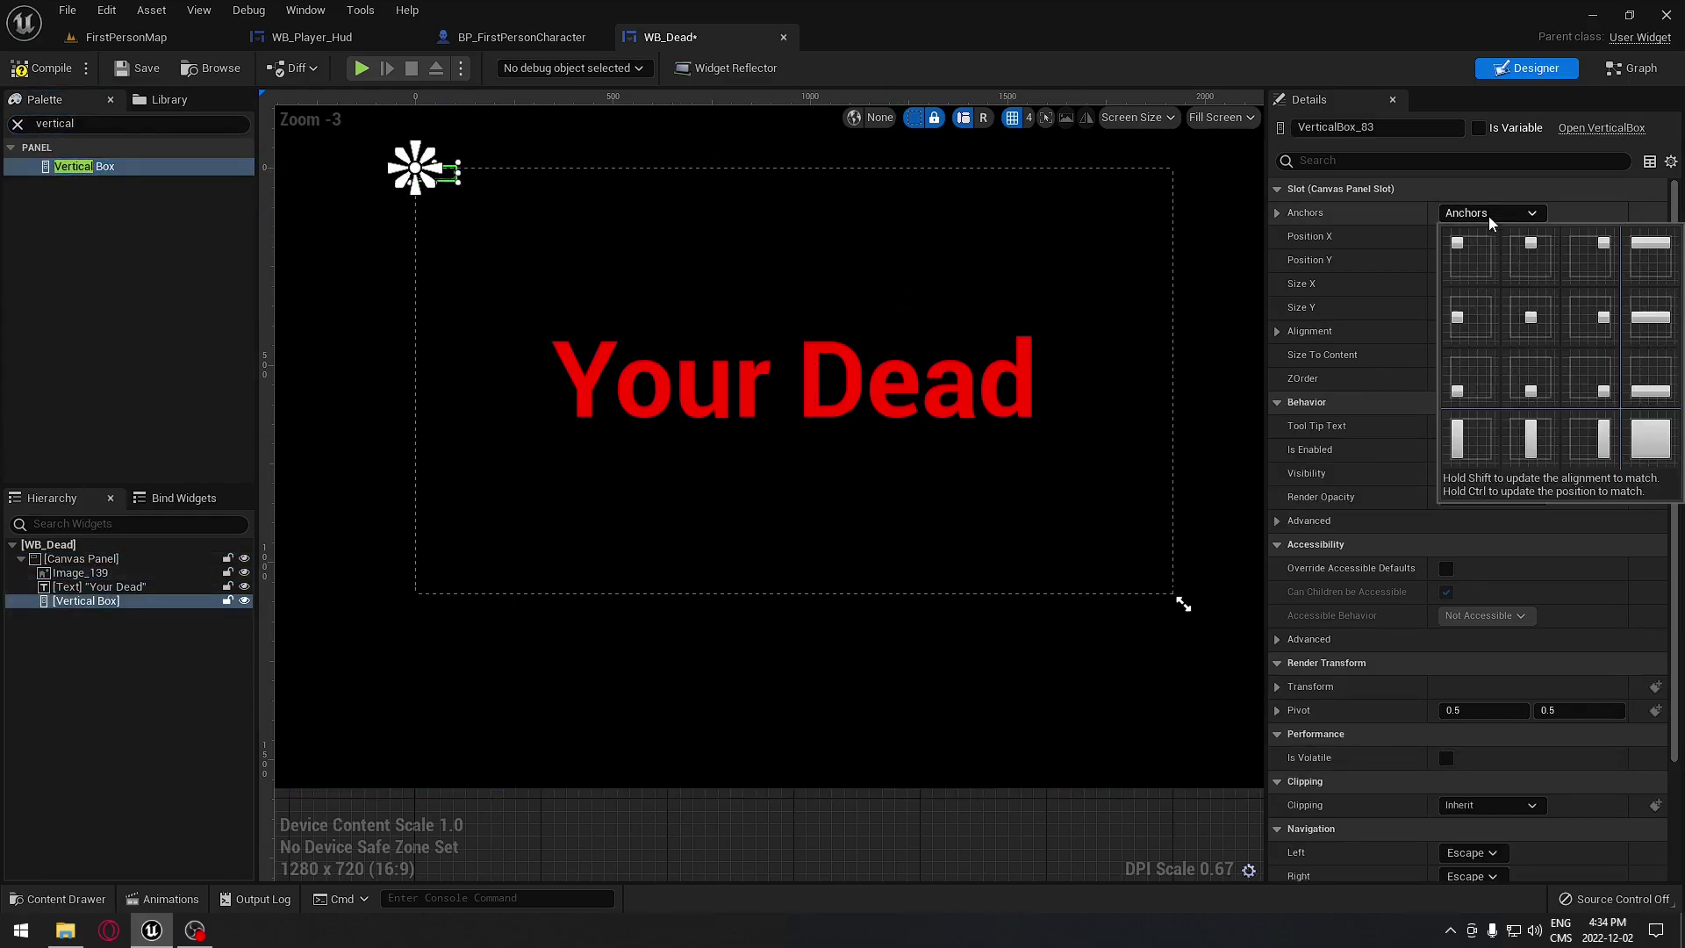
click(1541, 398)
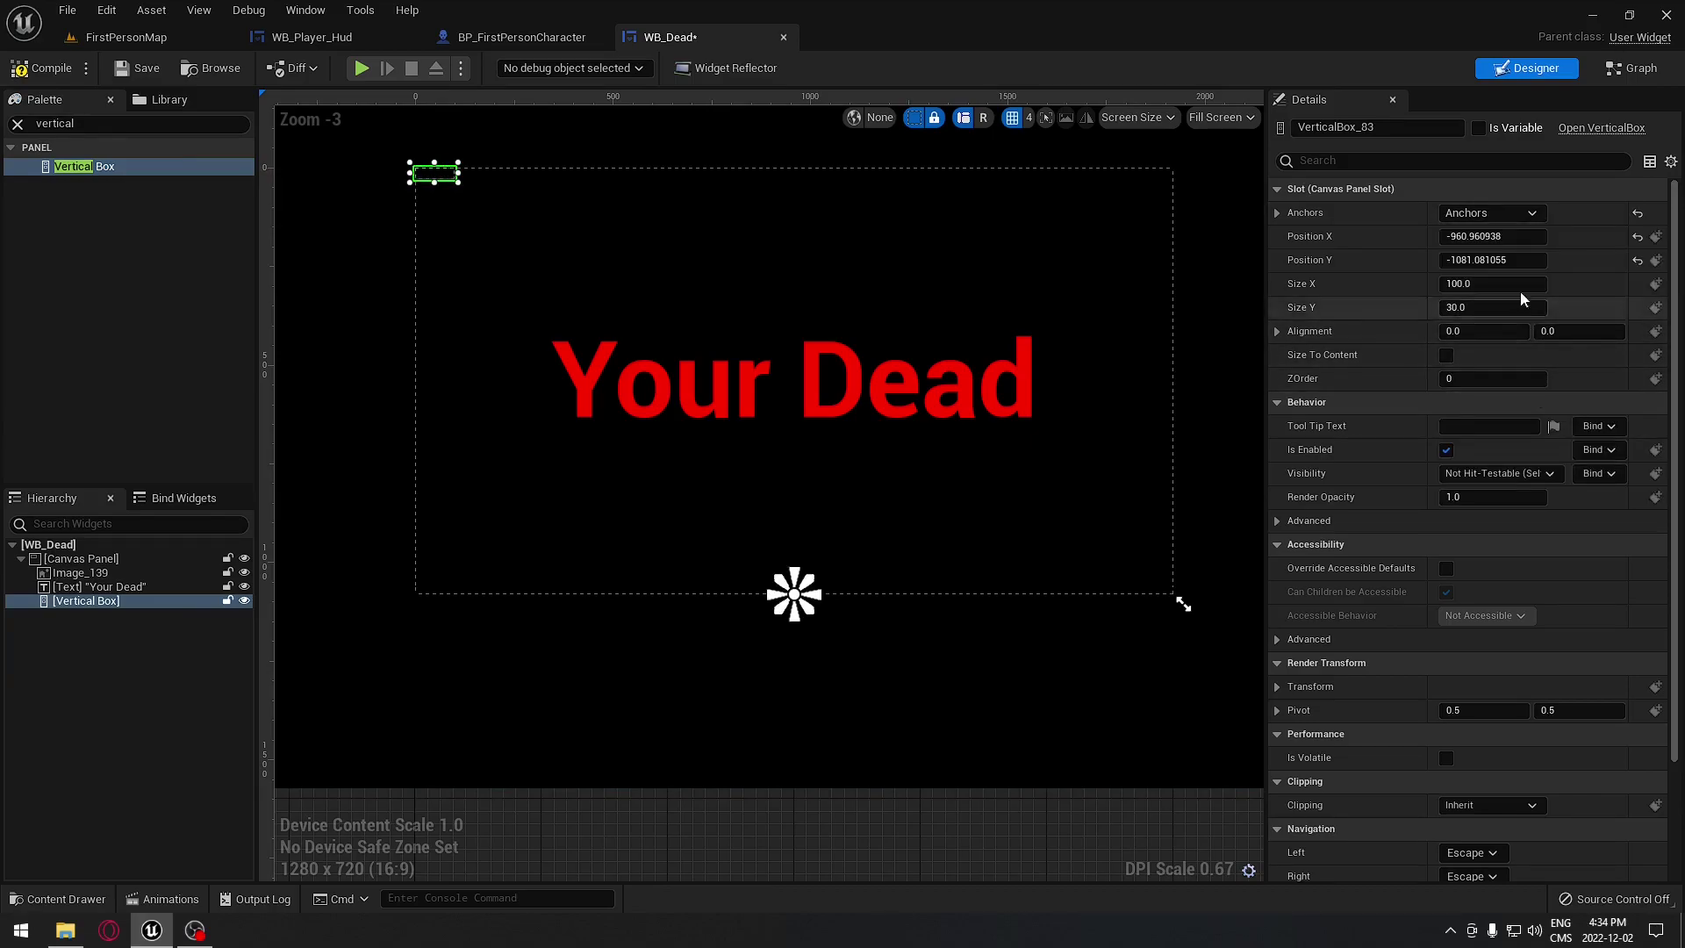
click(1491, 236)
text(0)
click(1492, 259)
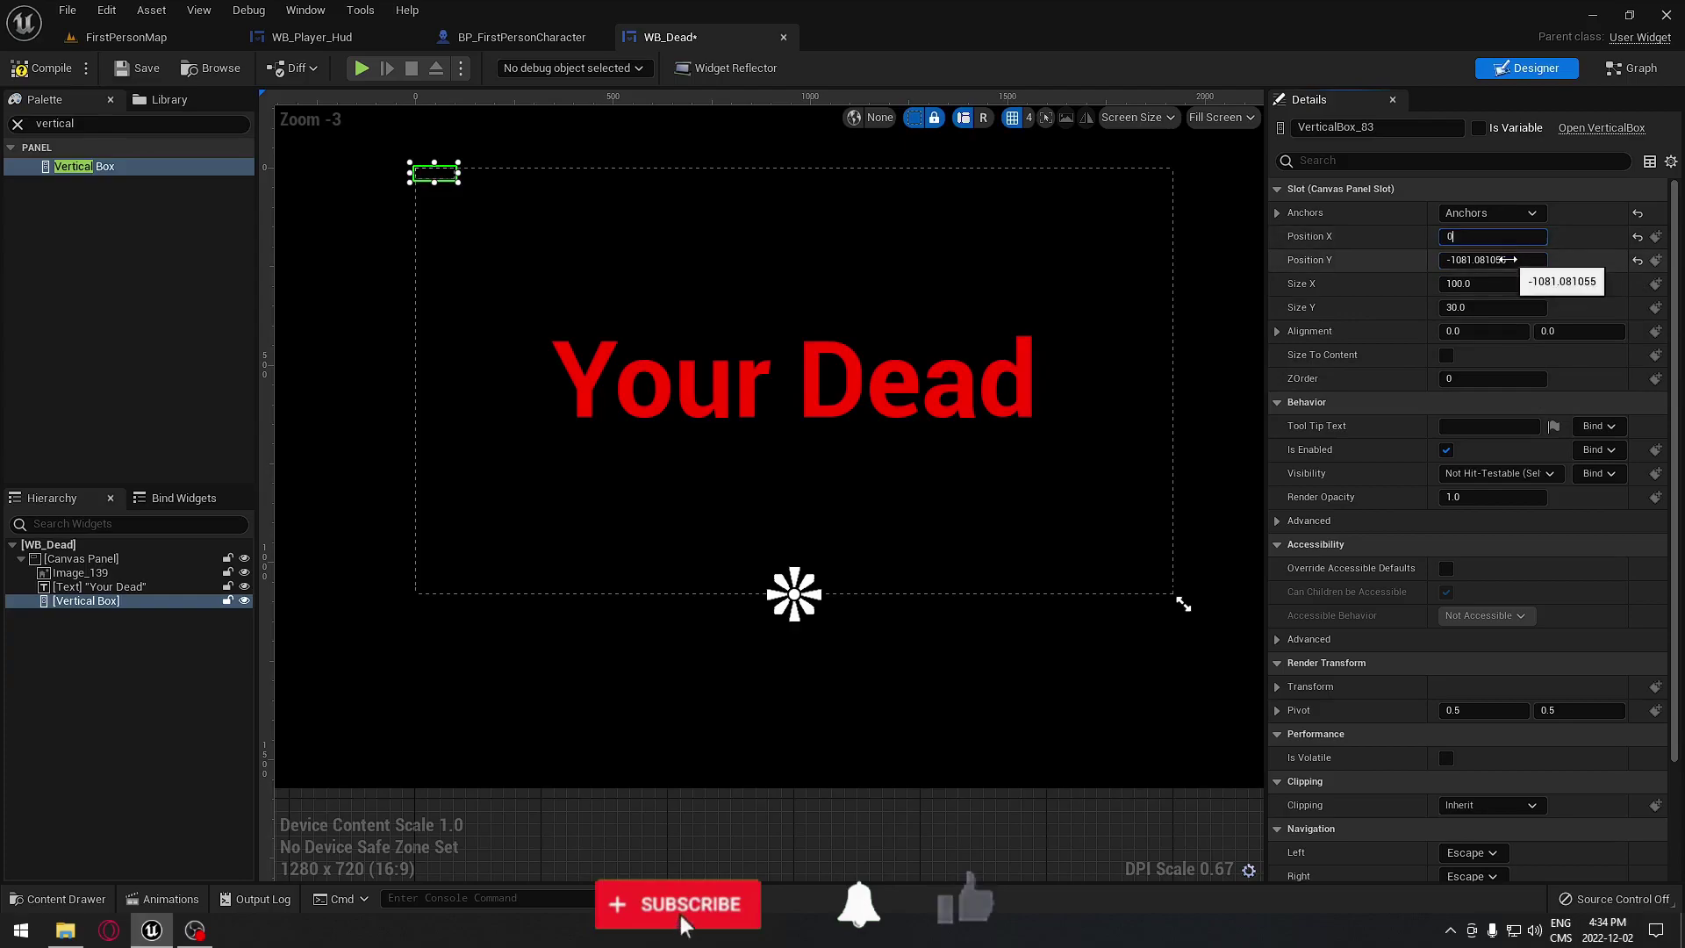
text(0)
click(1508, 333)
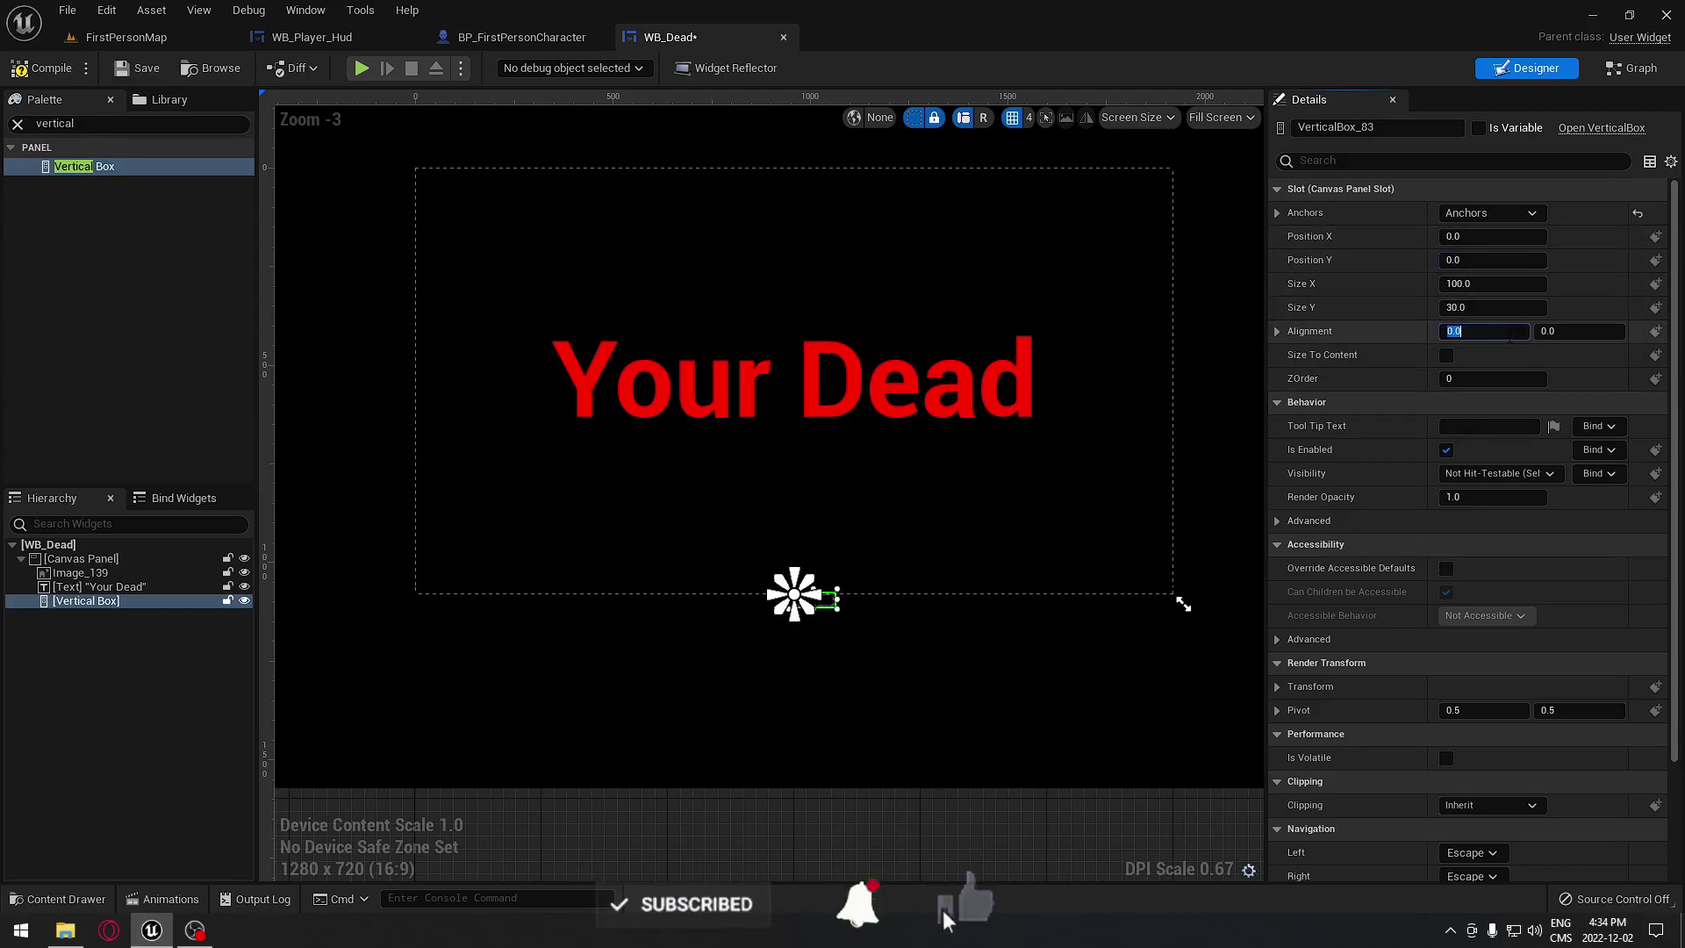
text(0.5)
key(Tab)
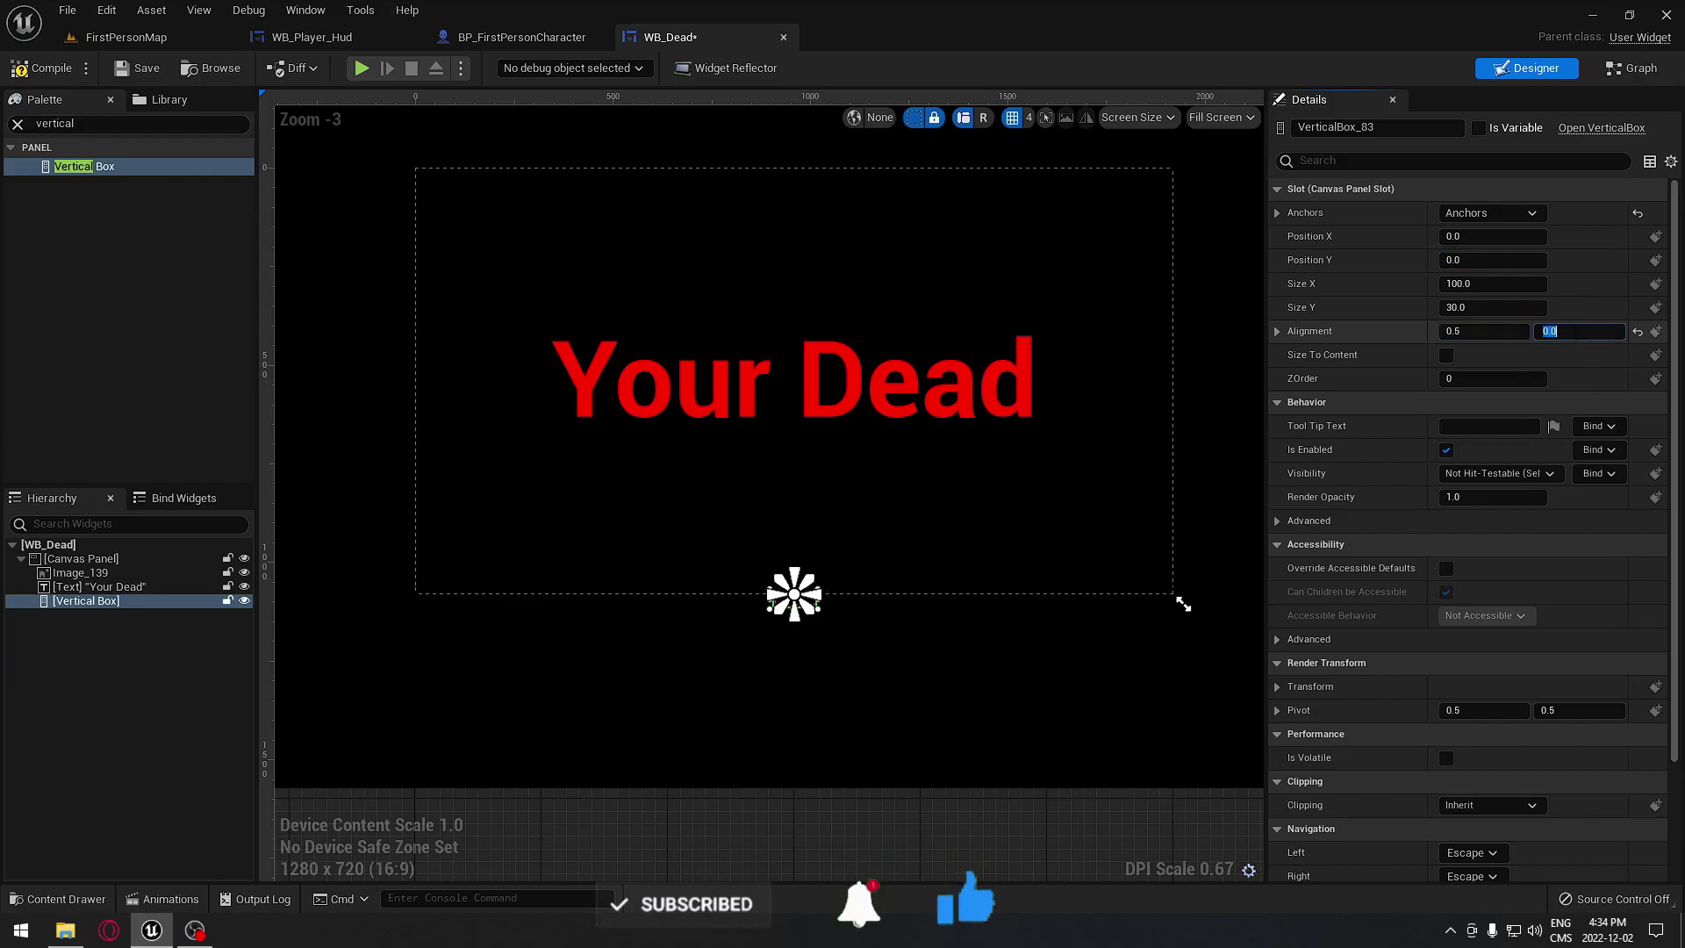
Reselect the vertical box and toggle Size To Content on, then back off.
click(1148, 460)
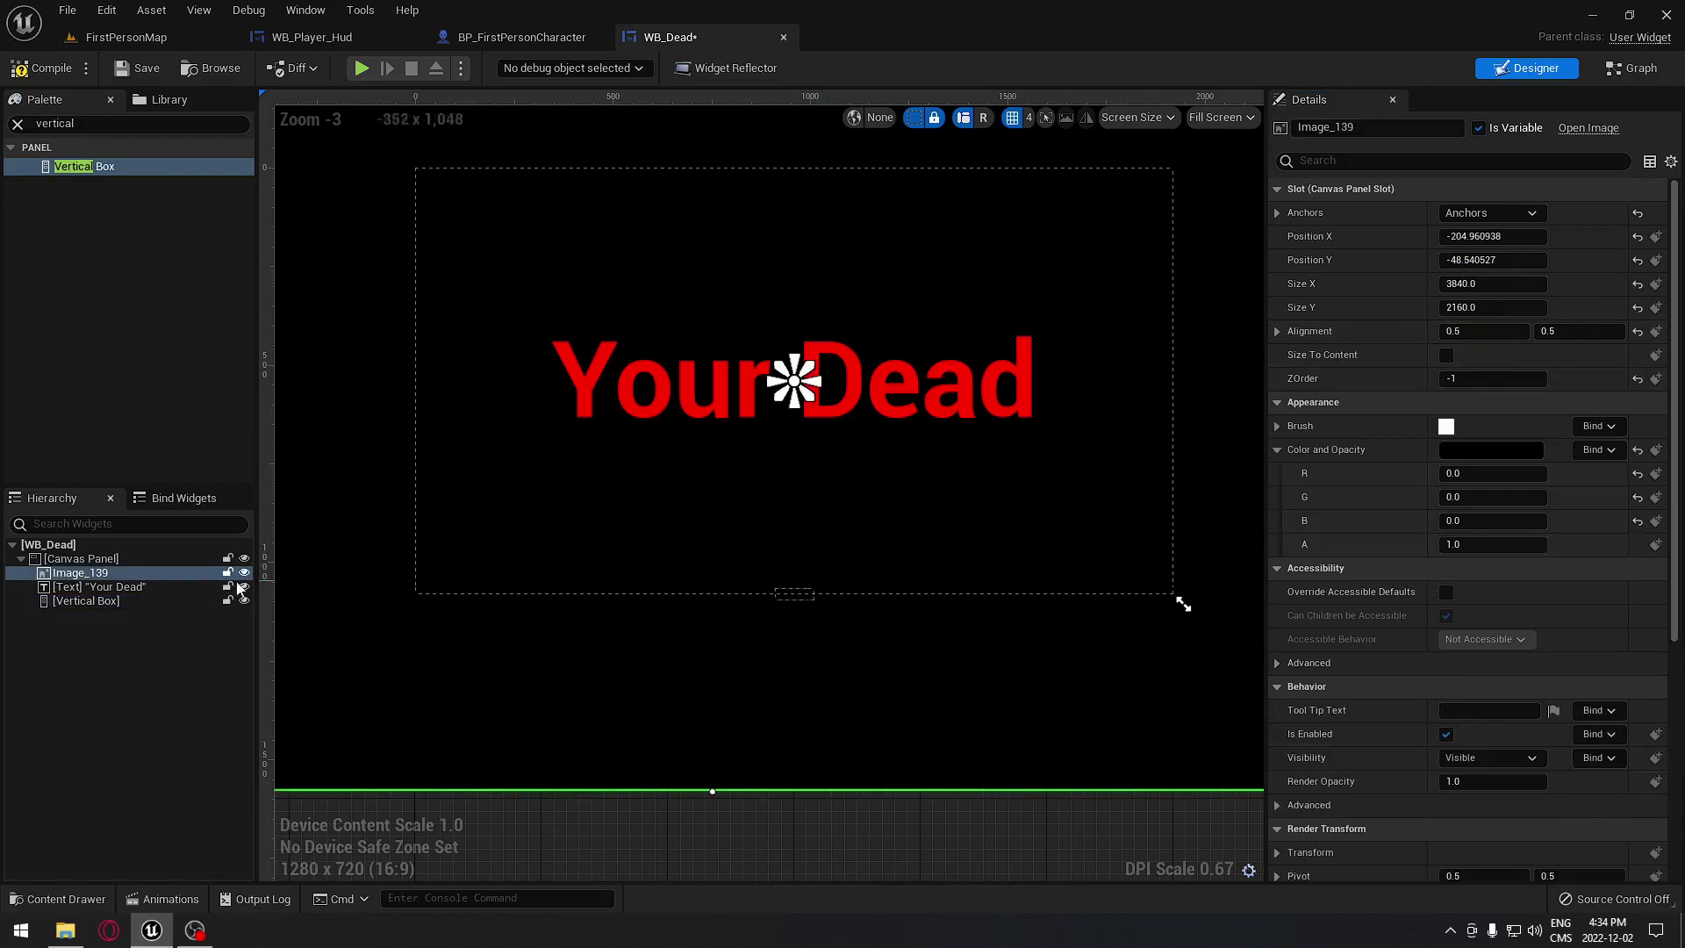
click(85, 602)
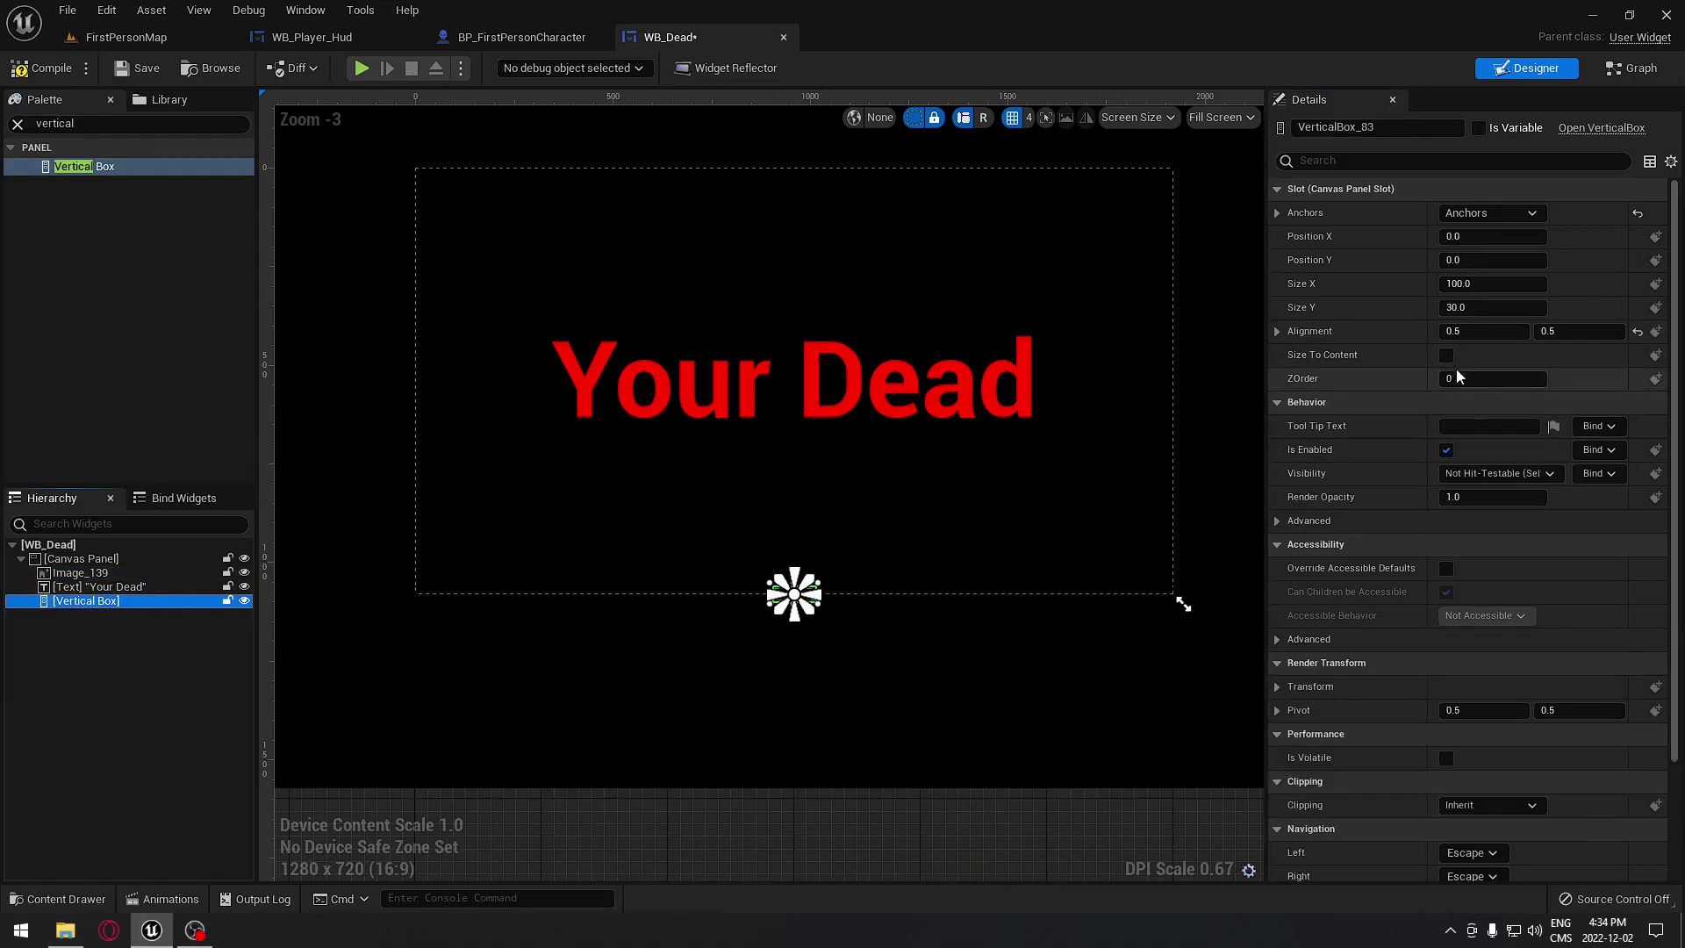
click(1445, 357)
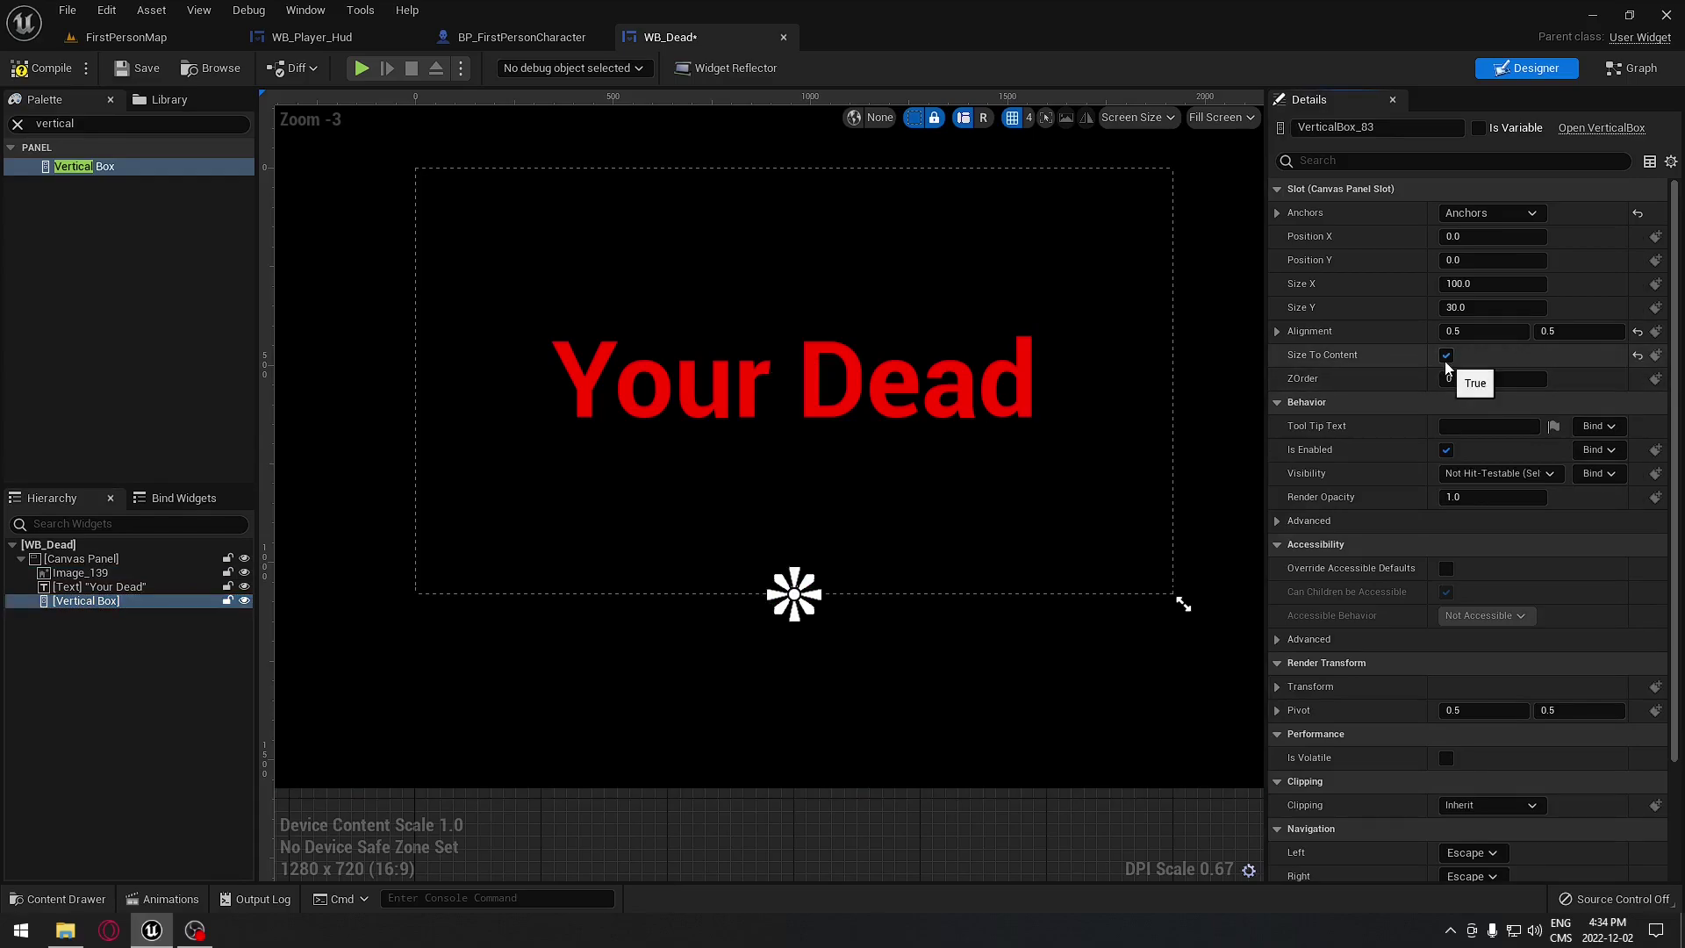
click(1446, 356)
key(Up)
key(Up)
key(Up)
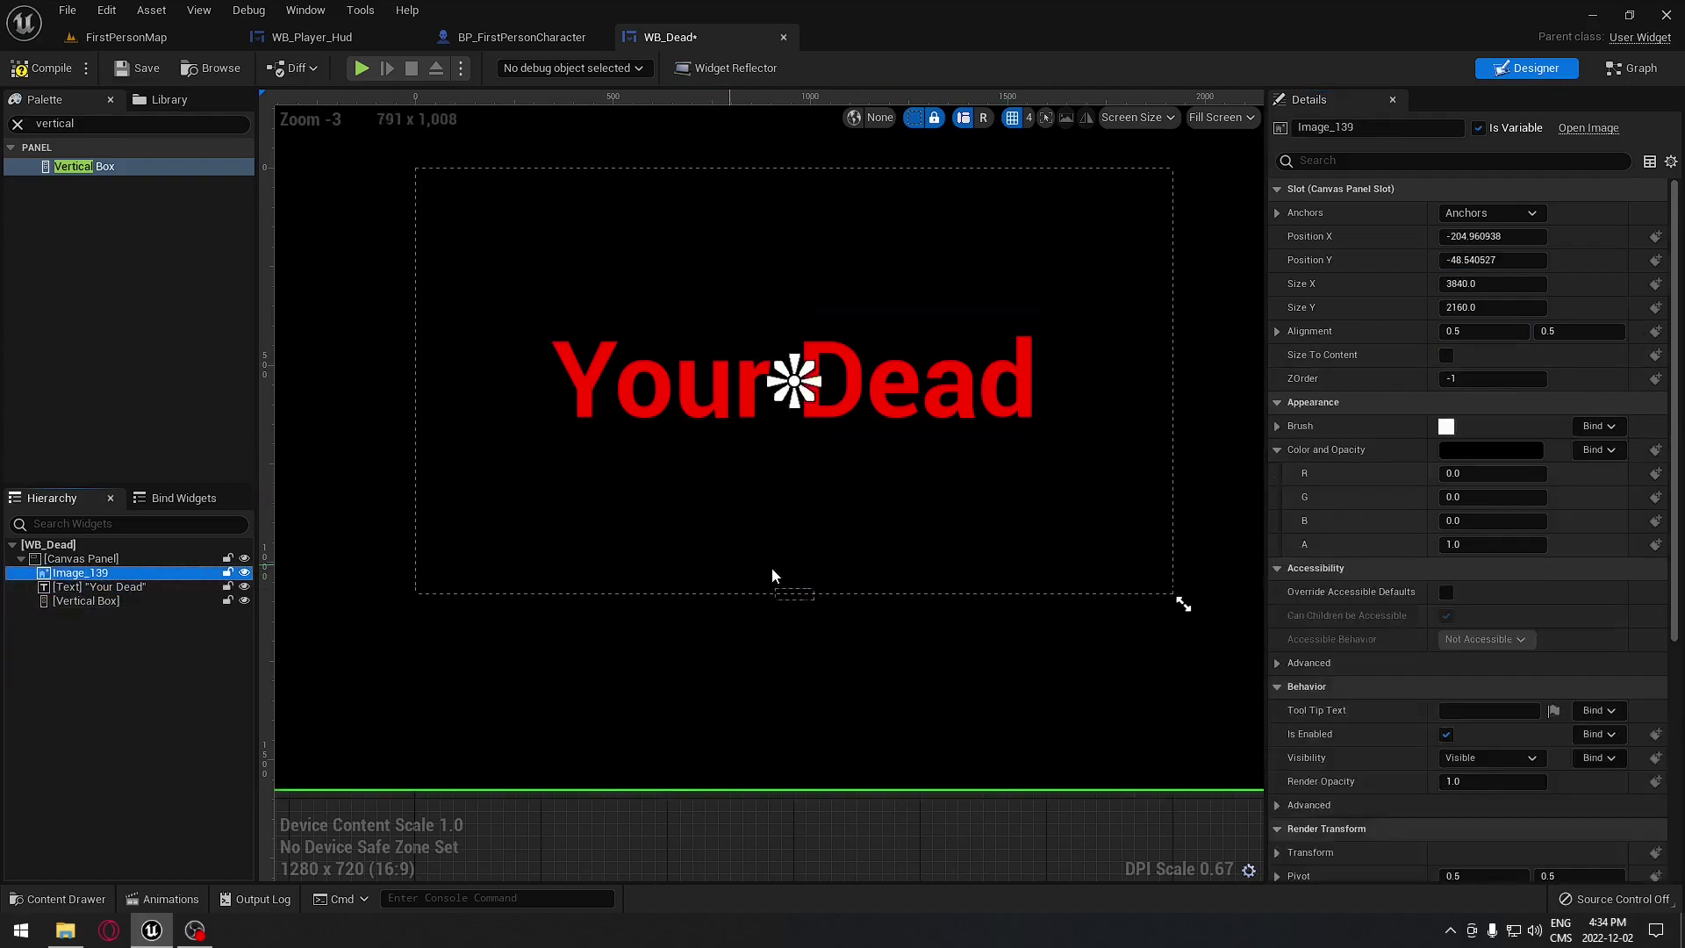
Raise the vertical box to Position Y -320.
click(787, 596)
key(f)
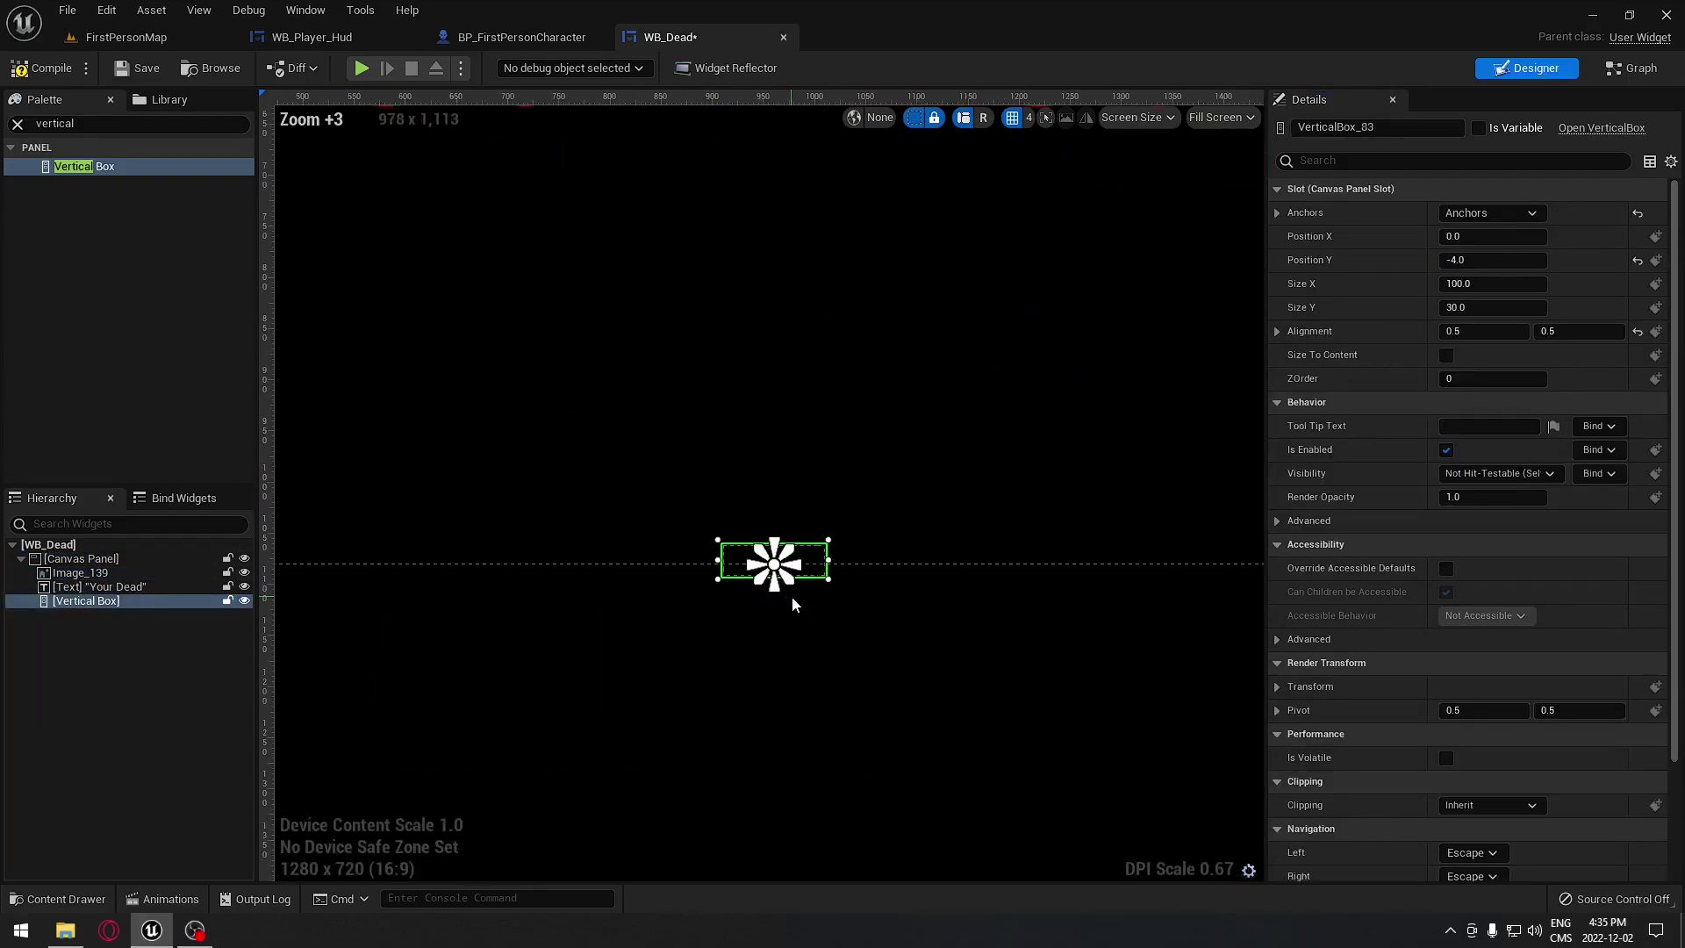
key(Up)
key(Up)
key(Up)
key(Up)
key(Up)
key(Up)
key(Up)
key(Up)
key(Up)
key(Up)
key(Up)
key(Up)
key(Up)
key(Up)
key(Up)
key(Up)
key(Up)
key(Up)
key(Up)
key(Up)
scroll(876, 477, down, 2)
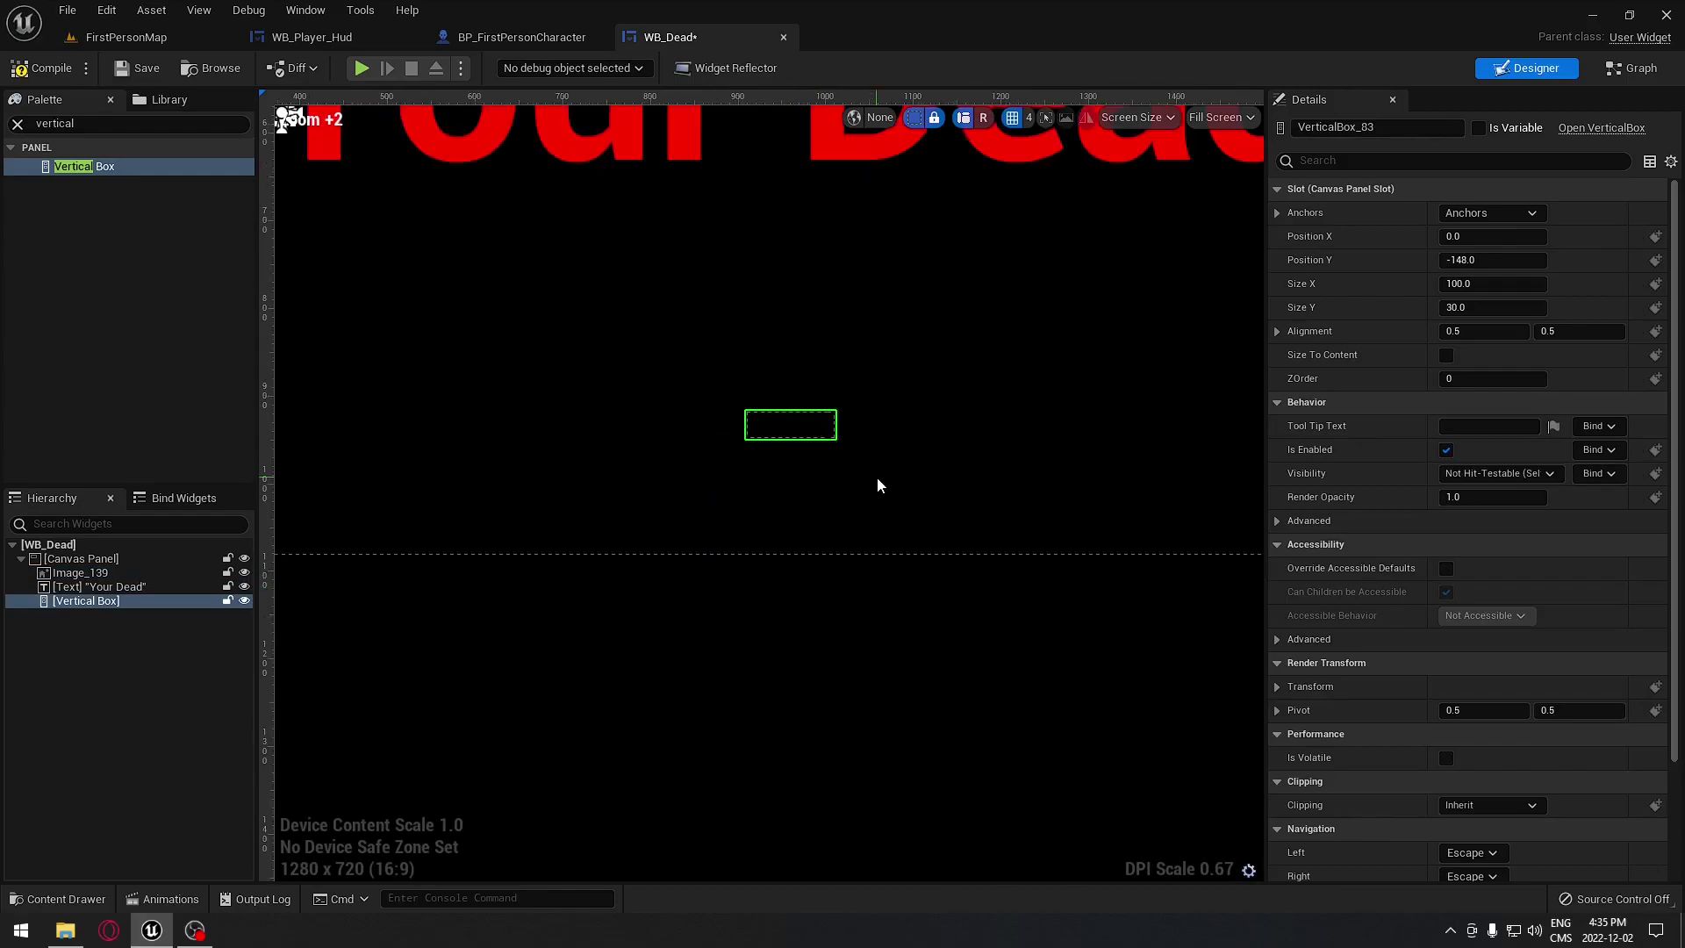
key(Up)
key(Up)
key(Up)
key(Up)
key(Up)
key(Up)
key(Up)
key(Up)
key(Up)
key(Up)
key(Up)
key(Up)
key(Up)
key(Up)
key(Up)
key(Up)
key(Up)
key(Up)
key(Up)
key(Up)
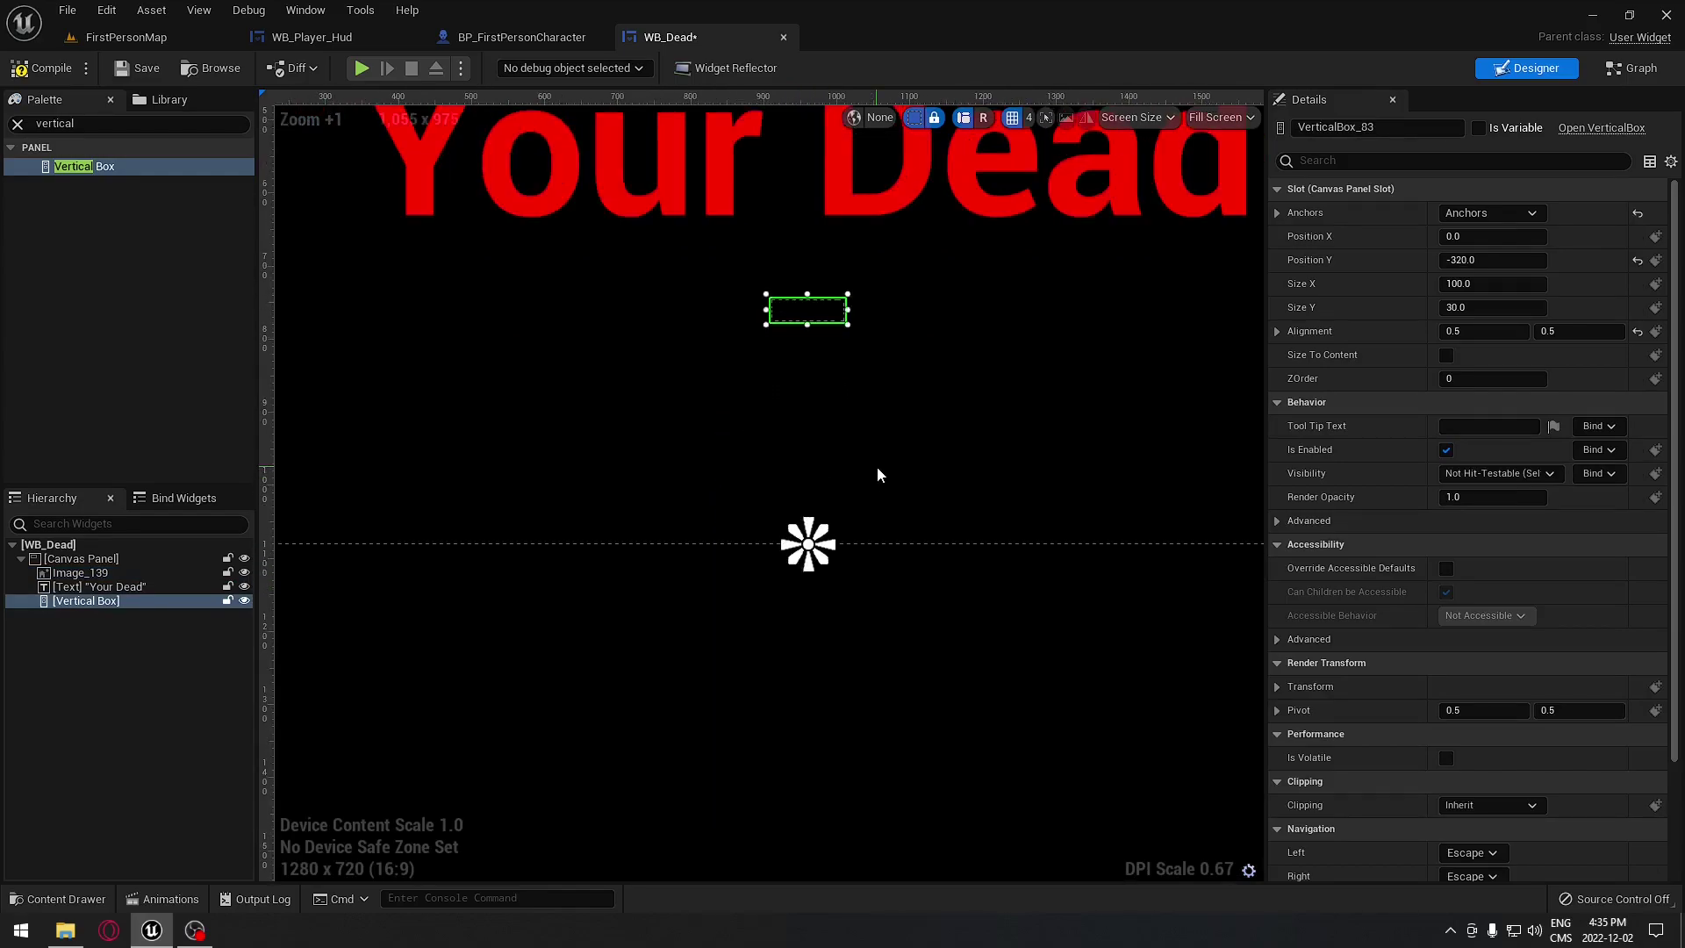
Place a Button in the vertical box with a Text label inside it.
click(88, 124)
text(button)
drag(74, 167, 72, 608)
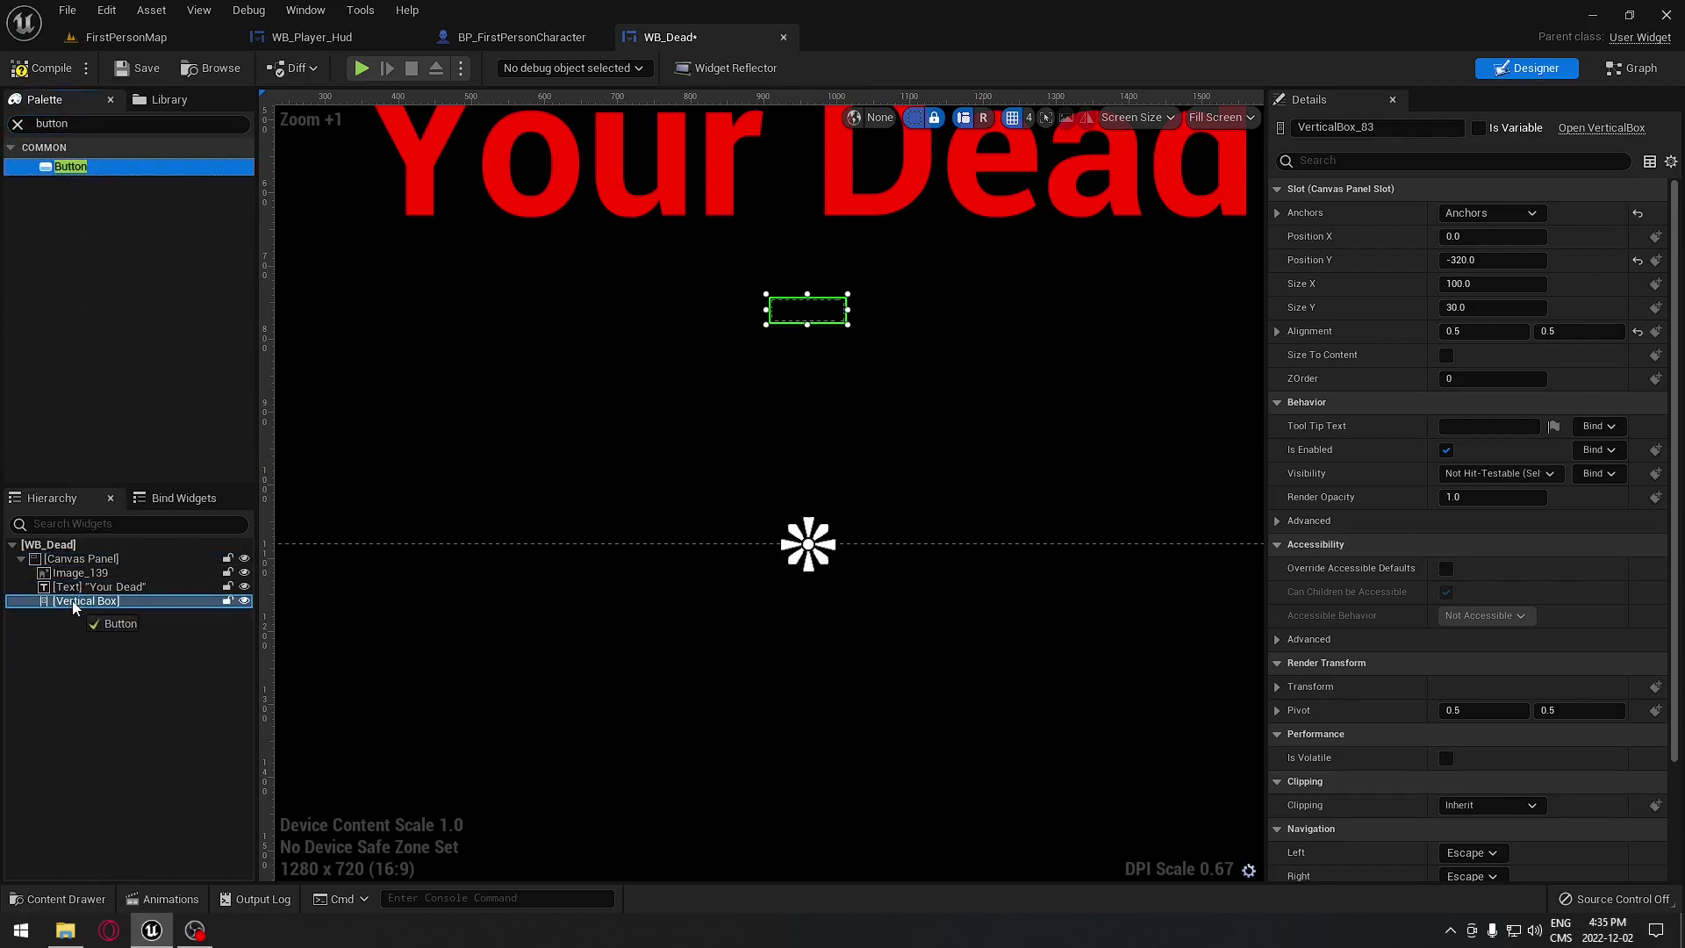
click(64, 124)
text(text)
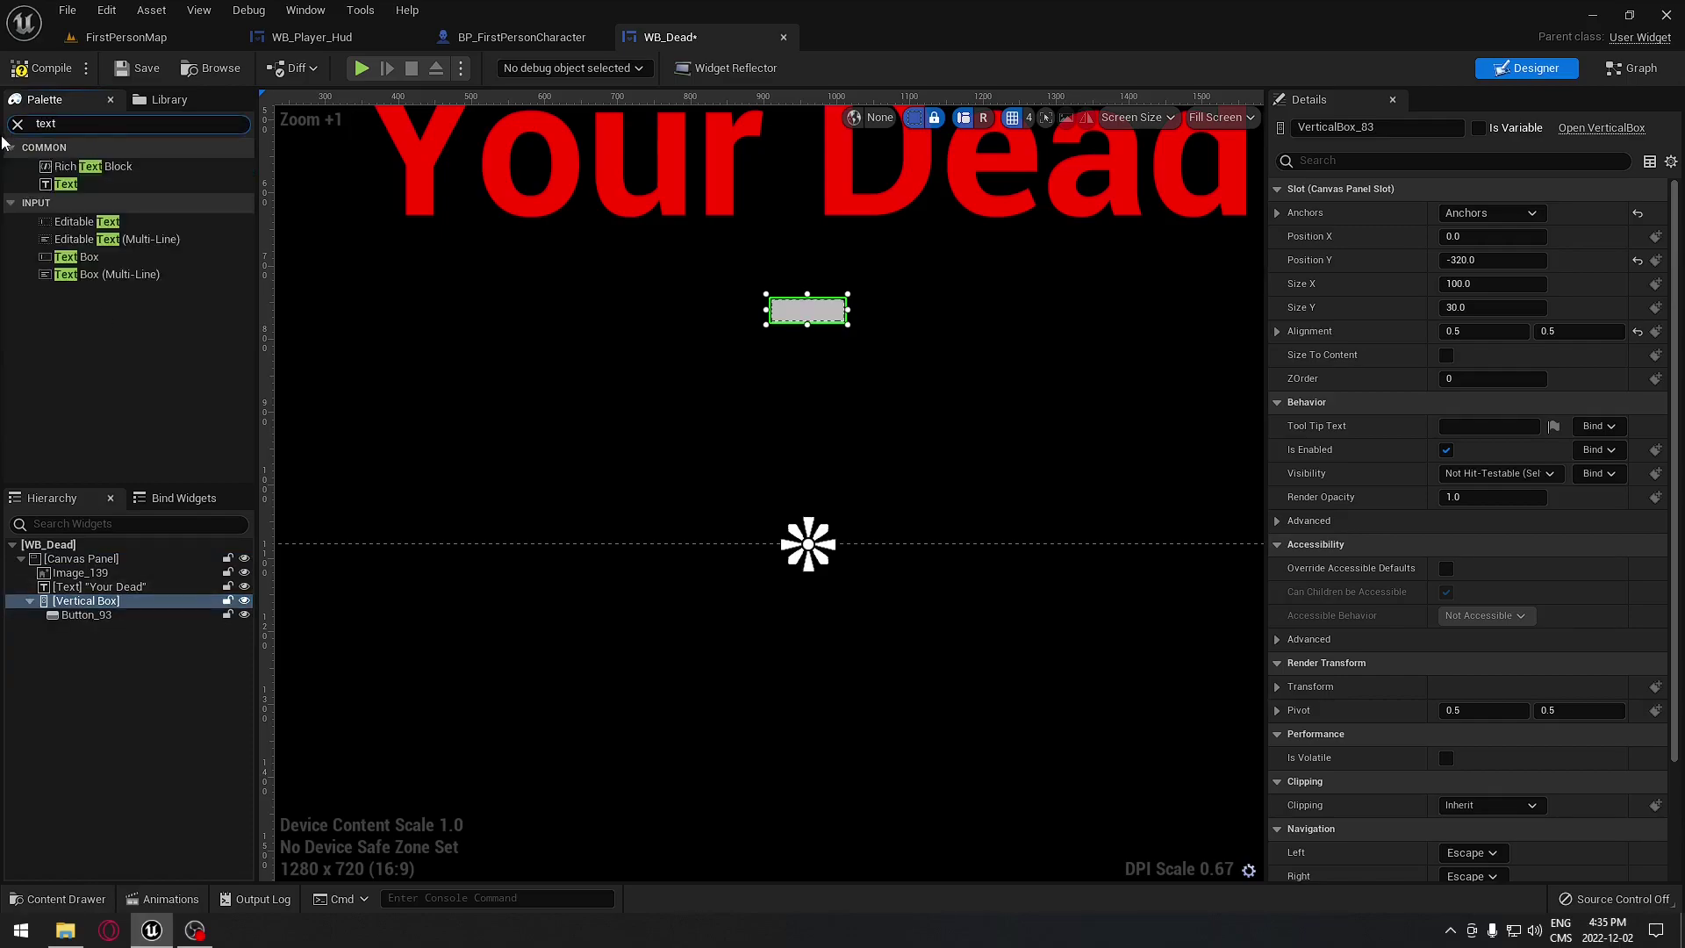
drag(66, 183, 110, 618)
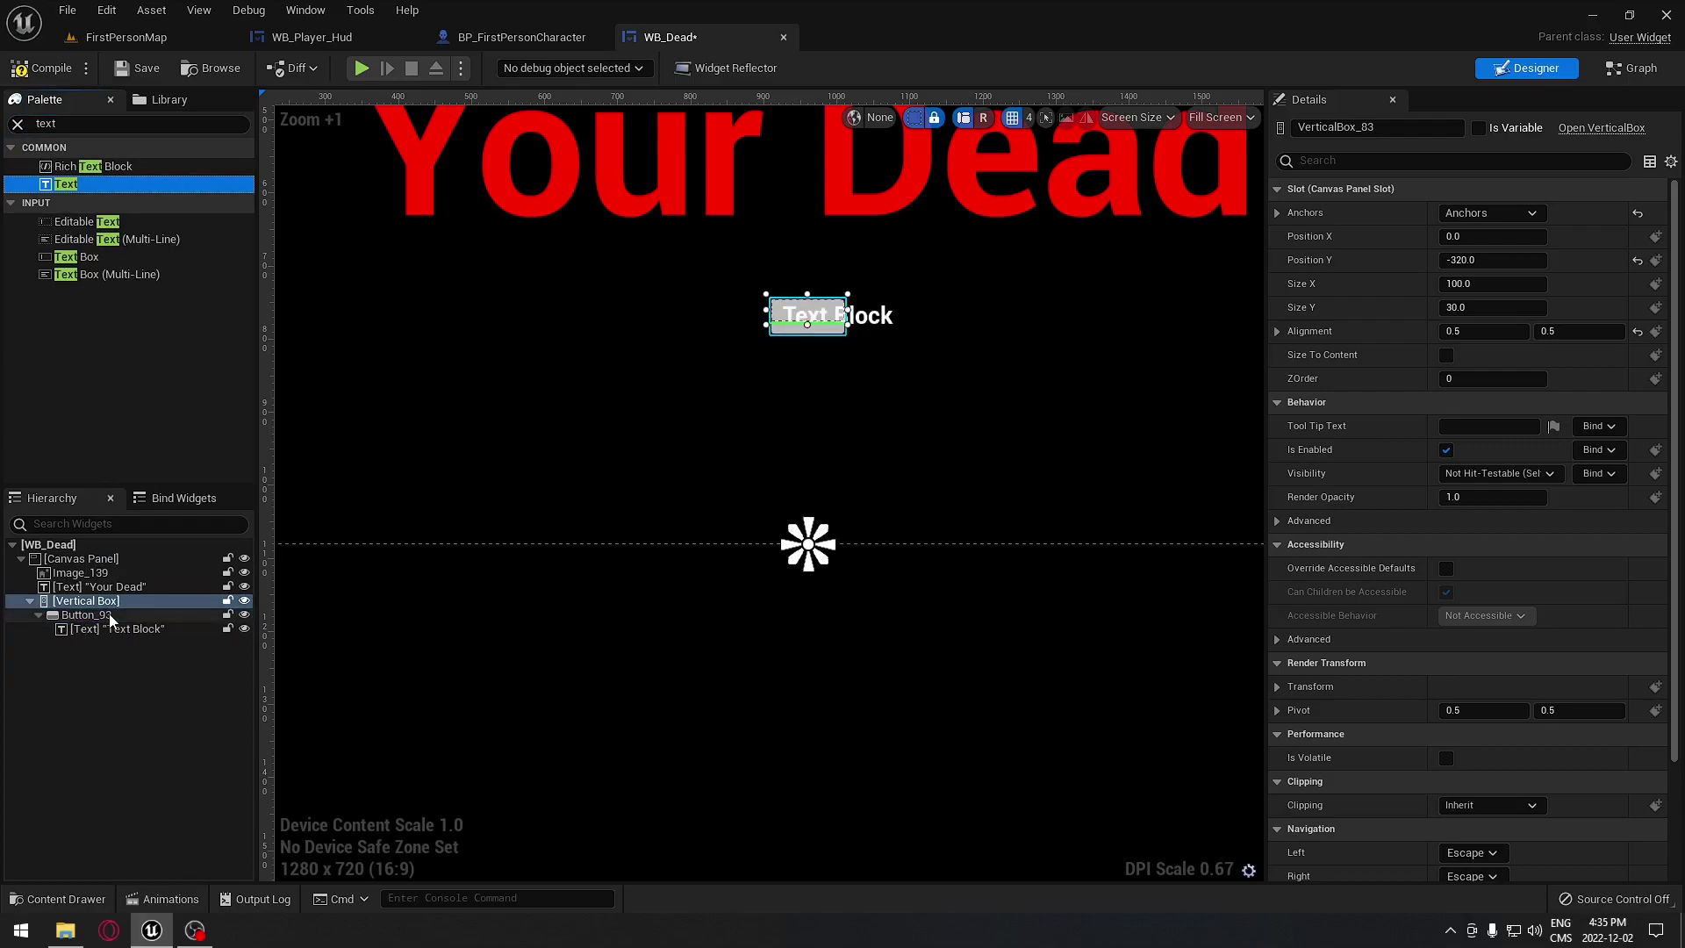
Make the vertical box size to its content.
click(109, 614)
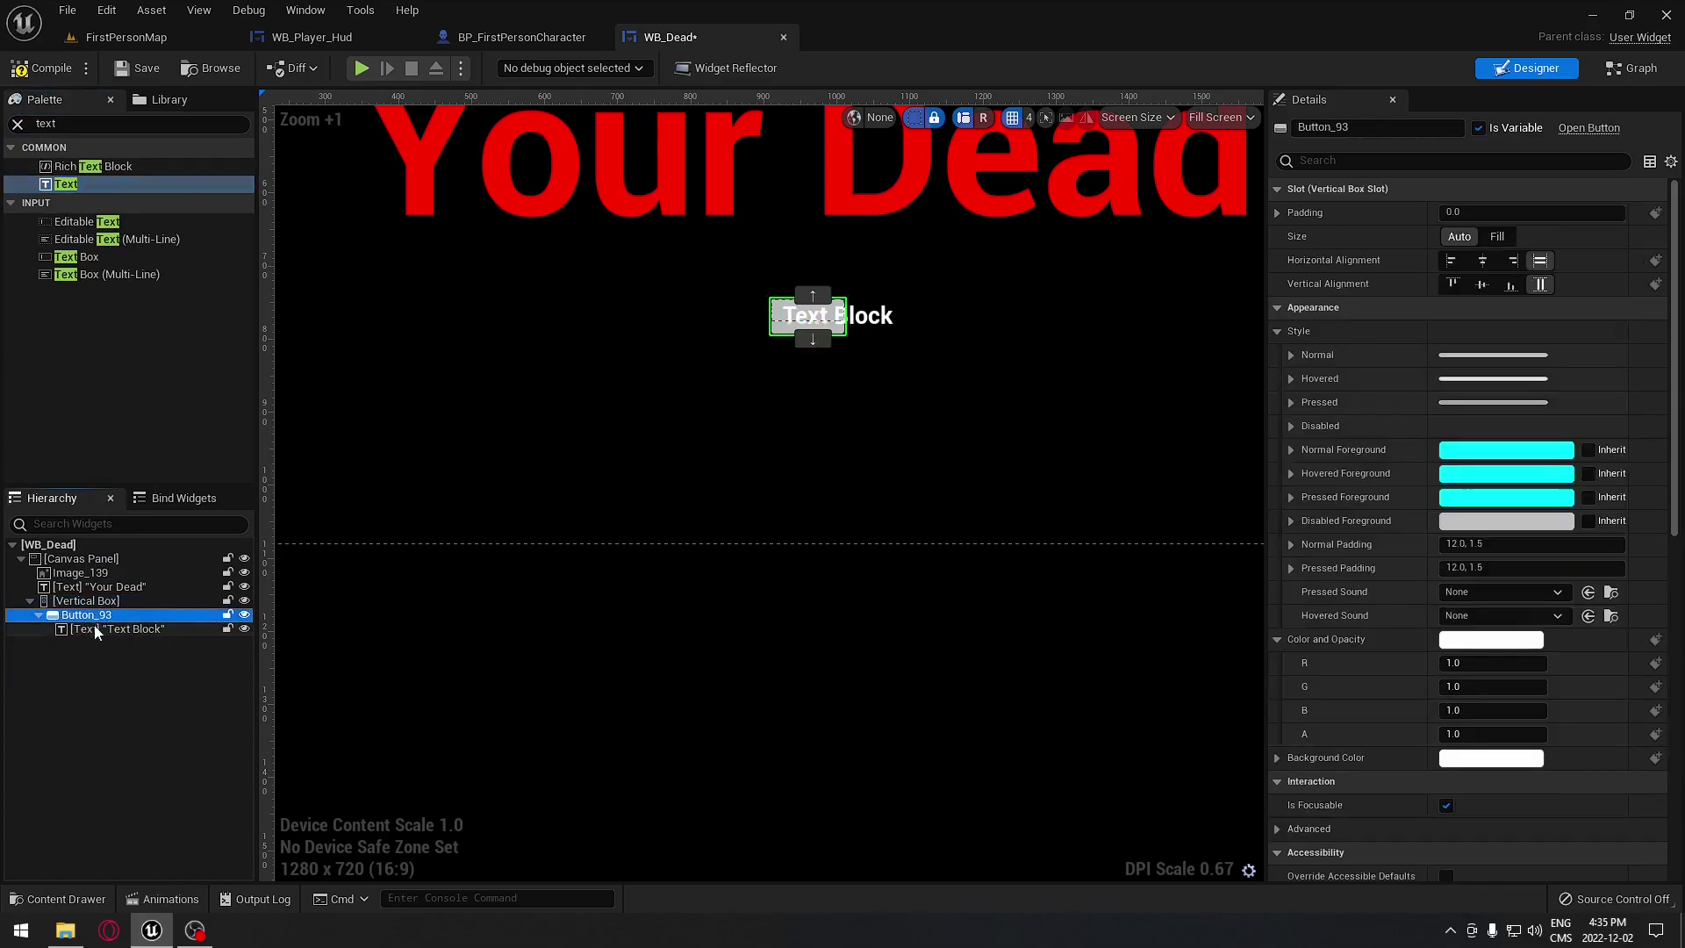
click(96, 629)
click(92, 604)
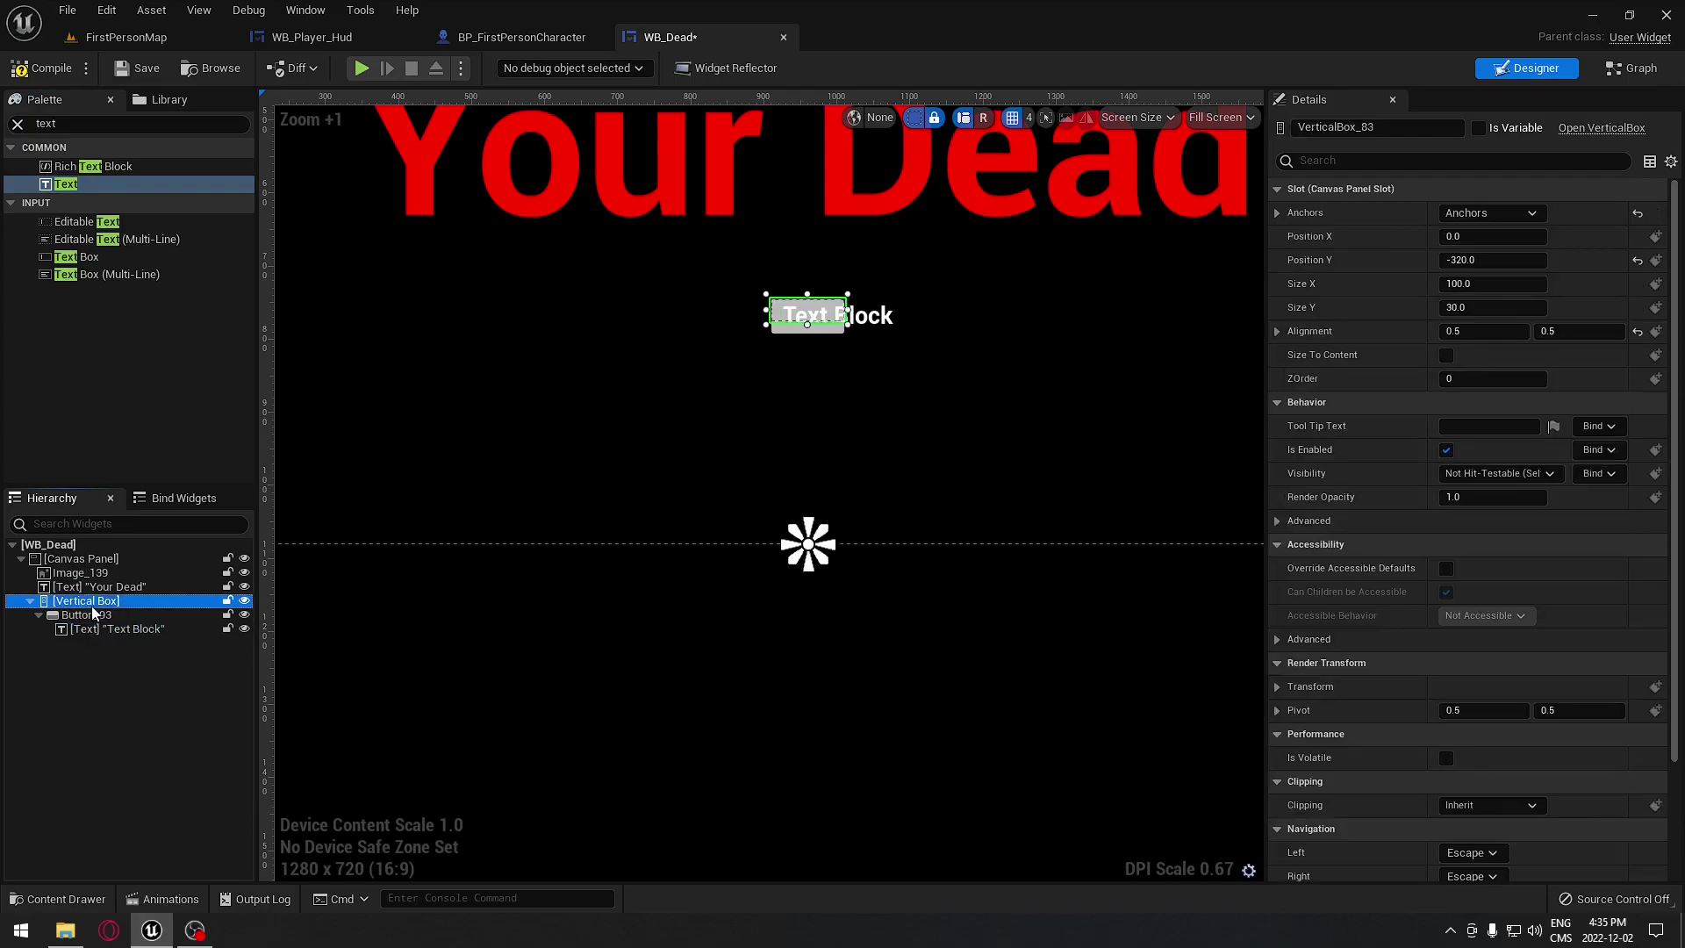
click(1448, 356)
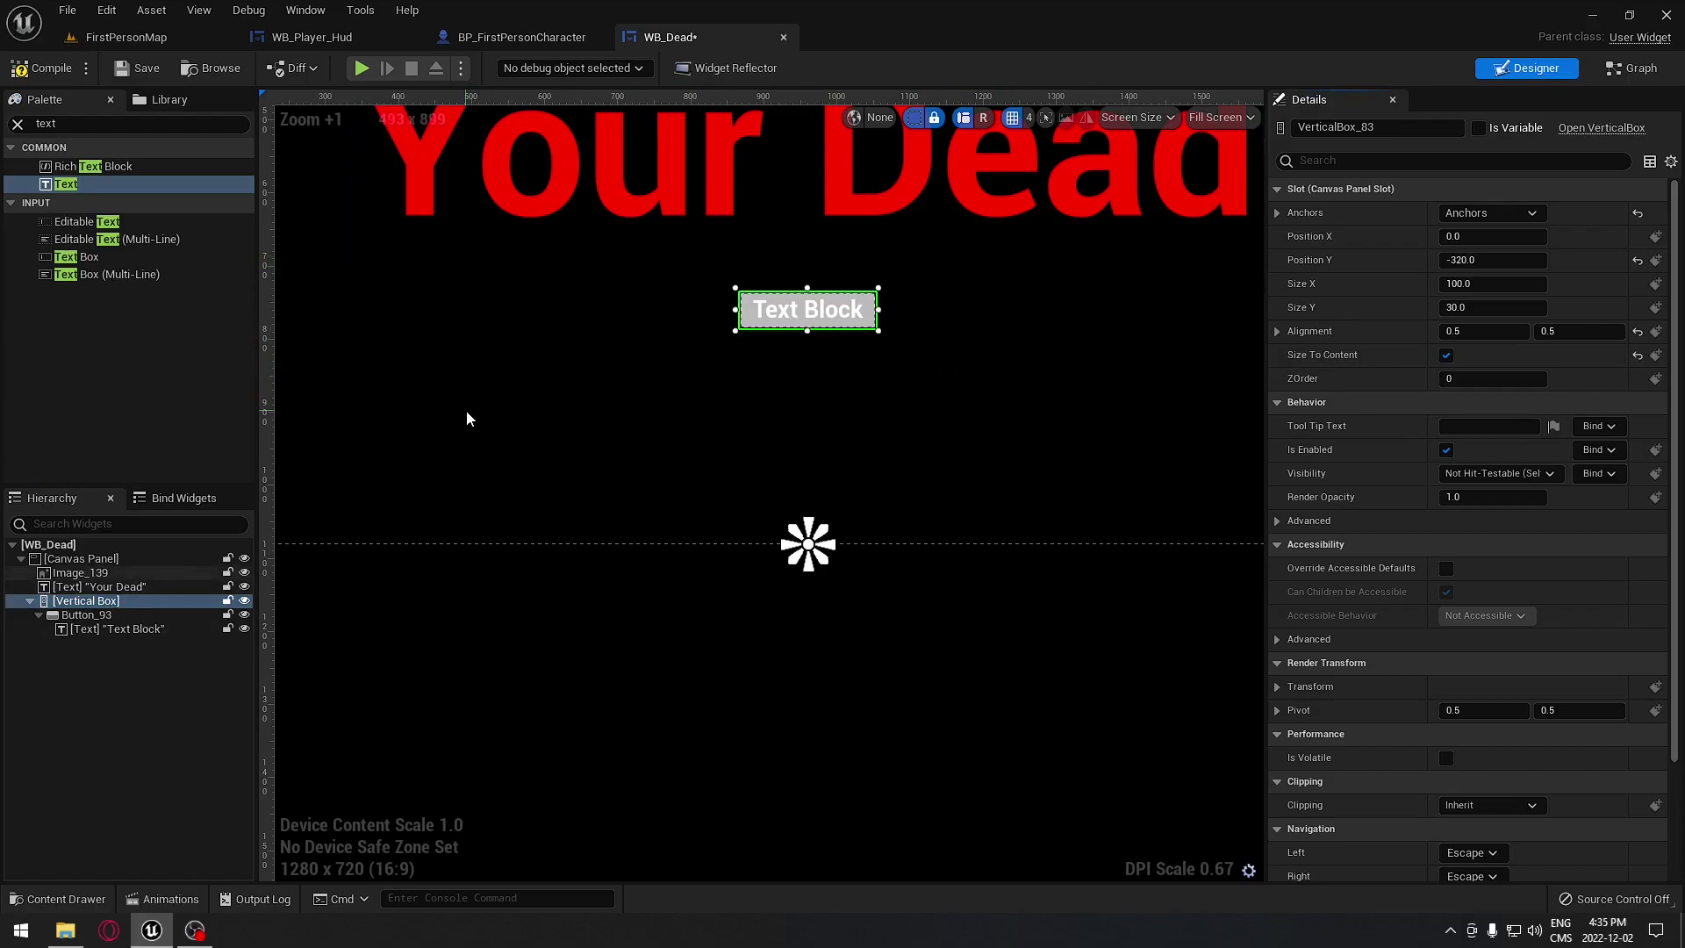
click(108, 629)
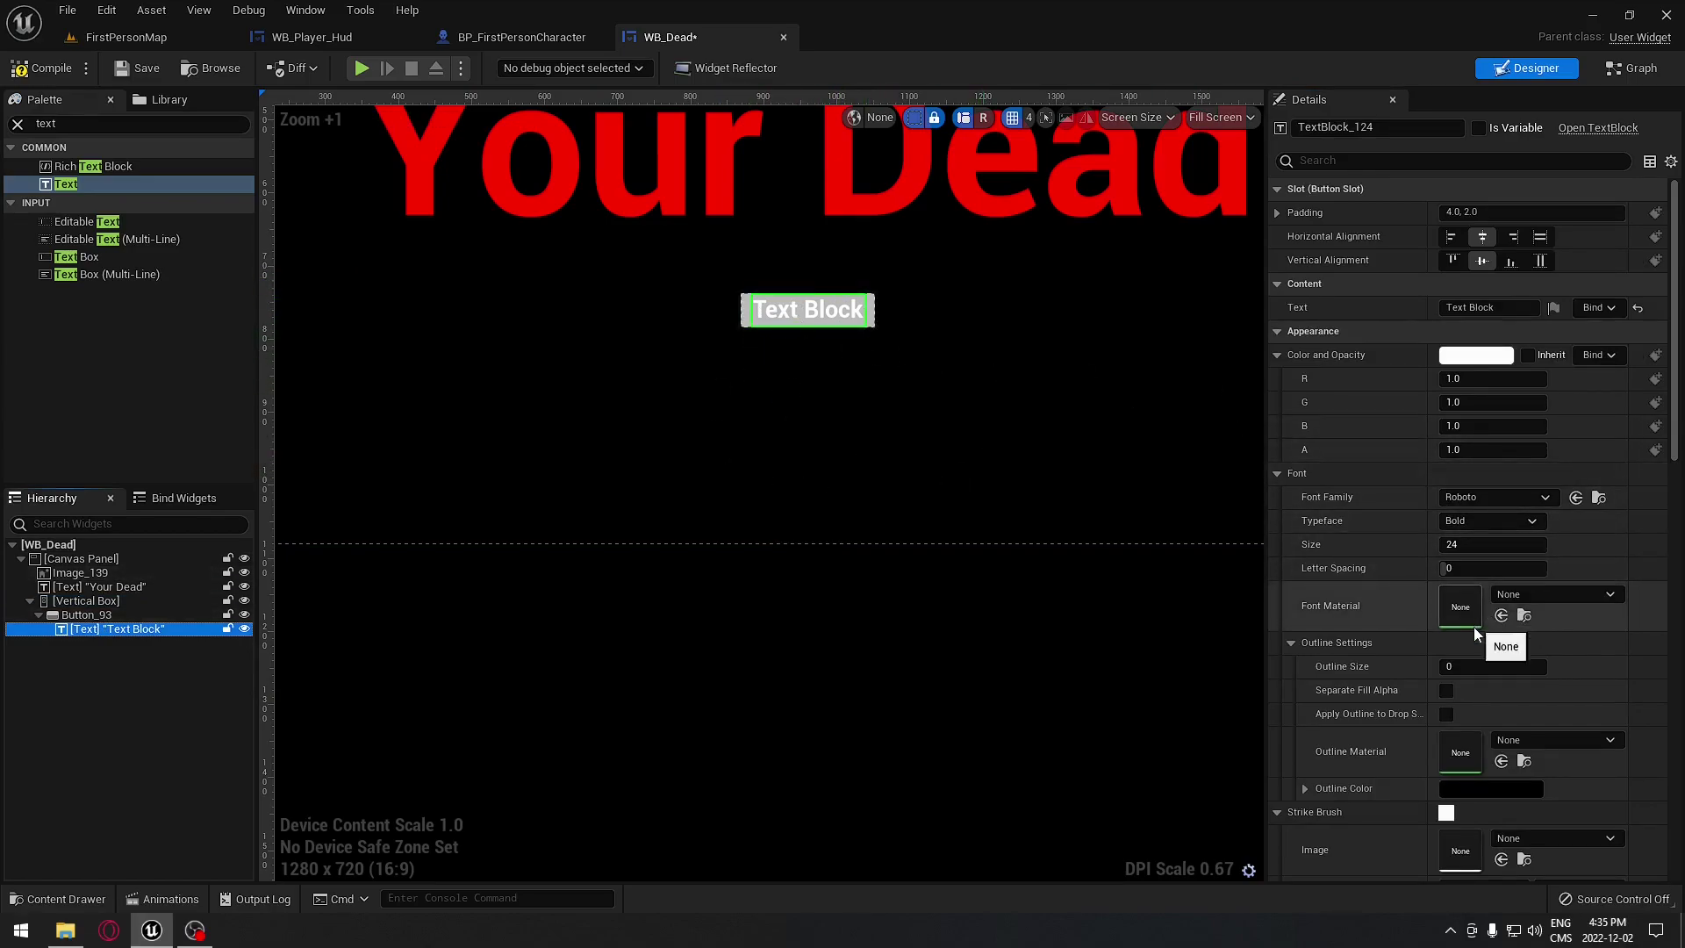
Give the button label an outline size of 2 and discard a trial button tint change.
click(1465, 666)
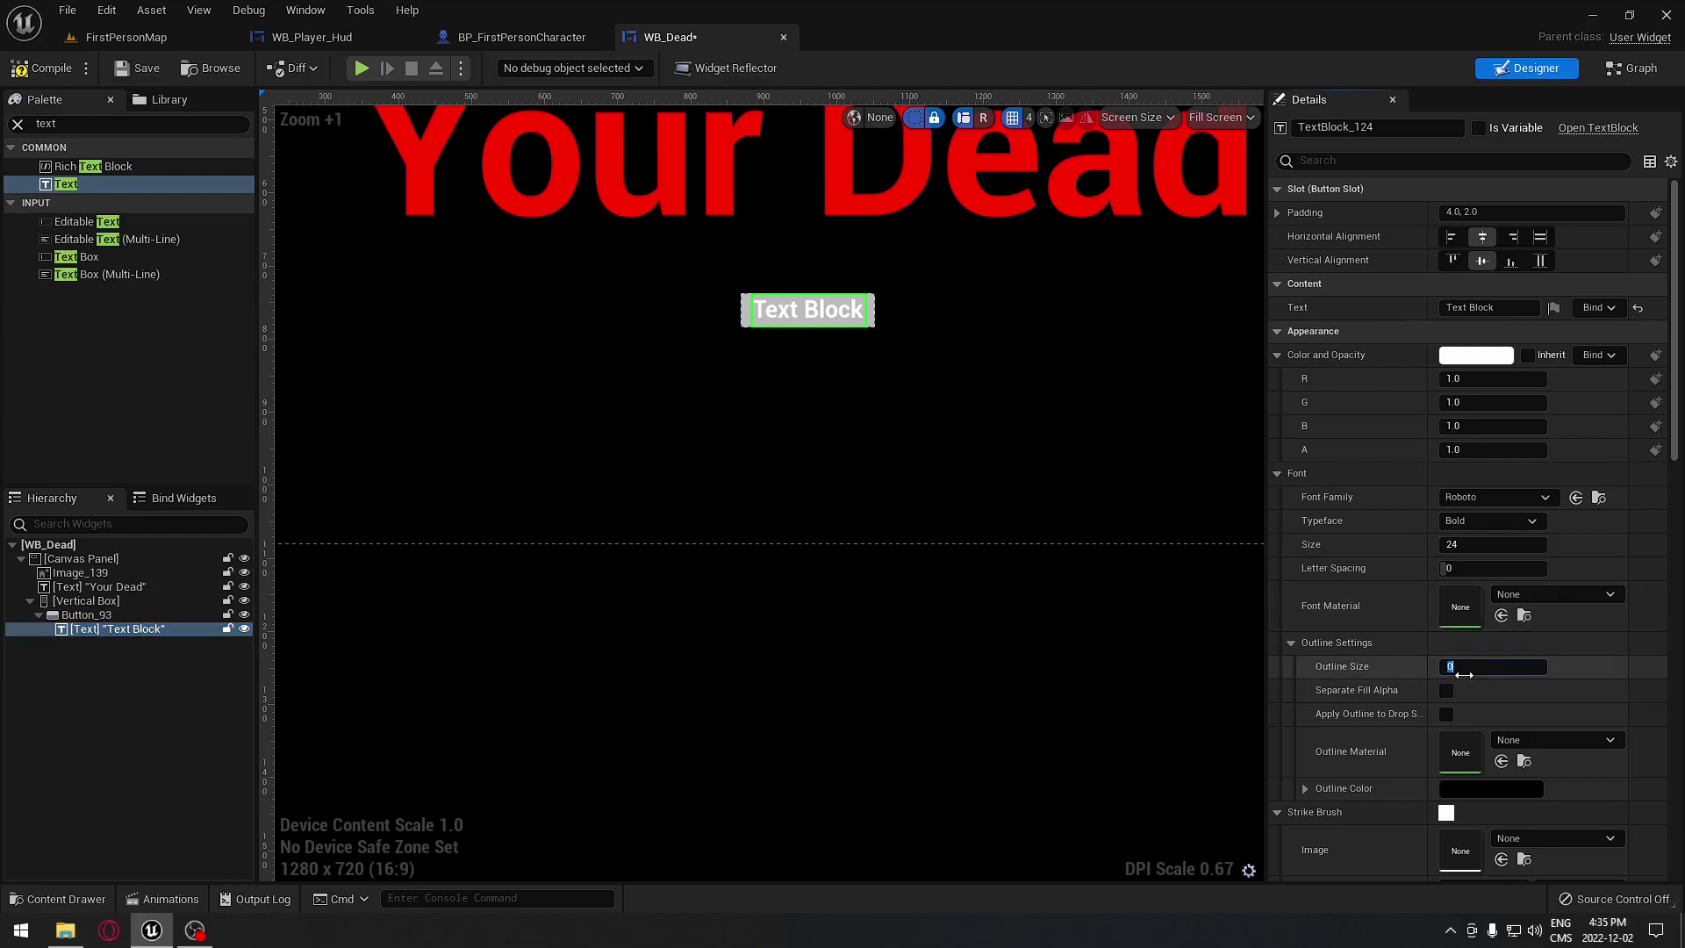
key(Return)
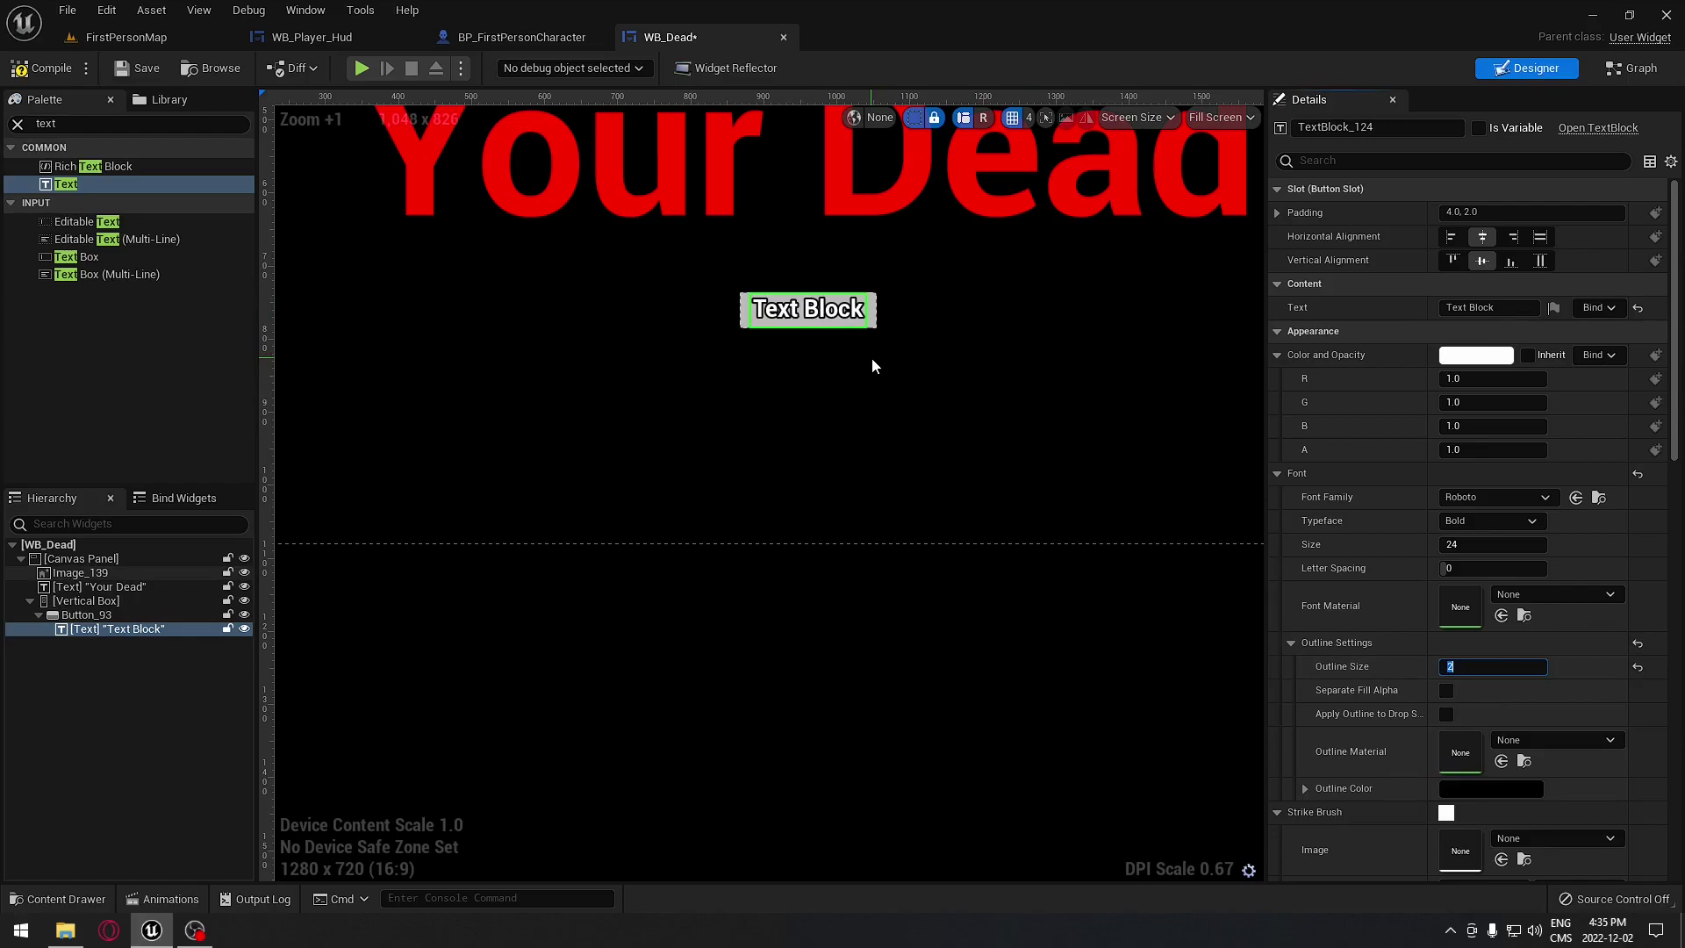
click(110, 615)
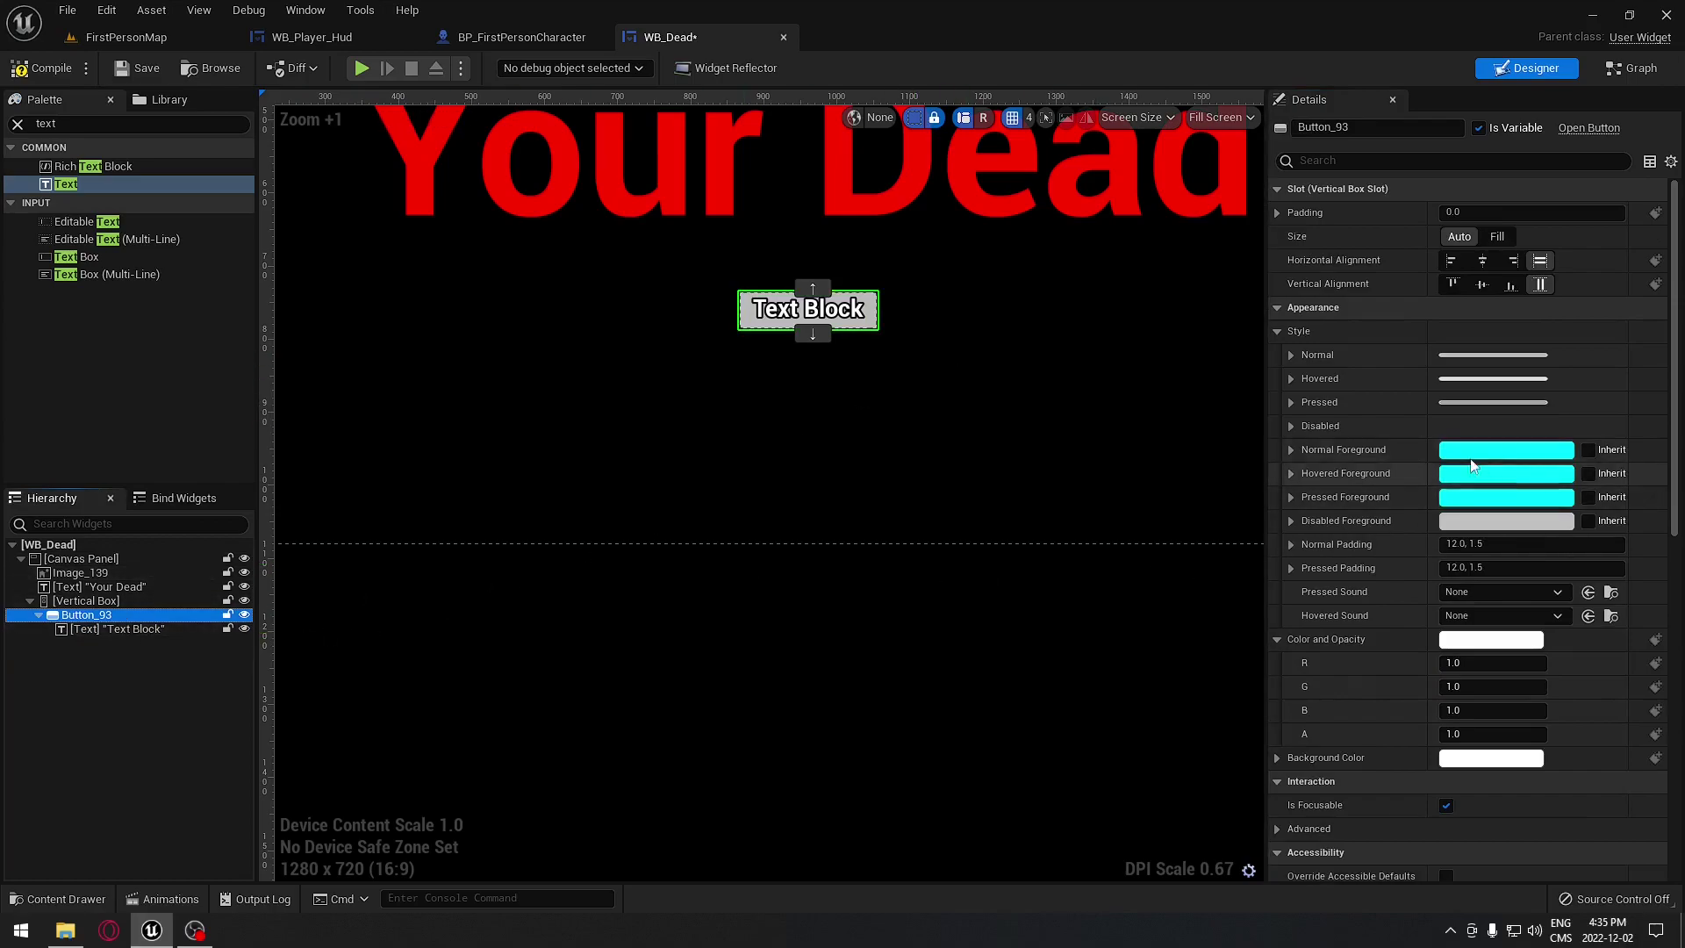
click(1474, 640)
drag(1312, 597, 1308, 752)
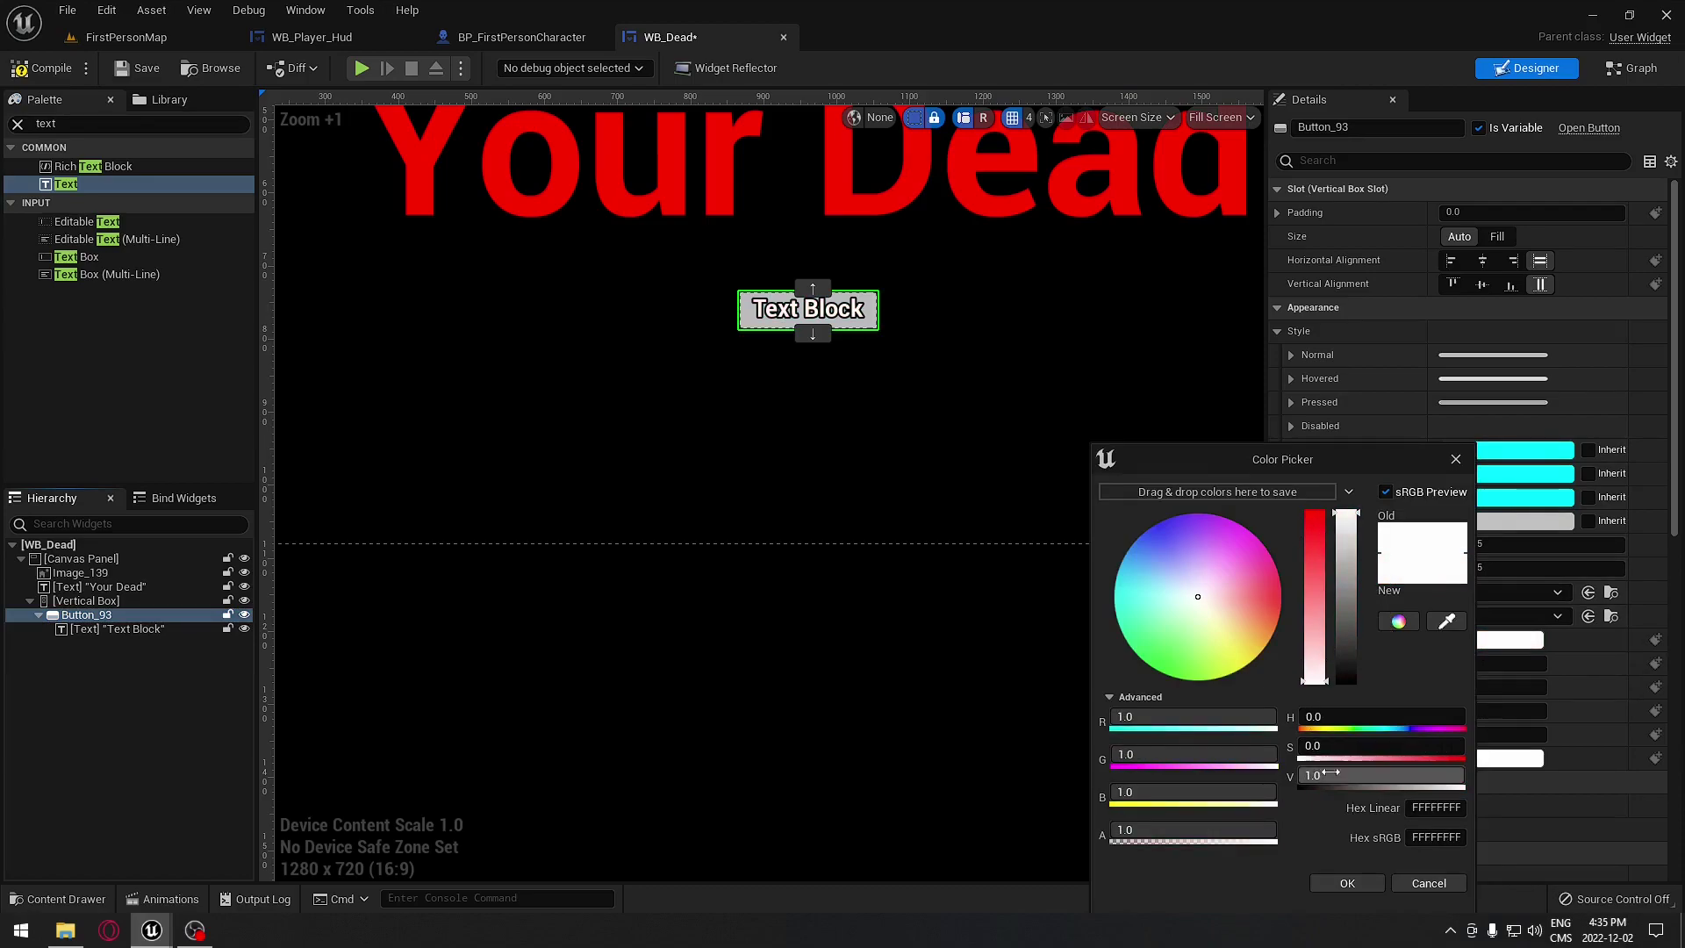
click(1440, 888)
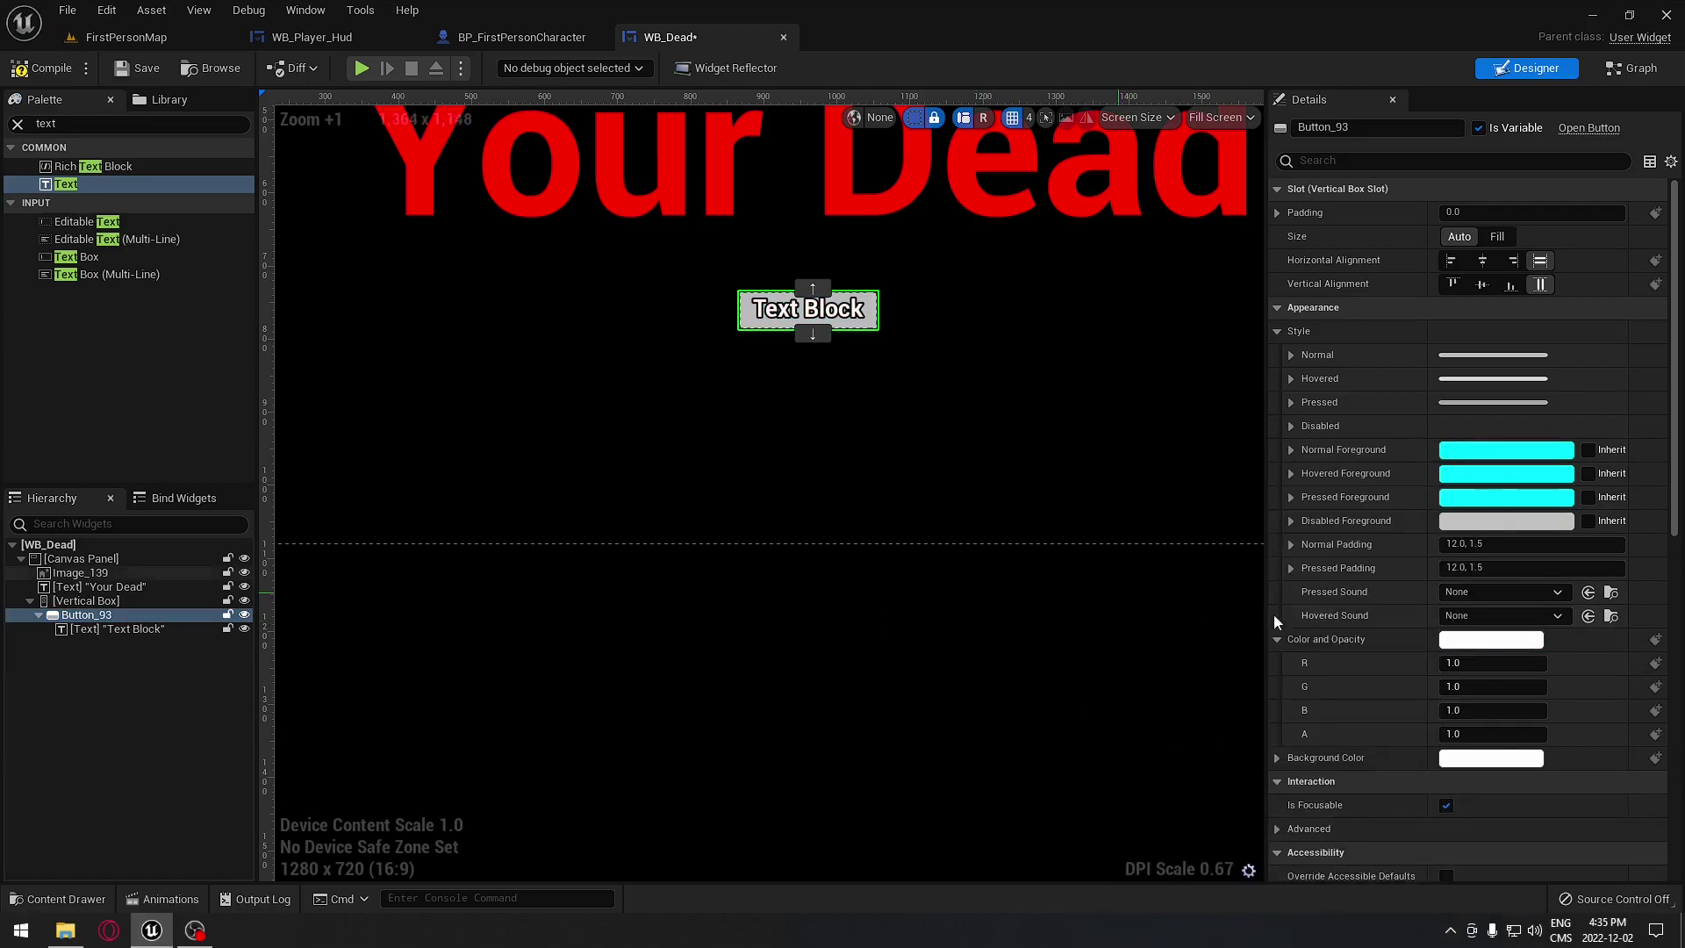
Tint the button background a fully saturated crimson.
click(1509, 758)
mouse_move(1237, 601)
mouse_down()
mouse_move(1309, 595)
mouse_move(1311, 575)
mouse_move(1263, 609)
mouse_up()
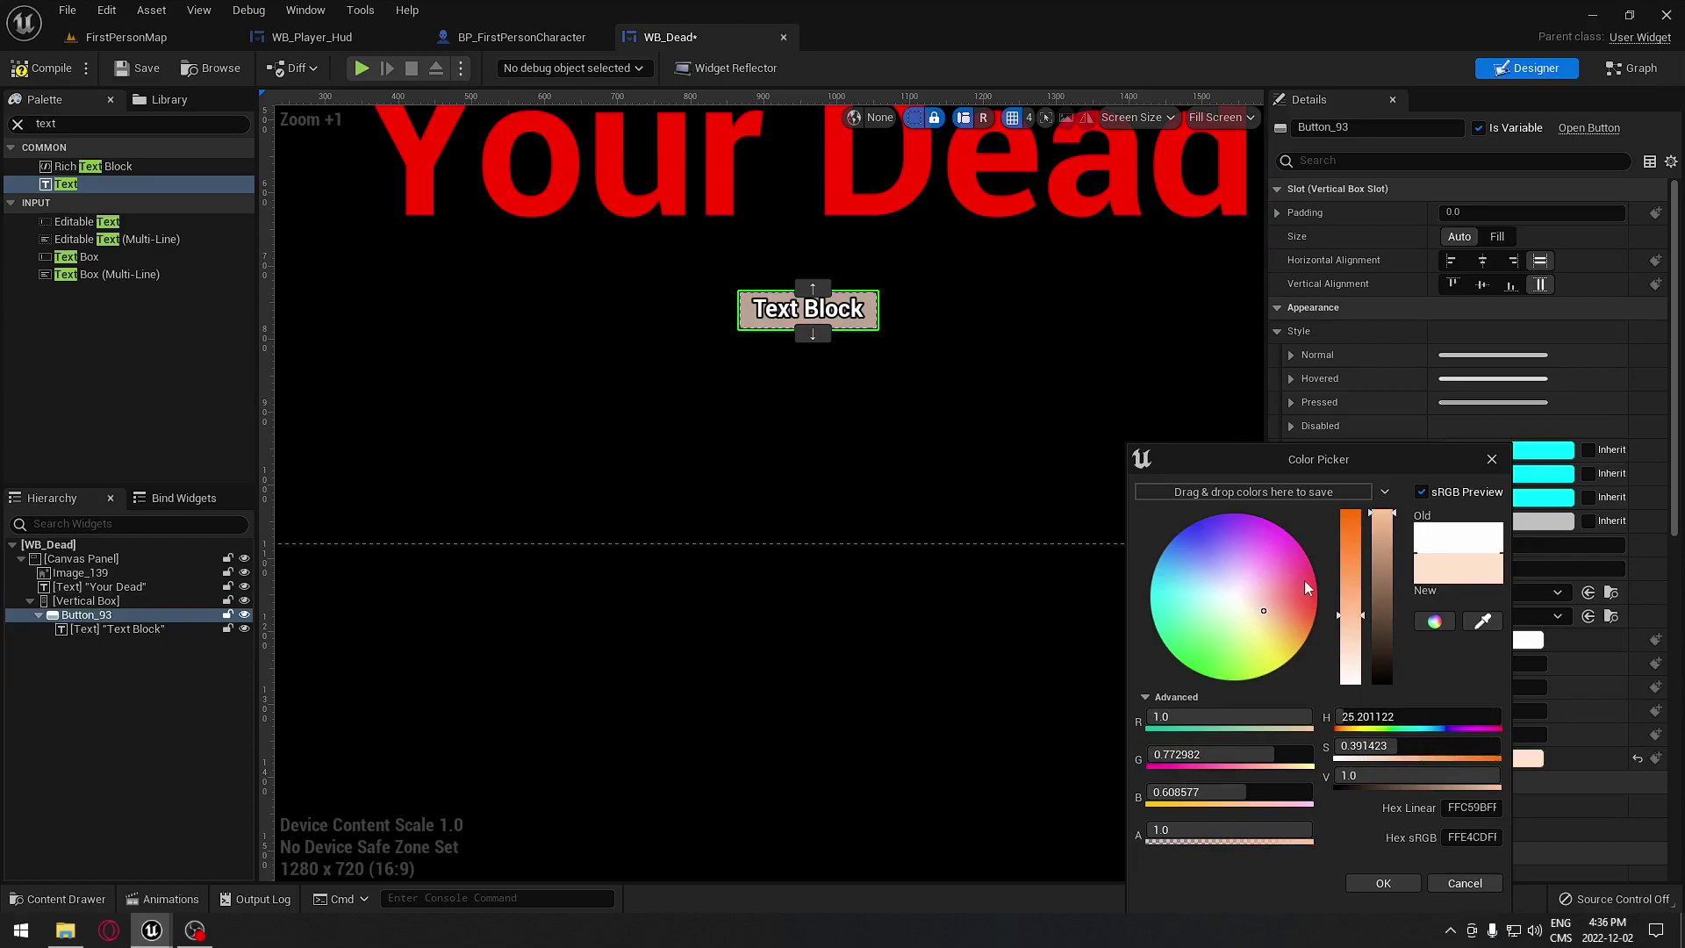
drag(1283, 608, 1318, 590)
mouse_move(1351, 527)
mouse_down()
mouse_move(1351, 561)
mouse_move(1371, 525)
mouse_up()
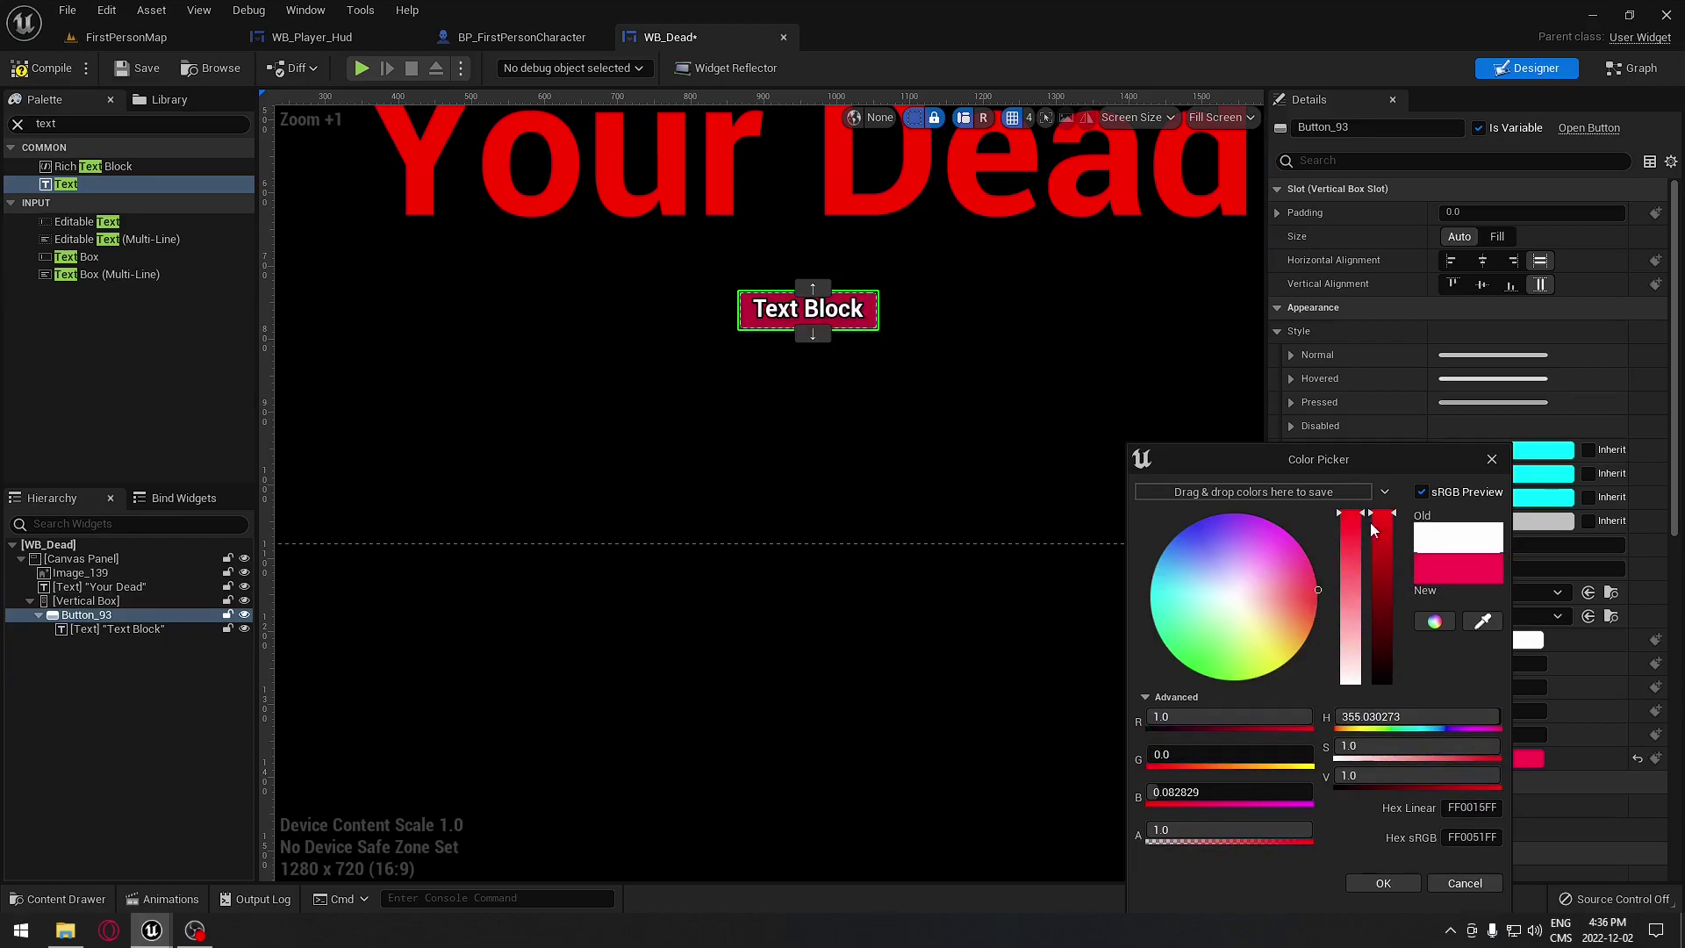
click(1120, 163)
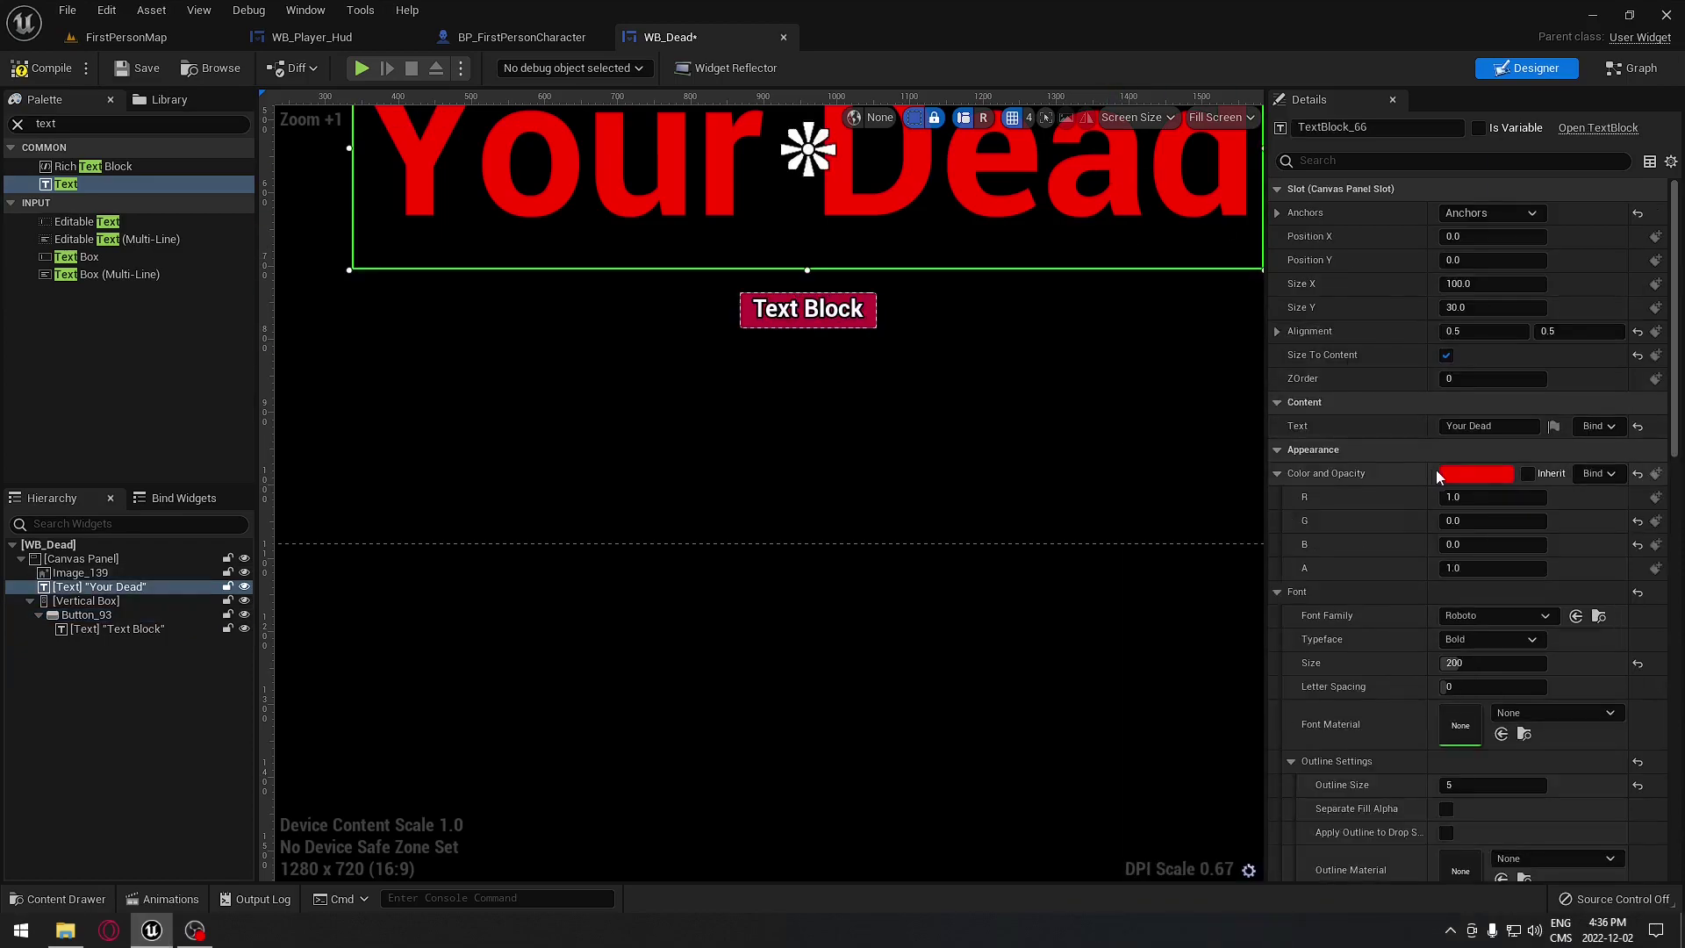
right_click(1467, 462)
click(965, 359)
Change the button background to pure red with blue 0 and full opacity.
click(865, 332)
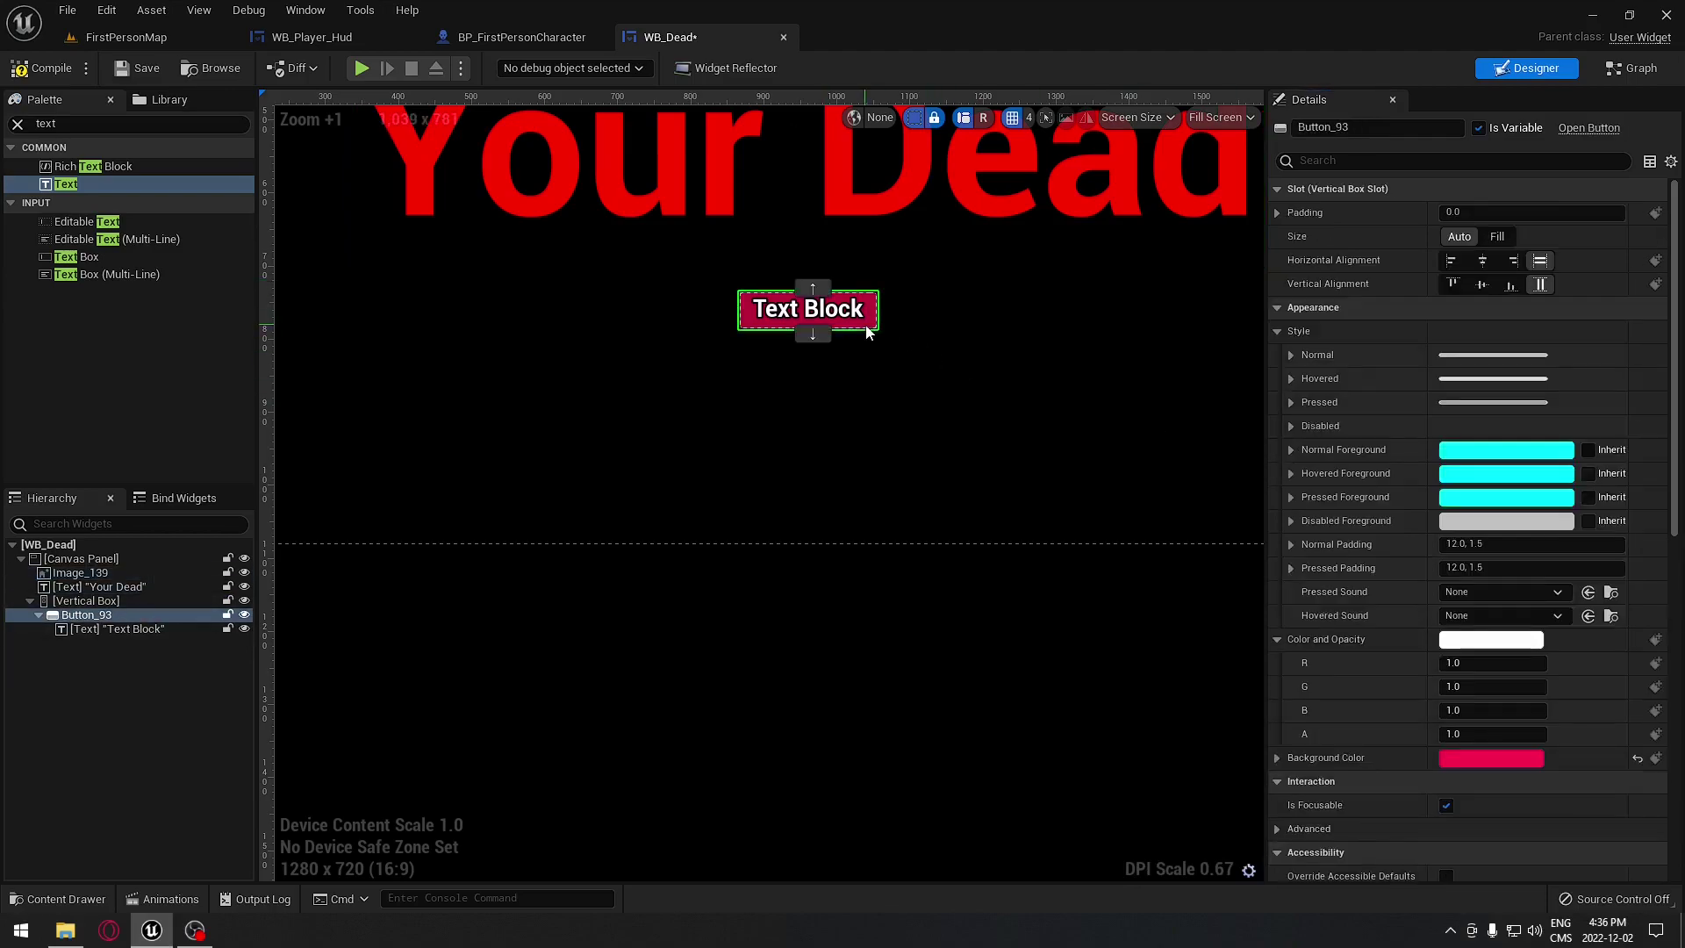
click(1491, 758)
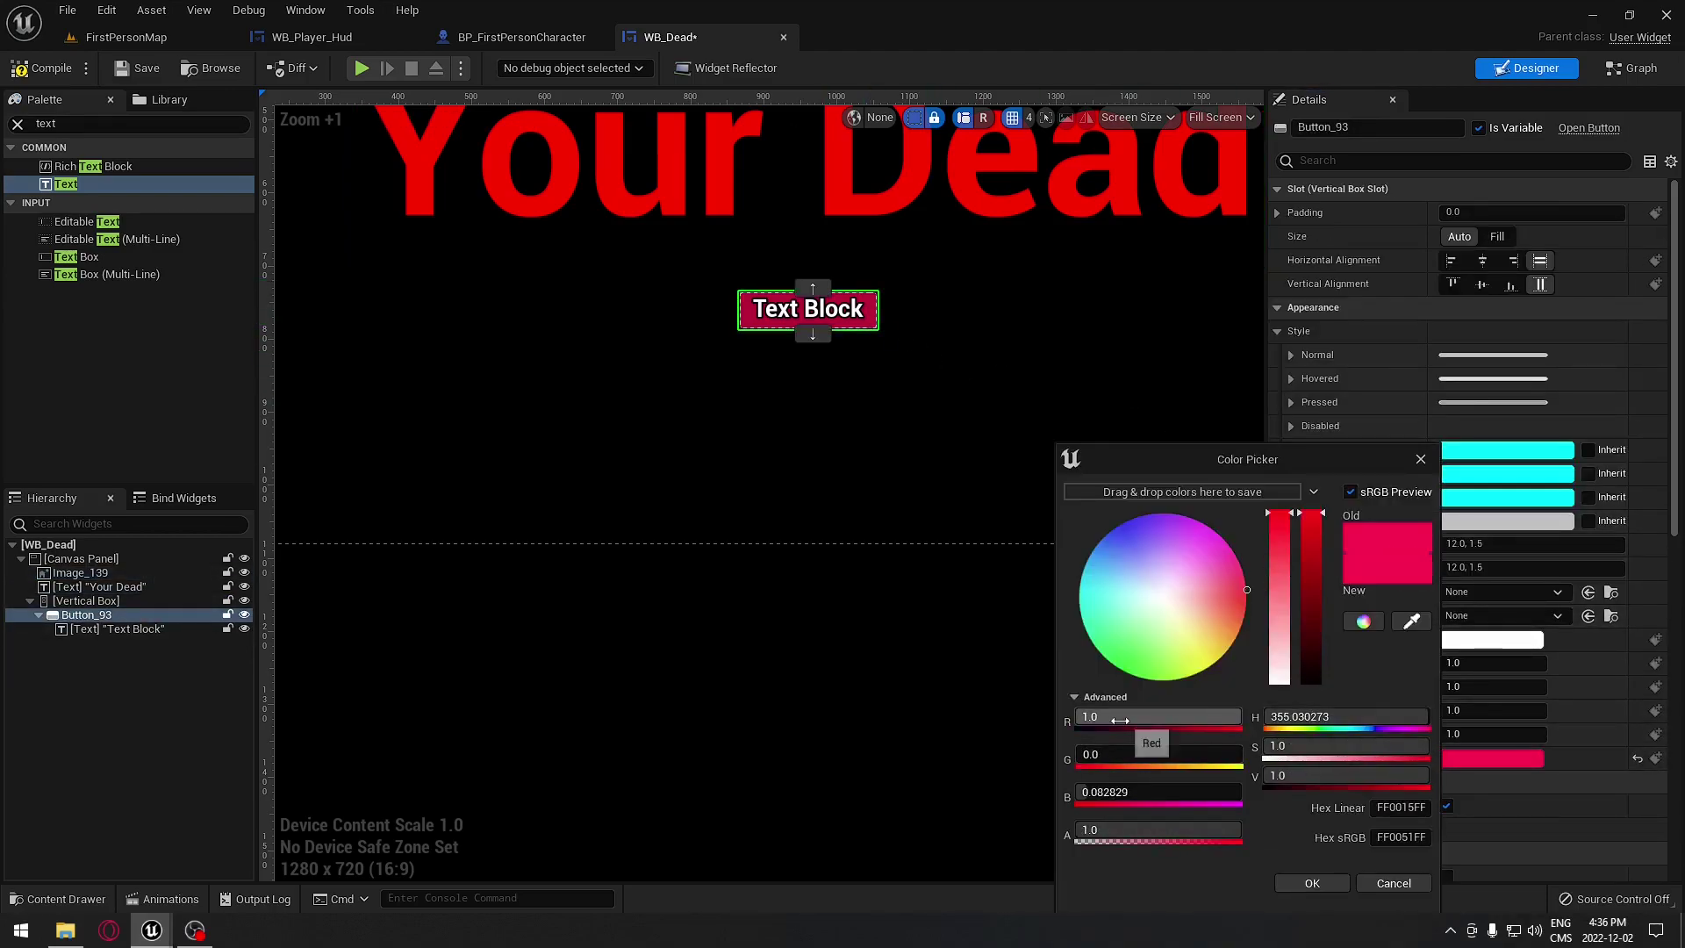
click(1139, 792)
text(0)
key(Return)
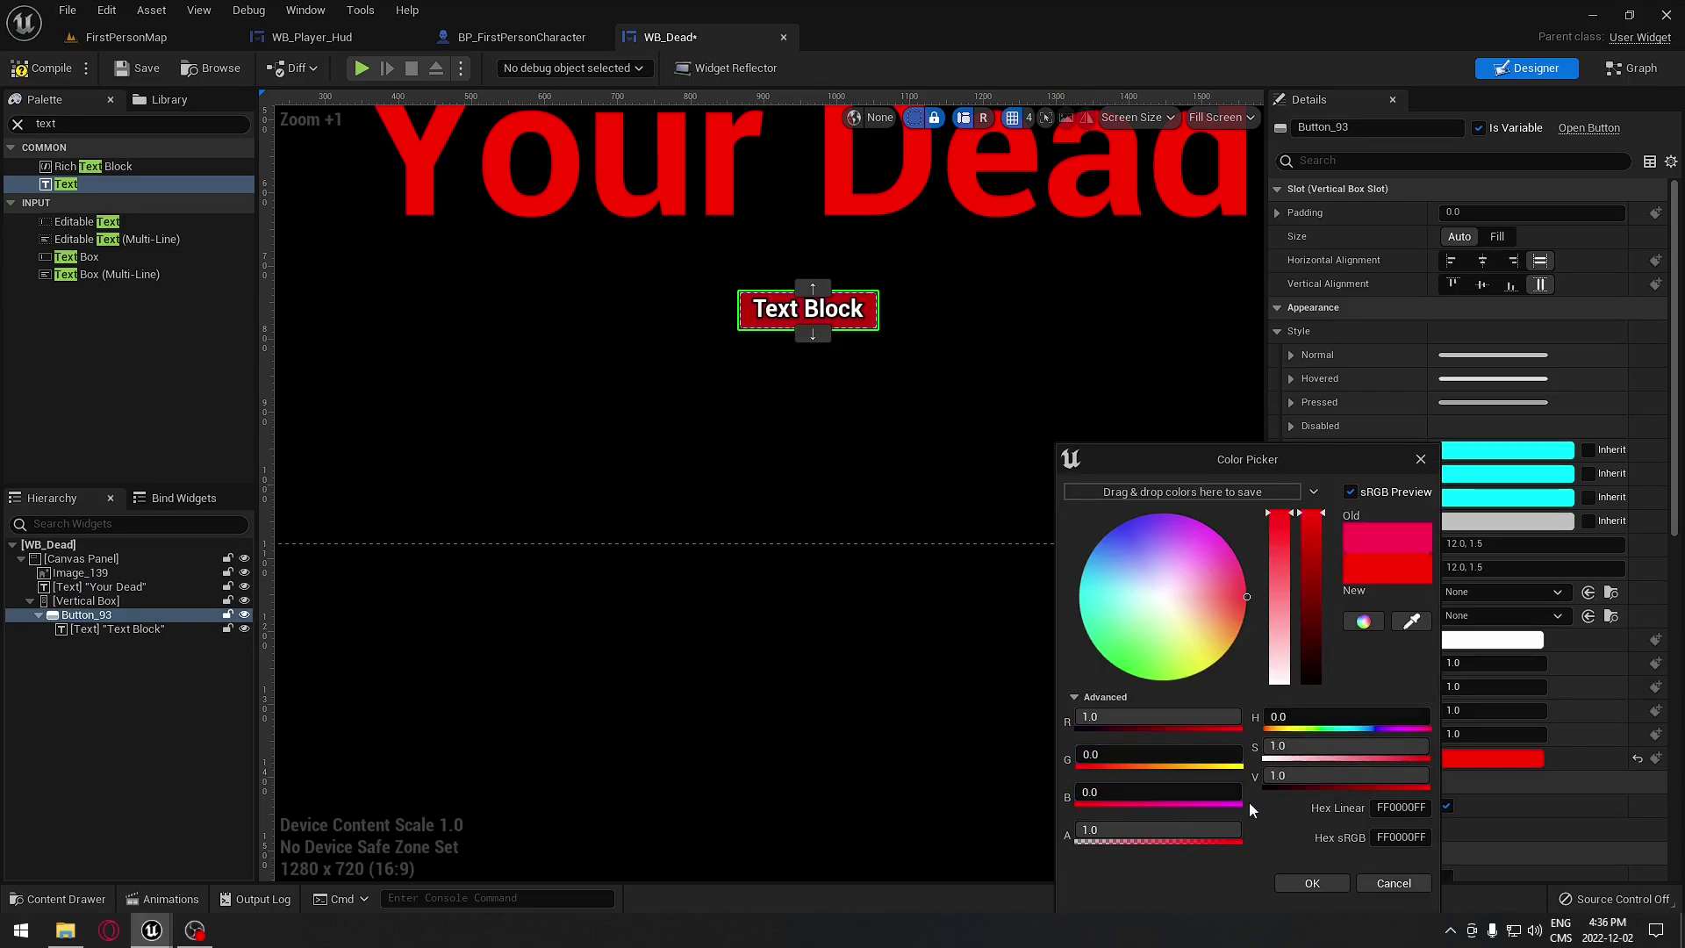
click(1183, 823)
text(0)
key(Return)
click(1213, 828)
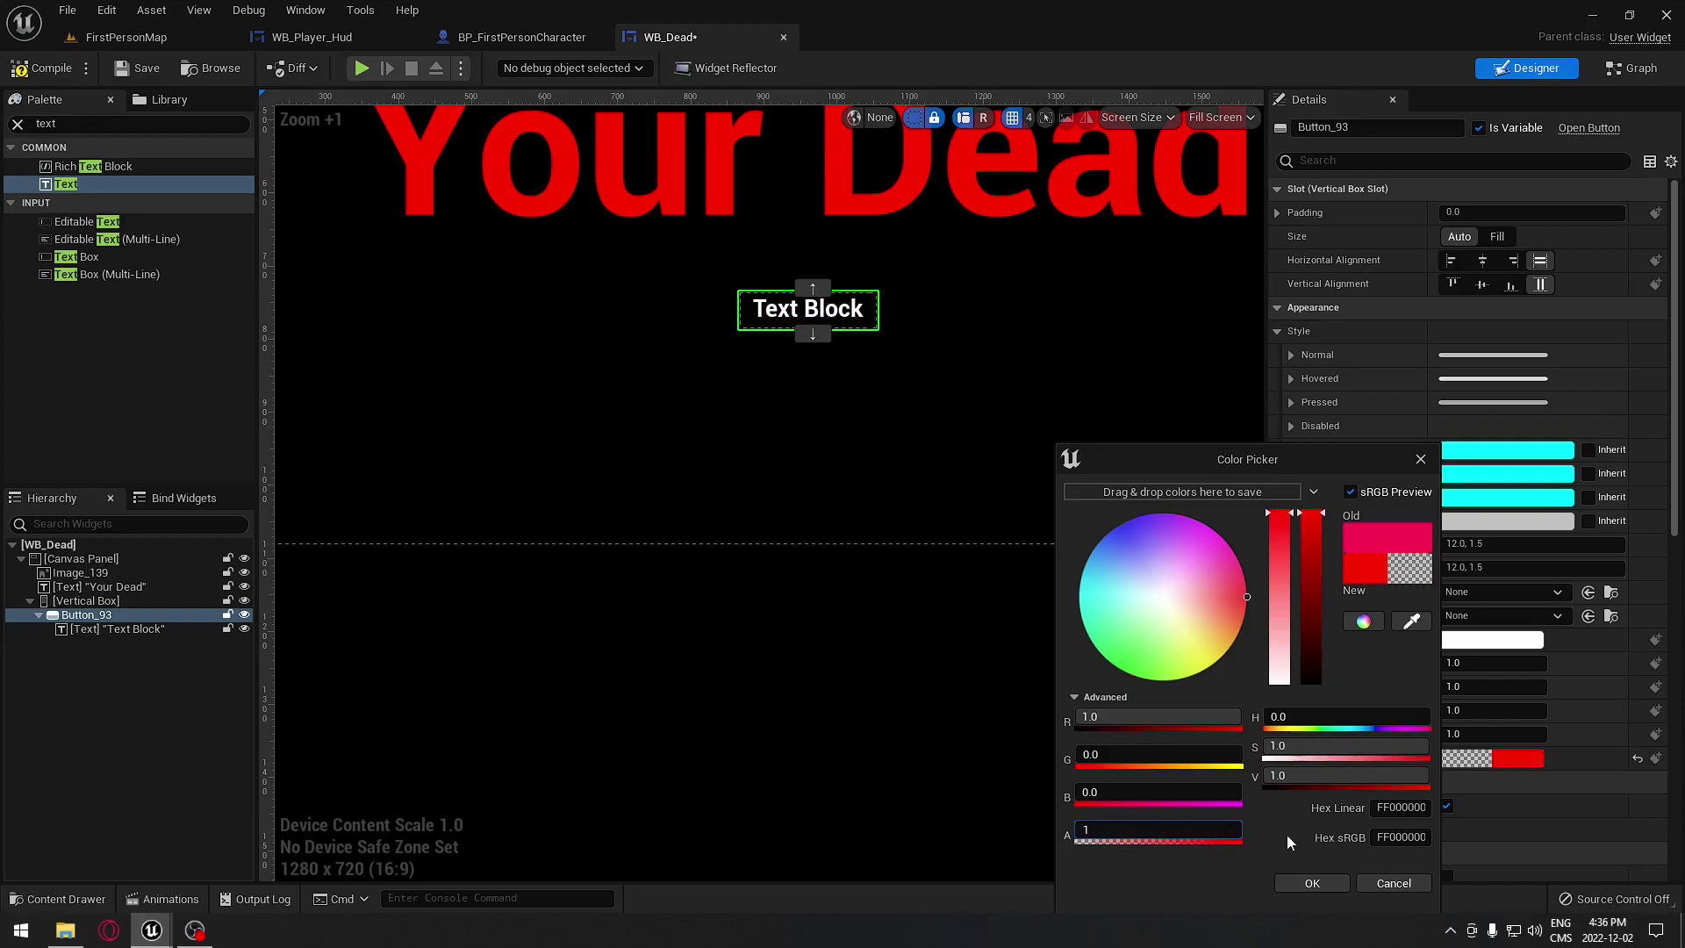
key(Return)
click(1311, 882)
click(1135, 639)
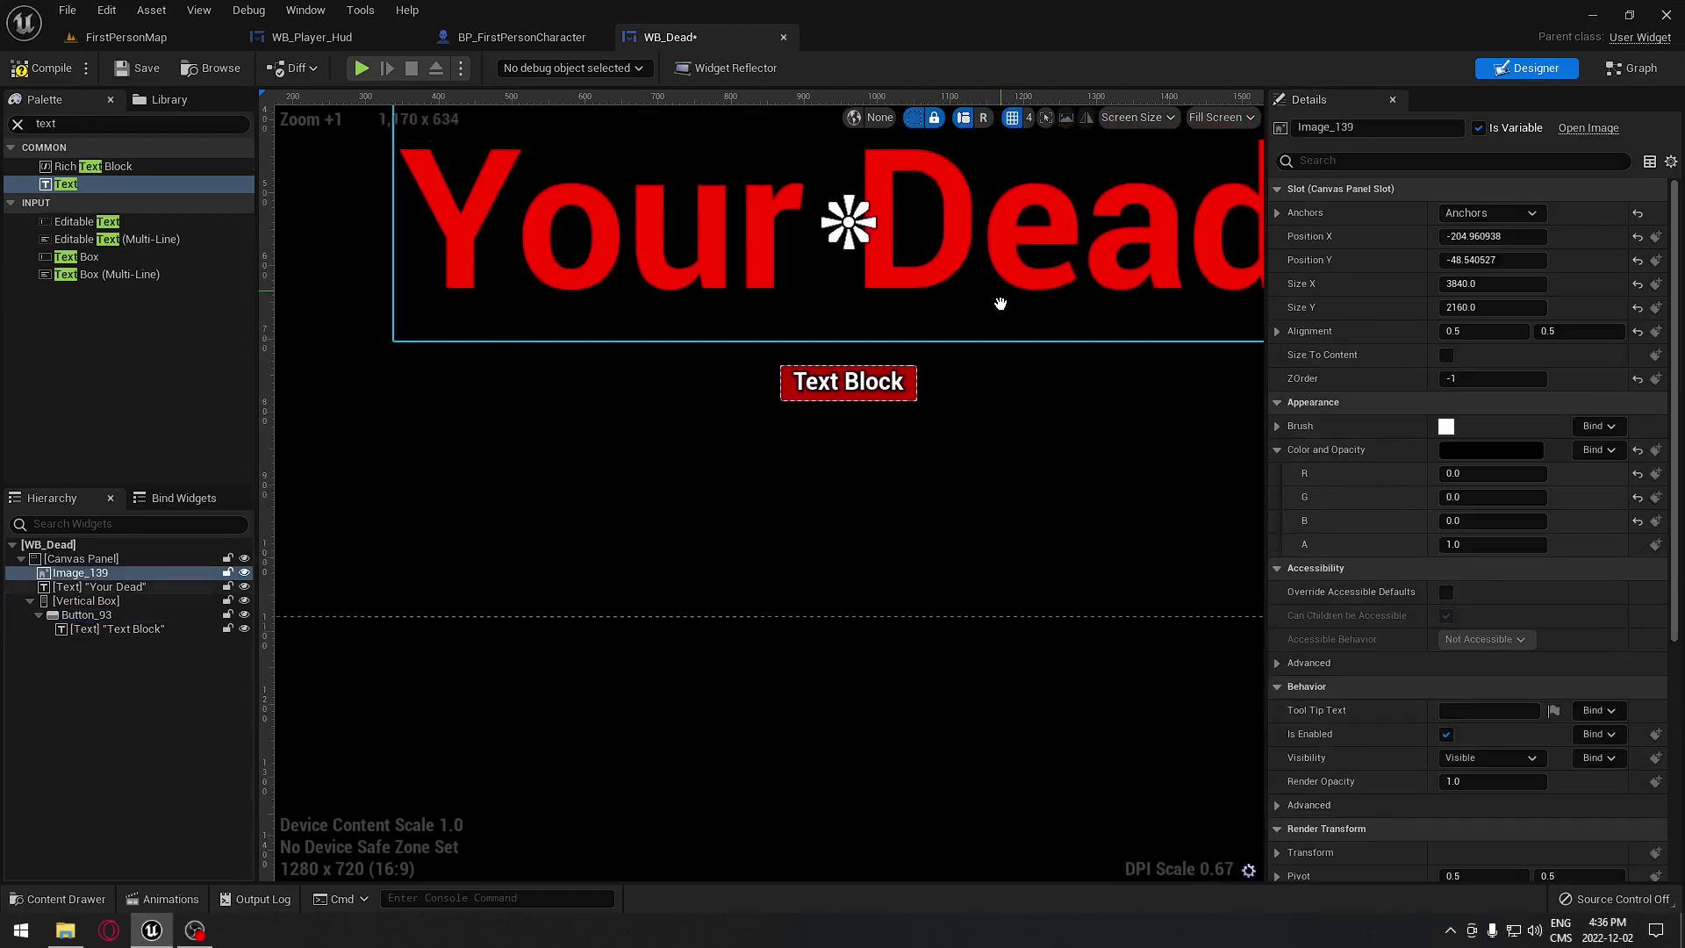
Duplicate Button_93 twice to make three stacked buttons.
click(81, 615)
right_click(76, 622)
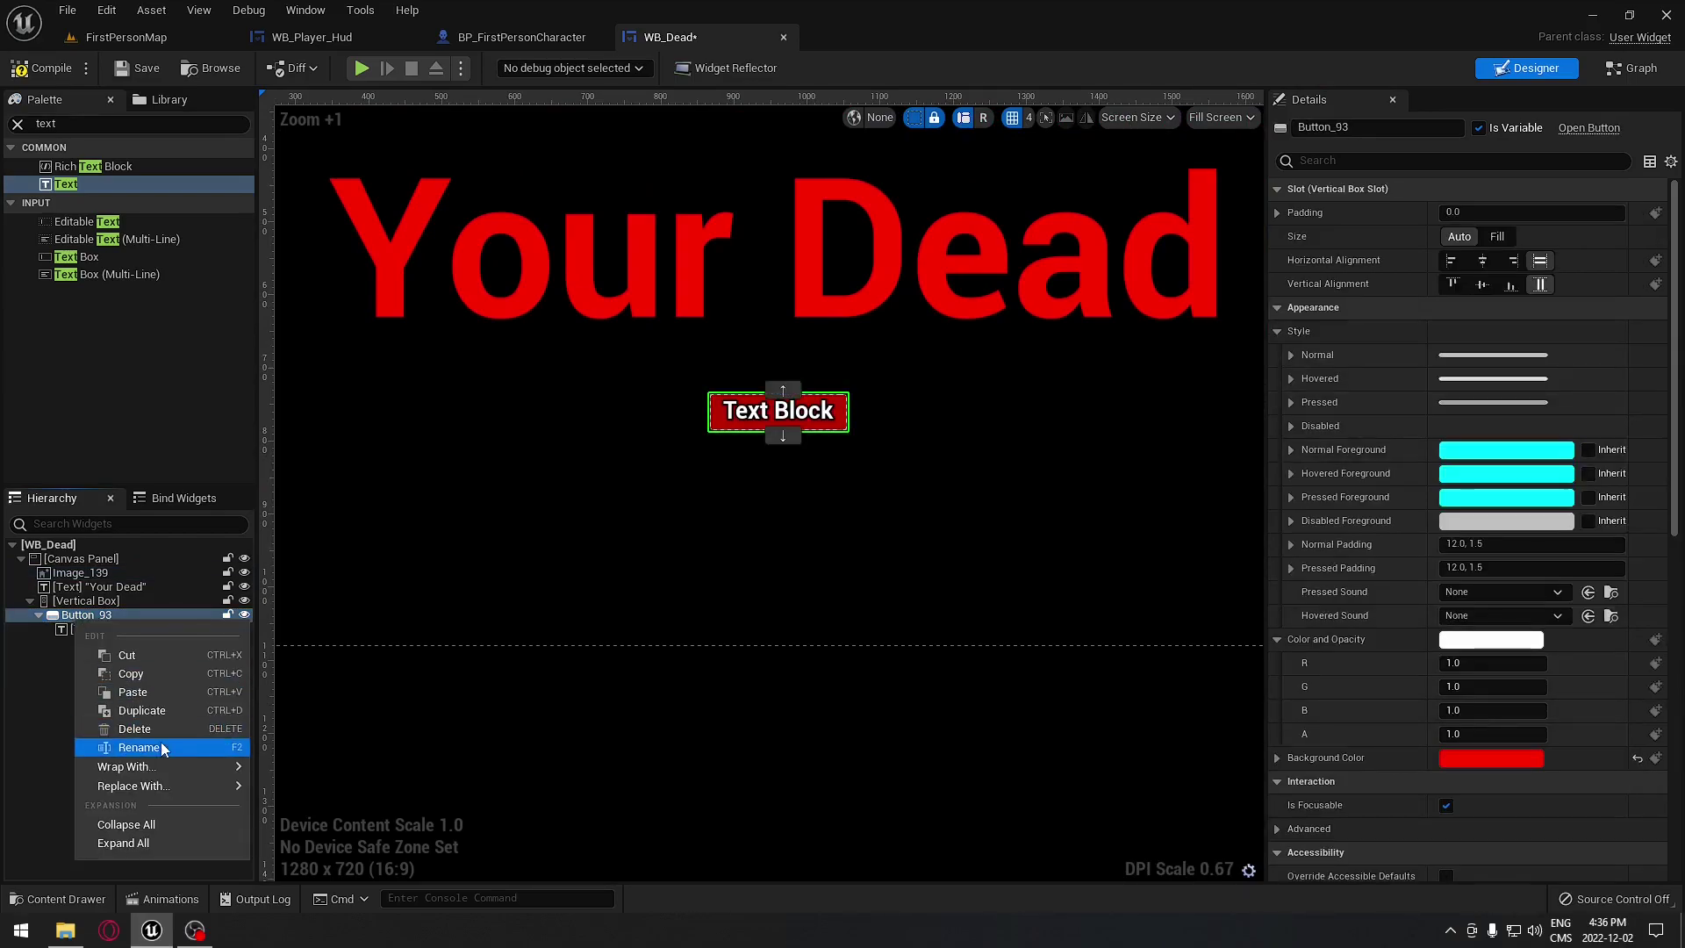
click(151, 718)
right_click(103, 621)
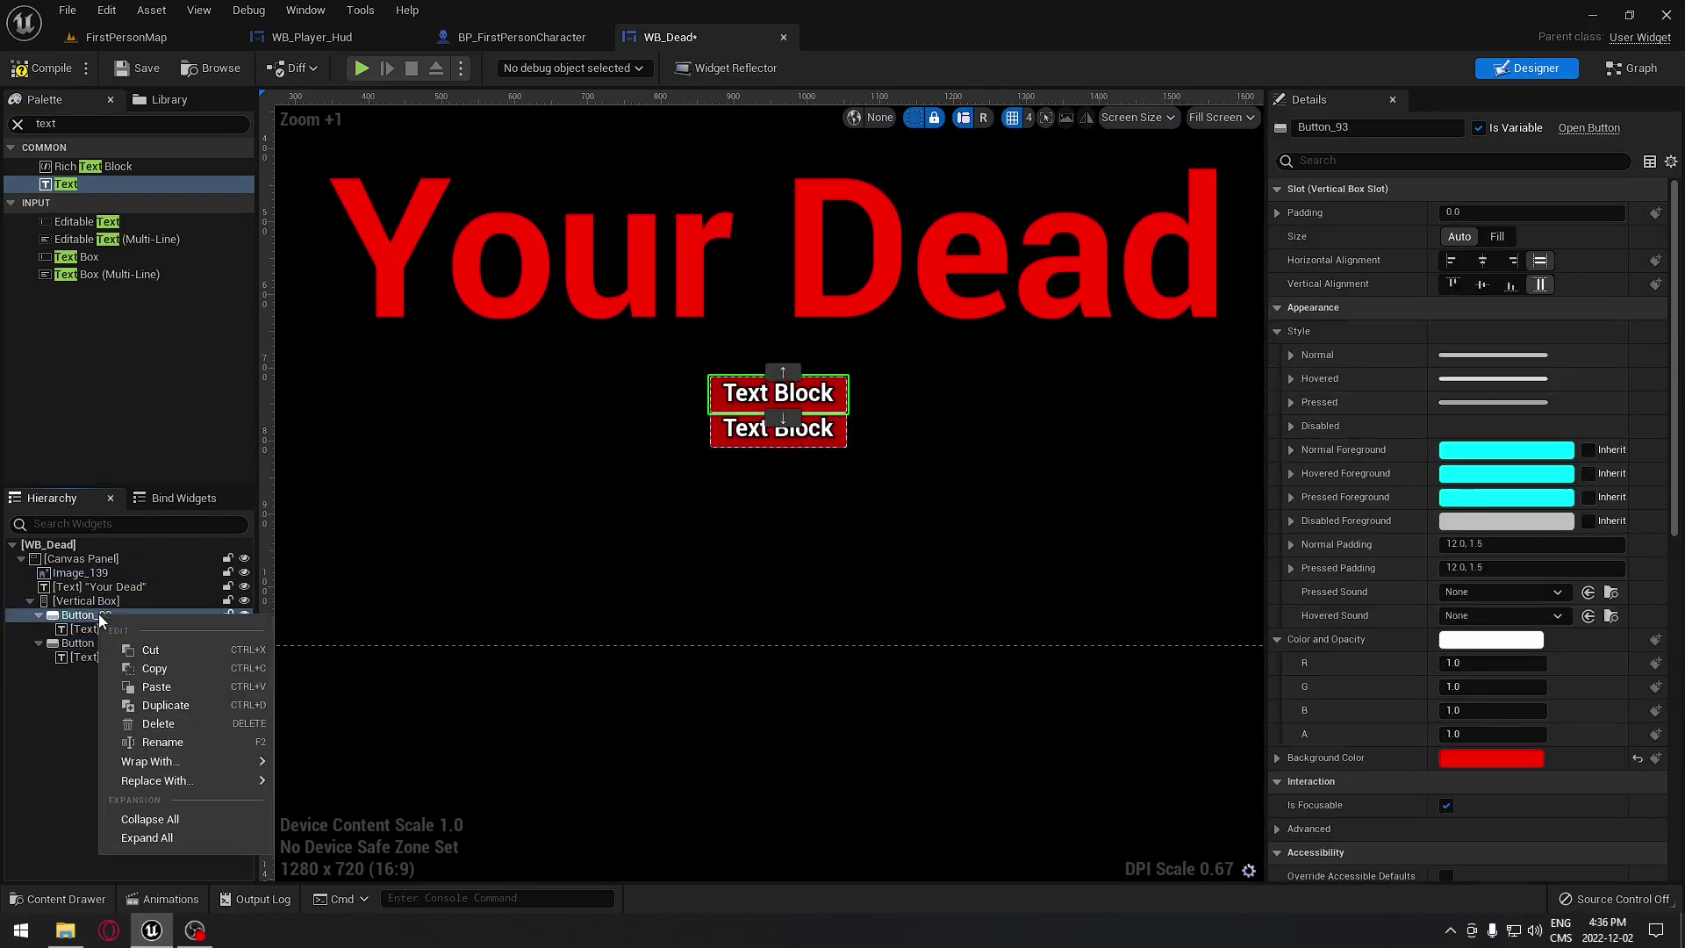
click(173, 712)
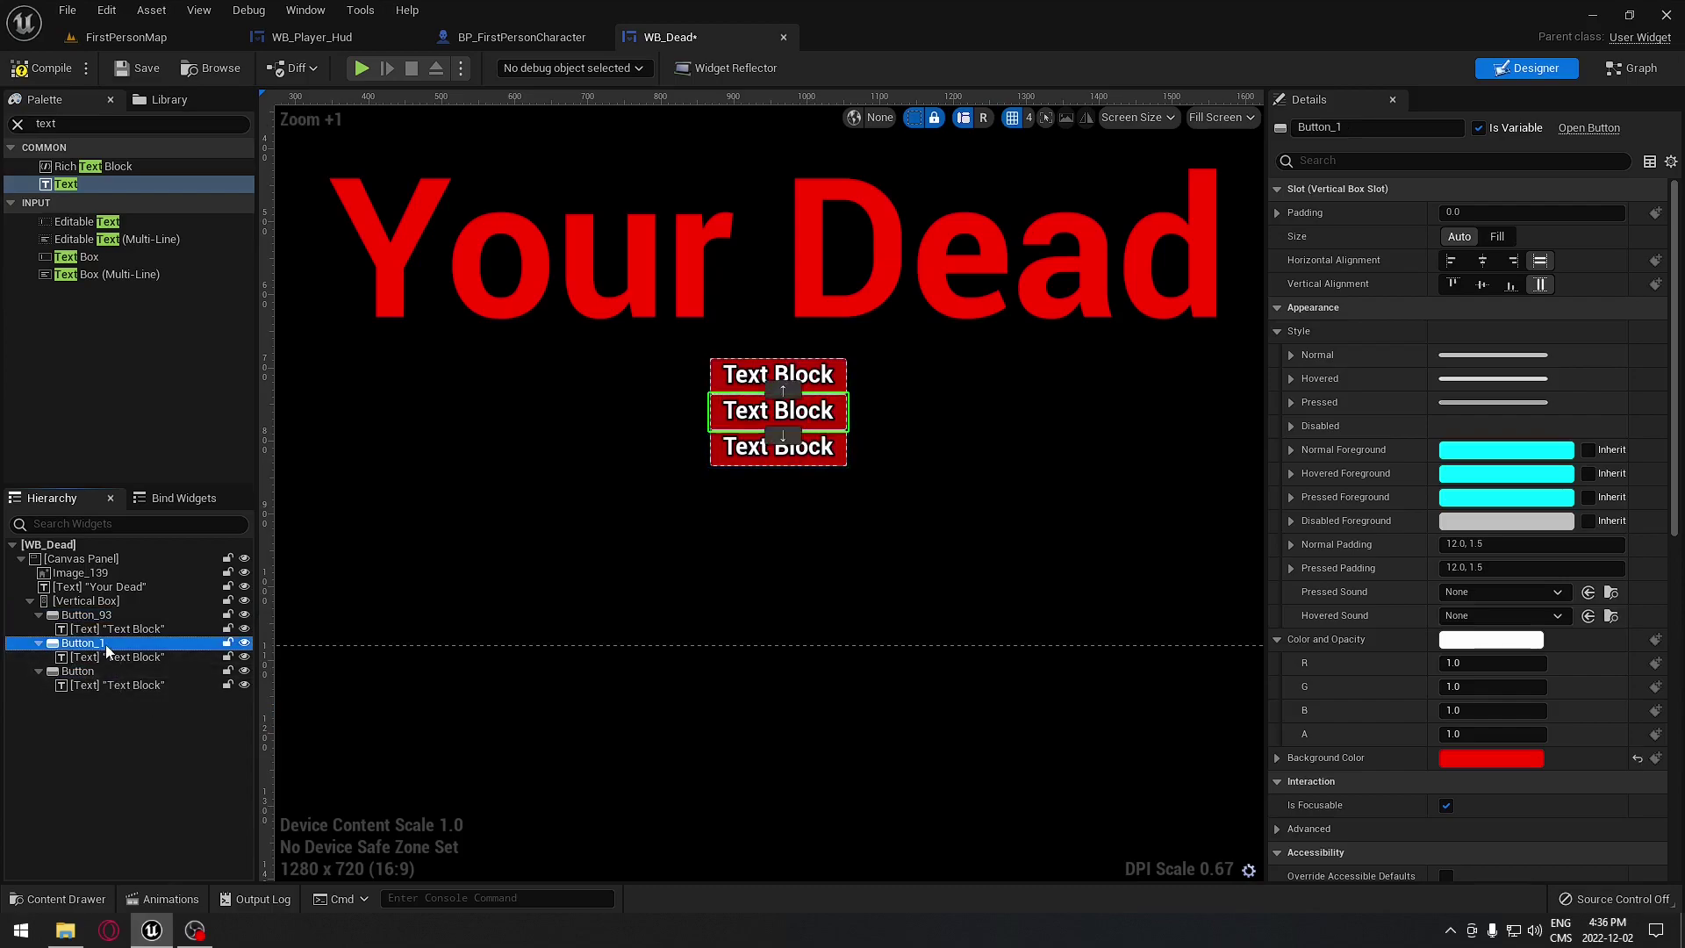
Rename the first button ReplayText and set its label to Replay.
click(104, 614)
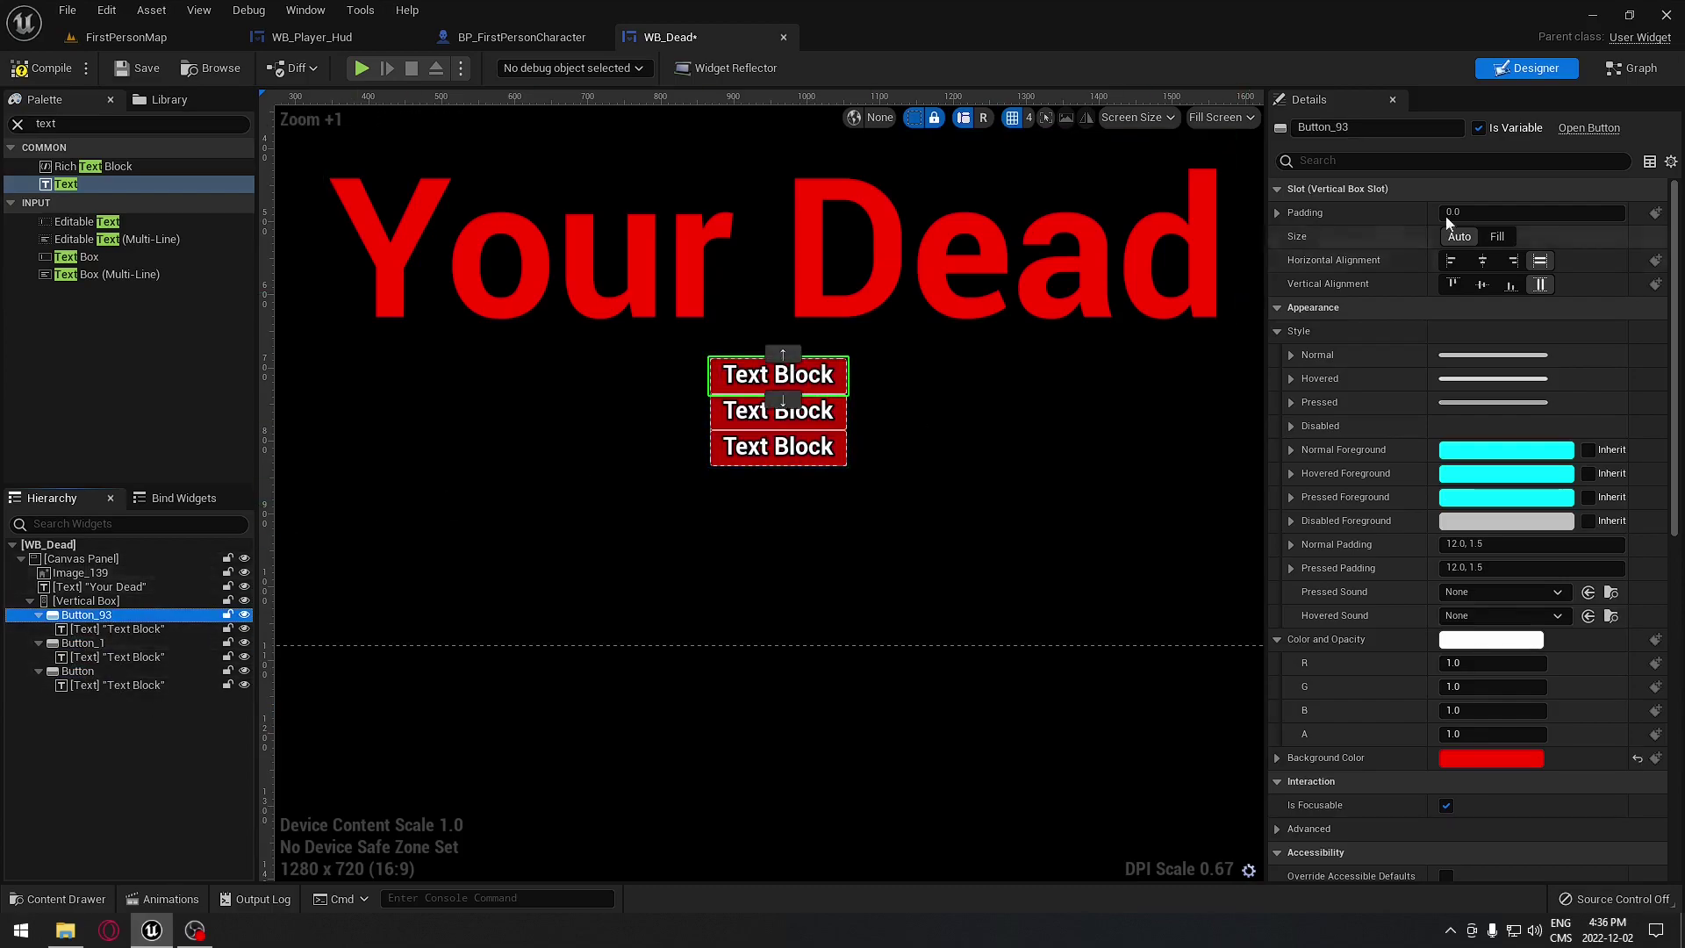
click(1376, 130)
text(ReplayText)
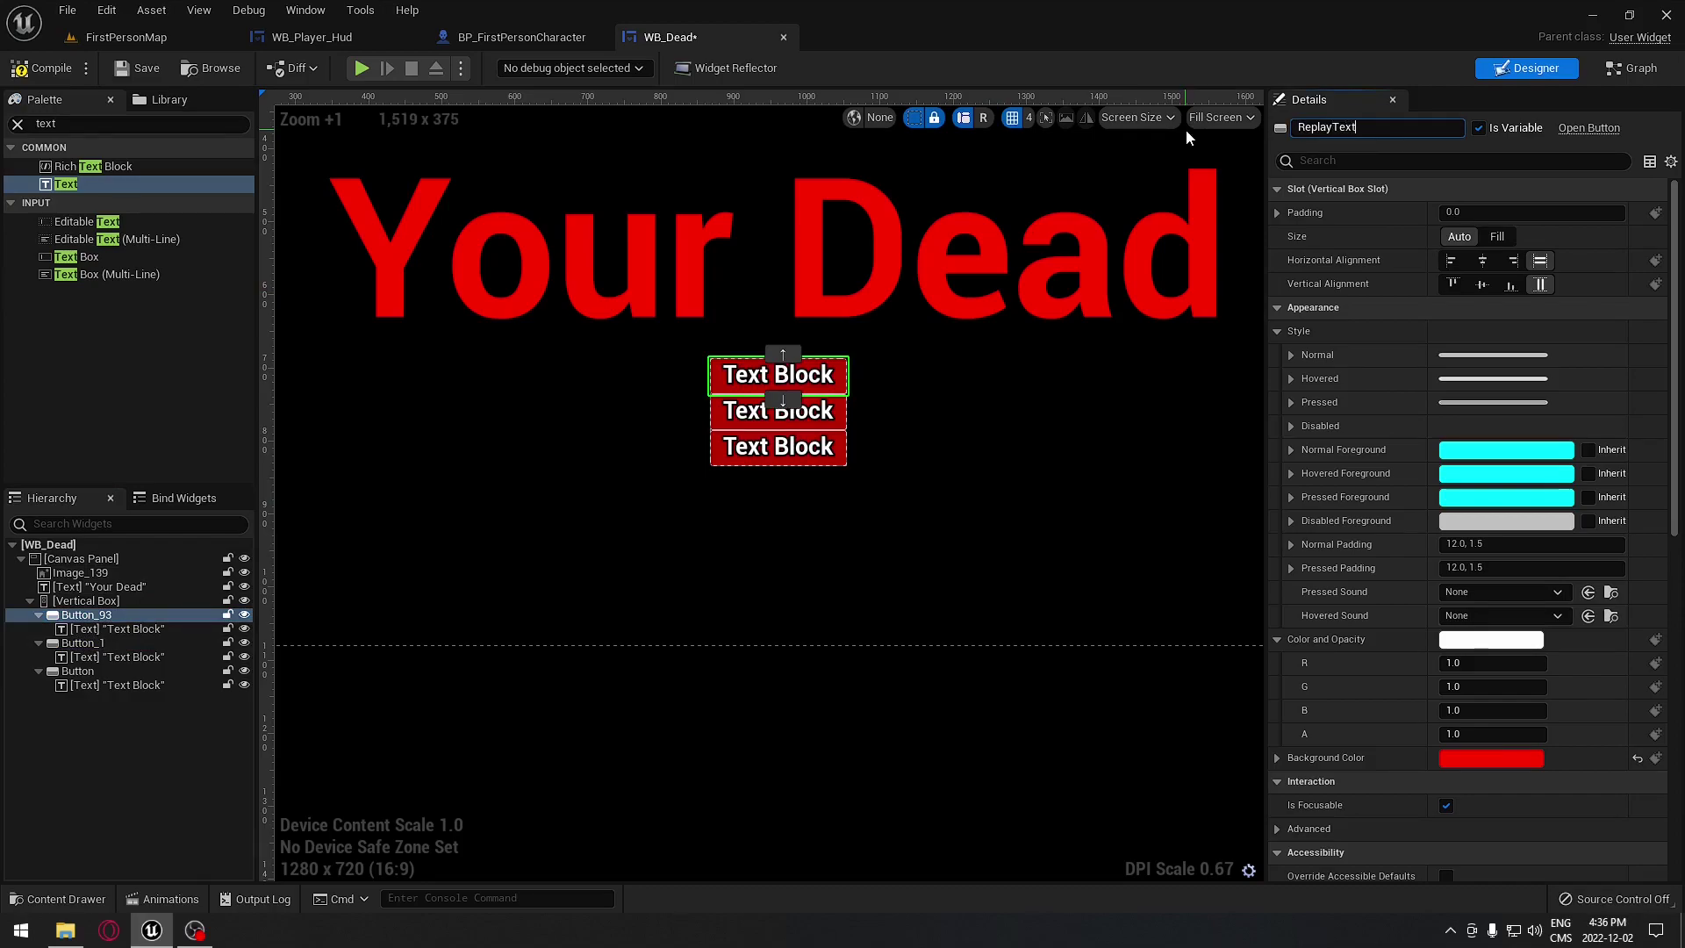
key(Return)
click(824, 384)
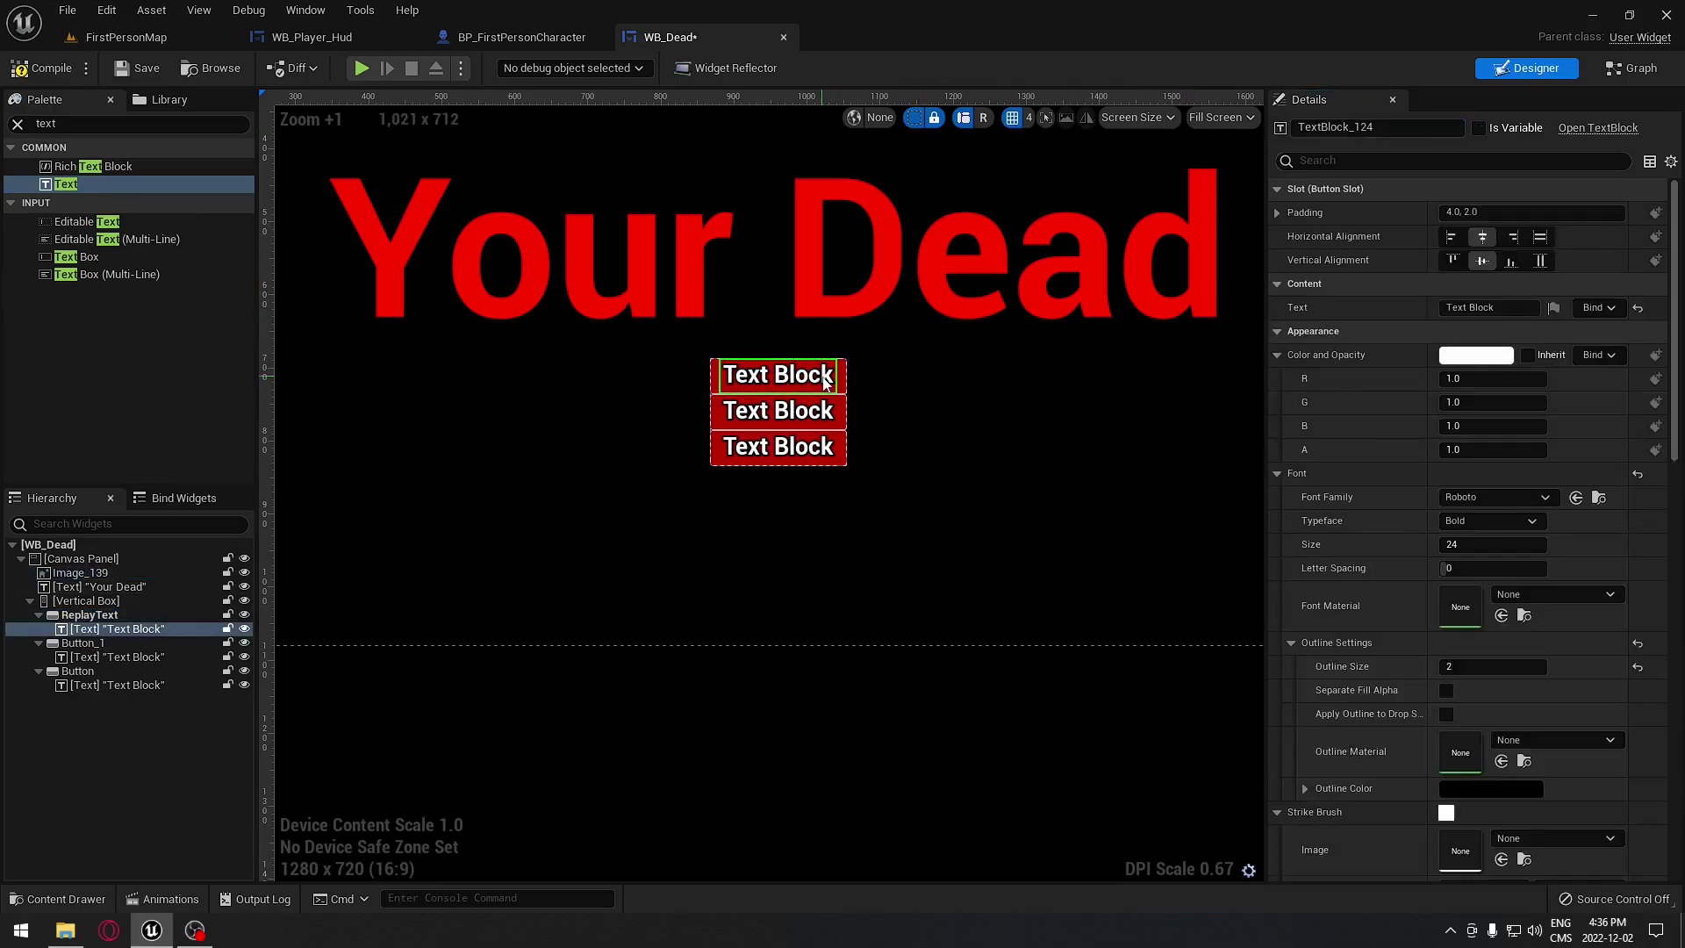
click(1491, 307)
text(Replay)
click(918, 427)
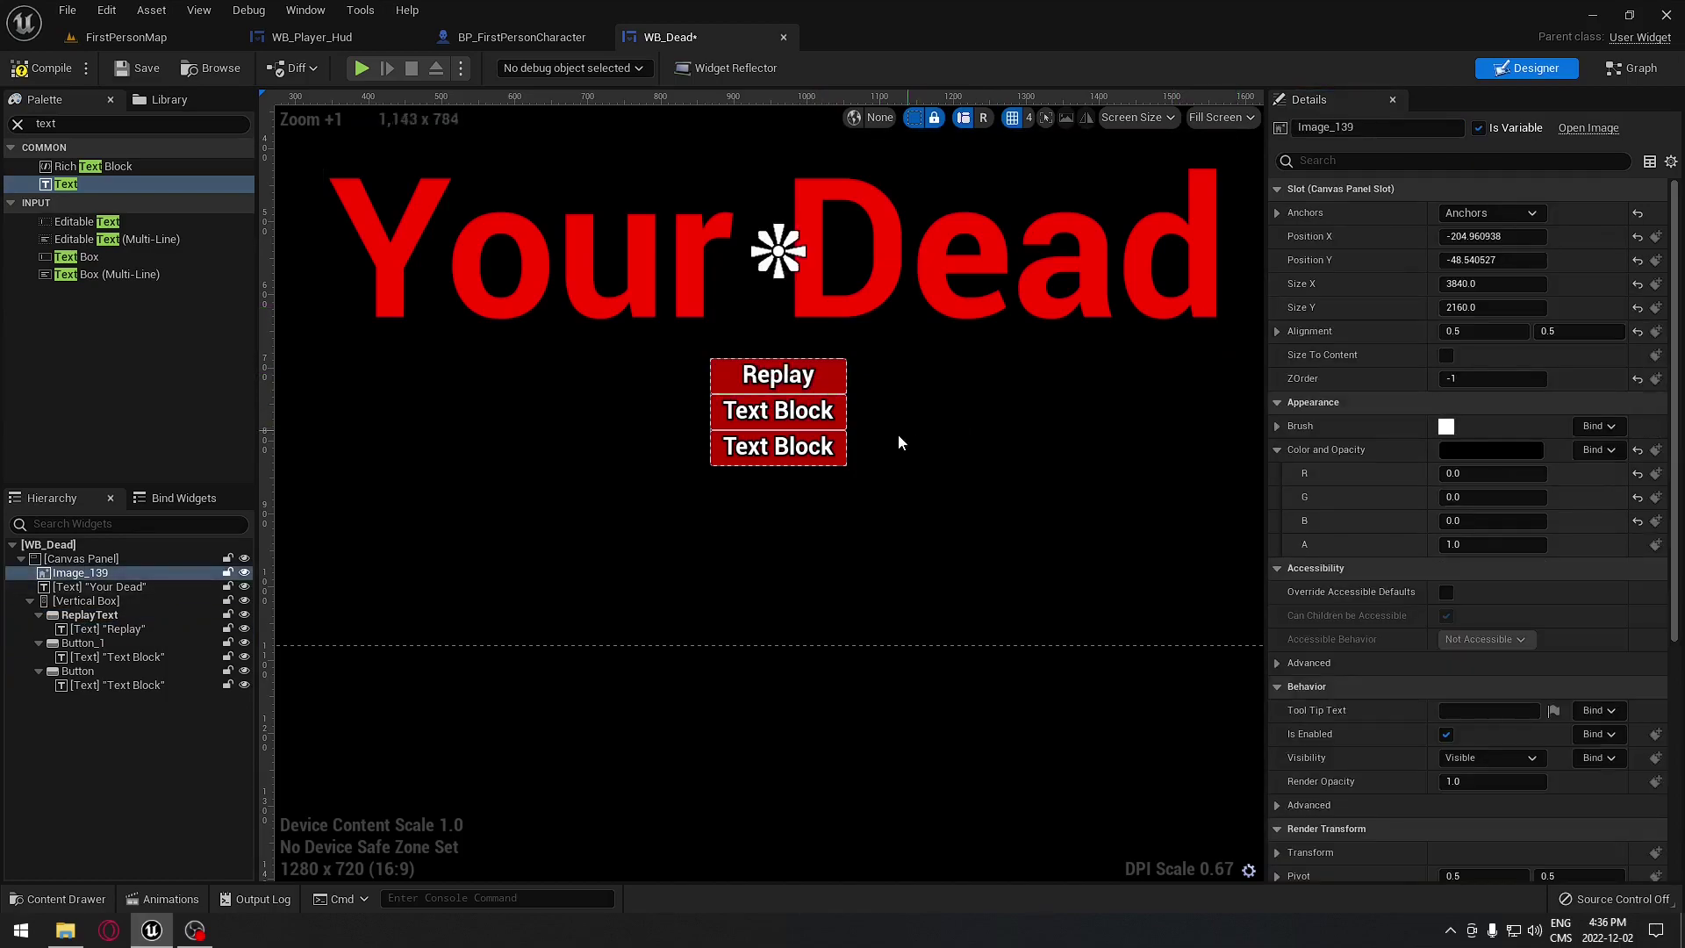
Name the second label QuitToMainMenuTxt and set its text to Quit To Main Menu.
click(778, 410)
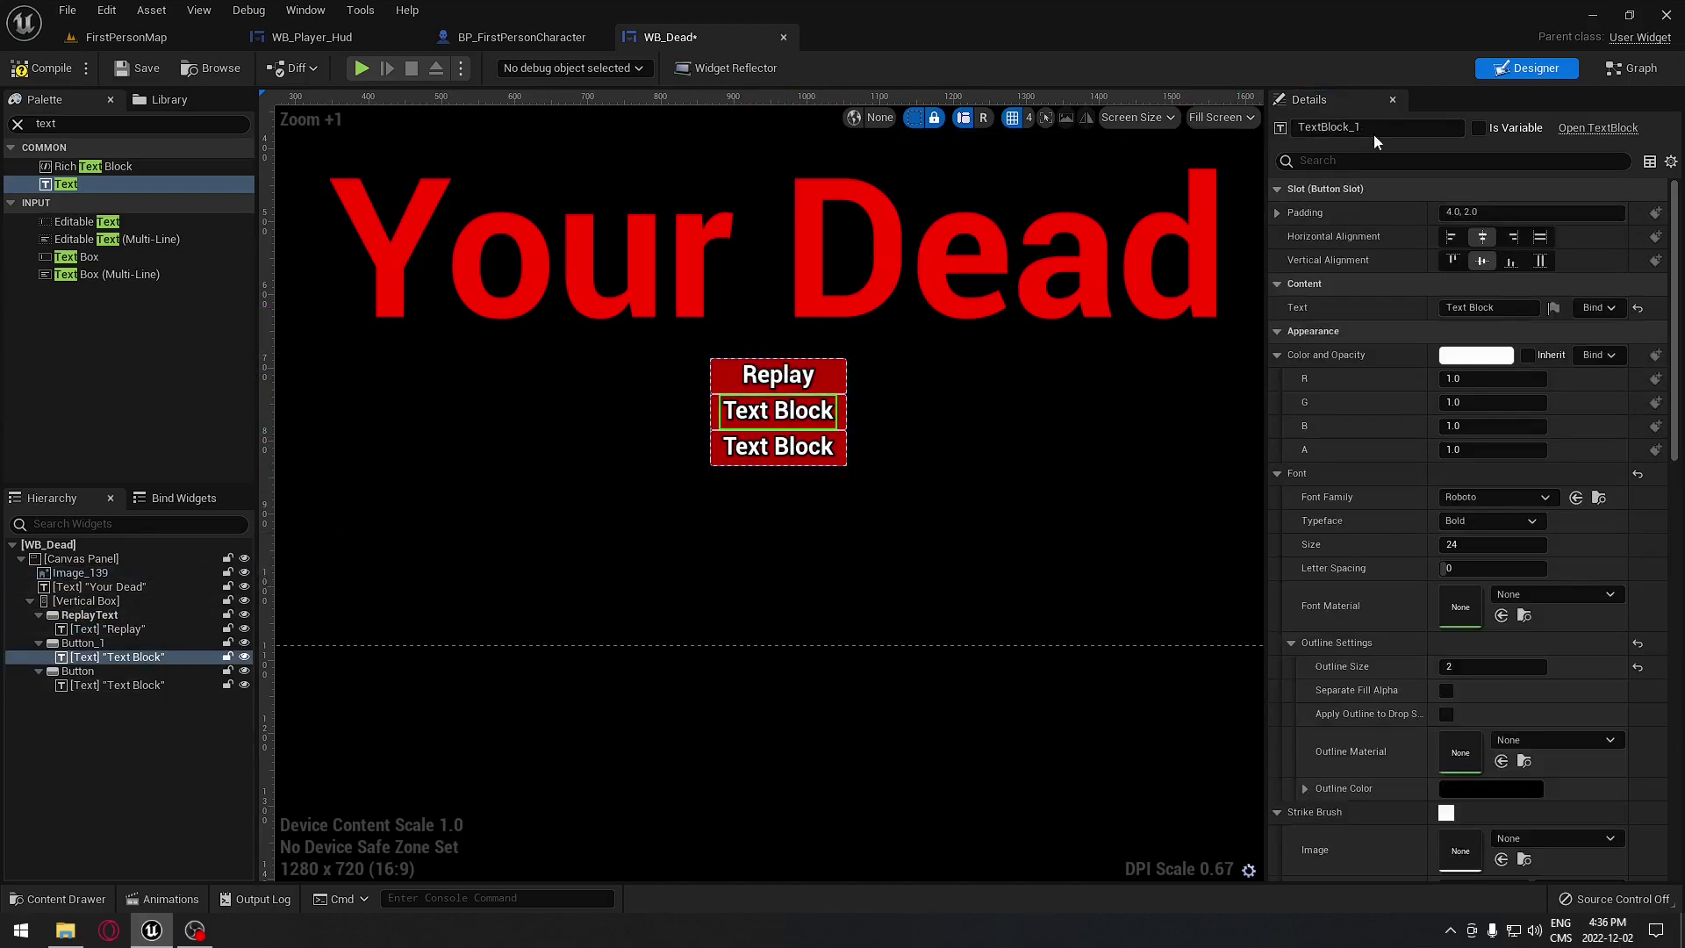
click(1342, 127)
text(Quit To)
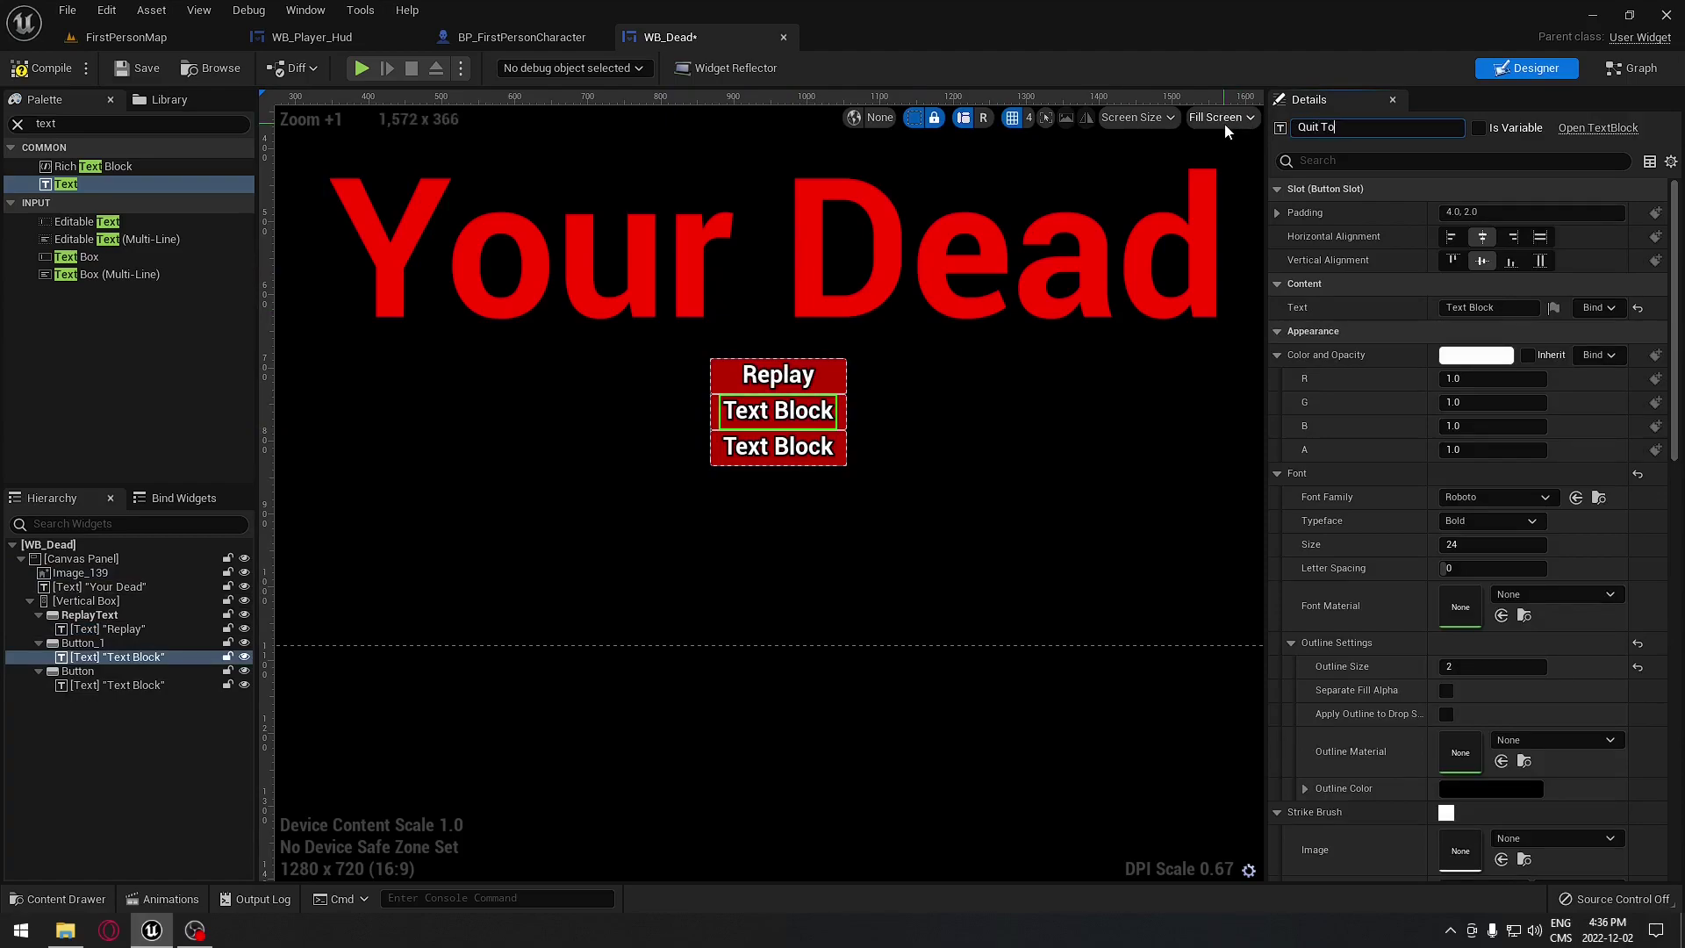
text( Main Menu Te)
text(xt)
key(BackSpace)
key(BackSpace)
key(BackSpace)
text(xt)
key(Return)
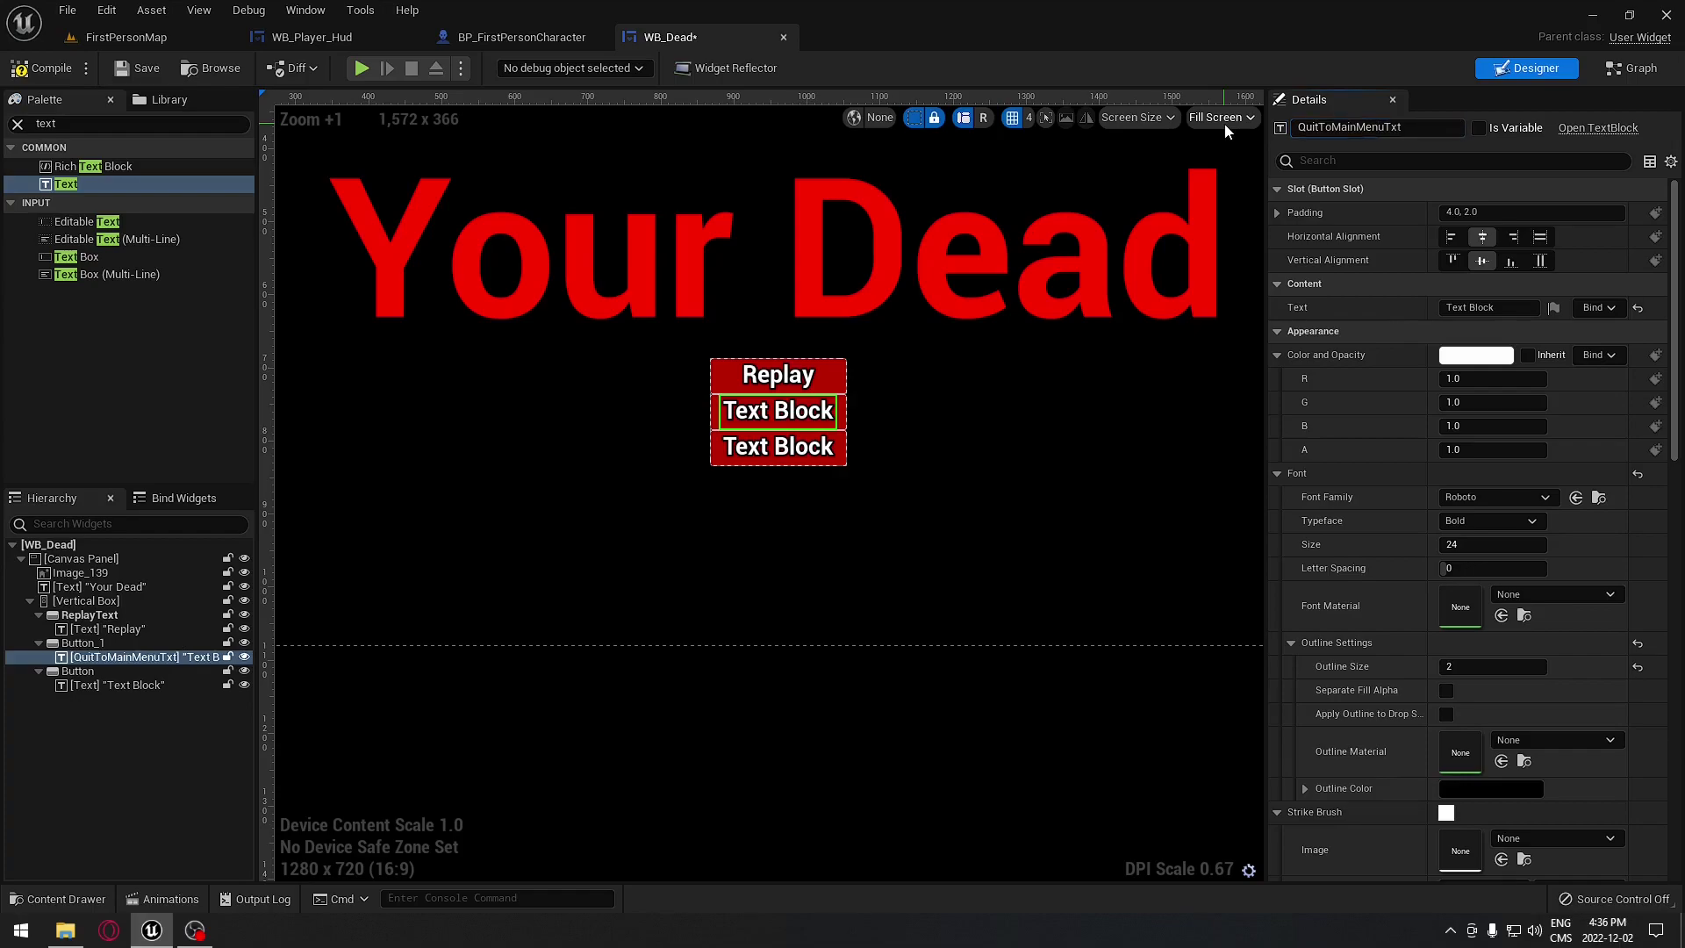
click(1491, 307)
text(Quit To)
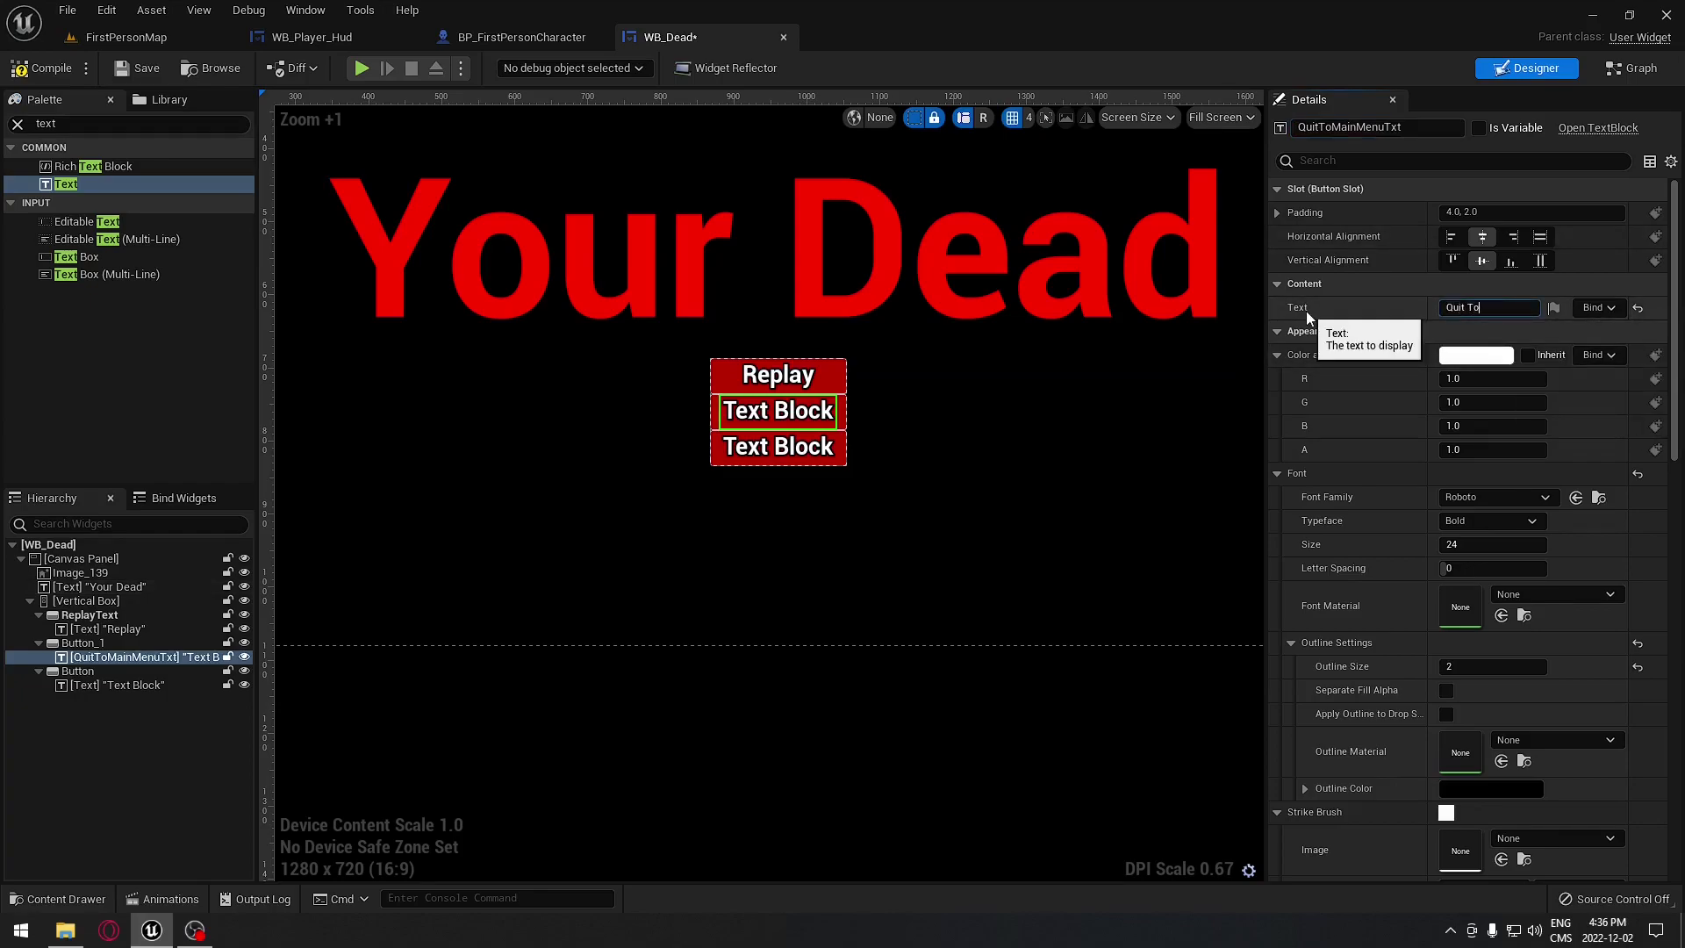
text( Main Menu)
click(1046, 400)
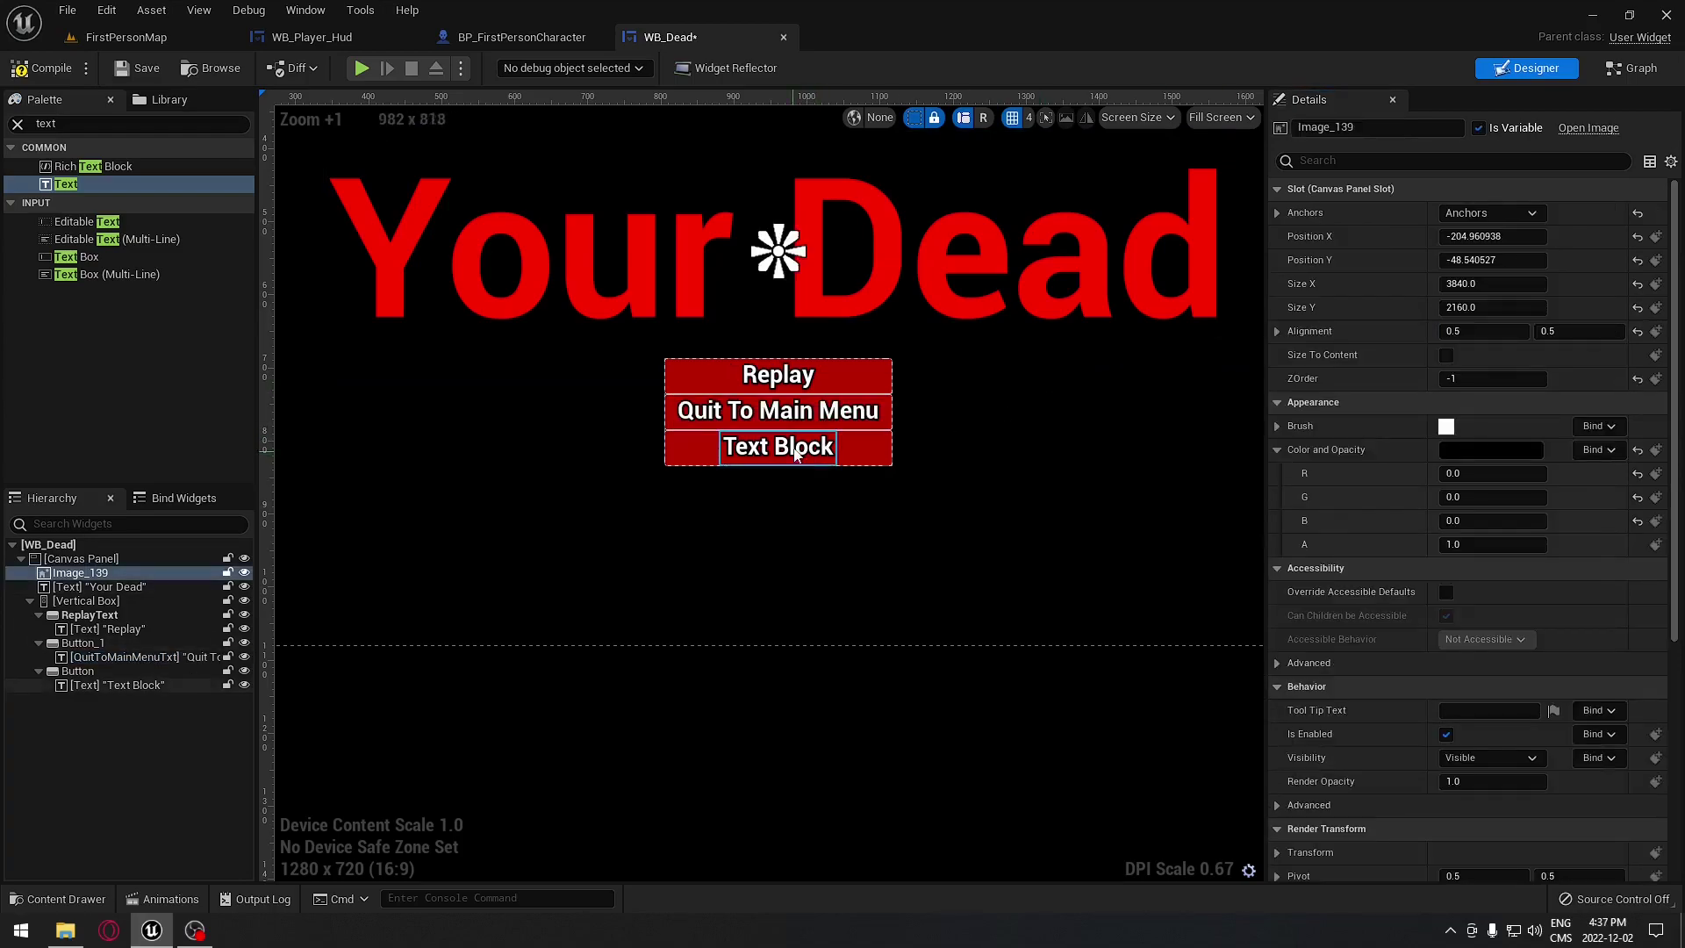
Name the third label QuitTxt and set its text to Quit Game.
click(777, 445)
click(1333, 128)
text(Quit Txt)
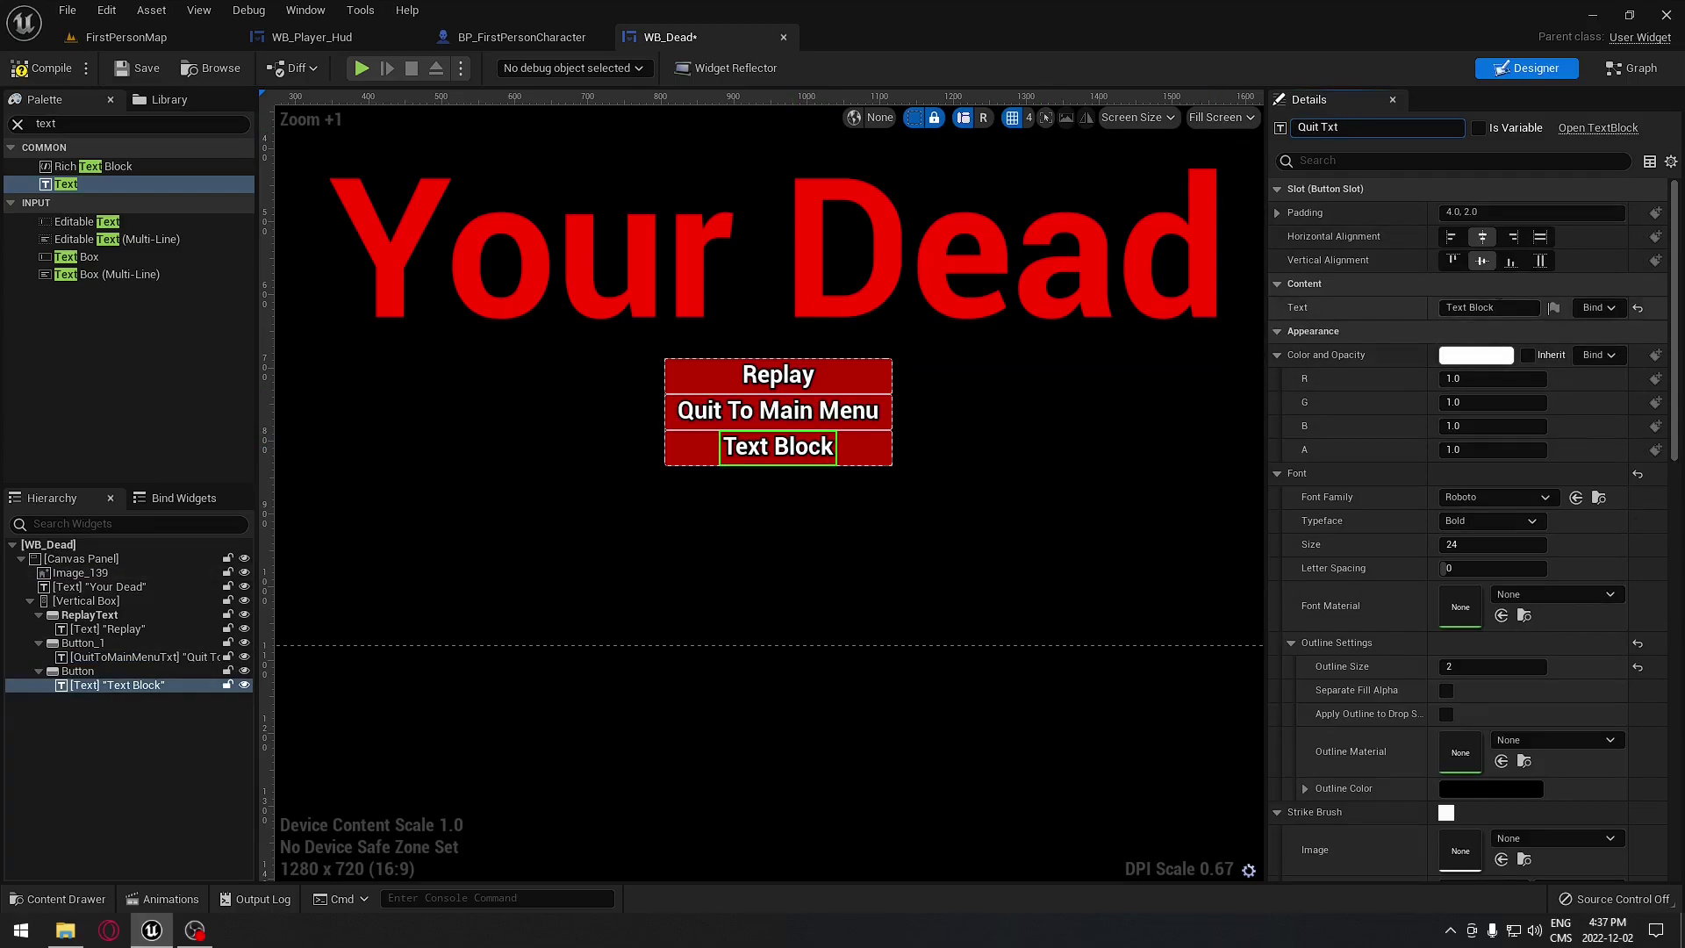
key(Return)
click(1492, 307)
text(Quit)
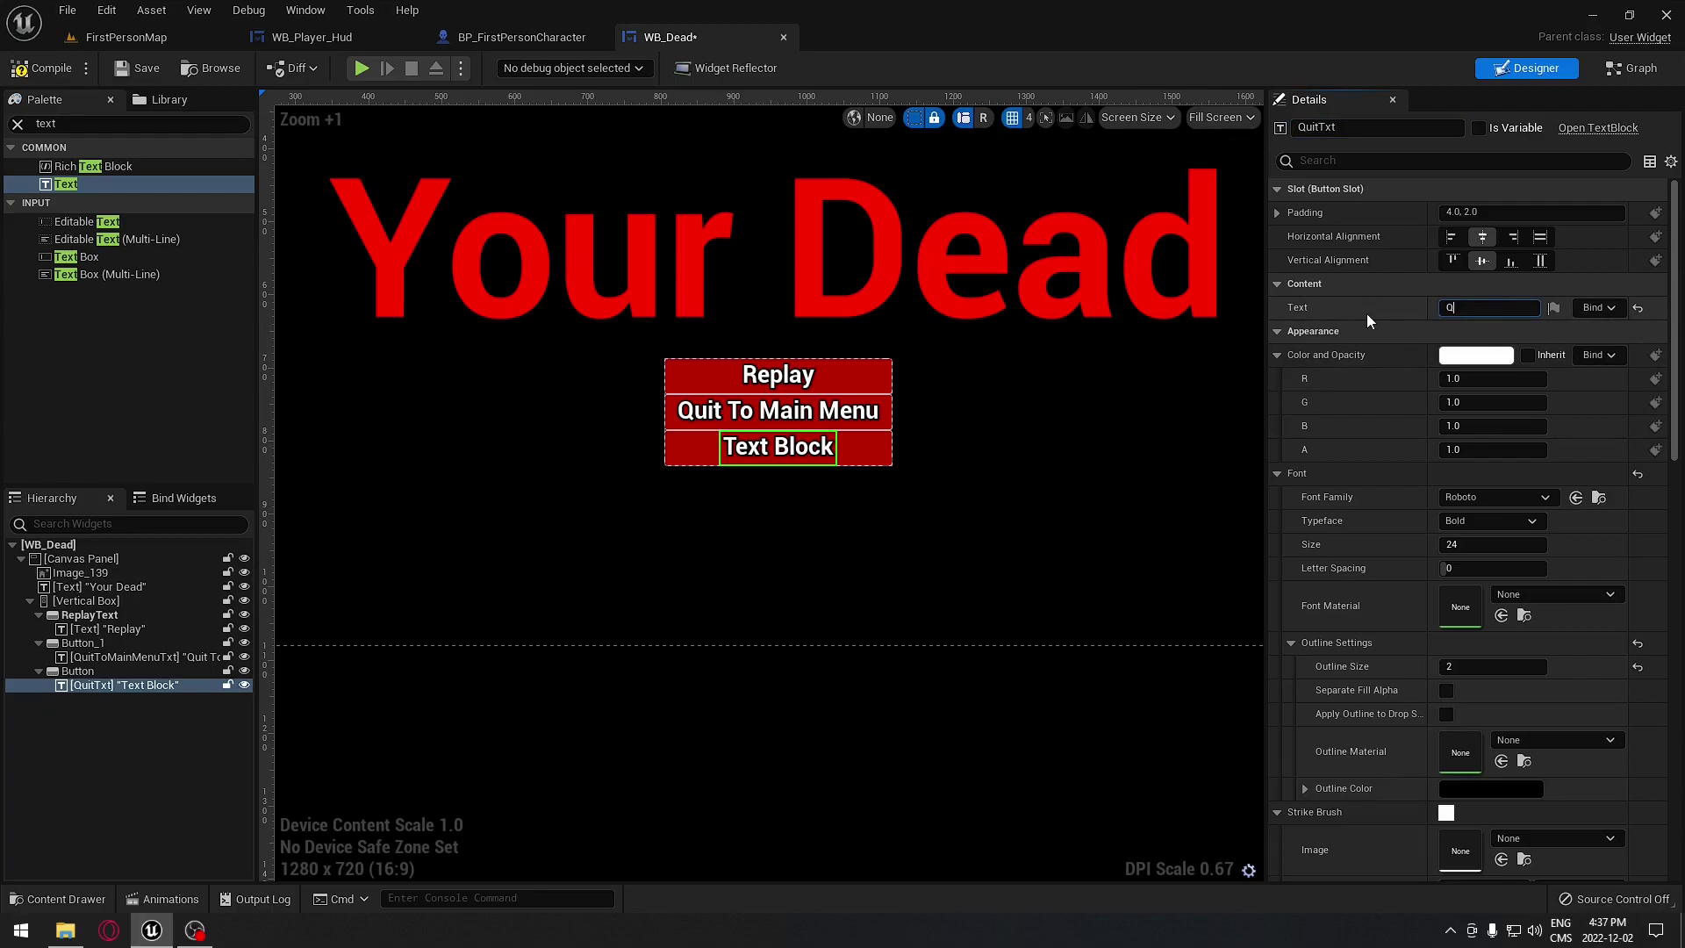
text( Game)
key(Return)
click(1009, 478)
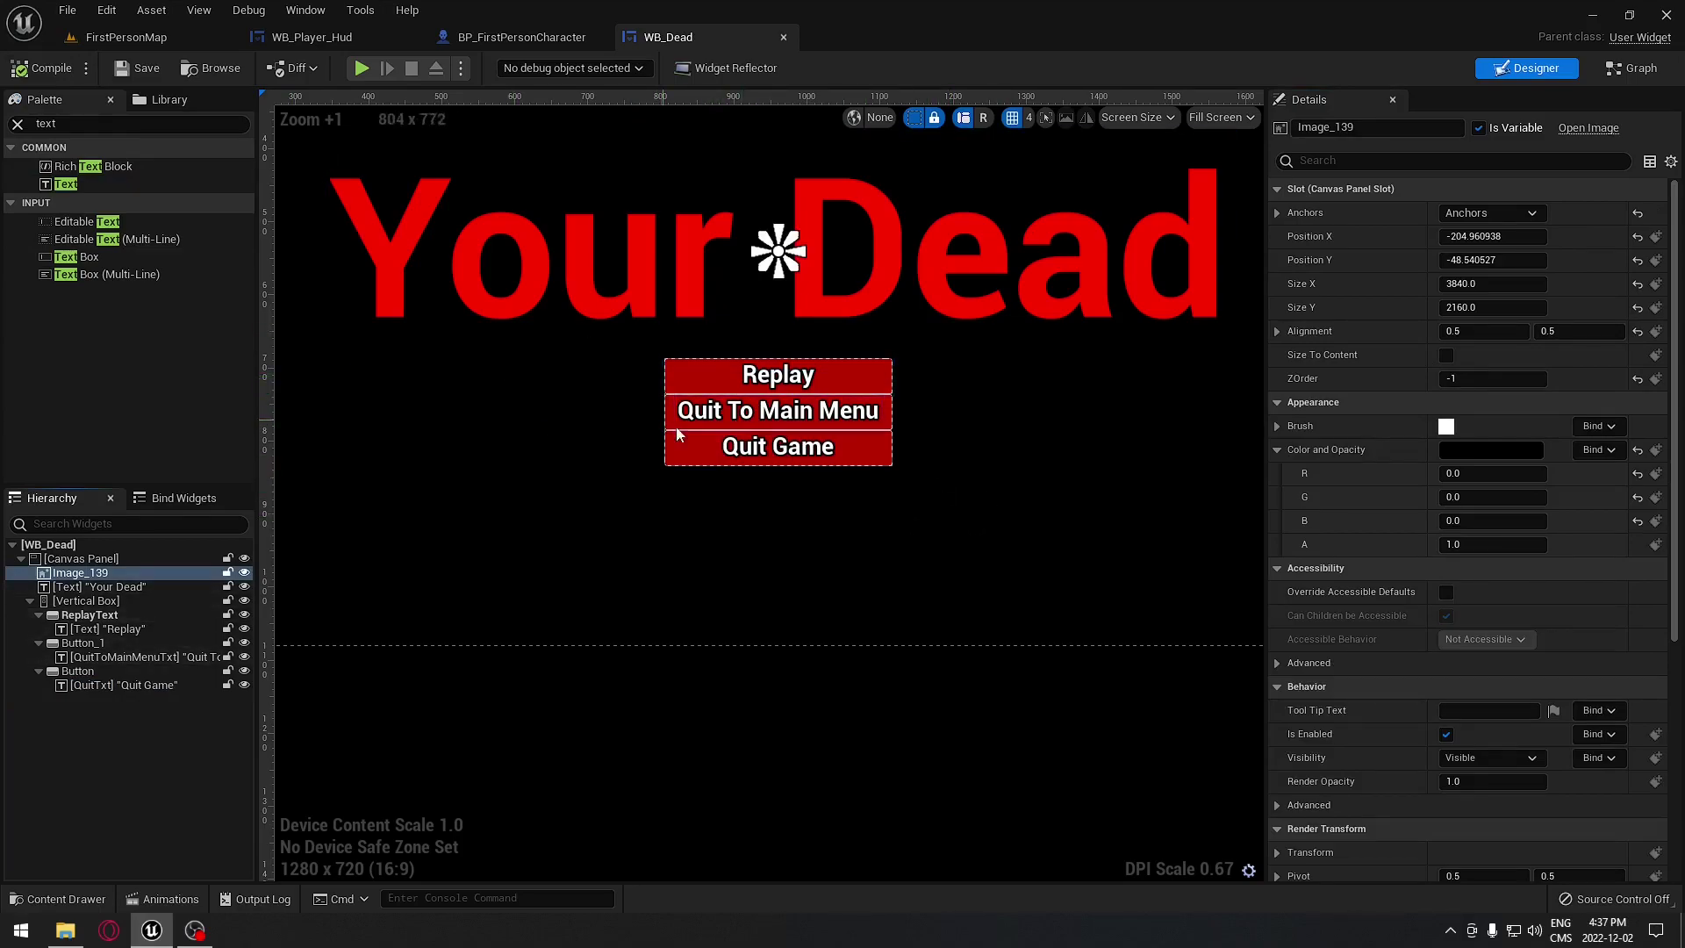
Rename the second button QuitToMainMenuButton.
click(84, 642)
click(90, 614)
click(98, 644)
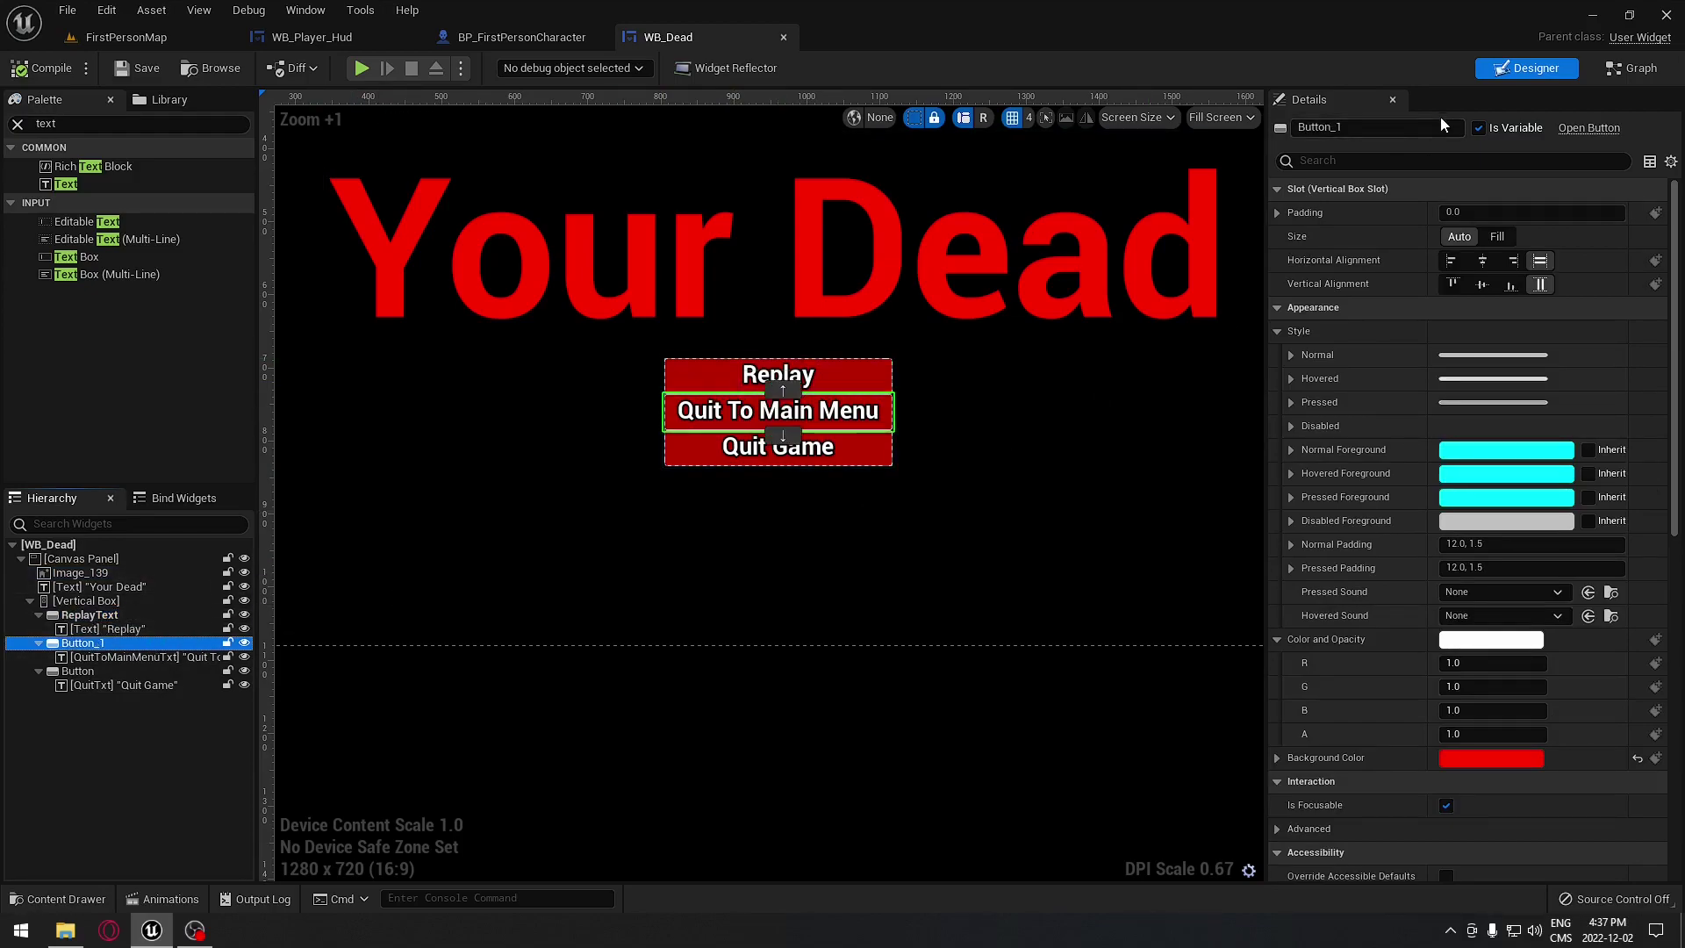
click(1360, 131)
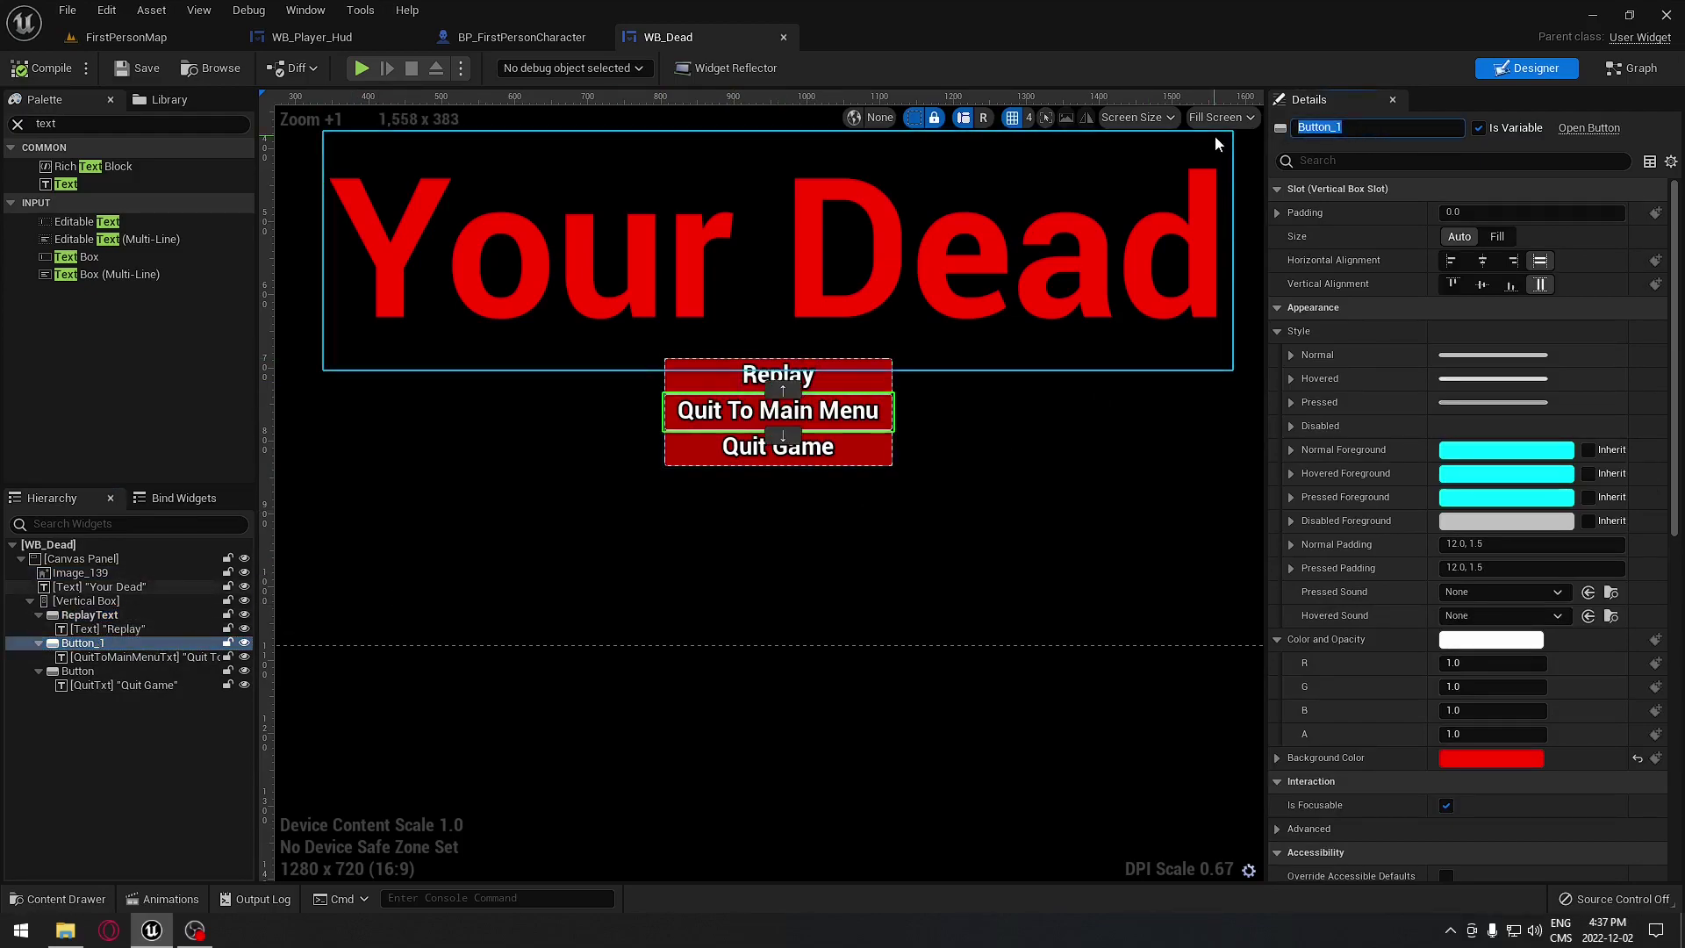
text(Quit To Main Menu Button)
key(Return)
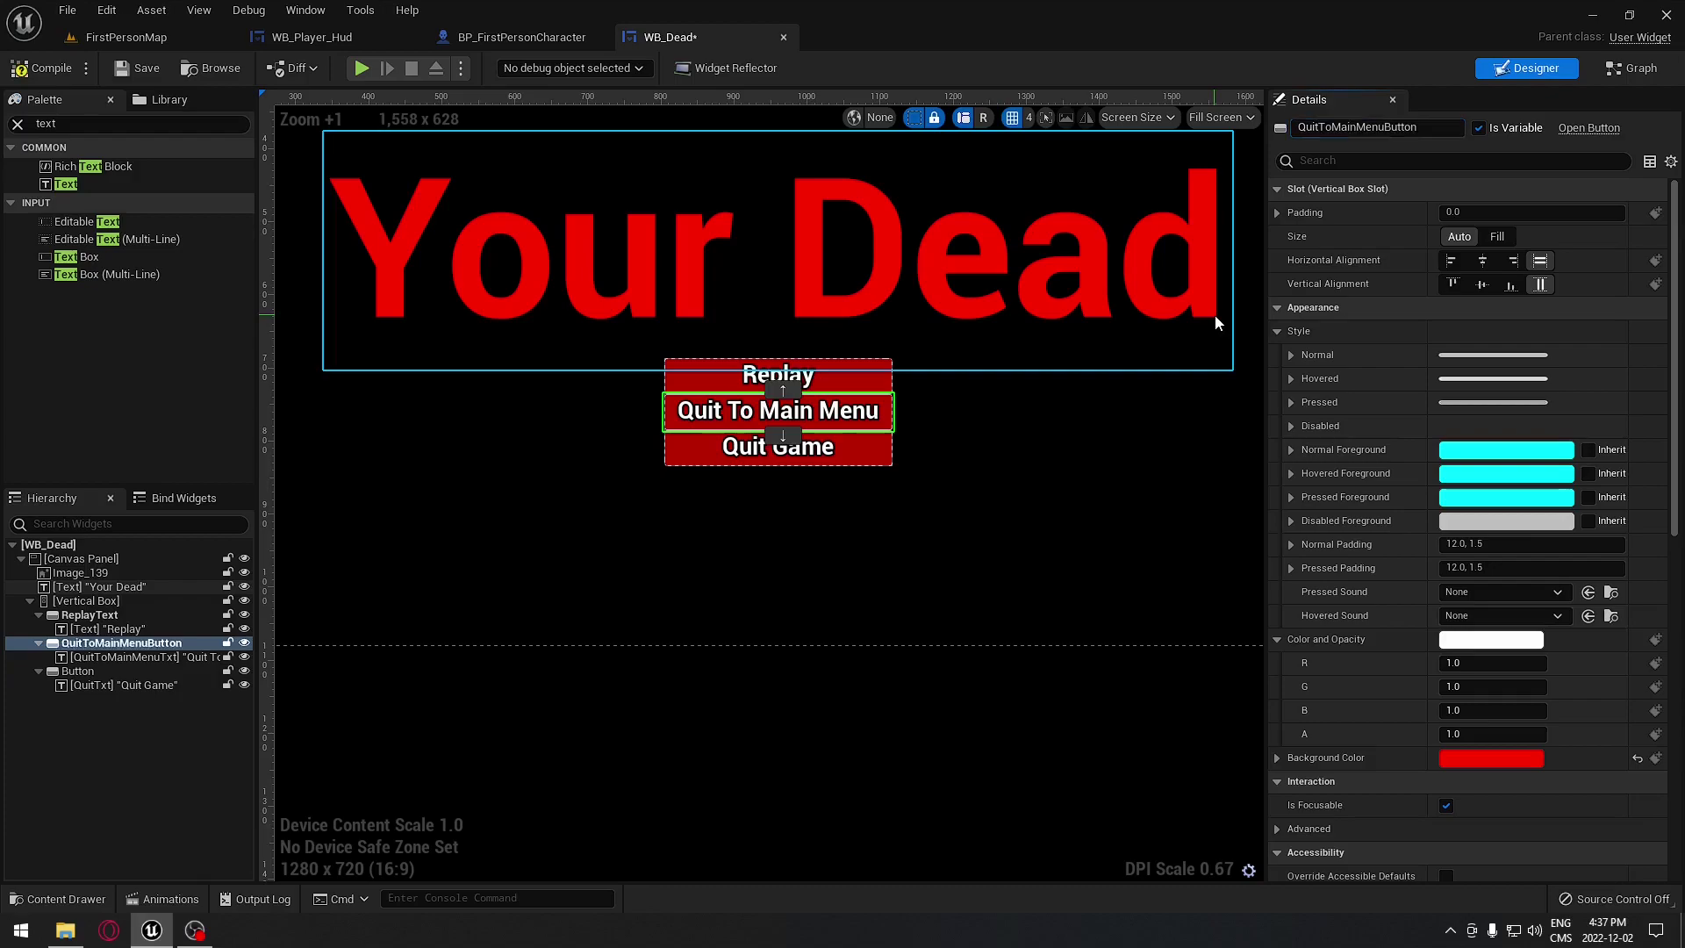
Rename the third button QuitGameButton.
click(79, 675)
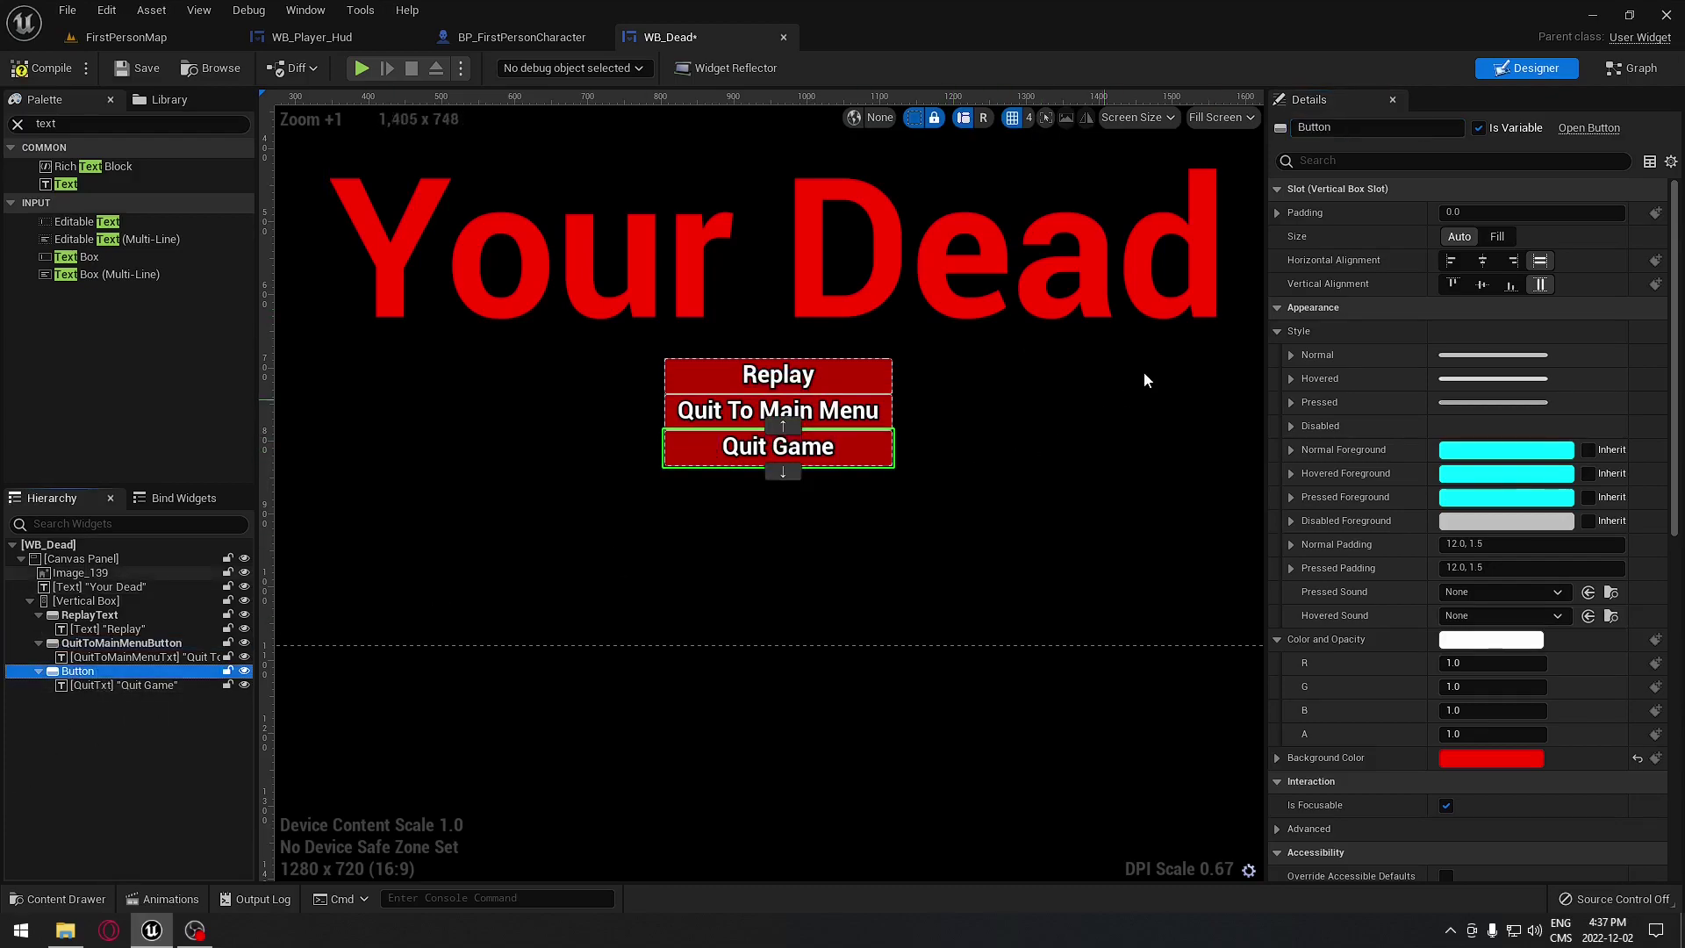
click(1360, 127)
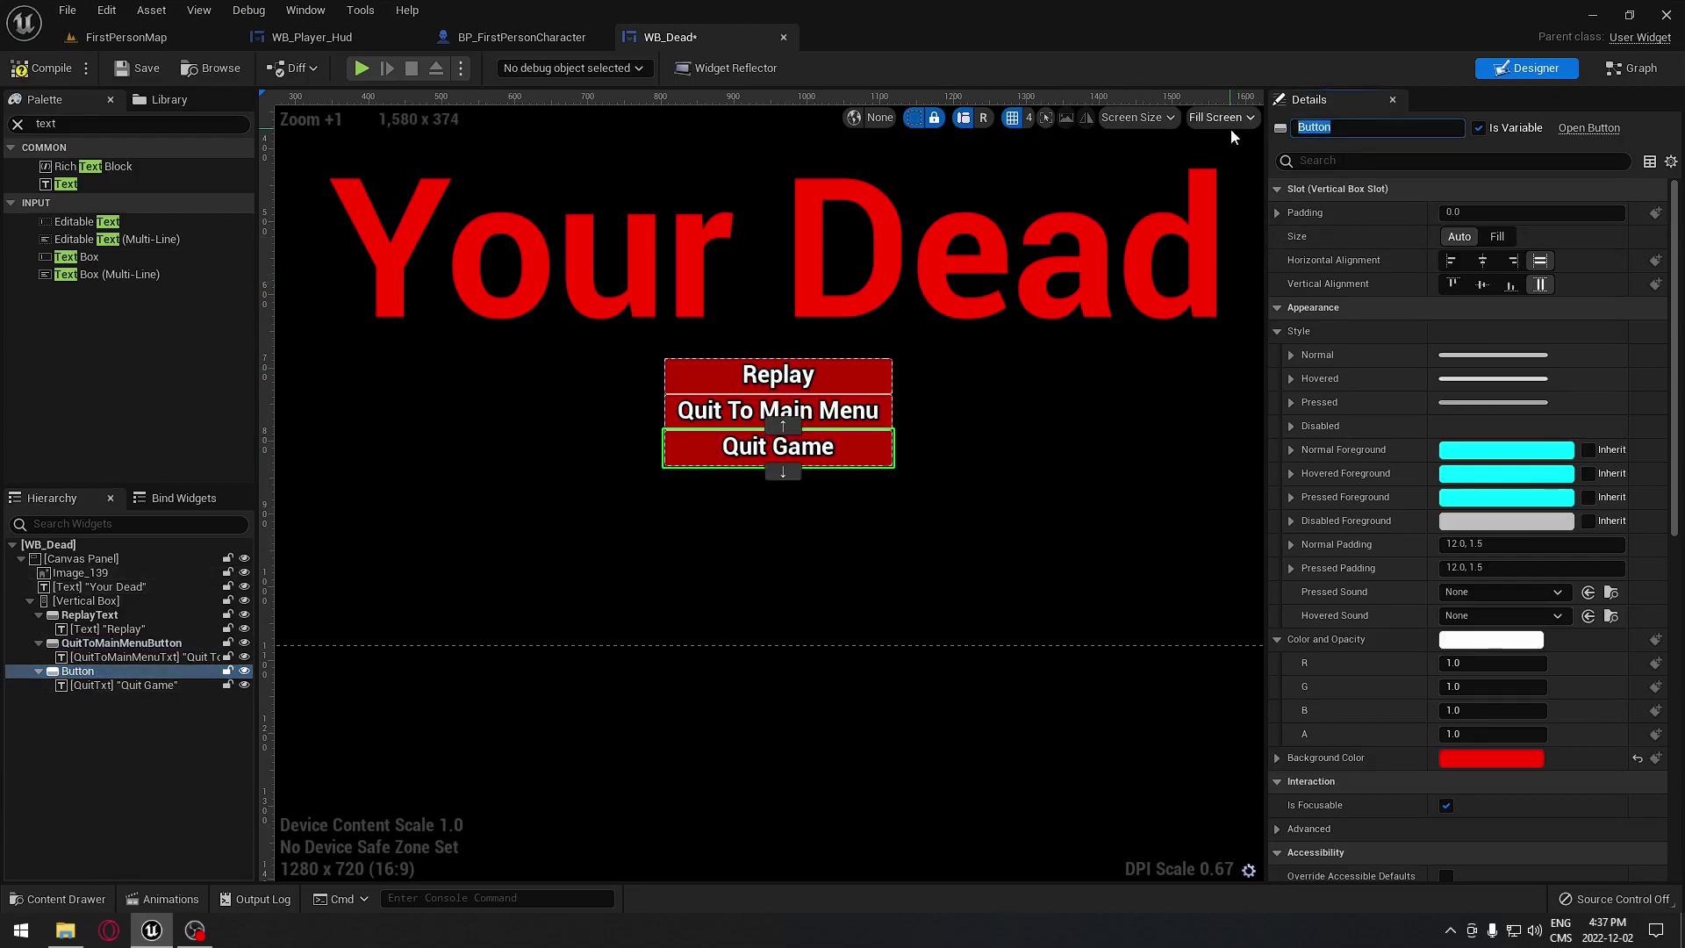
text(Quit)
text( Button)
key(ctrl+Left)
key(BackSpace)
text(Game)
key(Return)
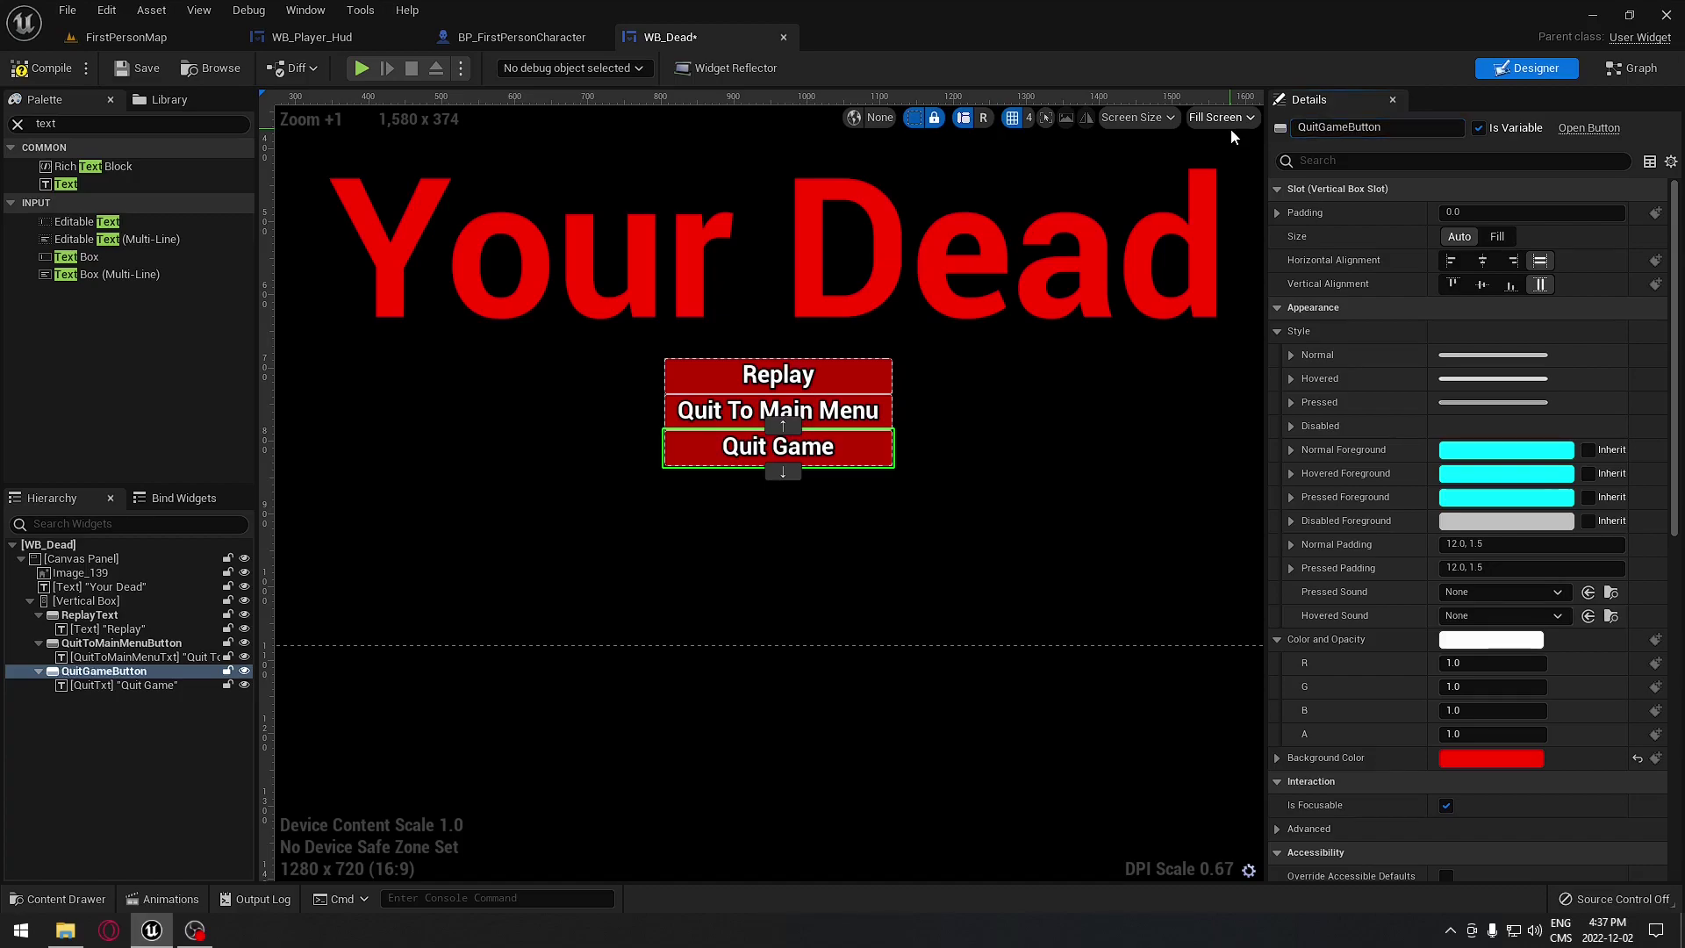
Rename the Replay label ReplayTxt and the Replay button ReplayButton.
click(106, 614)
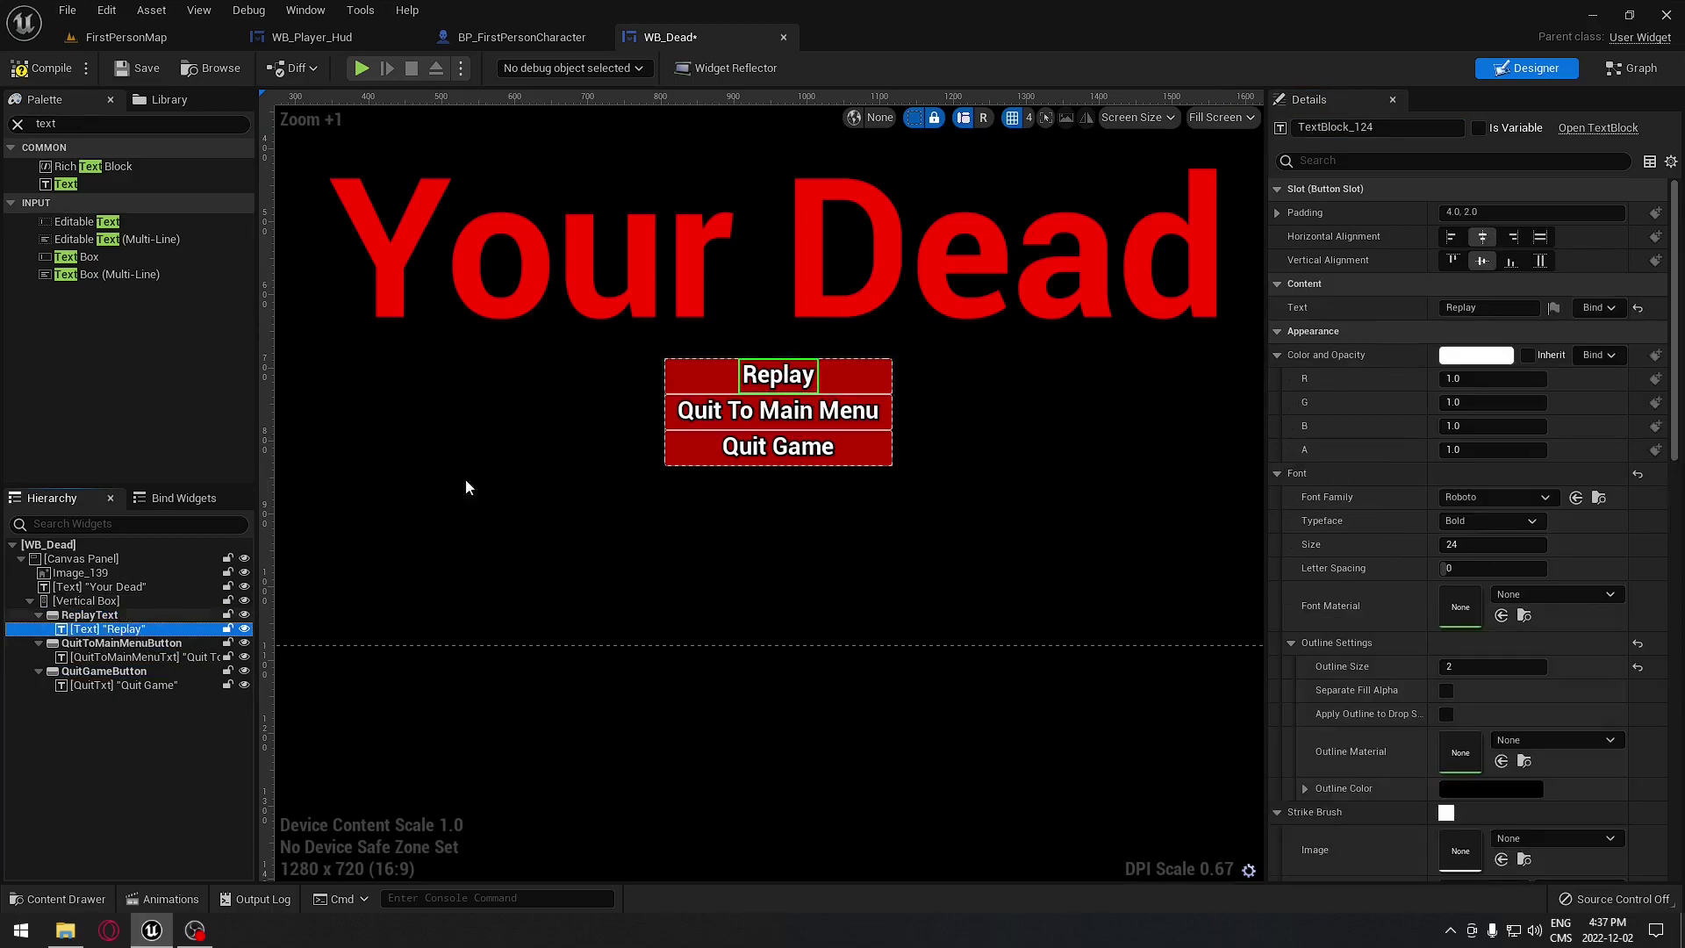
click(1369, 127)
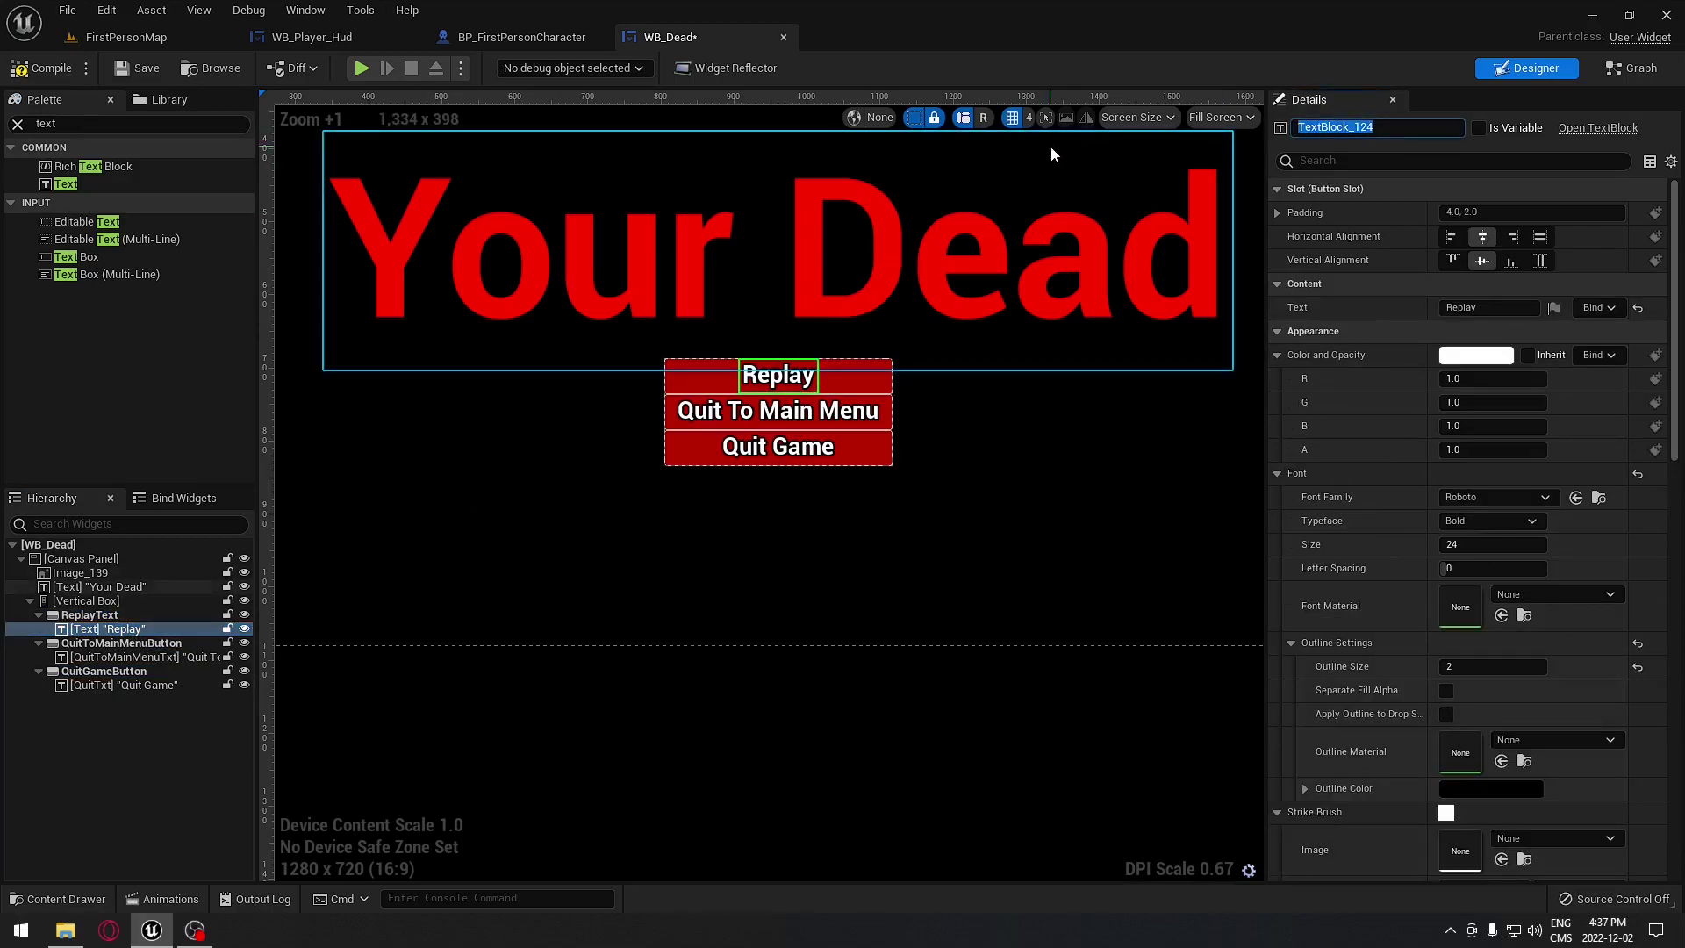
text(ReplayTxt)
key(Return)
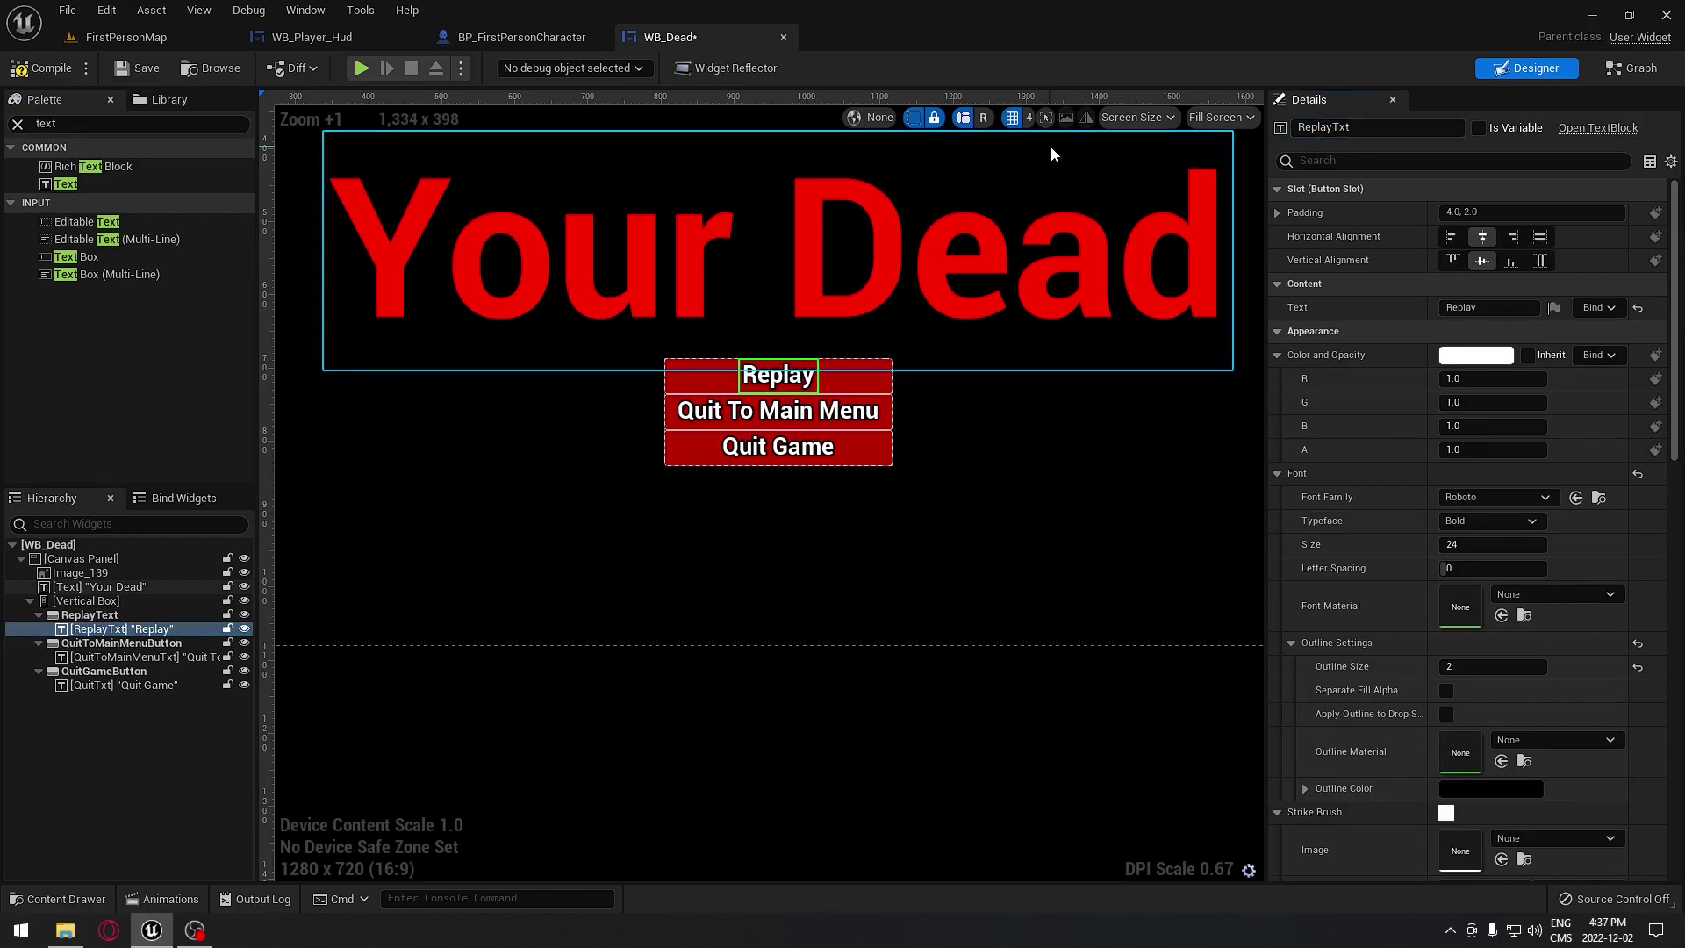
click(146, 615)
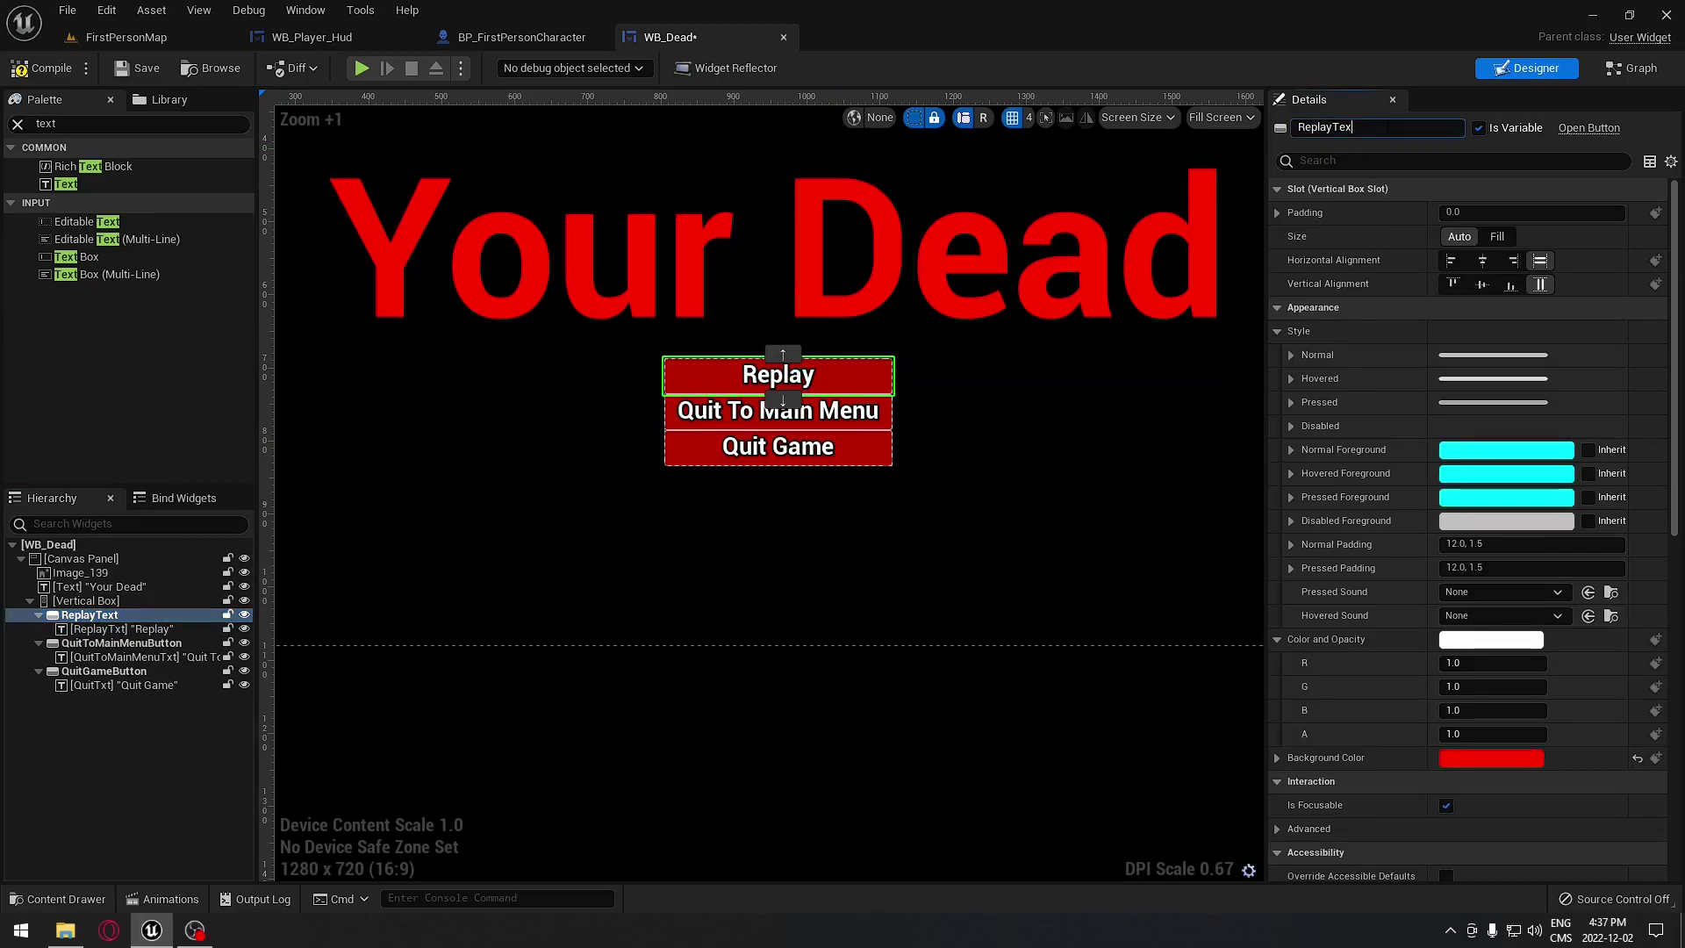
text(on)
key(Return)
Compile WB_Dead and select the Replay button on the death screen.
click(80, 572)
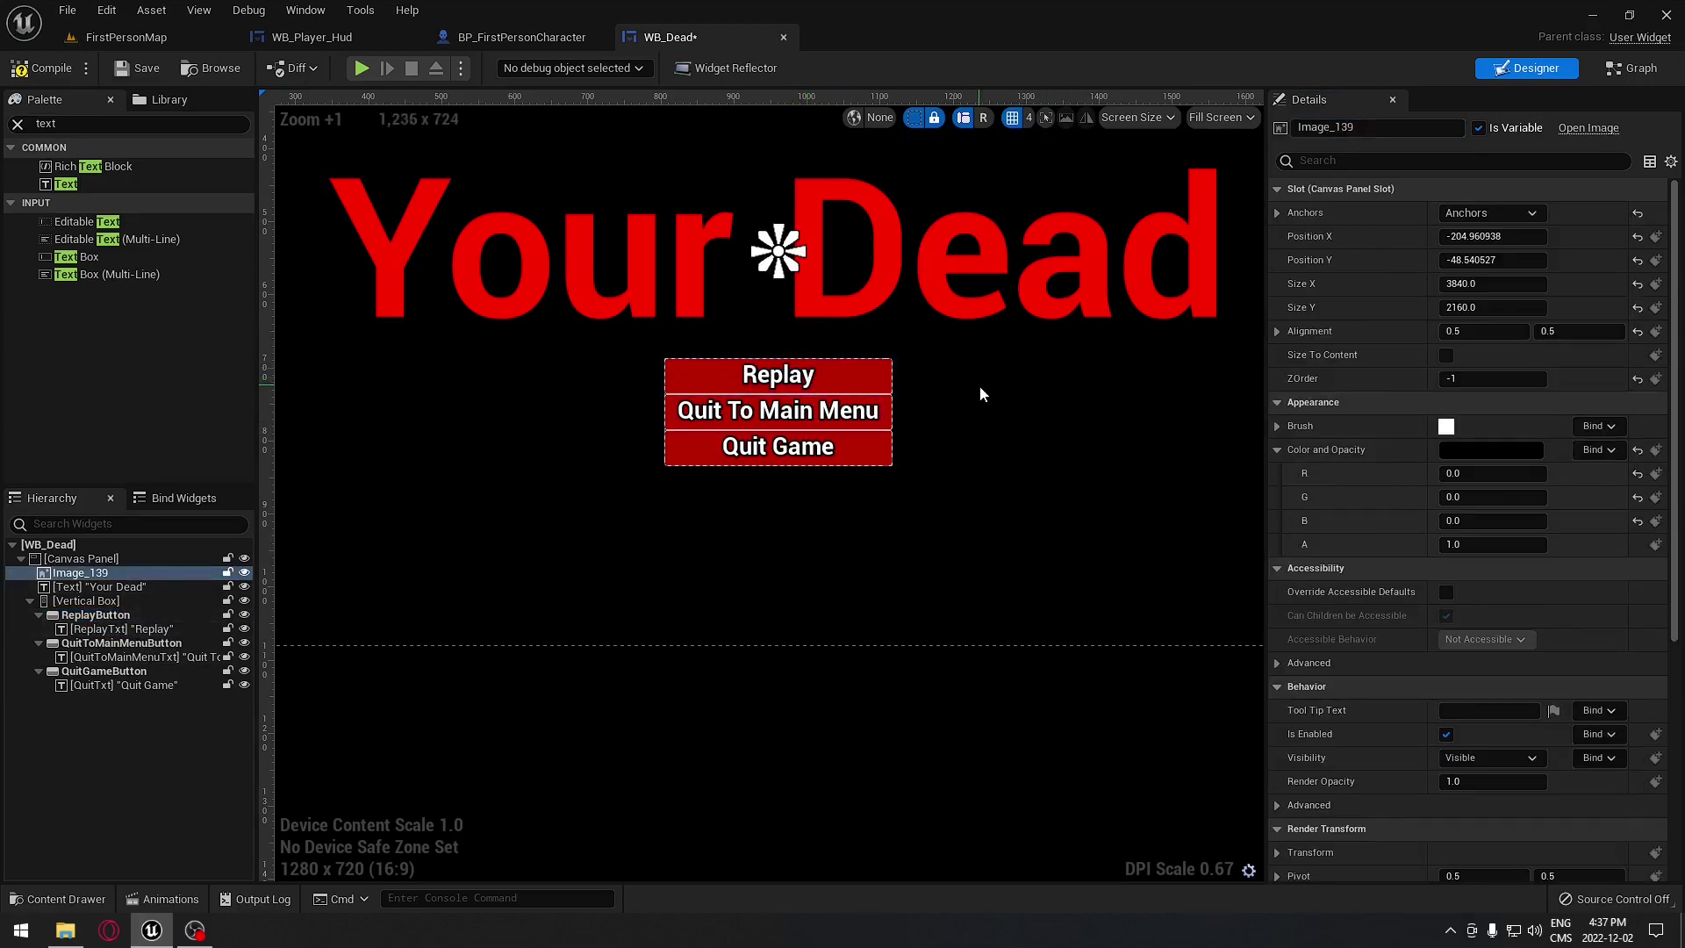
click(46, 67)
scroll(1678, 294, down, 1)
scroll(1678, 294, down, 5)
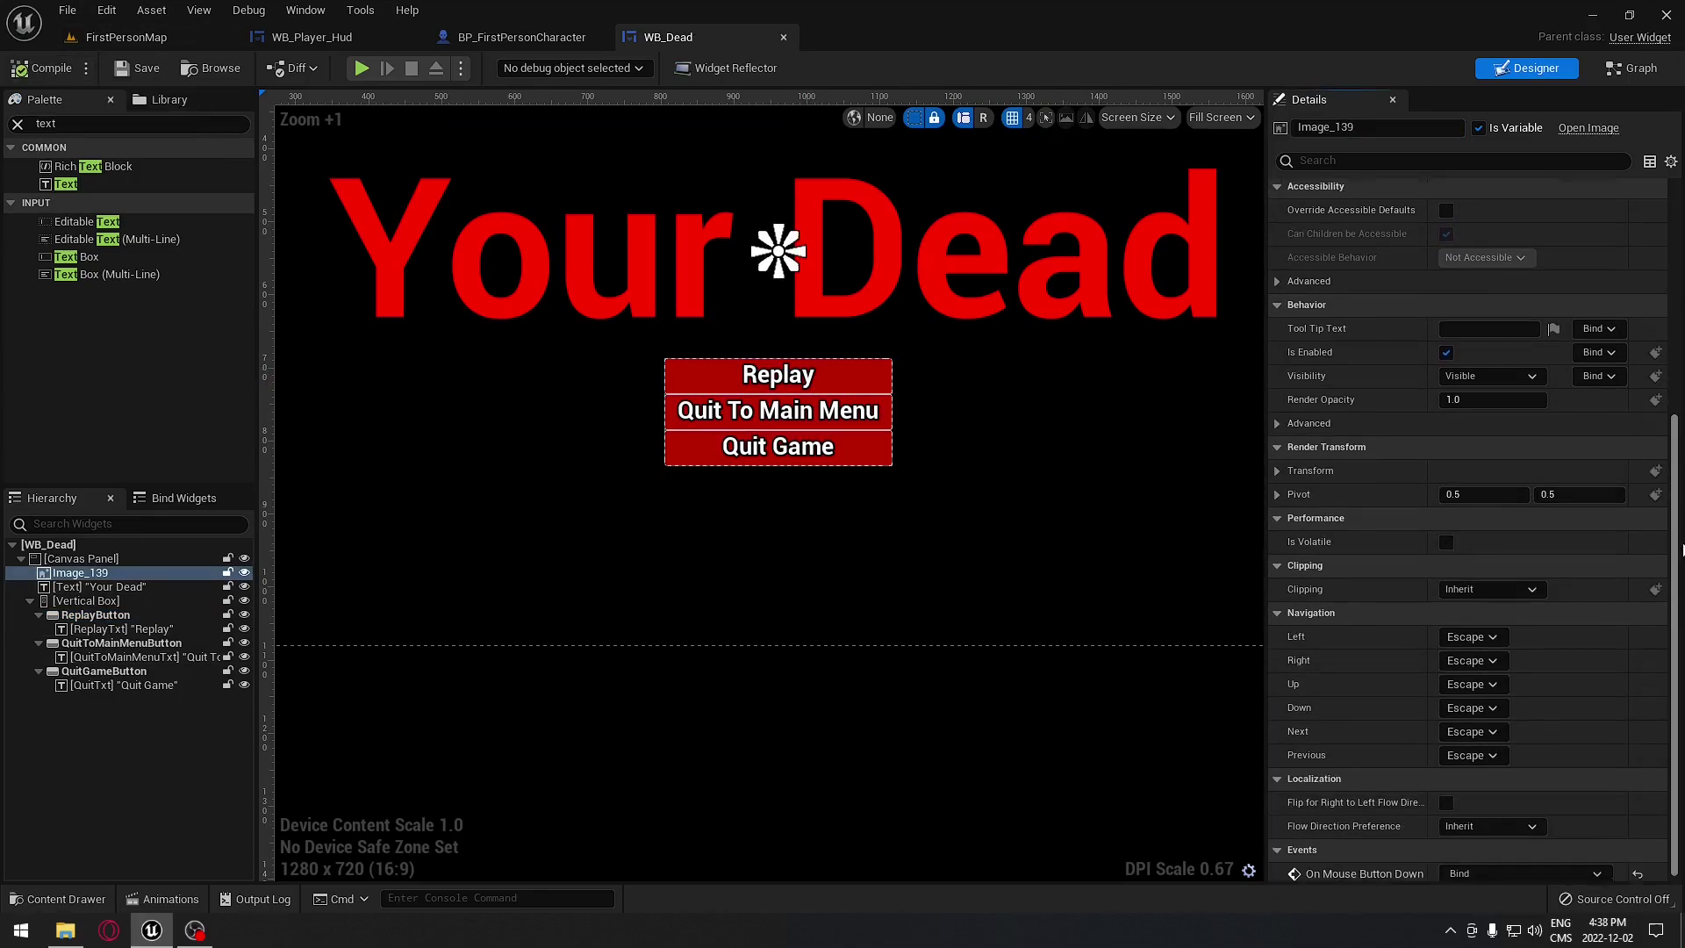
click(874, 366)
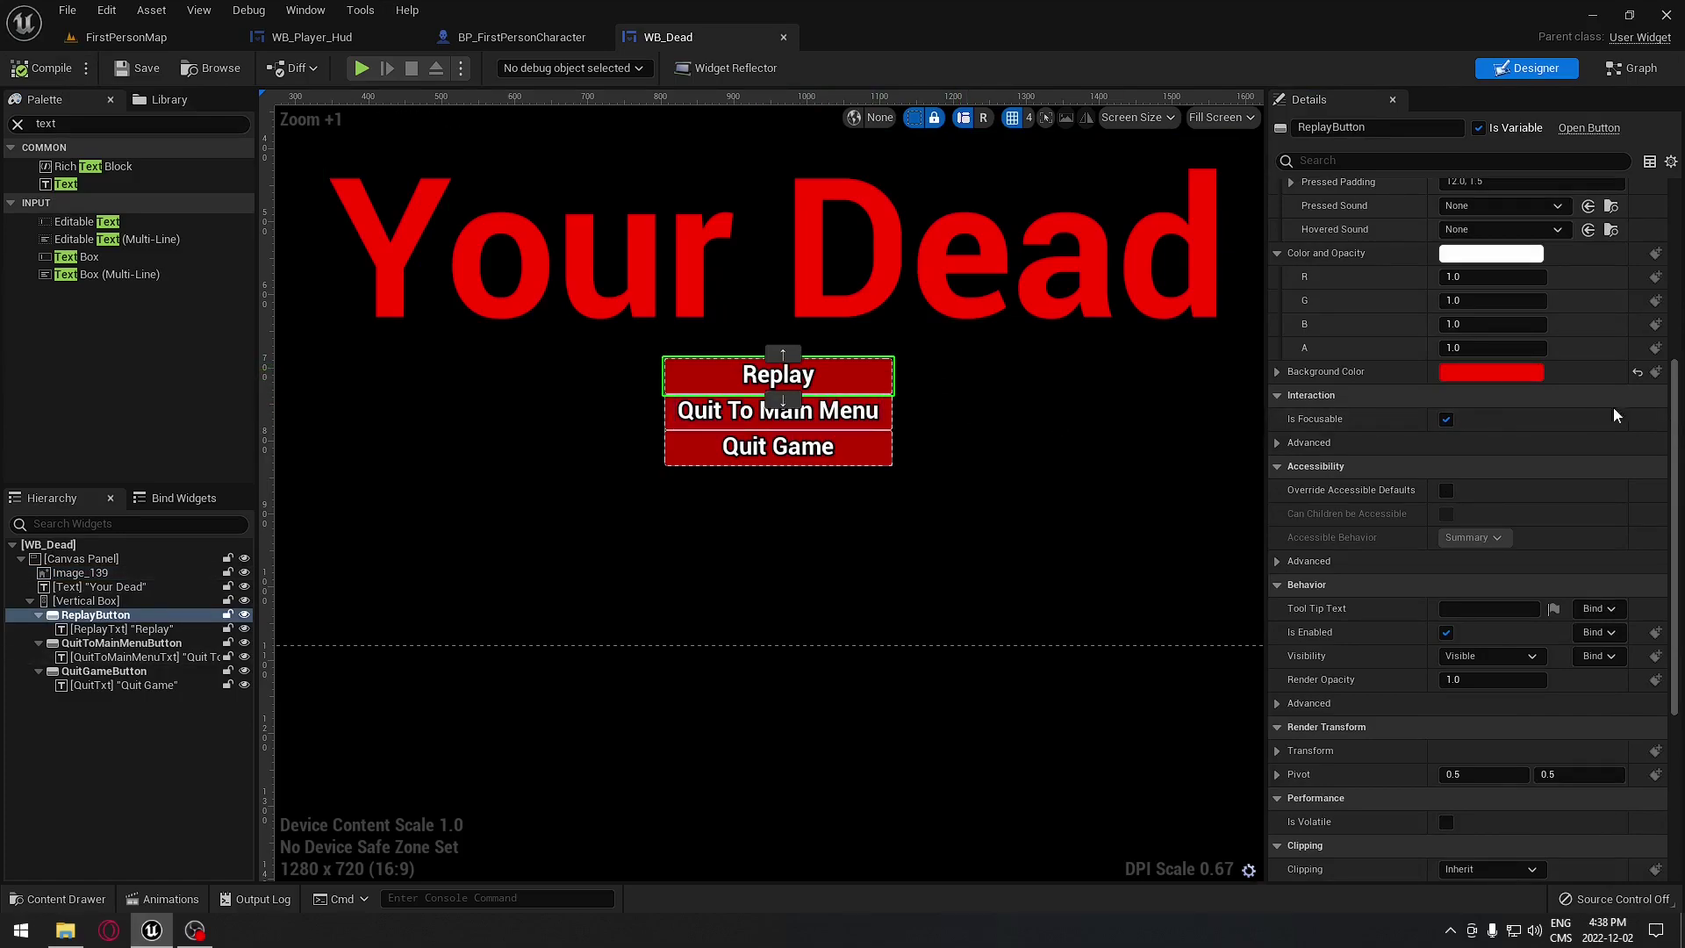
scroll(1678, 491, down, 5)
Add an On Clicked (ReplayButton) event wired to an Open Level (by Name) node.
click(1529, 779)
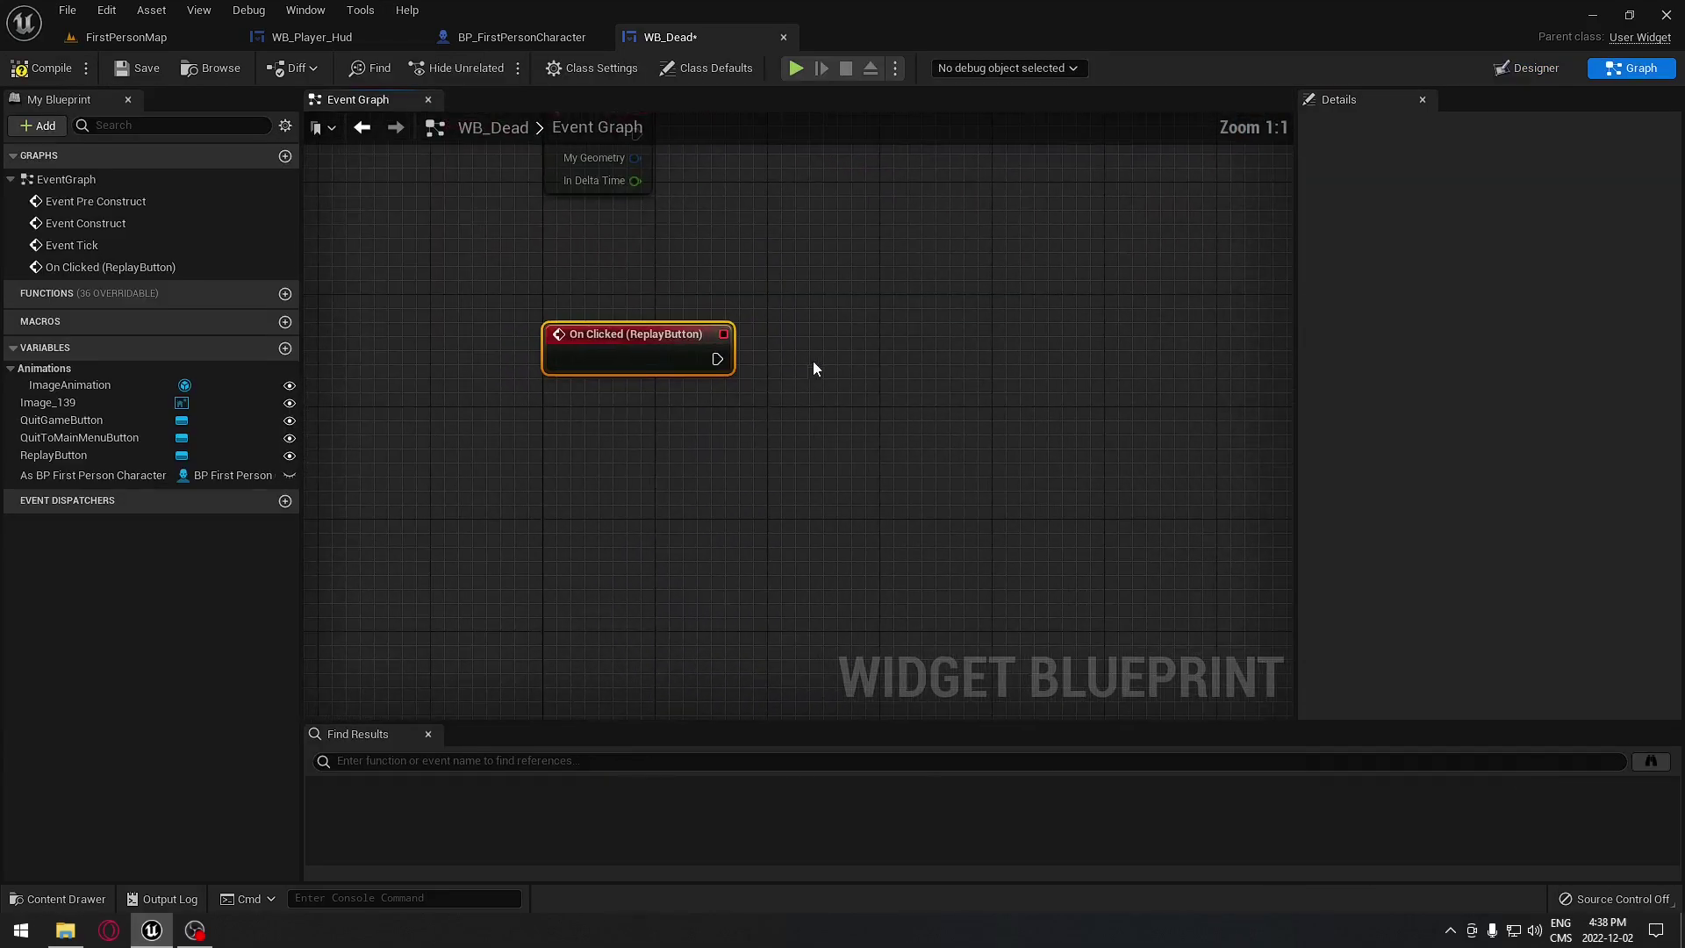
right_drag(805, 367, 689, 401)
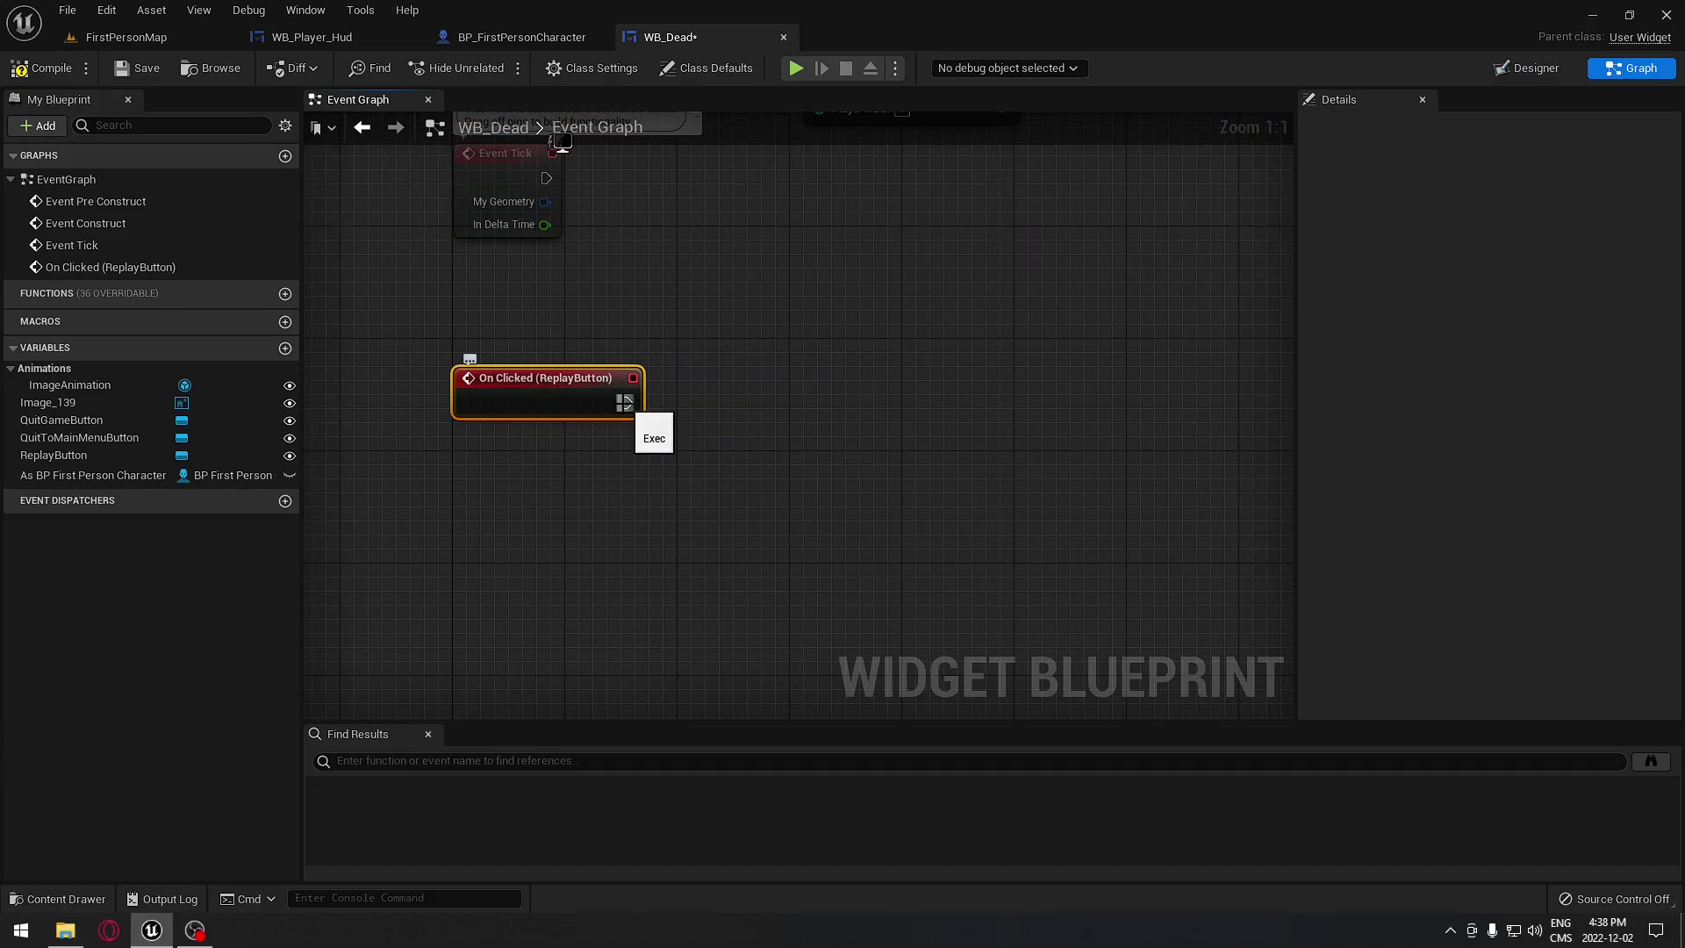
drag(625, 402, 805, 402)
text(open)
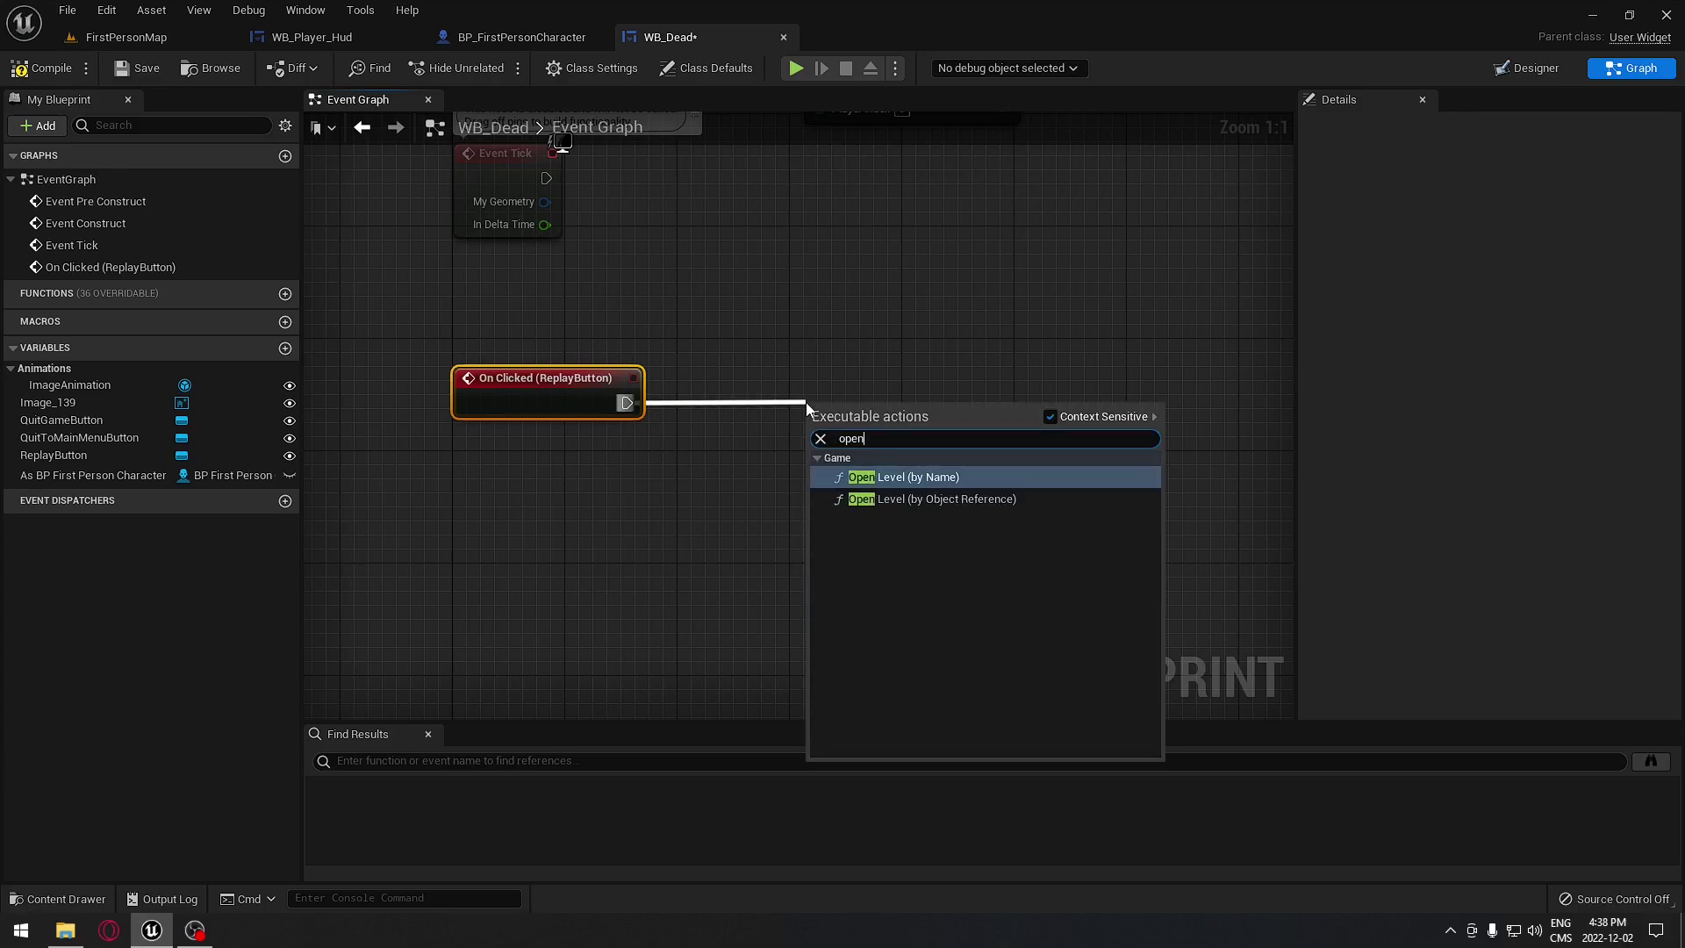
click(886, 476)
Set the Open Level node's Level Name to FirstPersonMap and arrange it in the graph.
drag(903, 393, 1259, 358)
right_drag(1256, 351, 939, 318)
click(969, 394)
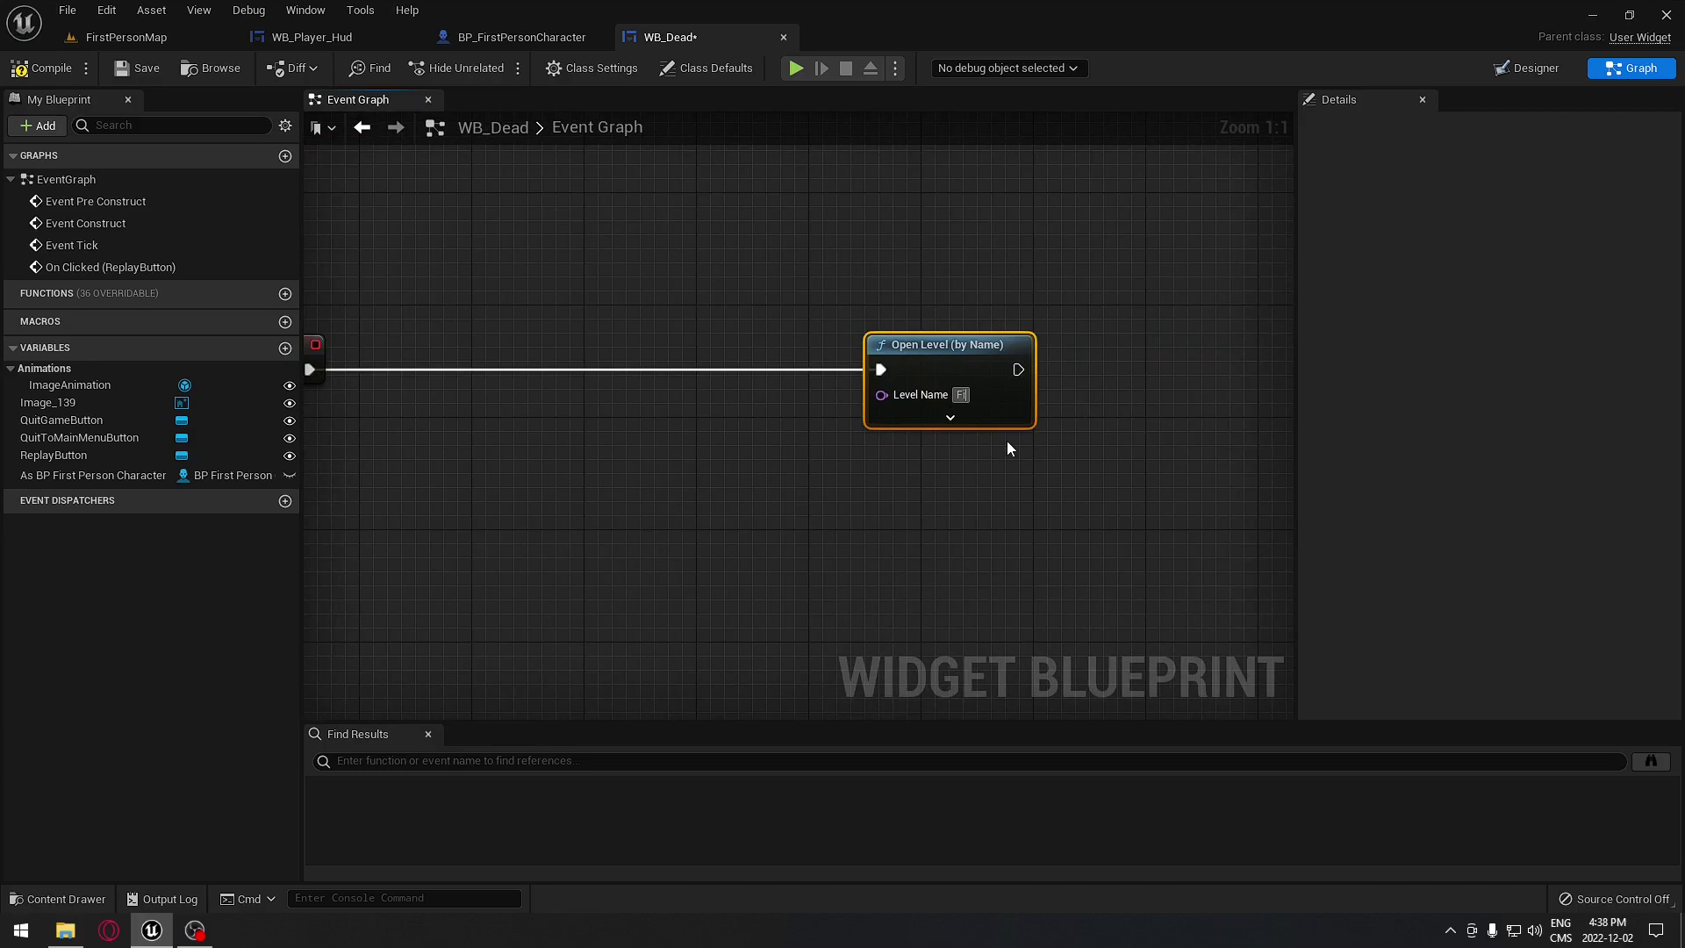
text(FirstPer)
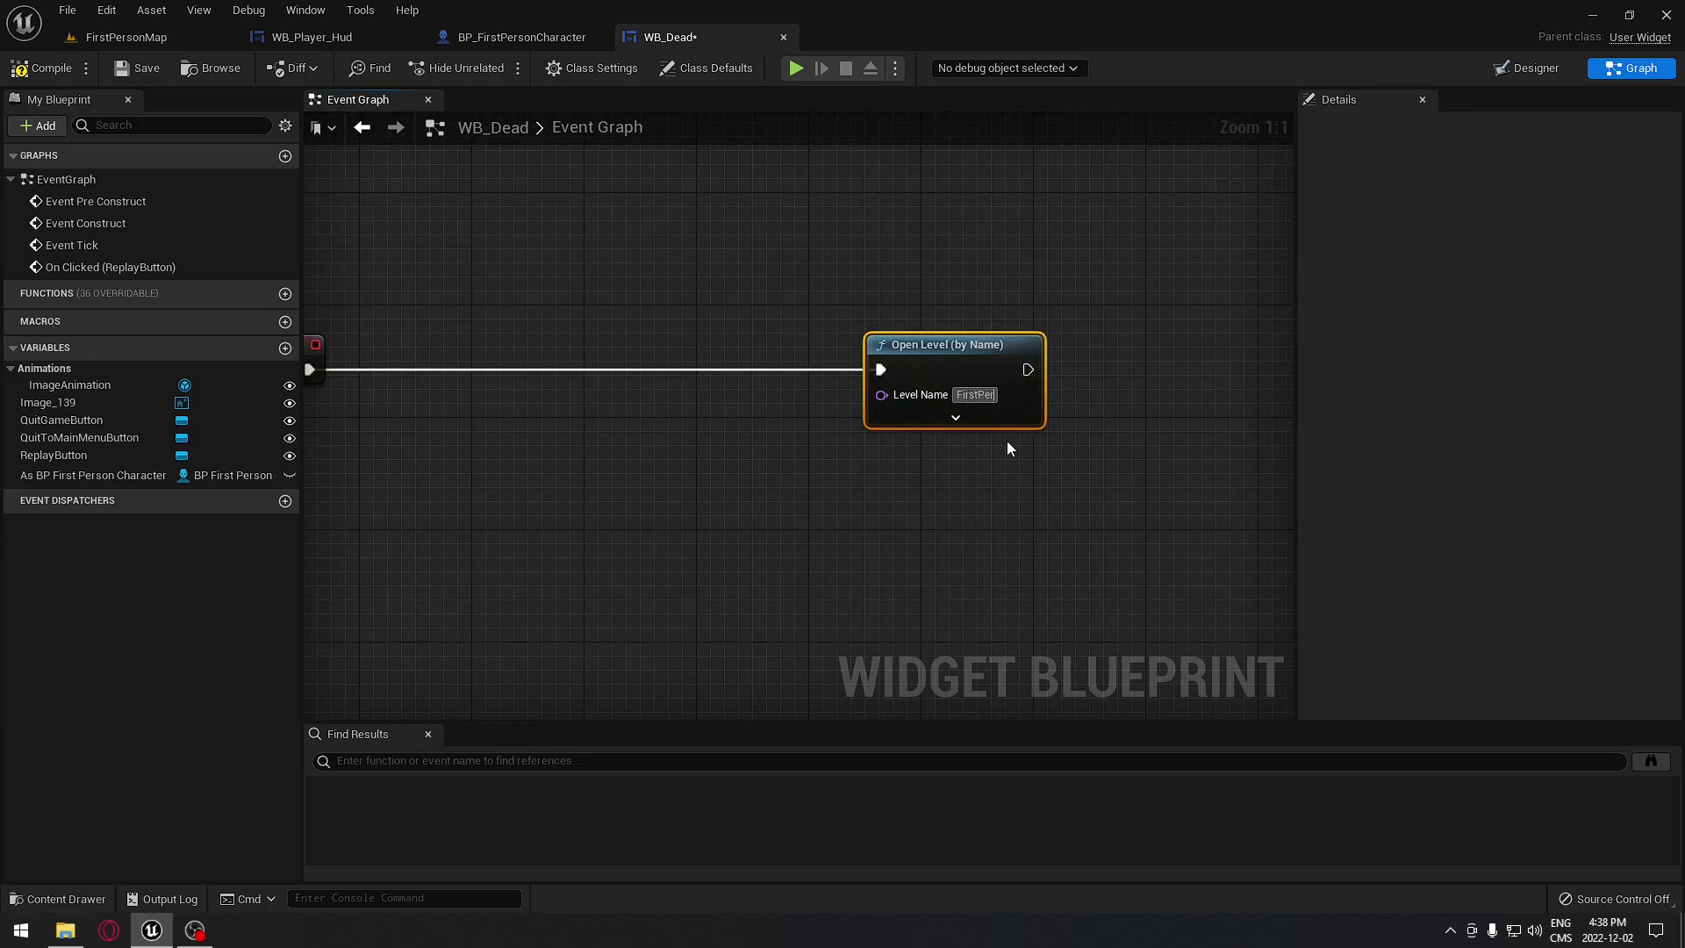
text(sonMap)
key(Return)
drag(1015, 351, 1072, 351)
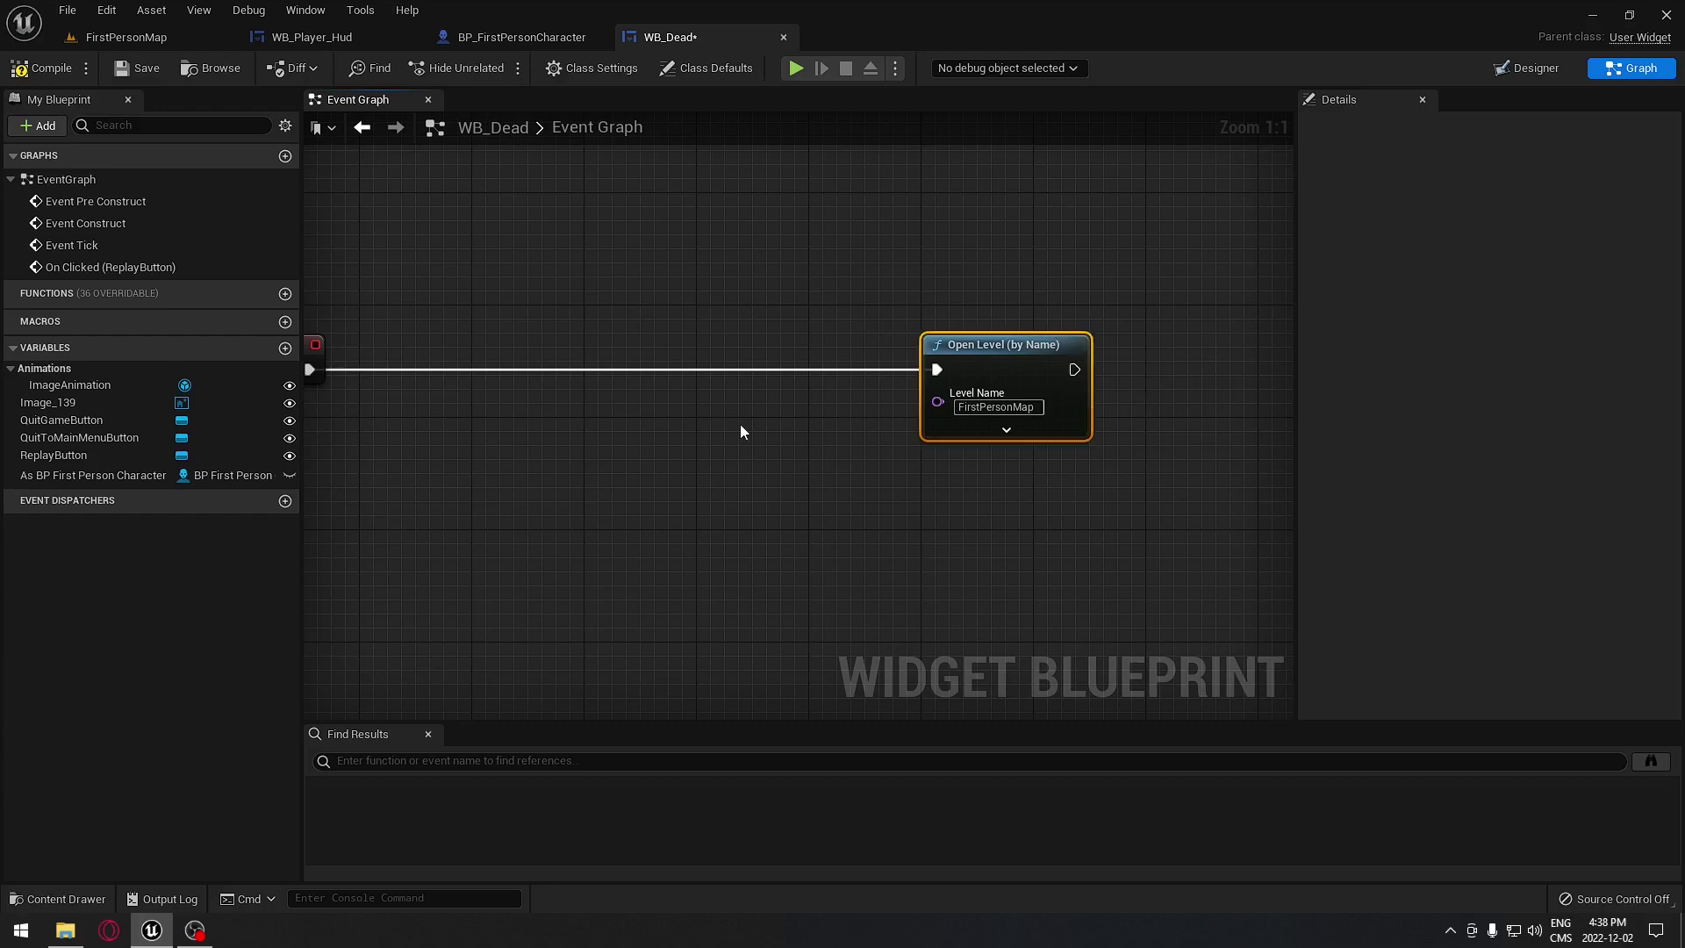
right_drag(740, 424, 811, 435)
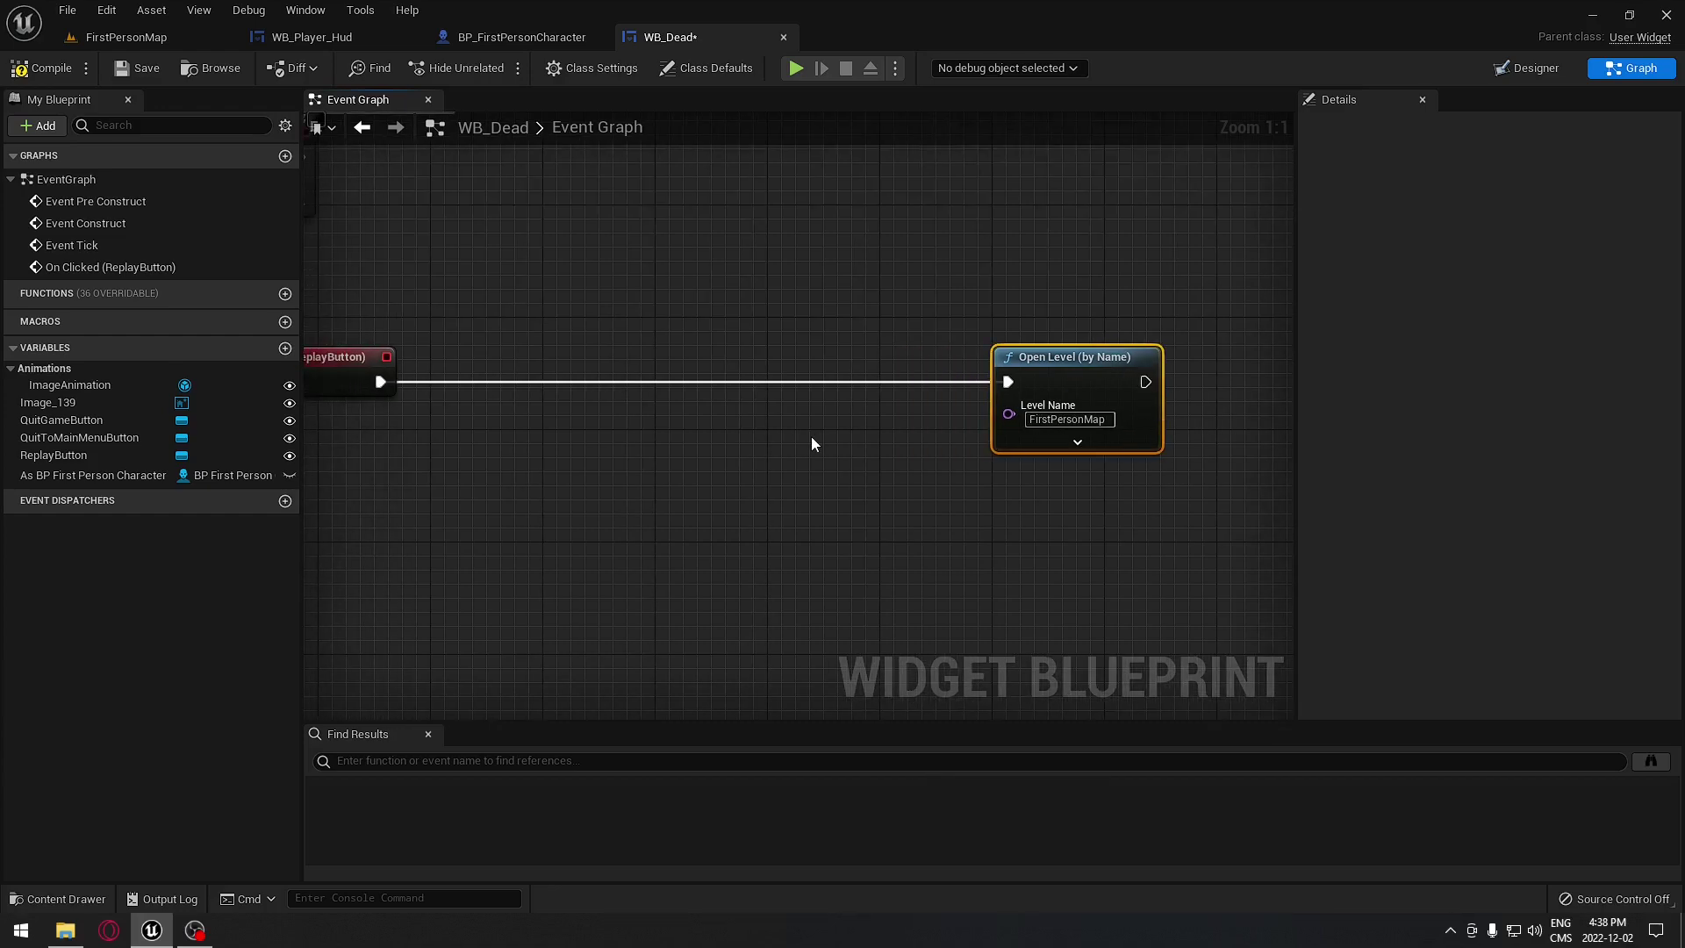
click(502, 40)
drag(657, 271, 988, 530)
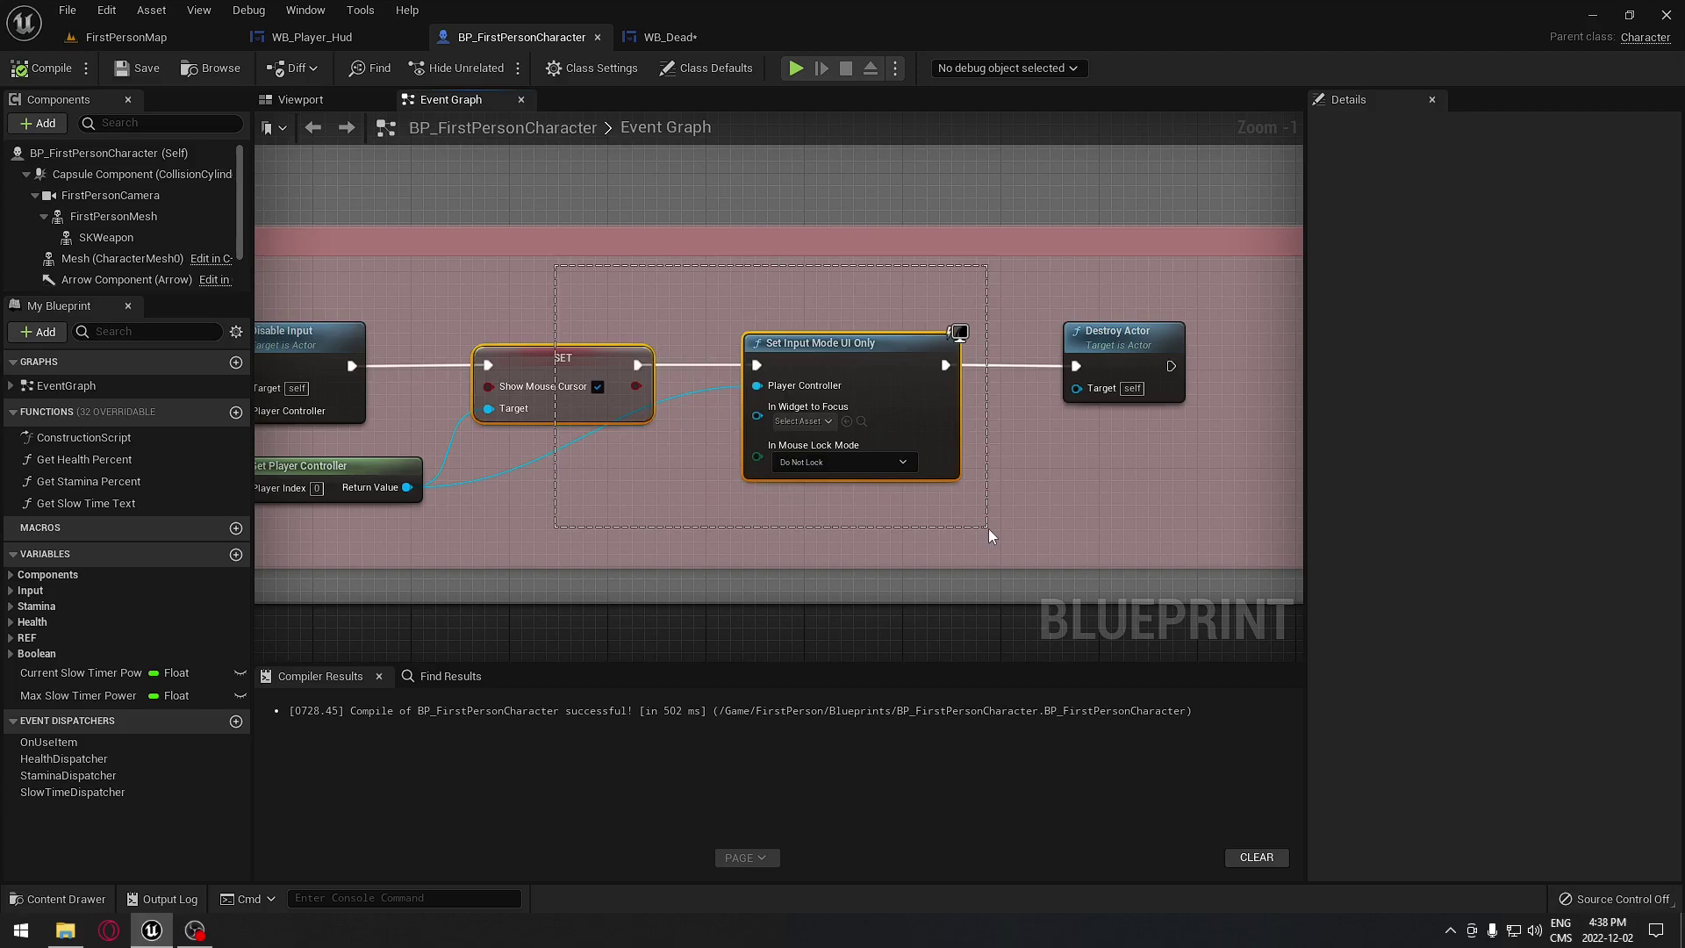
drag(988, 528, 984, 523)
drag(530, 273, 974, 540)
drag(476, 265, 562, 367)
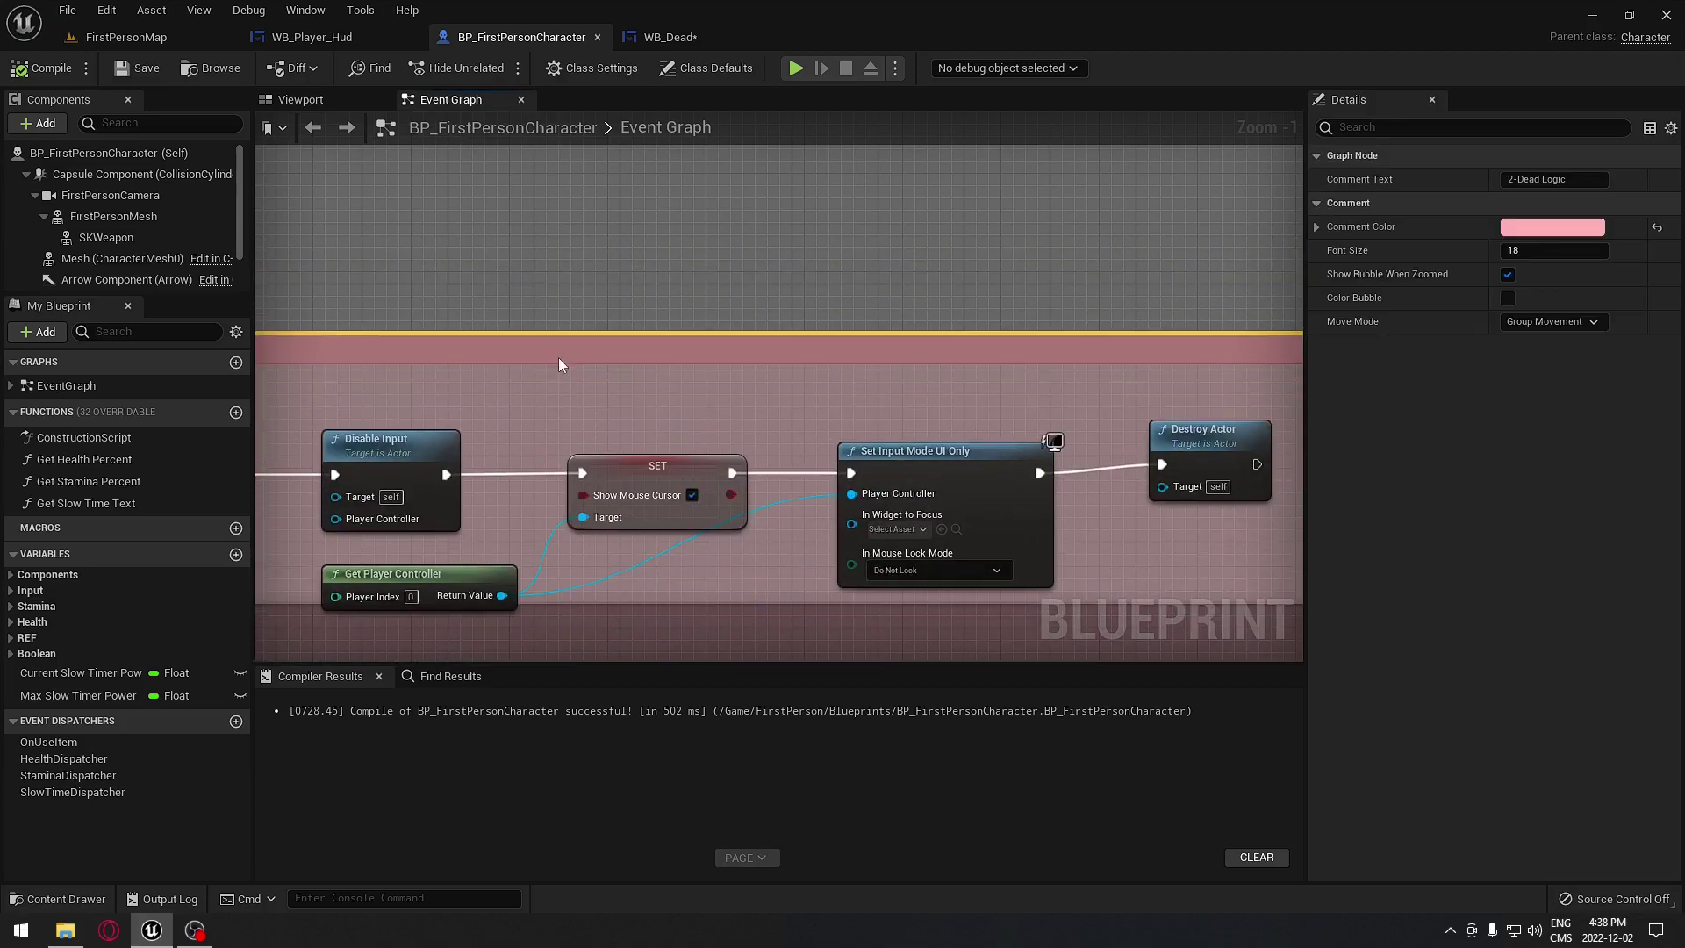
key(ctrl+z)
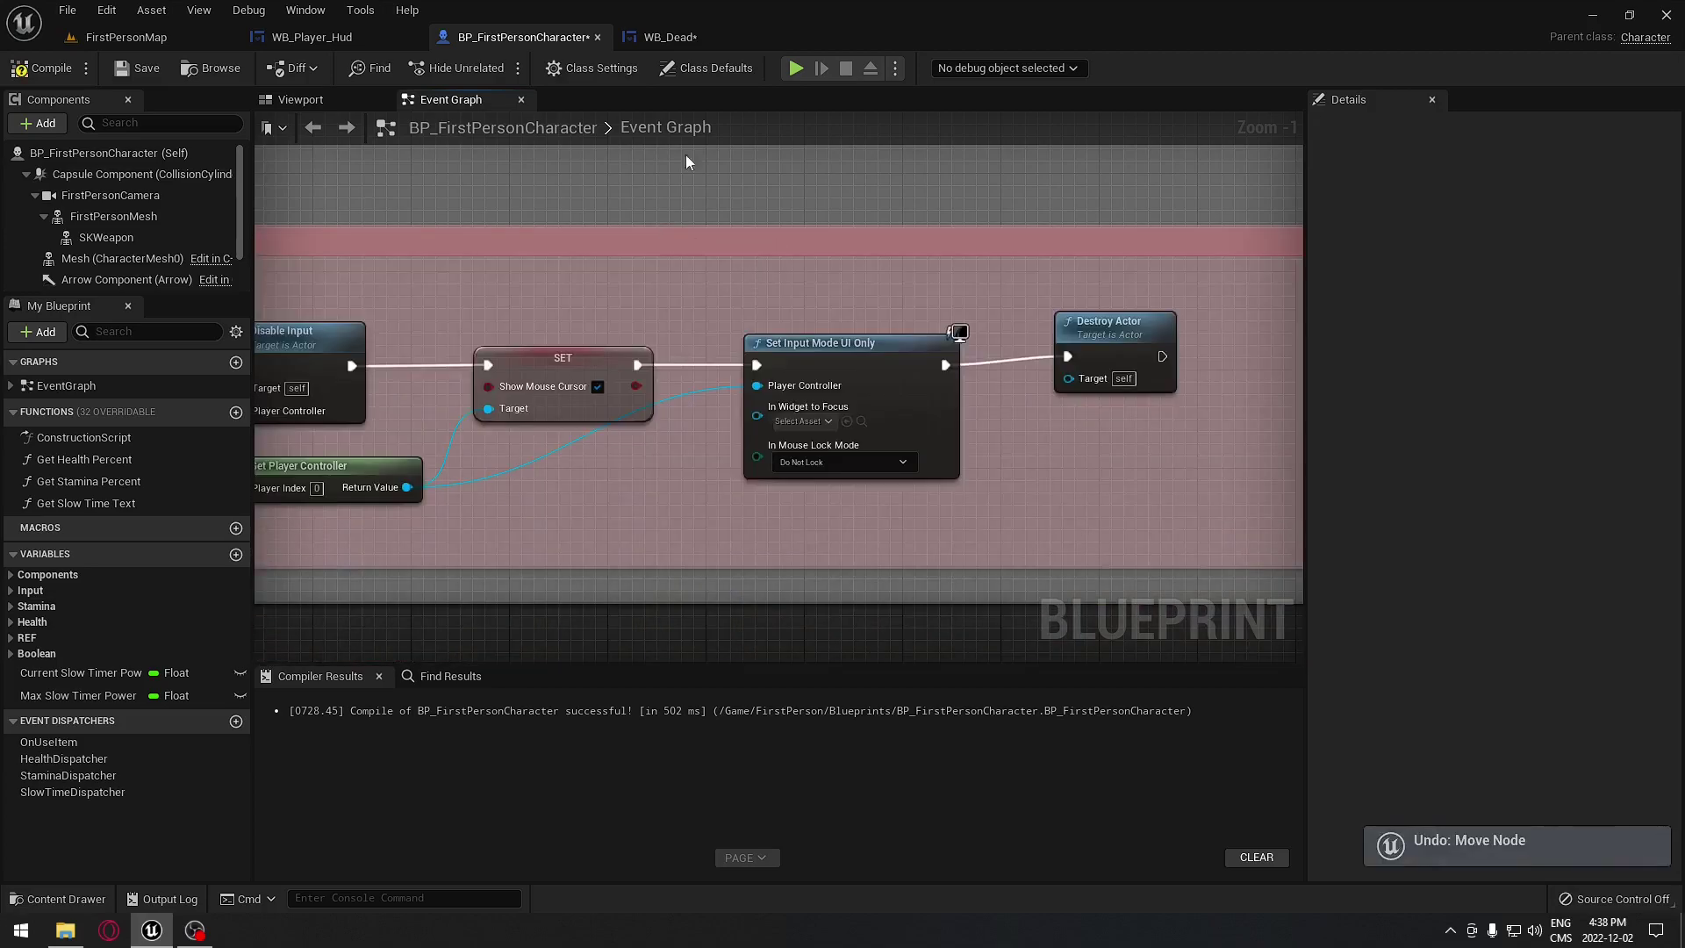
click(669, 35)
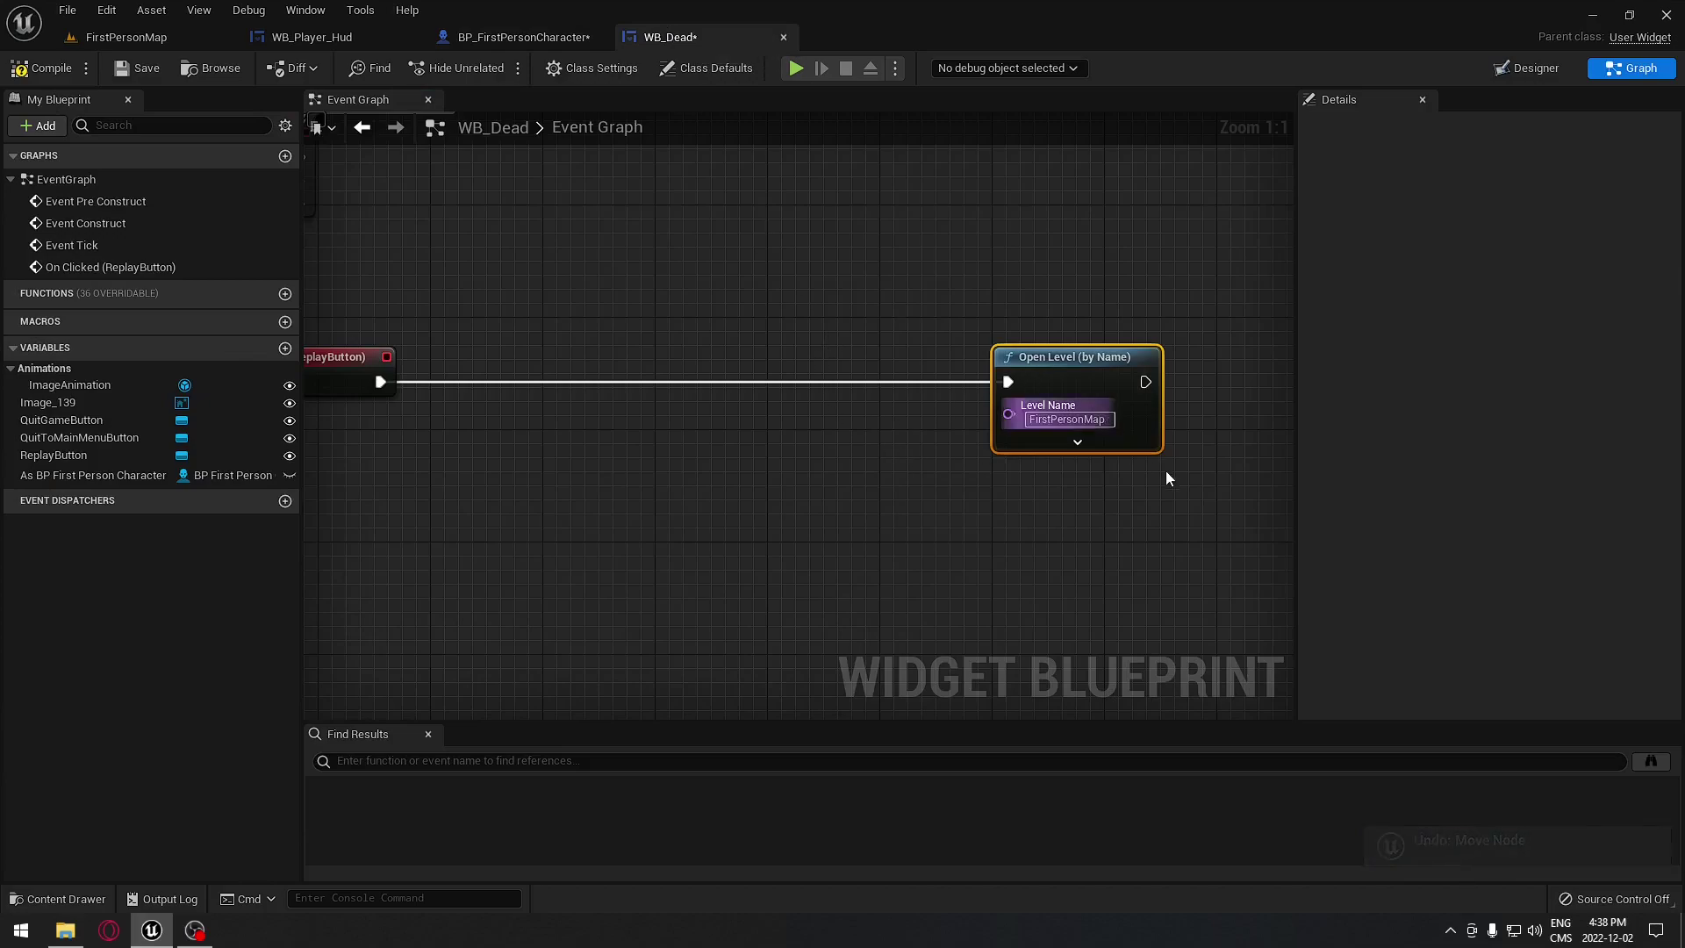
drag(1124, 227, 952, 423)
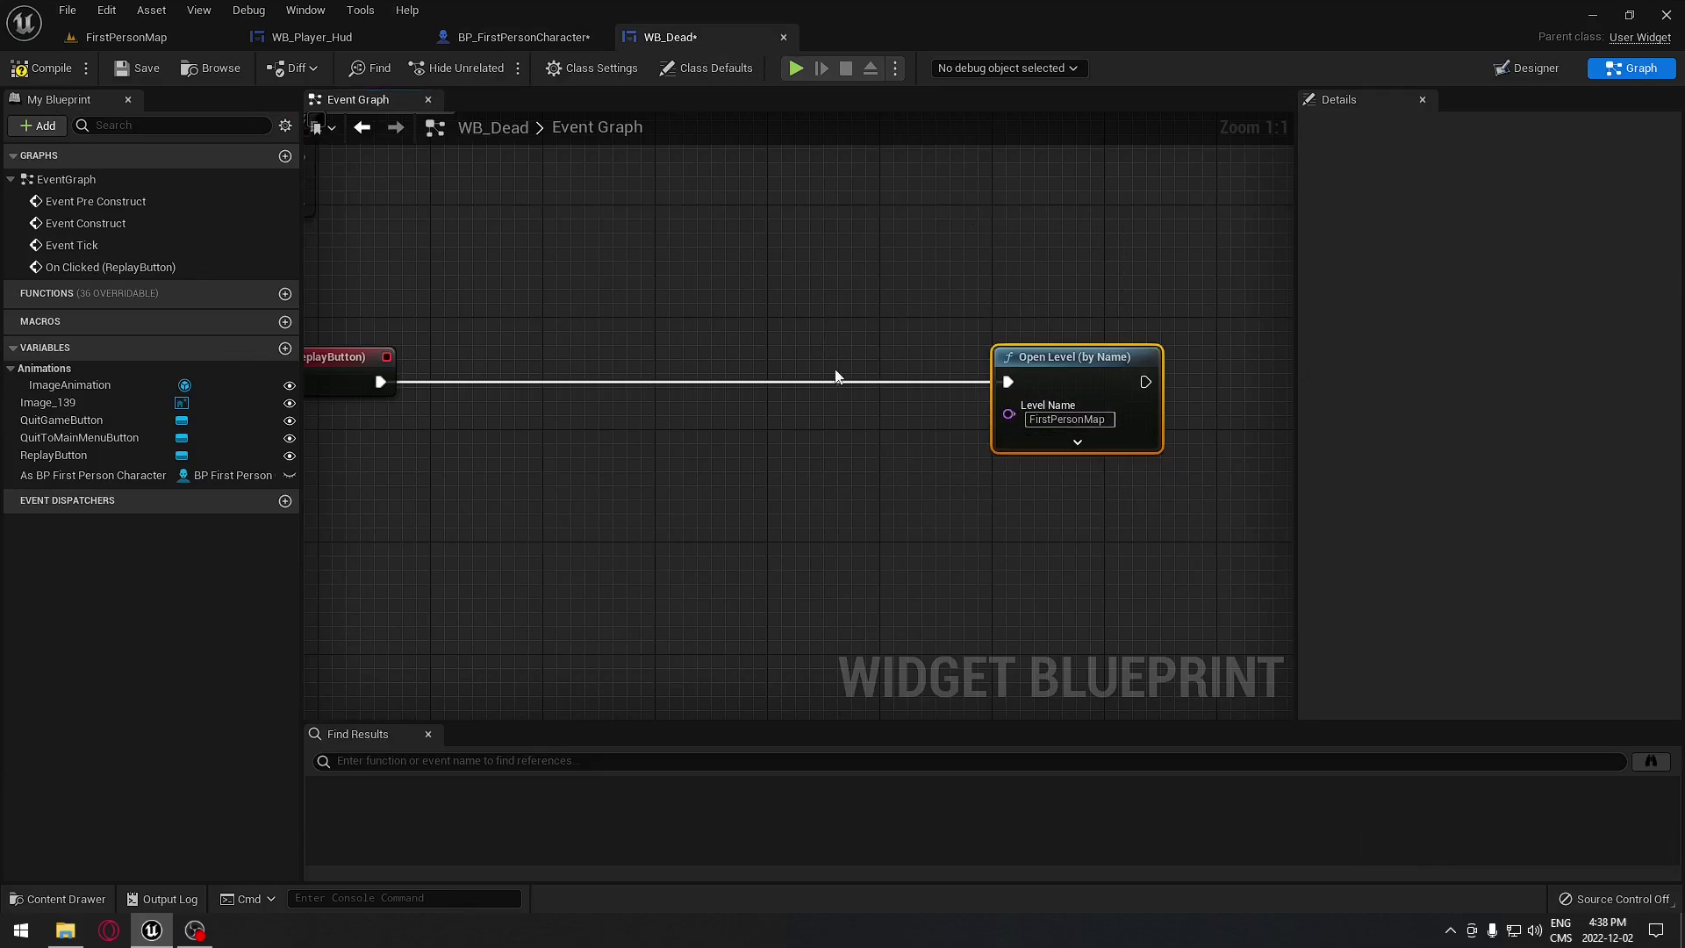
right_drag(491, 217, 644, 396)
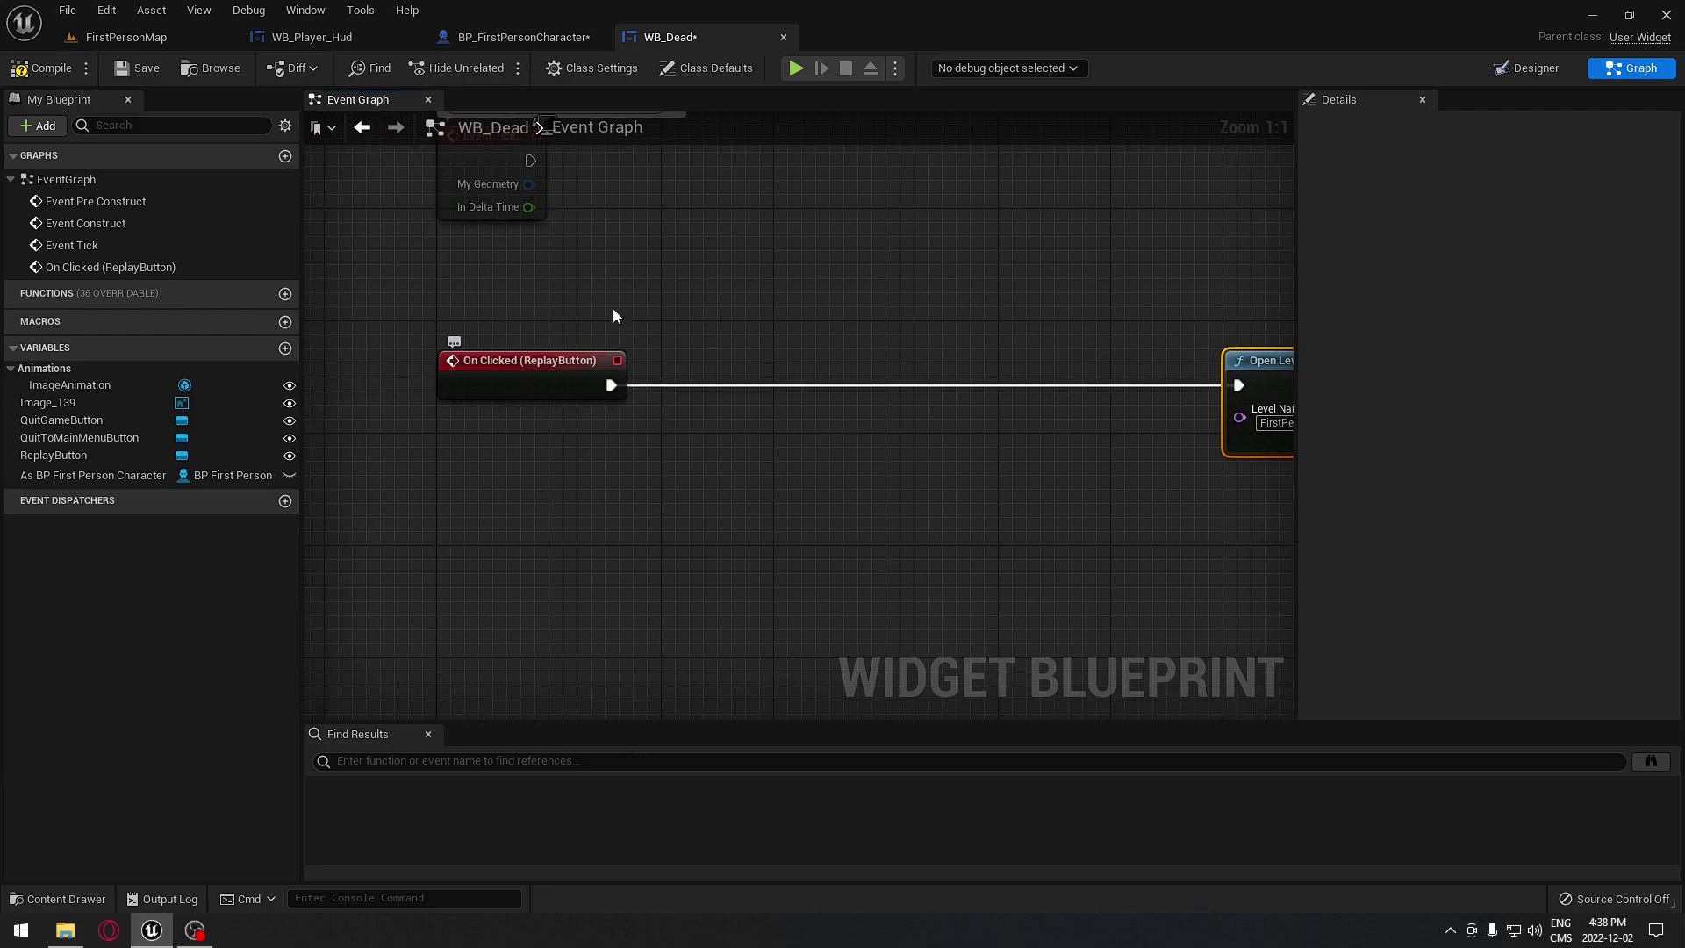
click(524, 37)
drag(740, 272, 970, 482)
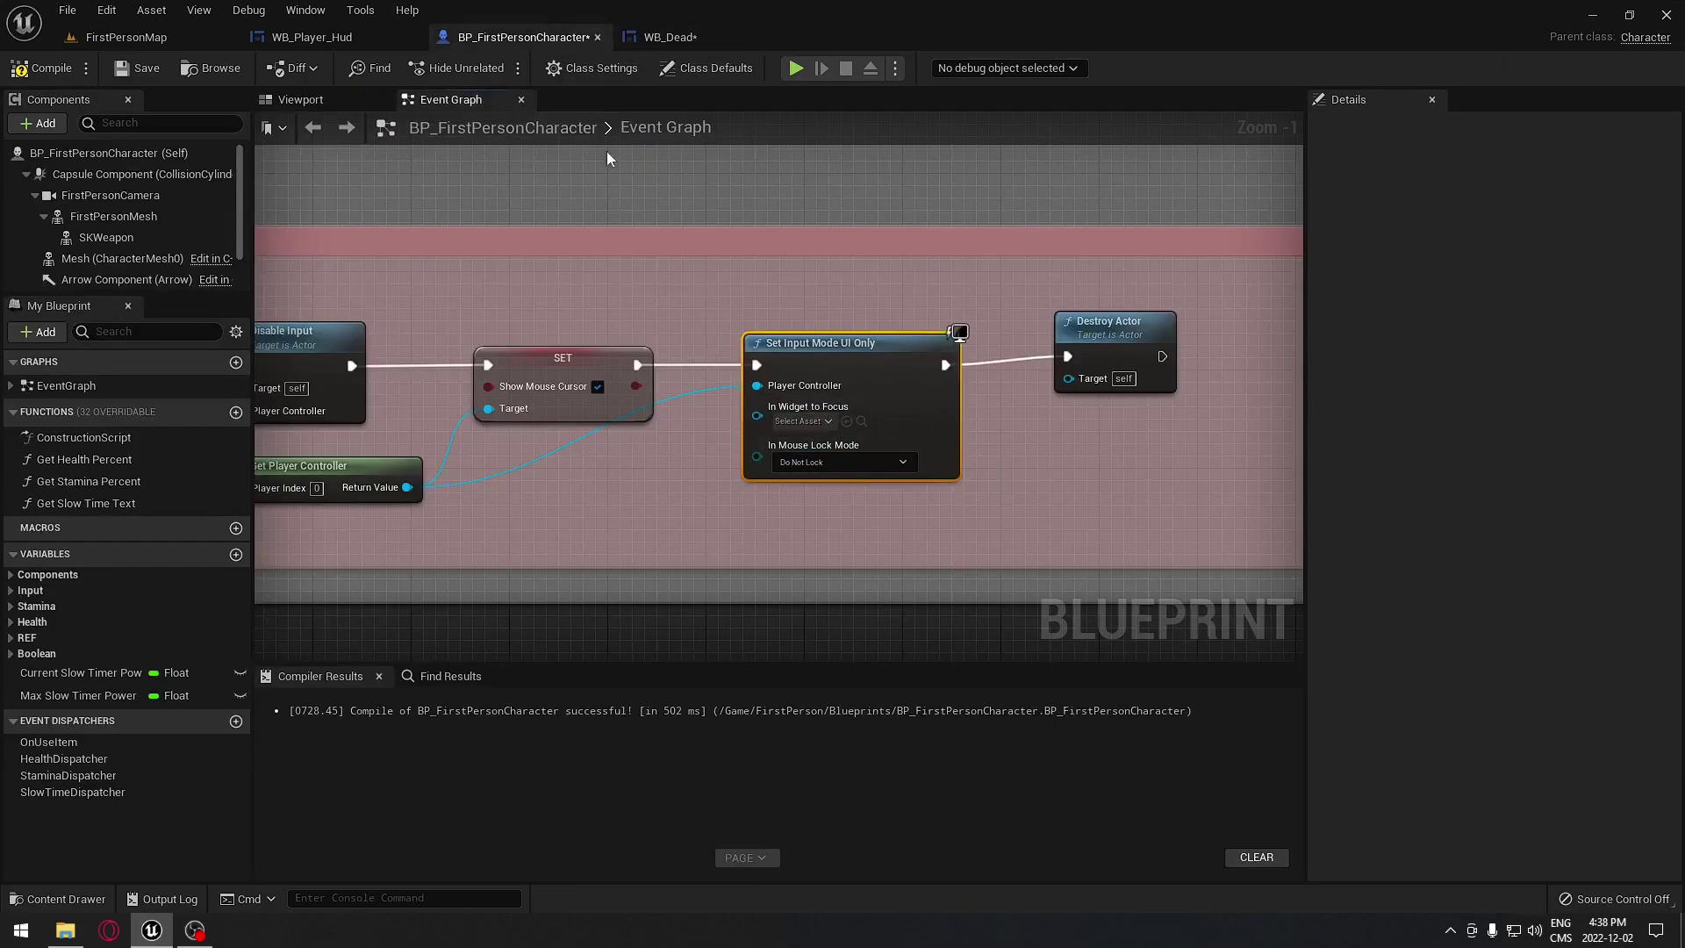
click(669, 37)
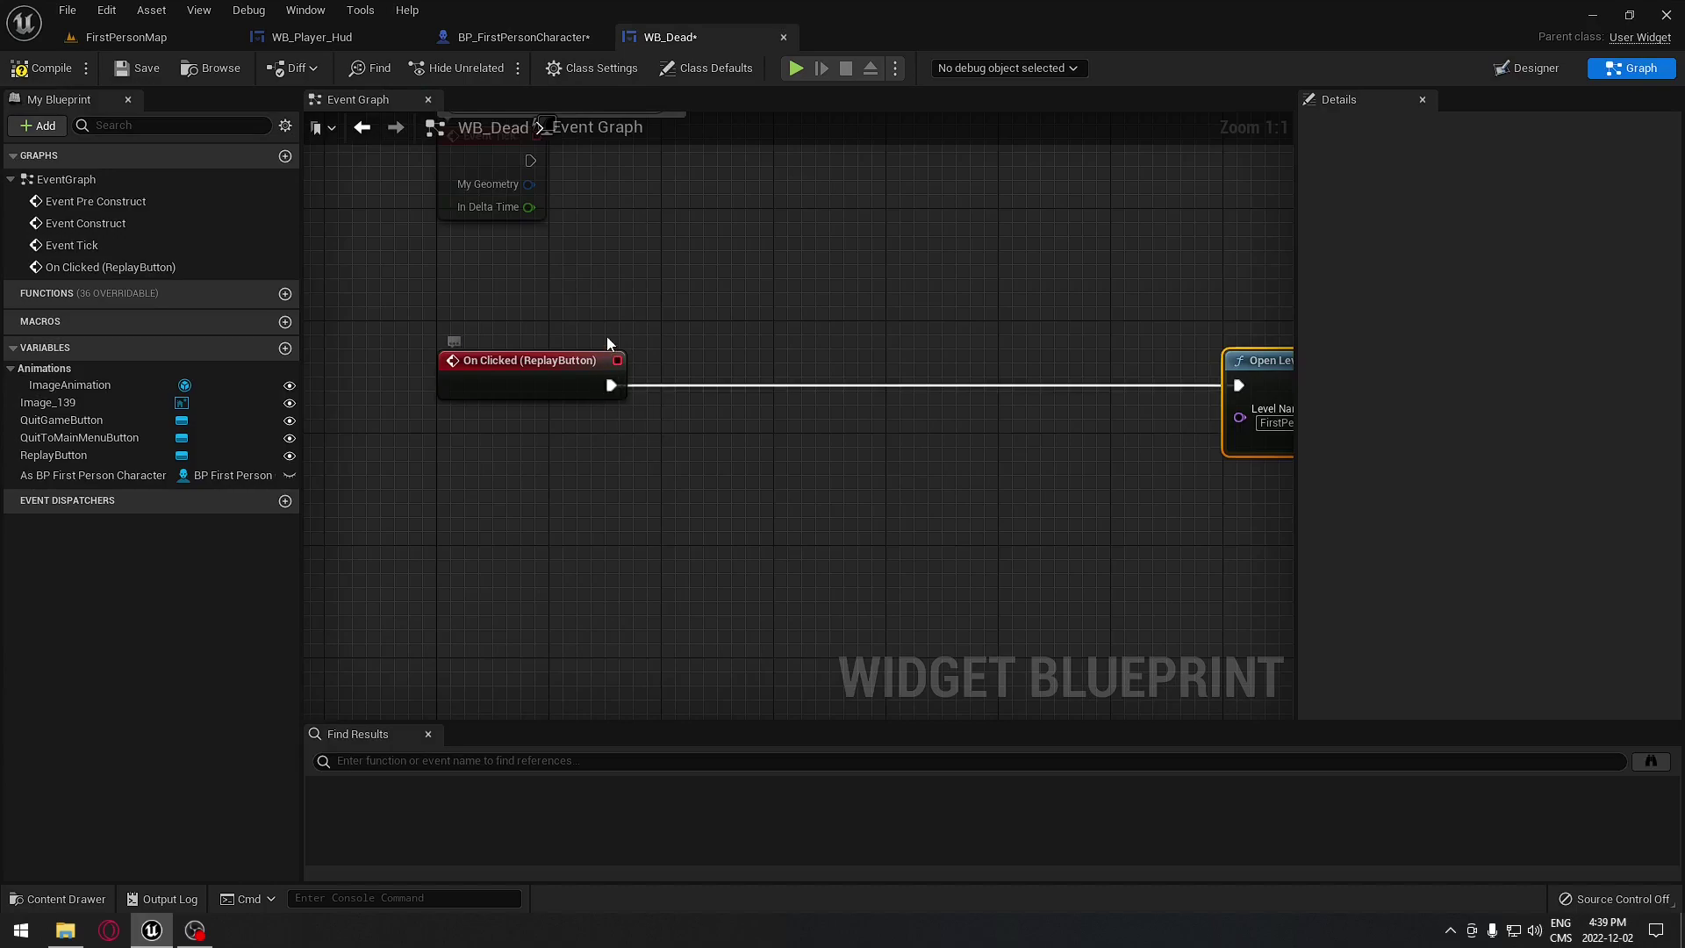
Add Get Player Controller and Set Input Mode Game Only between the Replay click event and Open Level.
right_click(633, 447)
text(get play)
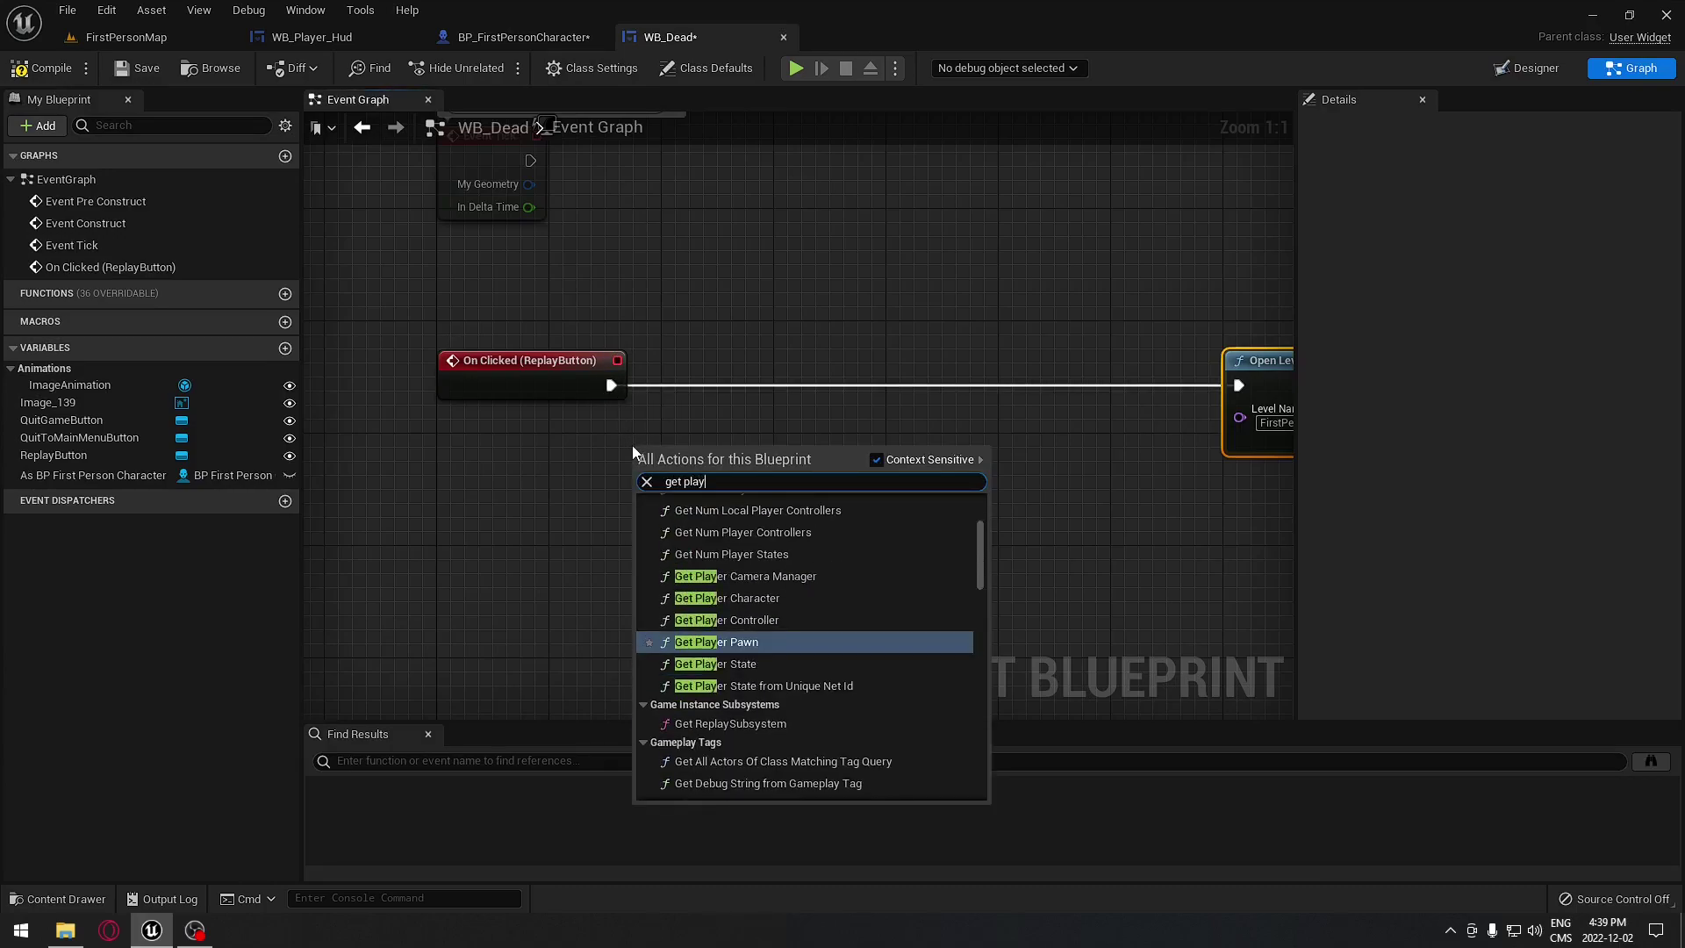
text(er)
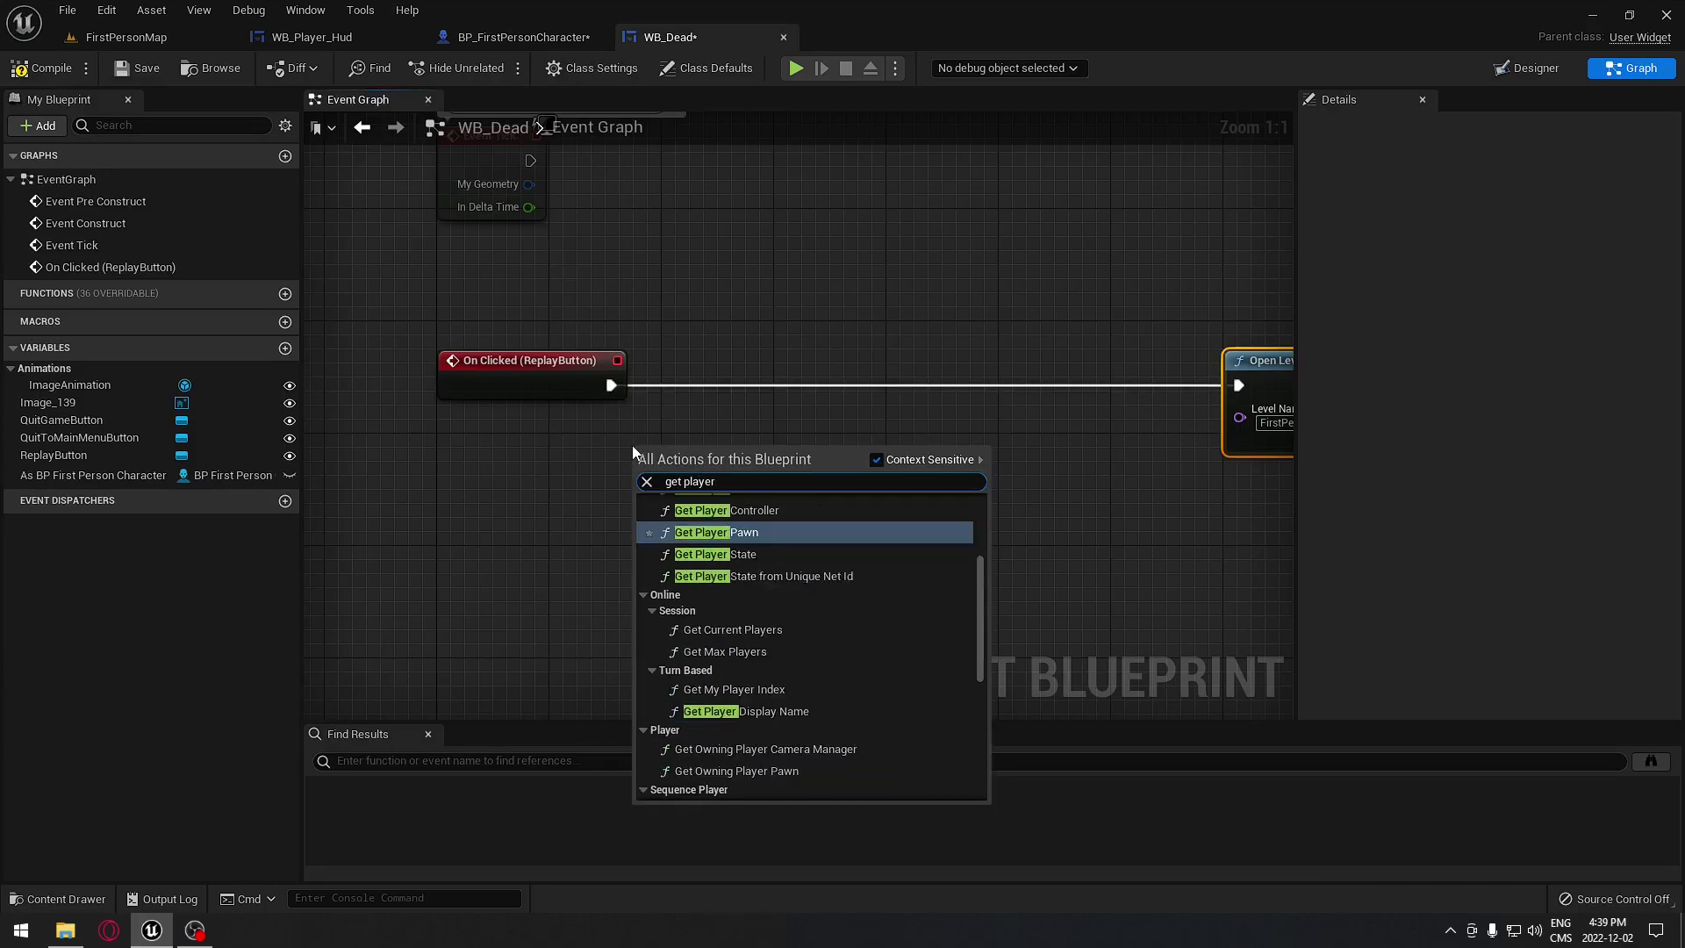
click(725, 509)
drag(719, 466, 525, 481)
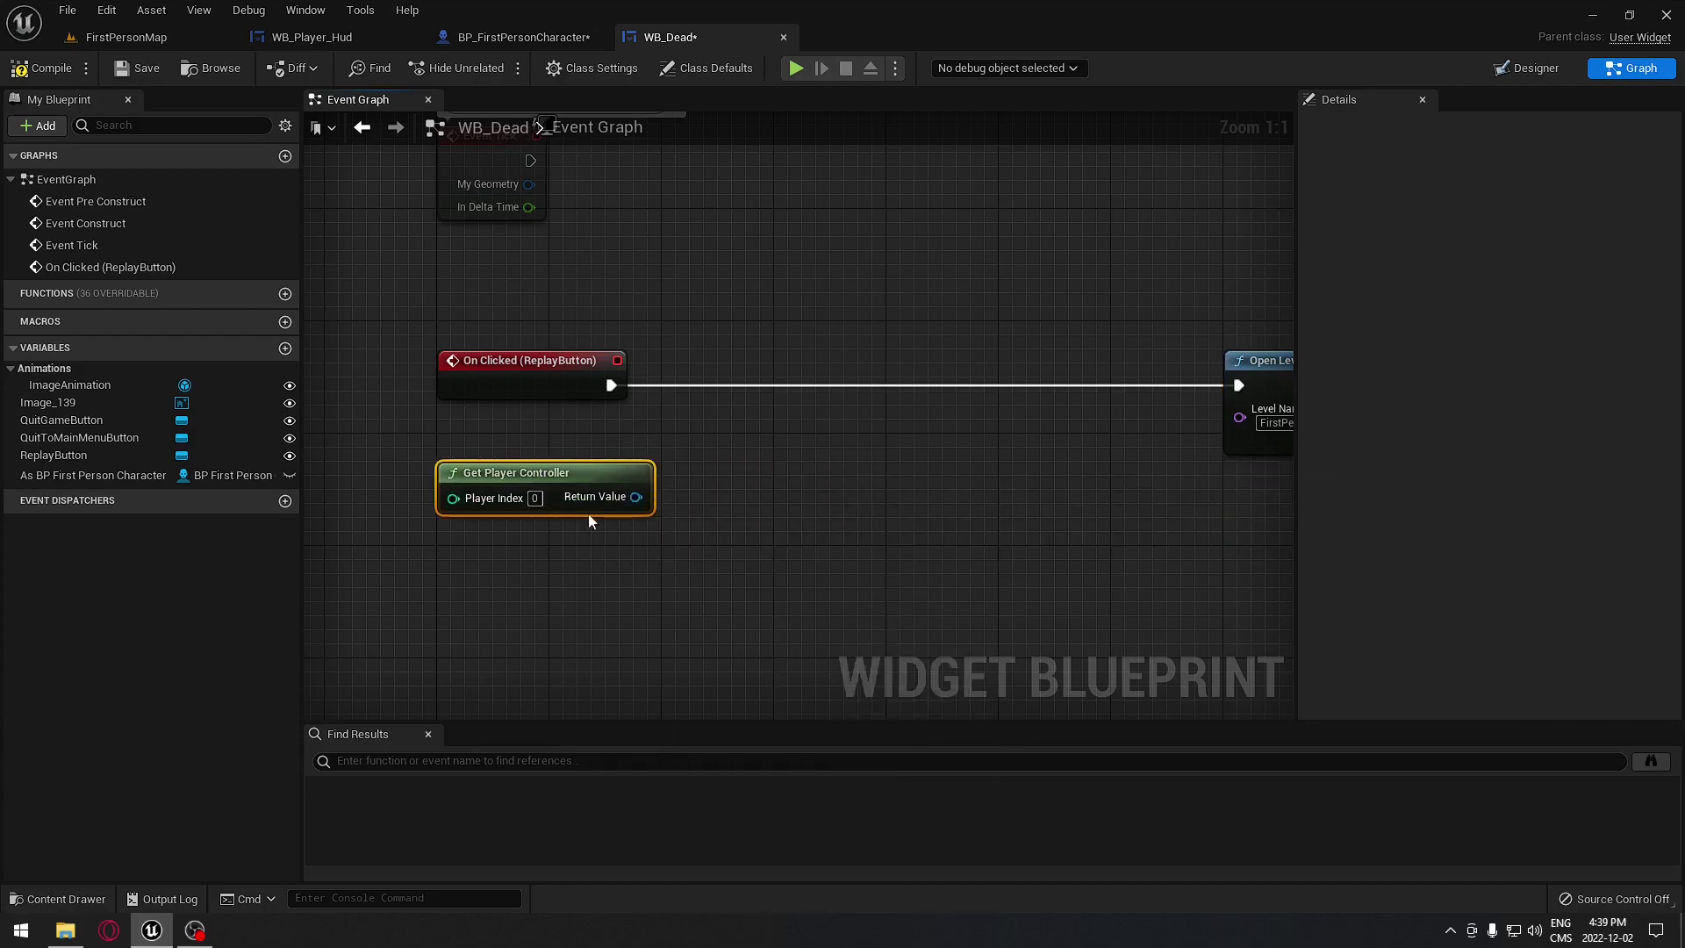
drag(667, 498, 849, 473)
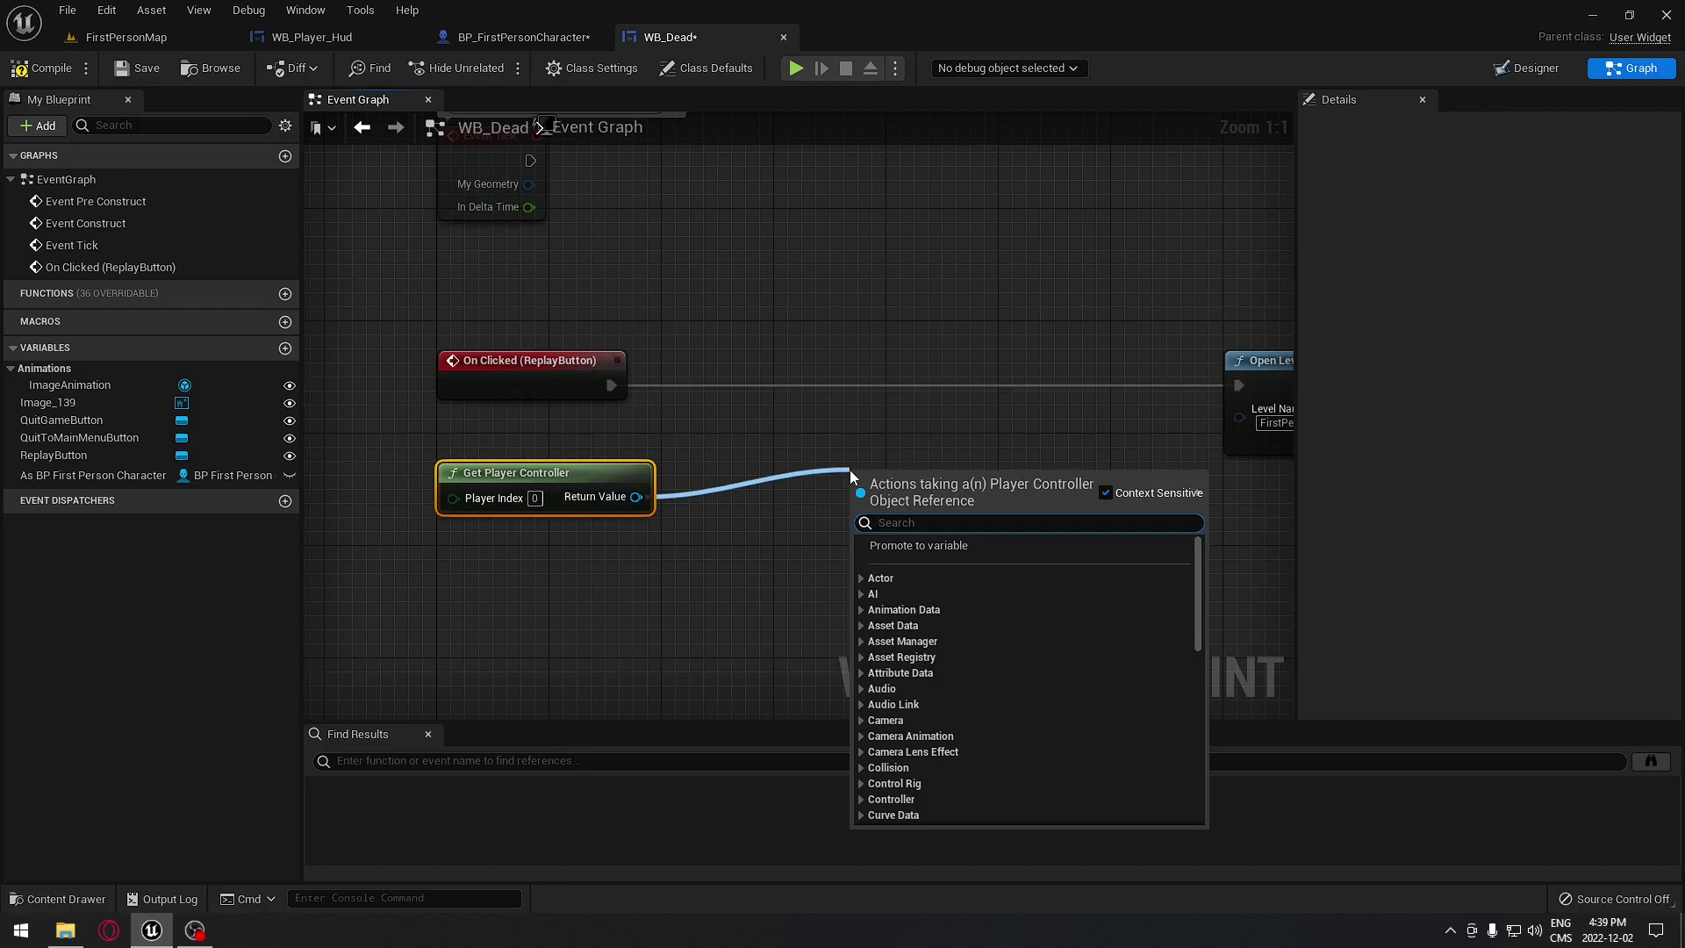
text(game )
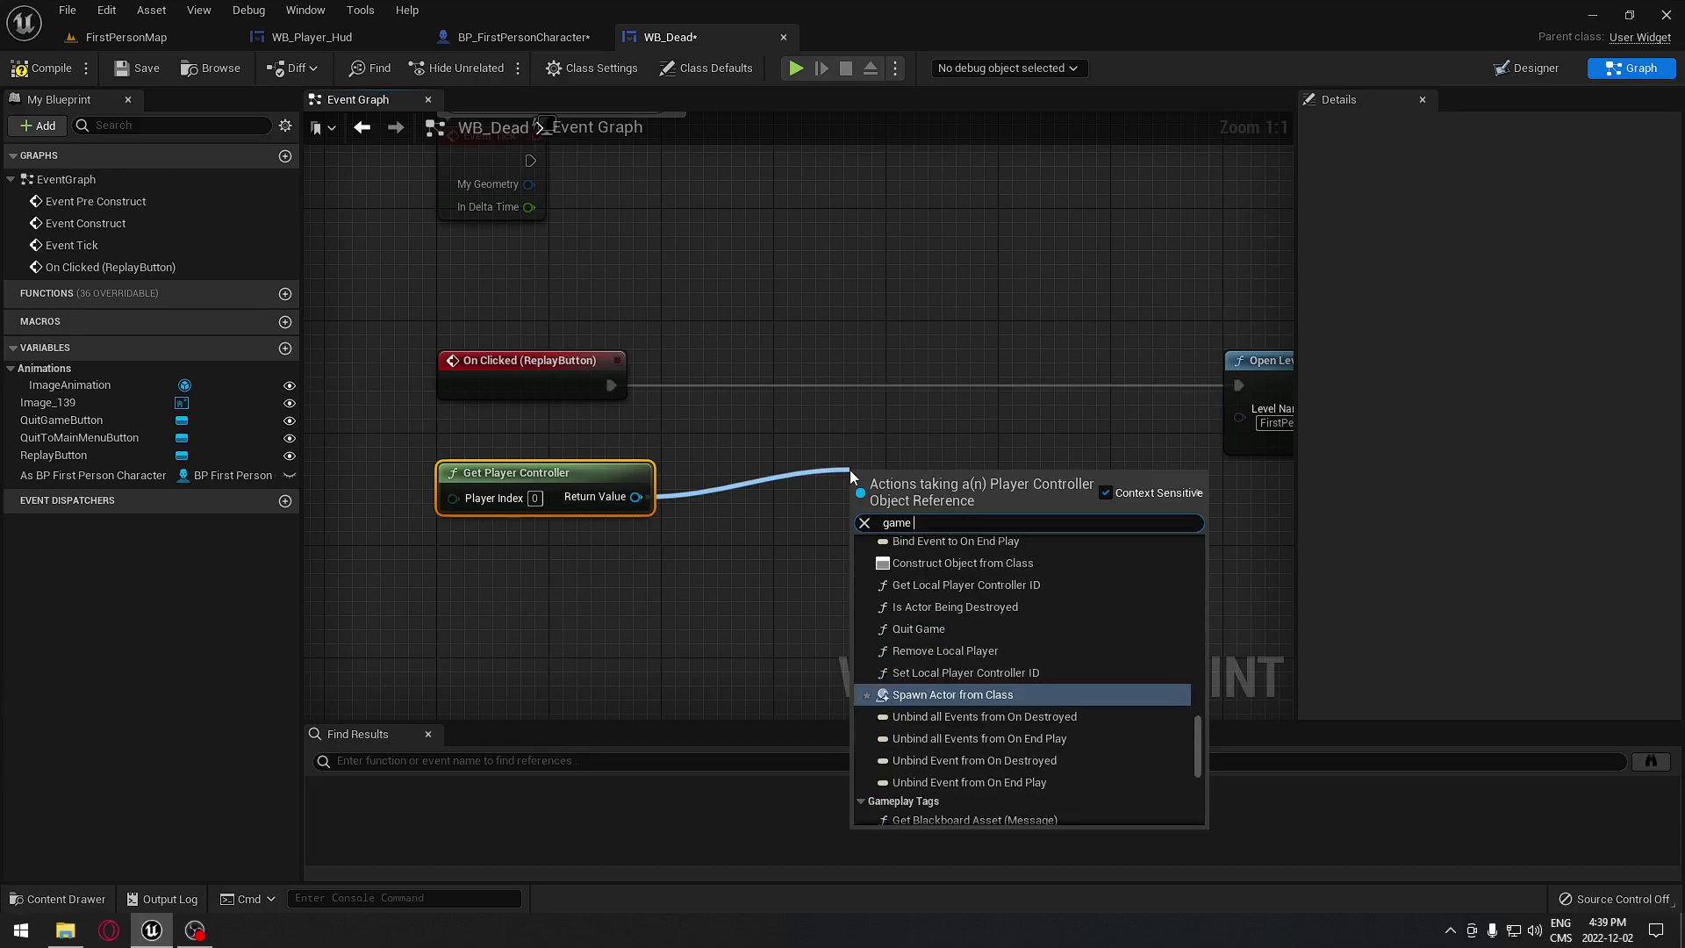
text(mode)
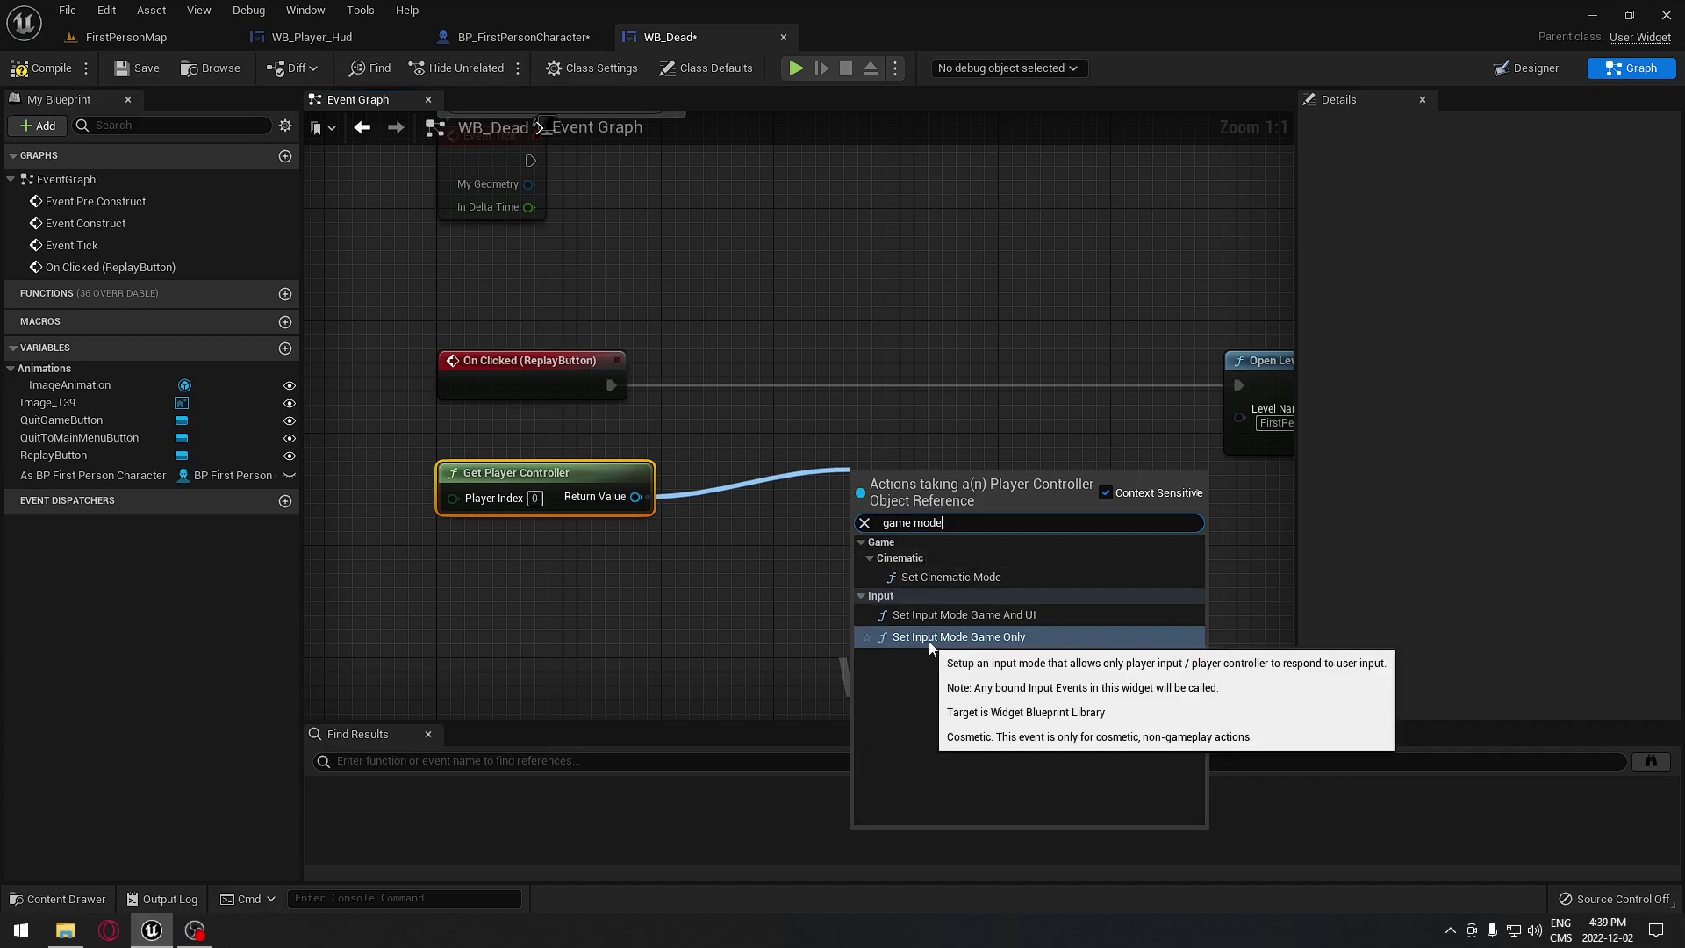
click(999, 640)
drag(935, 508, 809, 372)
drag(611, 385, 747, 384)
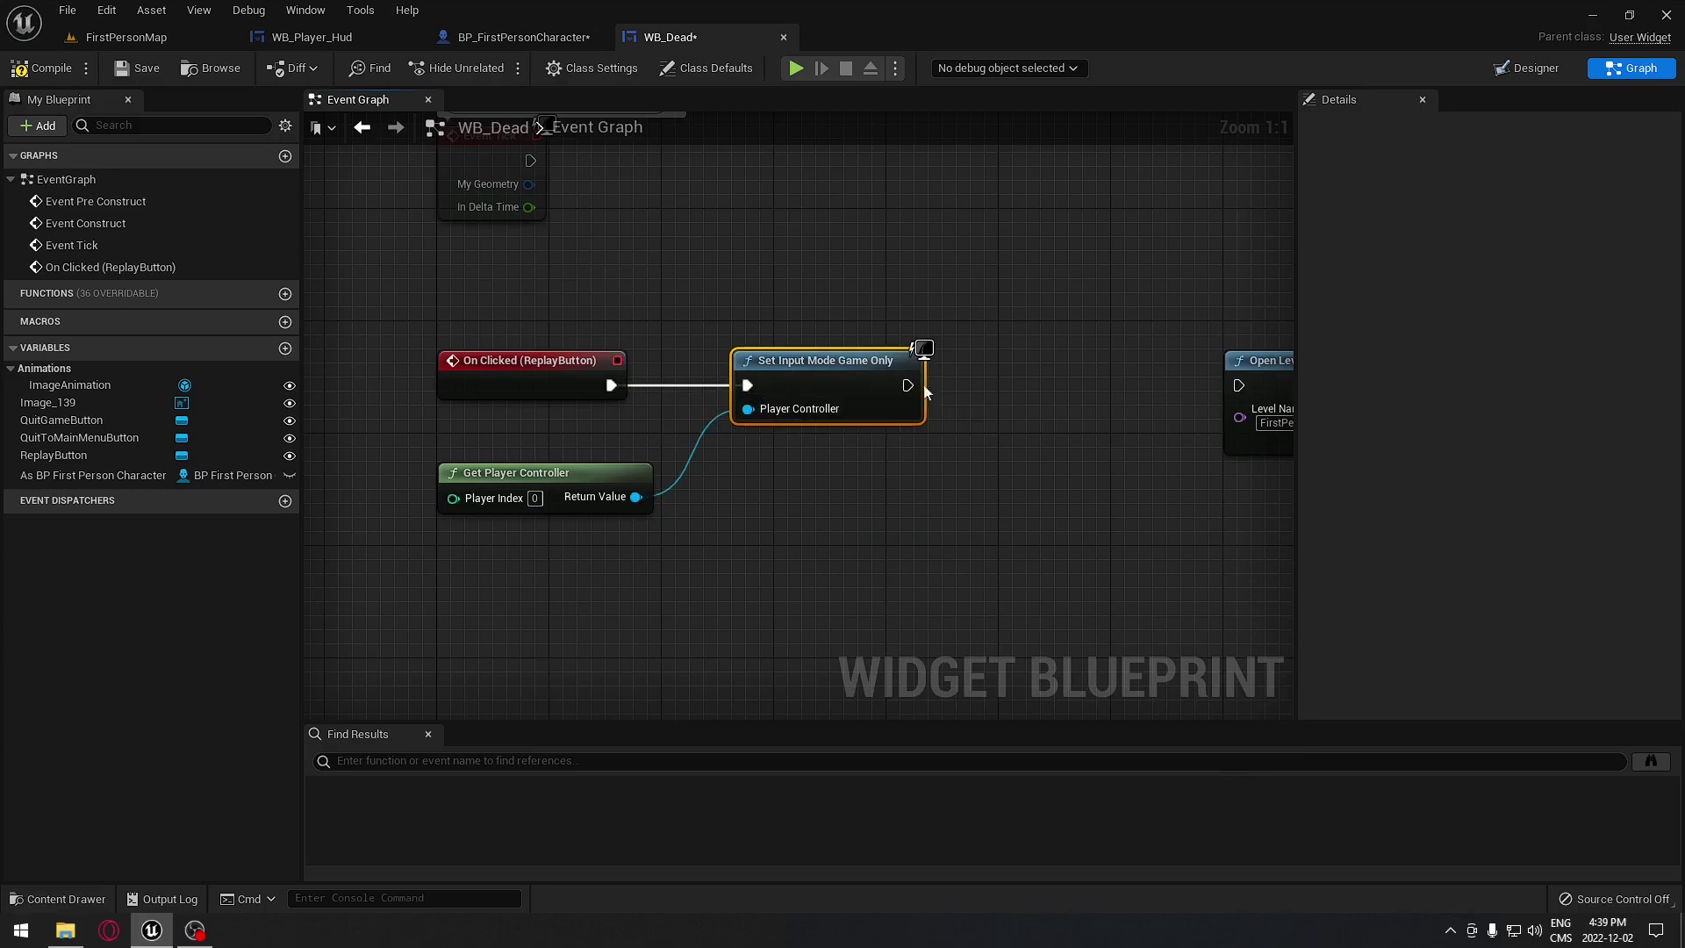
right_drag(892, 384, 764, 388)
drag(779, 390, 1110, 390)
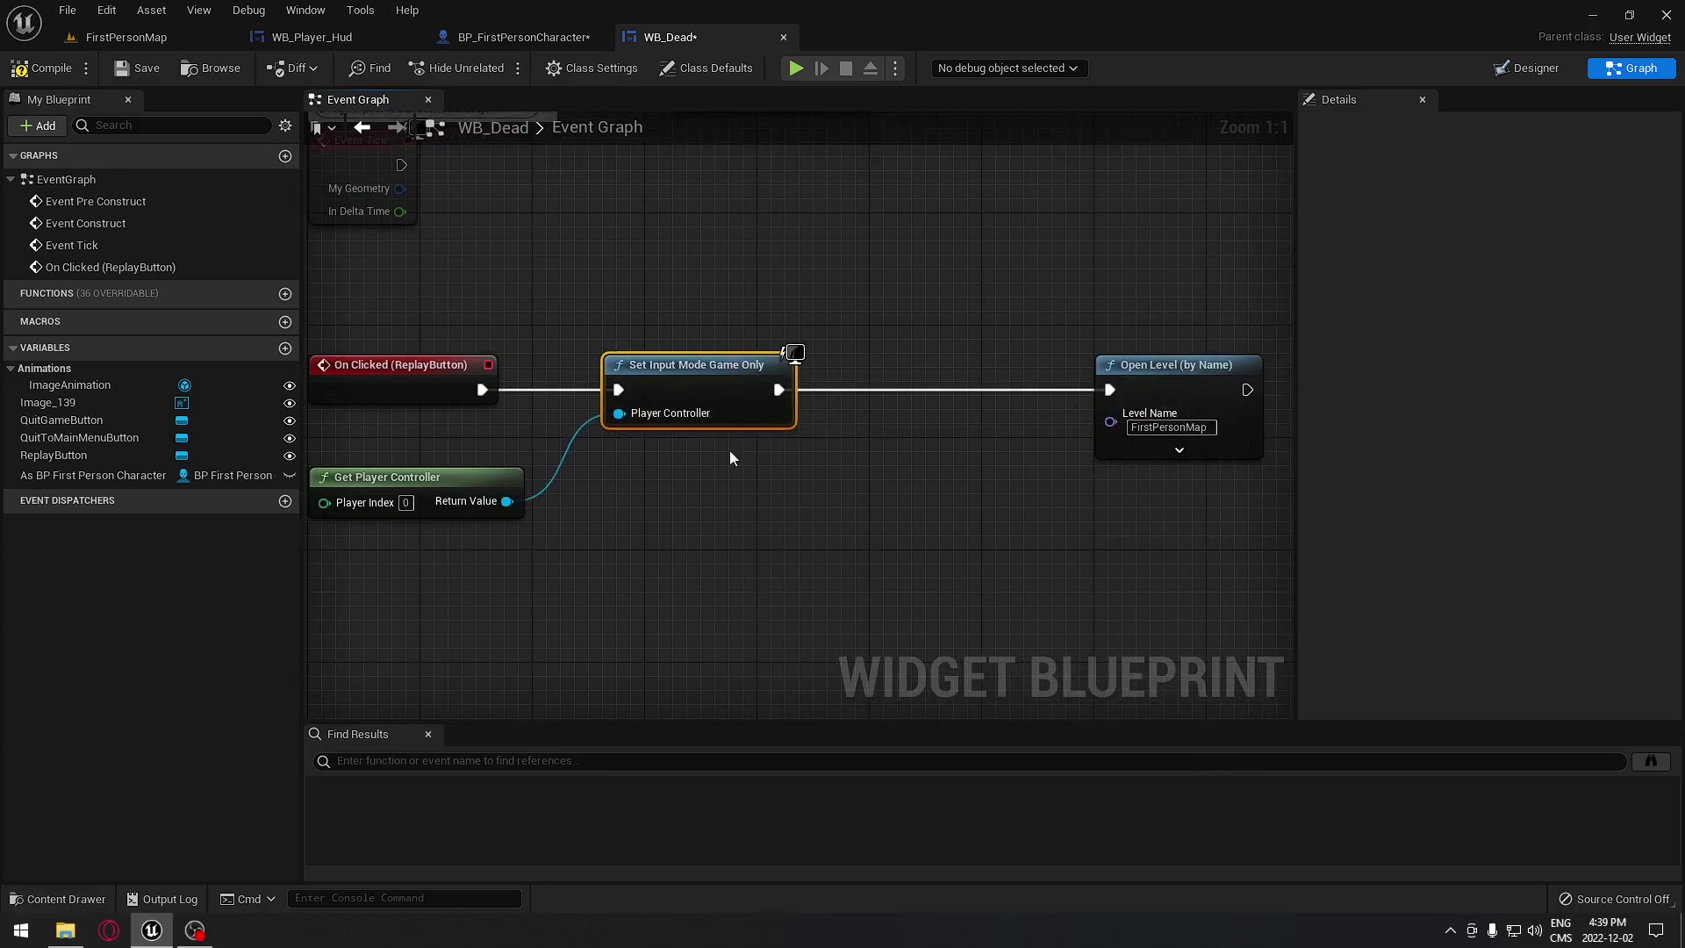
Wire a Set Show Mouse Cursor node between Set Input Mode Game Only and Open Level.
drag(507, 501, 933, 472)
text(show mouse)
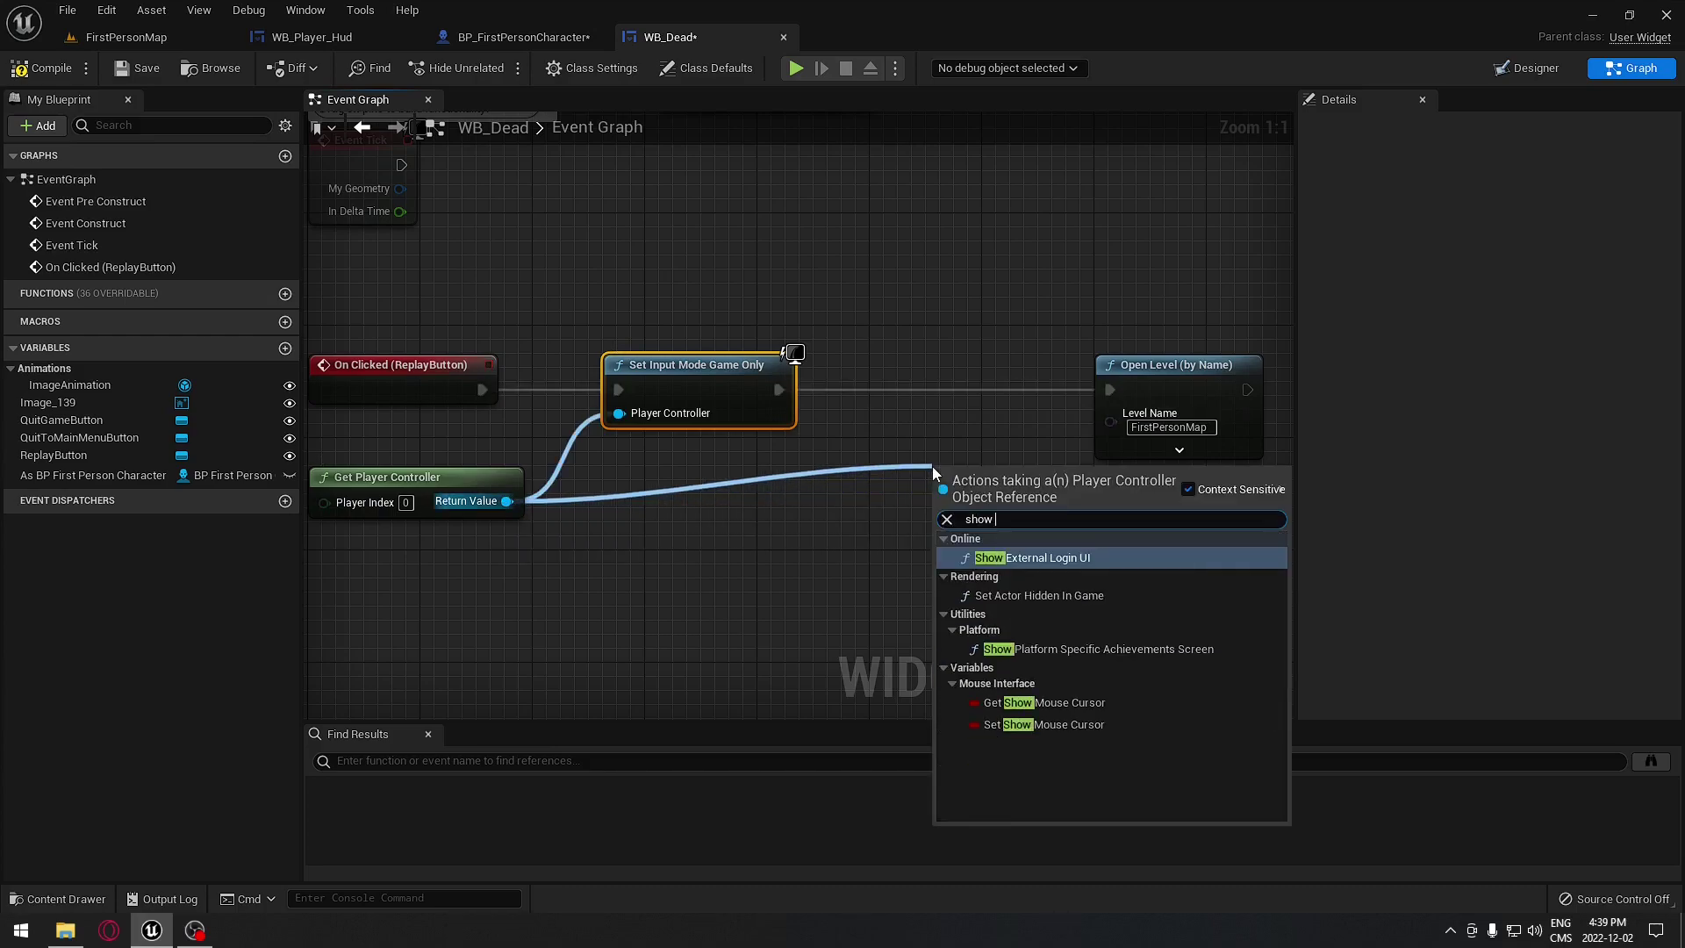
click(1028, 594)
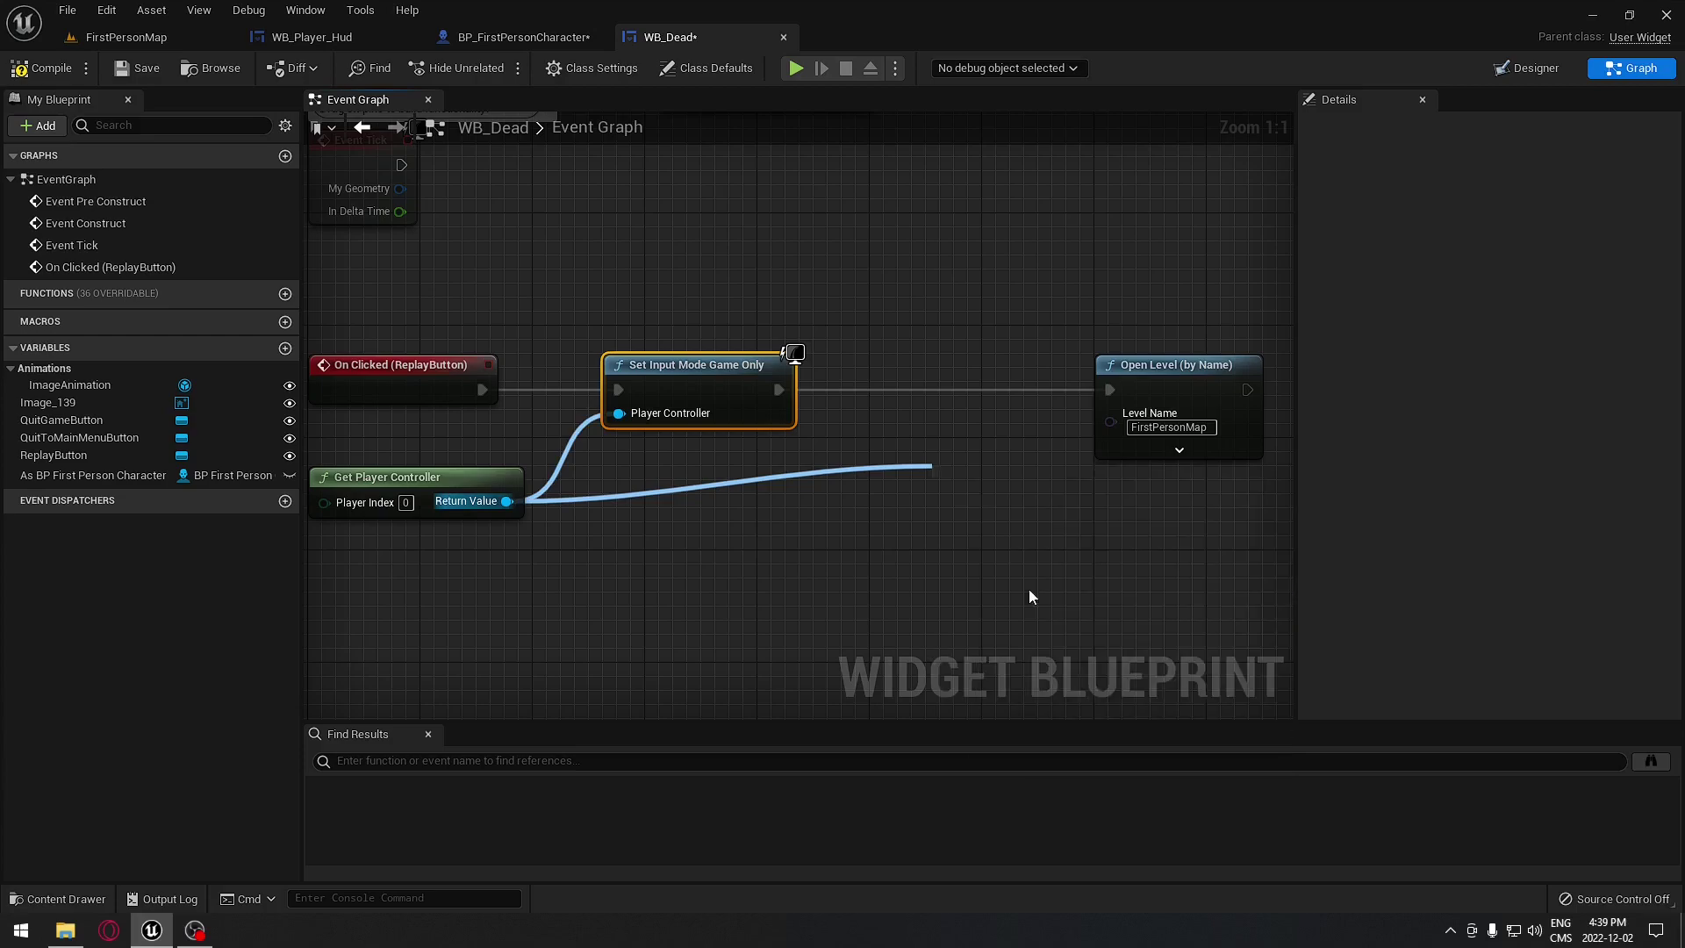
click(974, 465)
drag(973, 465, 895, 364)
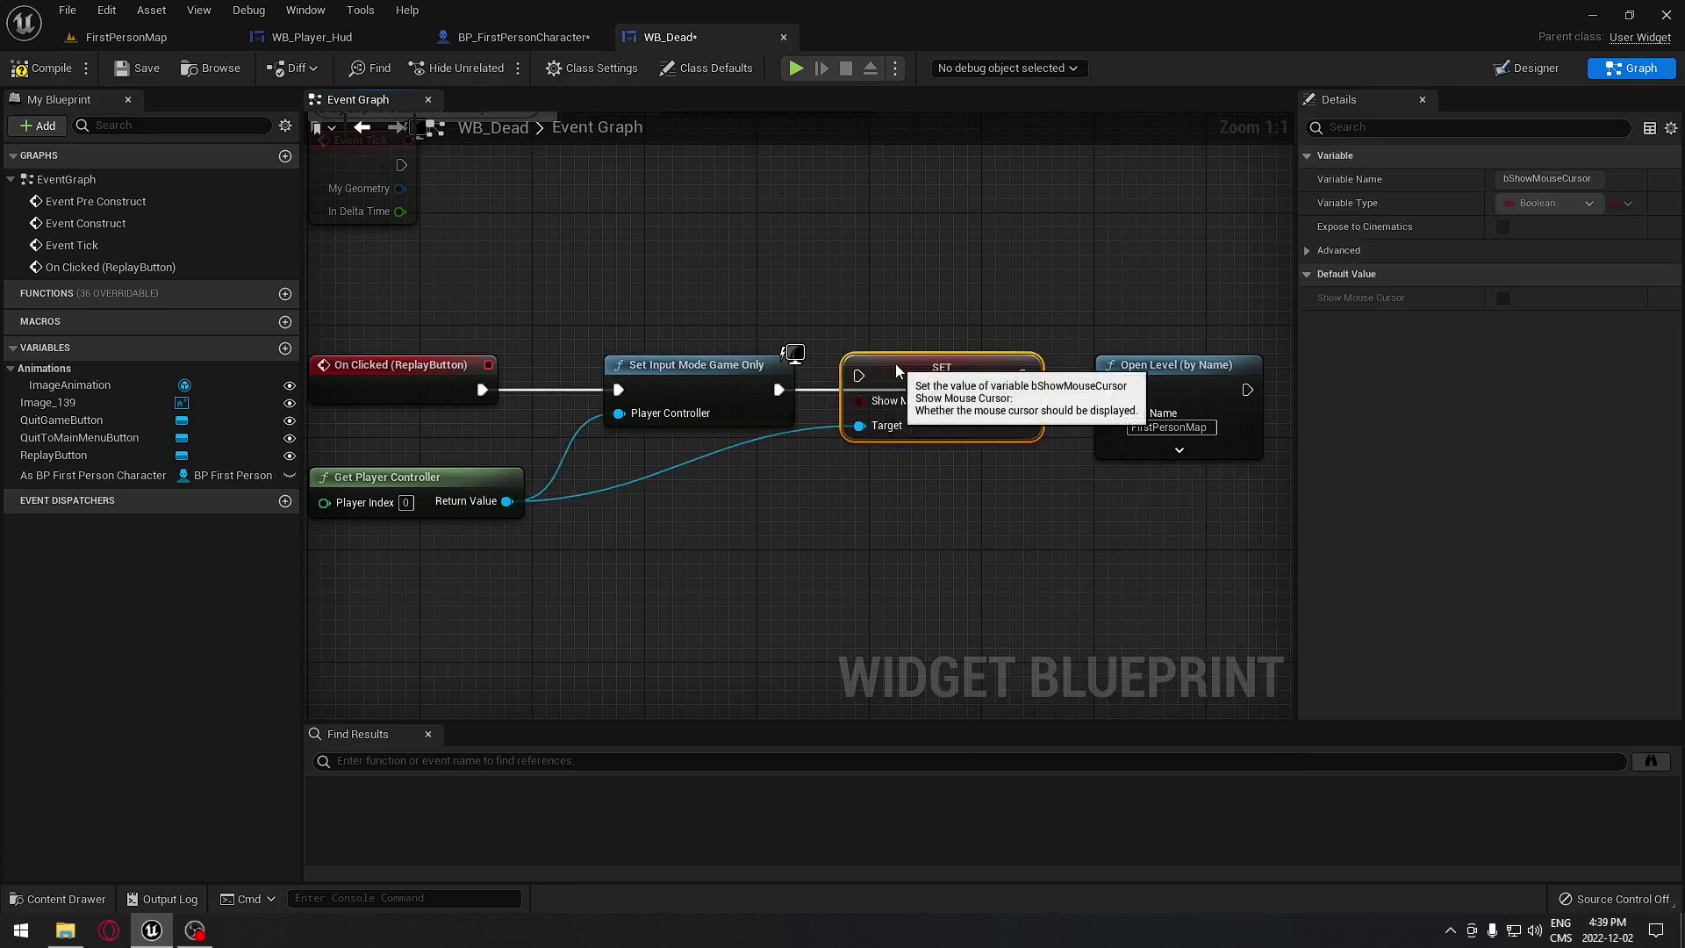
drag(794, 392, 860, 389)
drag(1024, 390, 1109, 389)
Compare against BP_FirstPersonCharacter's SET node, then compile WB_Dead.
click(527, 37)
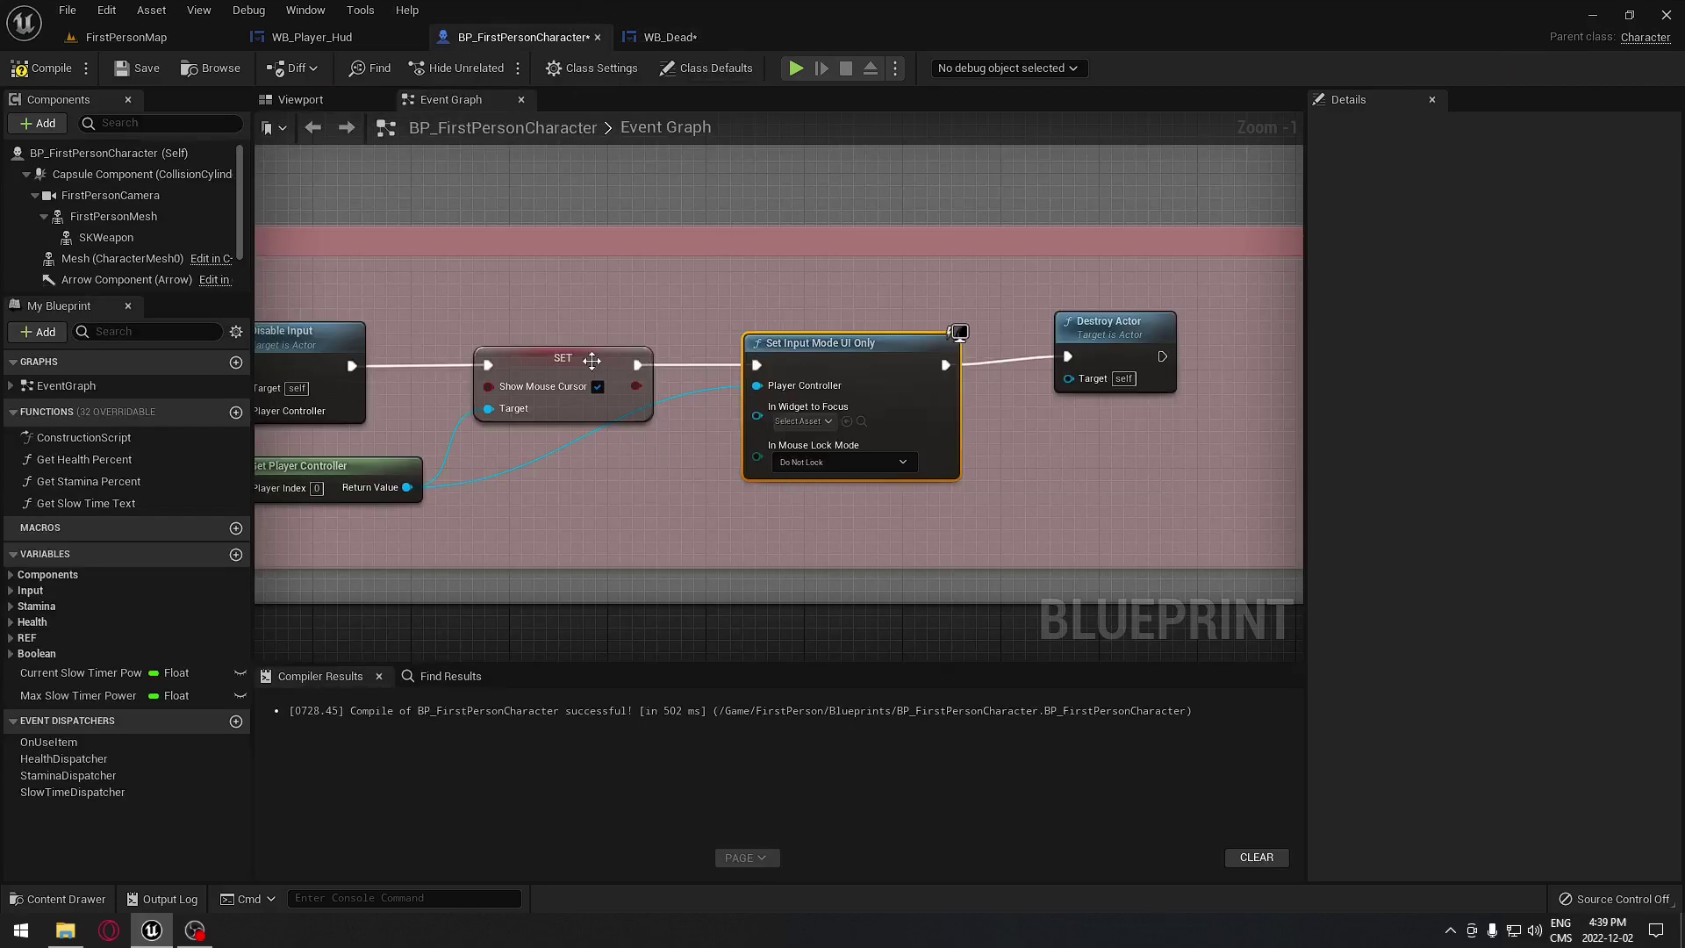
drag(488, 308, 597, 495)
click(669, 37)
drag(858, 267, 1020, 558)
right_drag(997, 235, 707, 213)
drag(784, 198, 972, 572)
right_drag(587, 554, 886, 500)
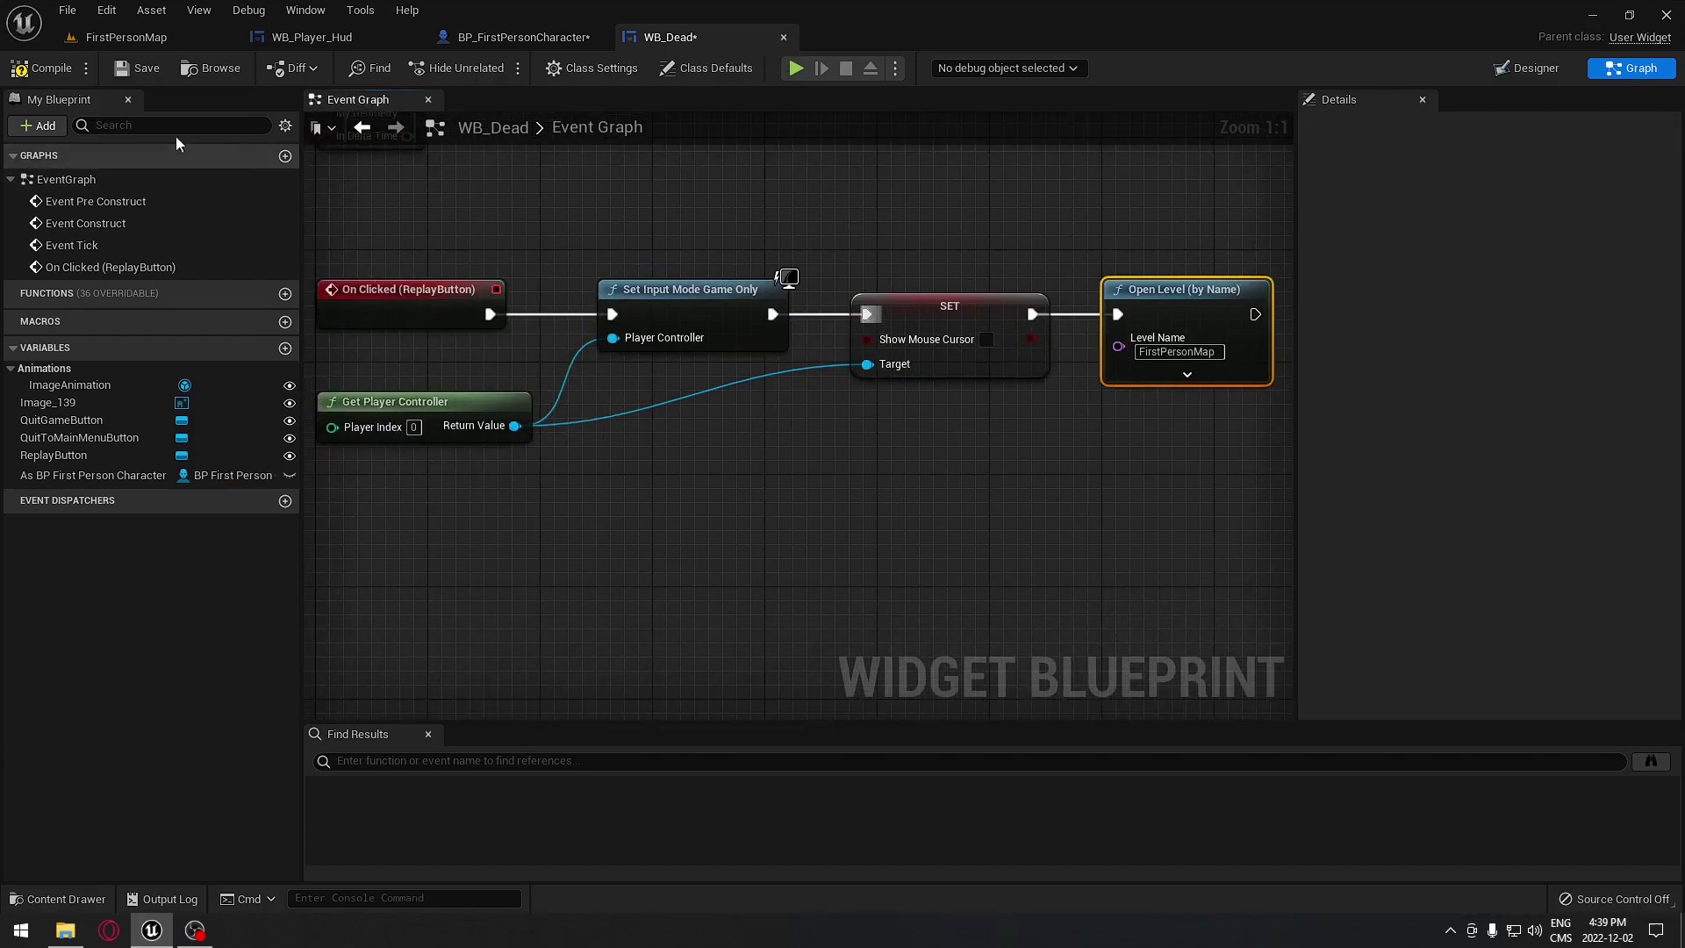
click(48, 70)
right_drag(714, 475, 746, 461)
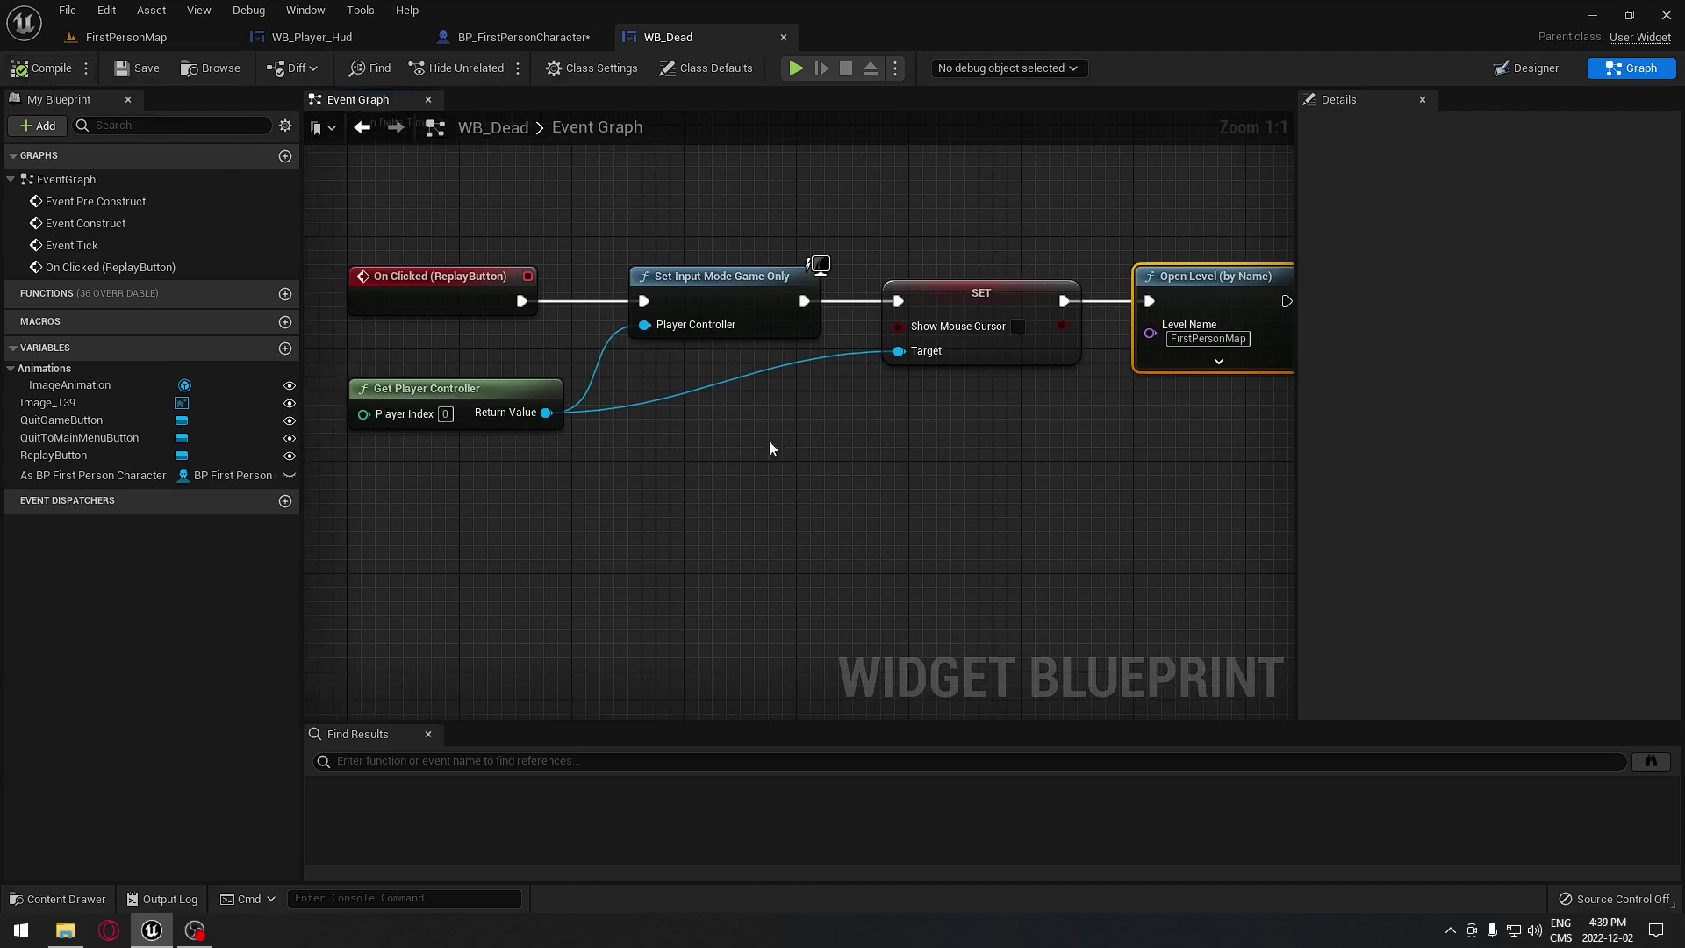
Create an On Clicked event for QuitToMainMenuButton from the Designer's Details panel.
click(1566, 74)
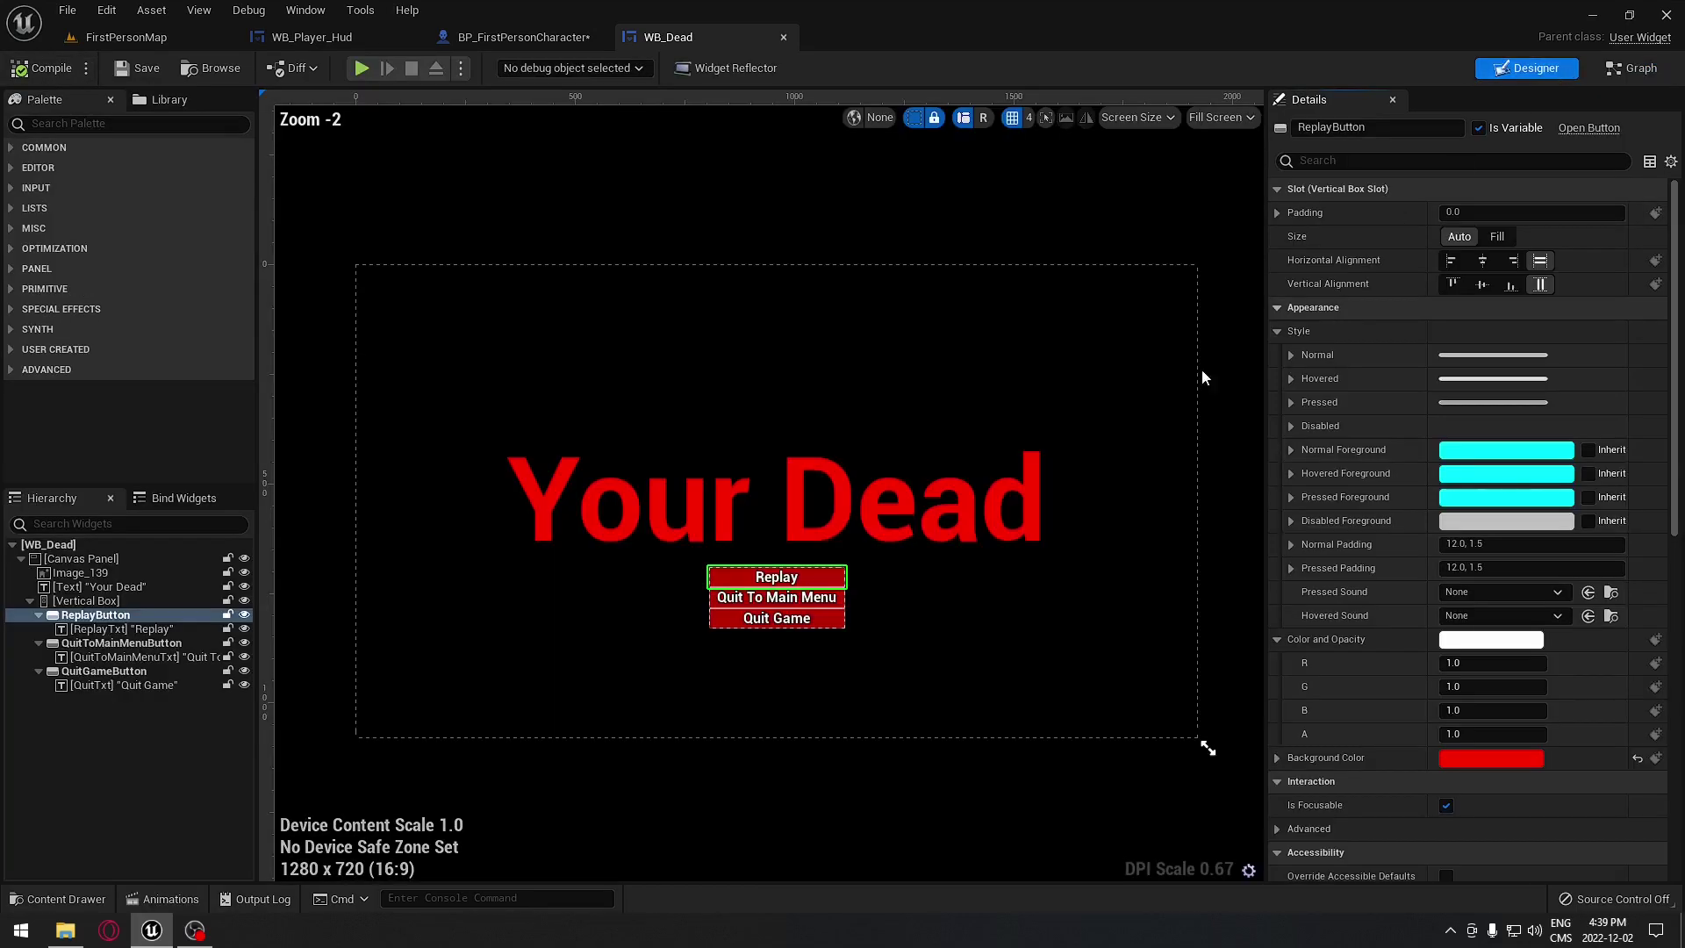
click(840, 606)
scroll(842, 608, up, 5)
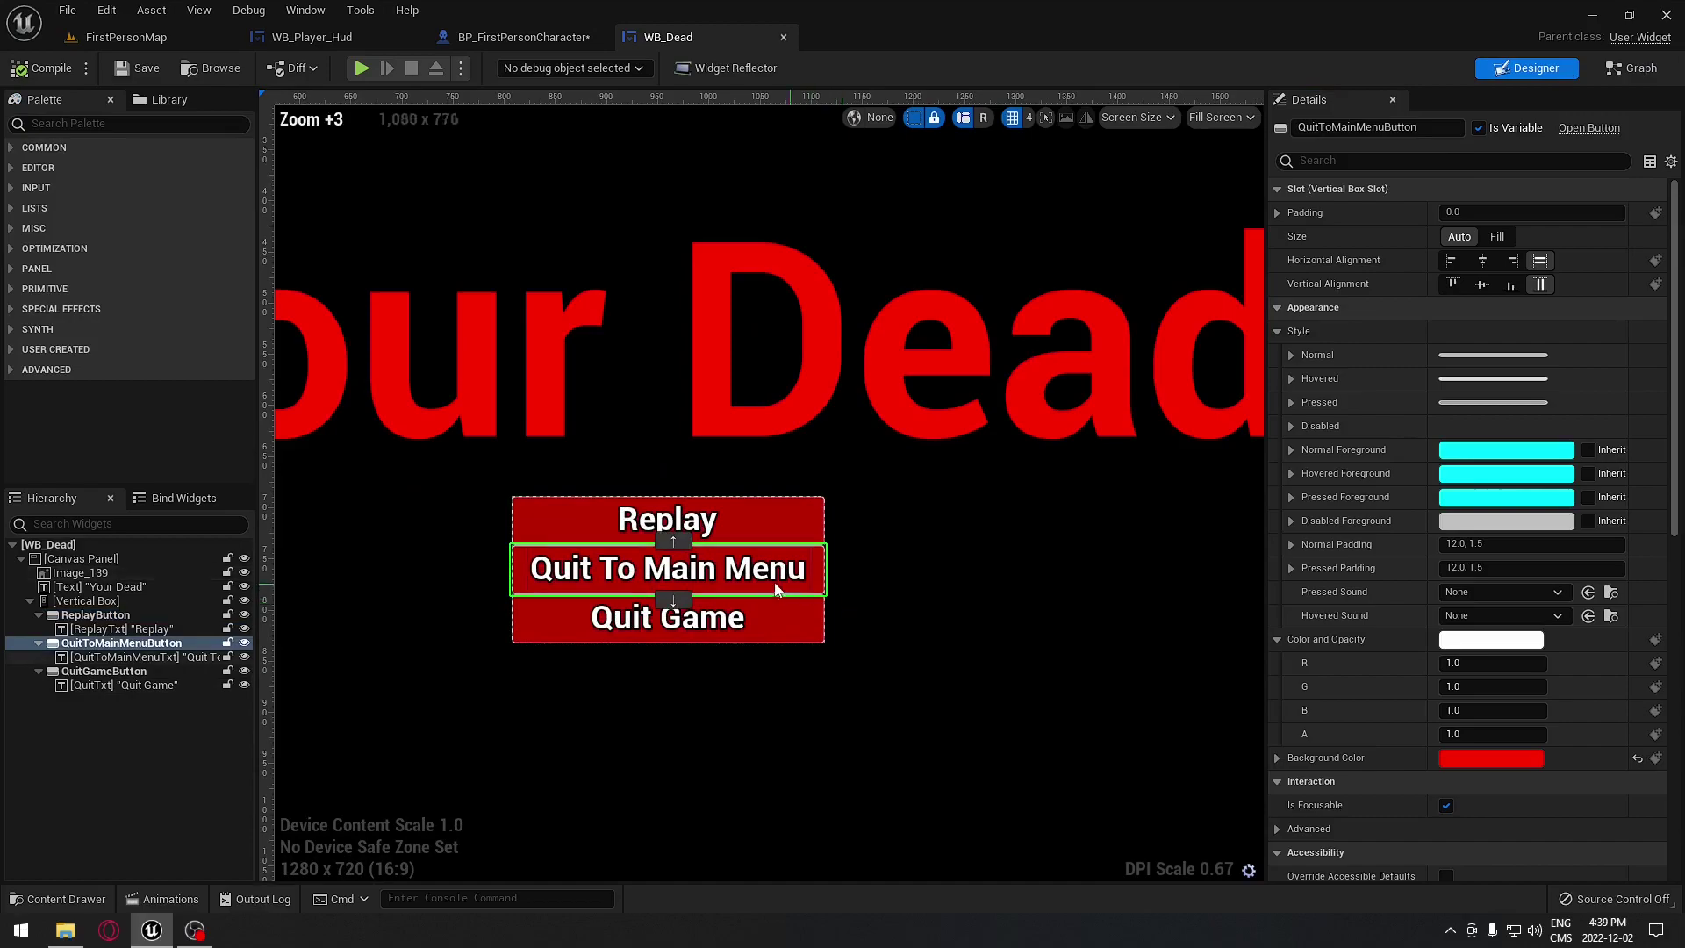
drag(1677, 458, 1677, 667)
scroll(1524, 775, down, 4)
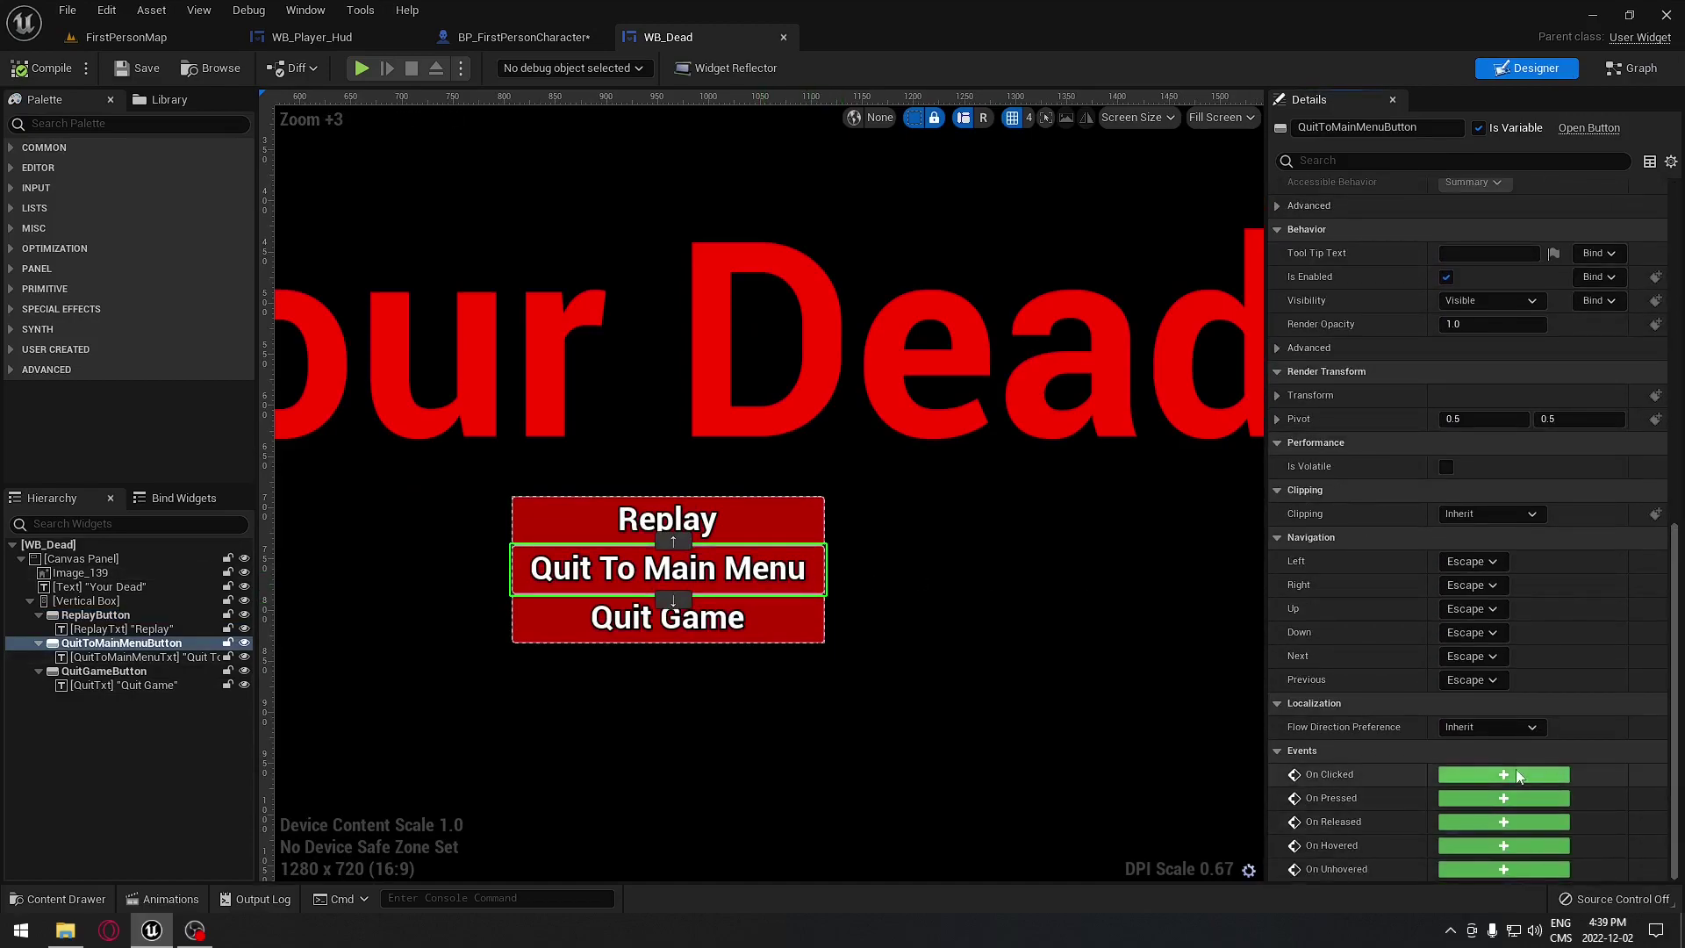
click(1501, 775)
Attach an Open Level (by Name) node to the Quit To Main Menu click event.
right_drag(983, 550, 661, 590)
drag(576, 588, 671, 582)
text(open)
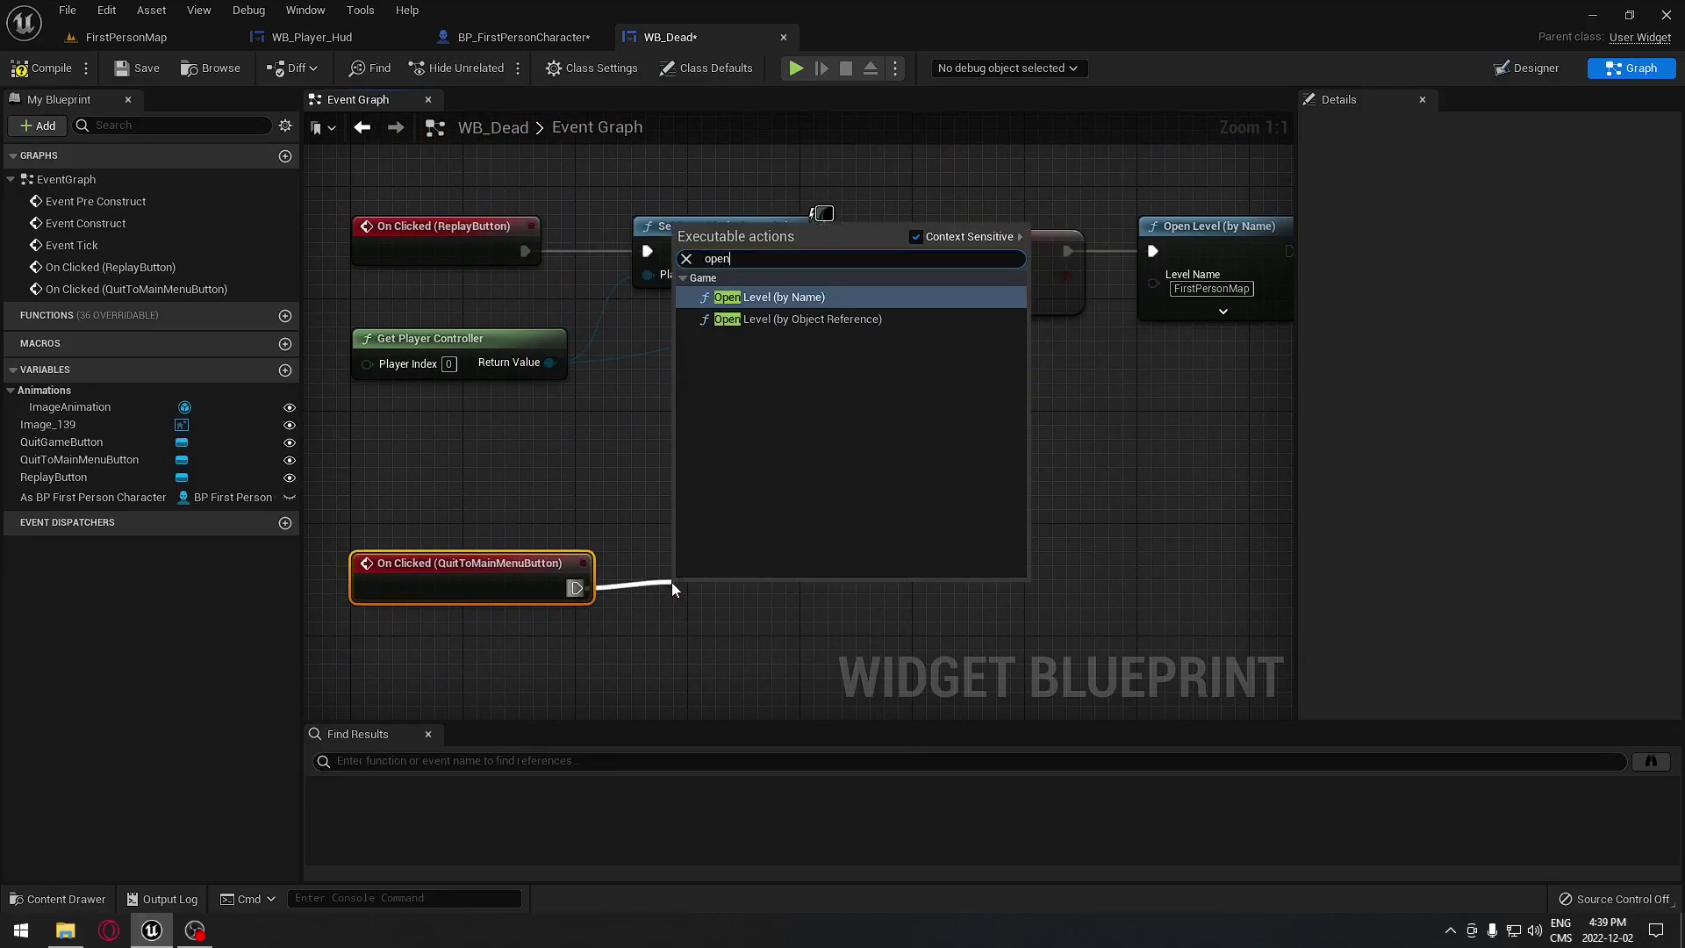
click(772, 297)
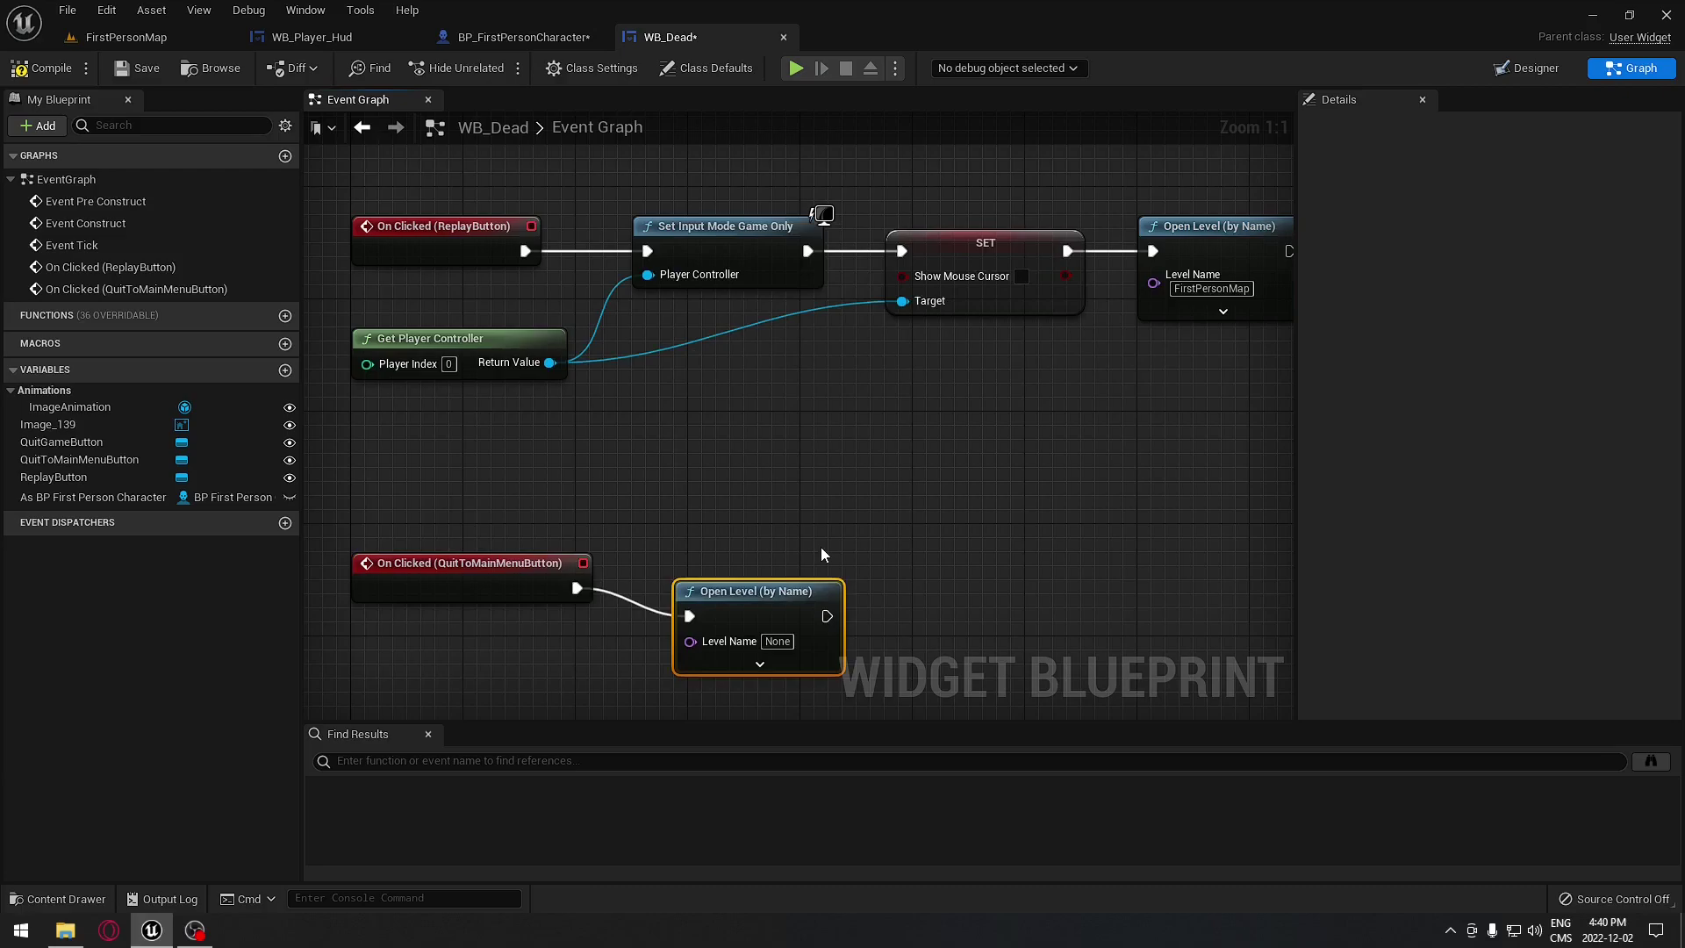
drag(754, 614, 783, 586)
Review the graph nodes and check BP_FirstPersonCharacter's Set Input Mode UI Only node.
drag(572, 182, 989, 458)
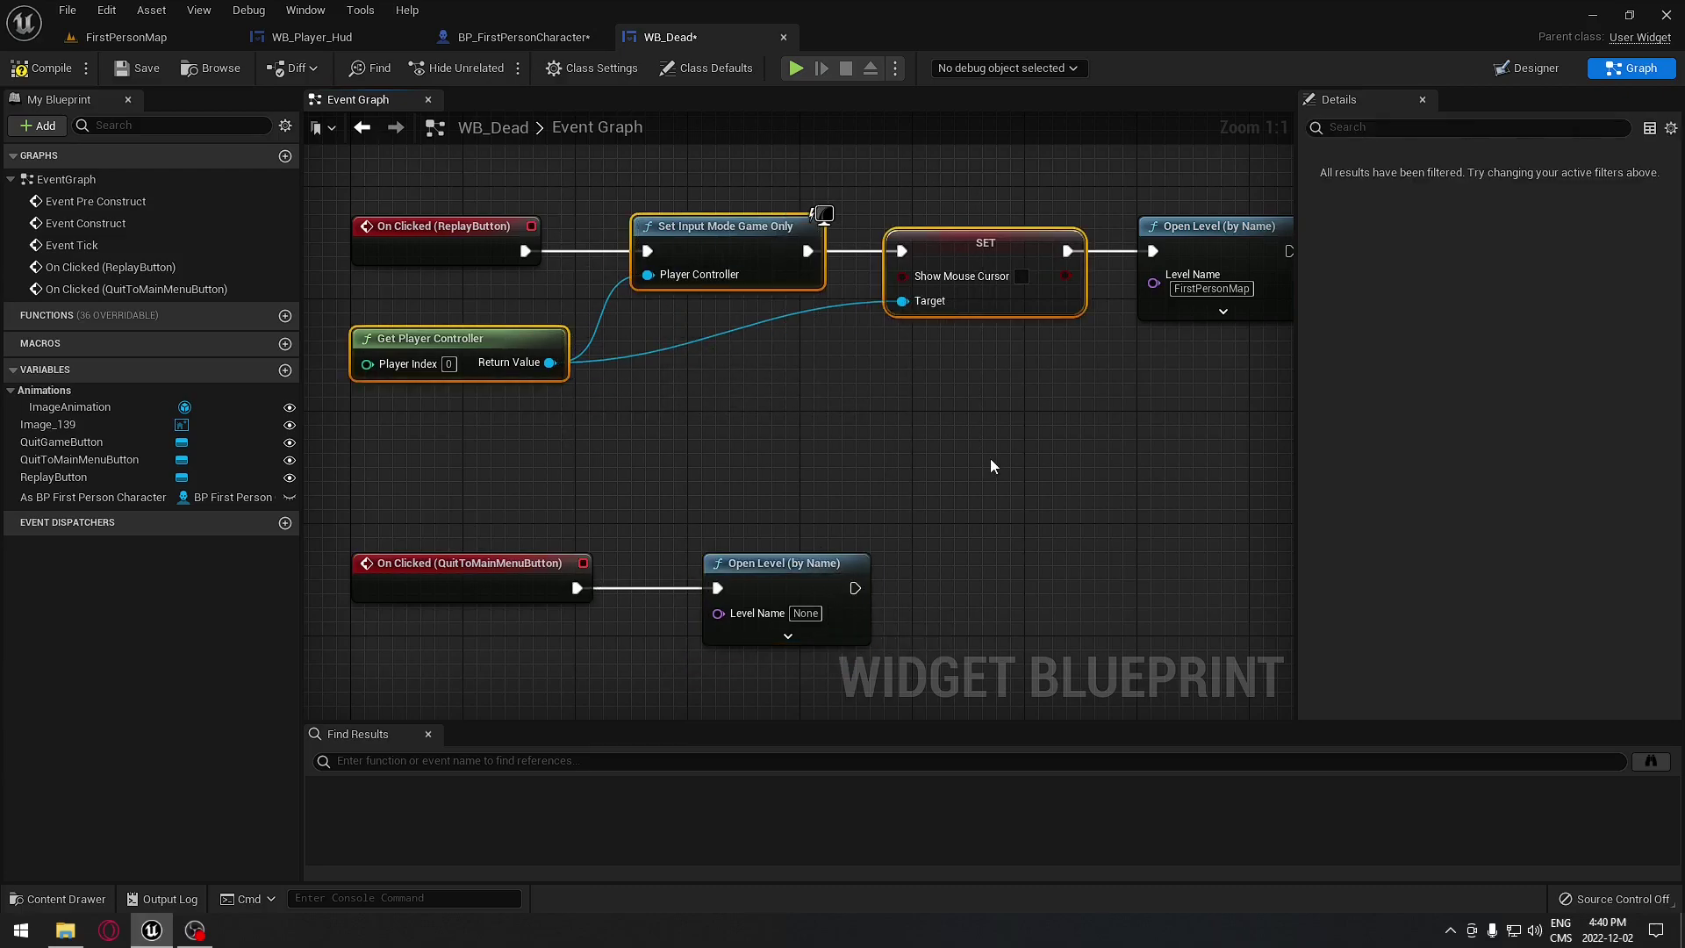
click(772, 570)
drag(779, 491, 842, 638)
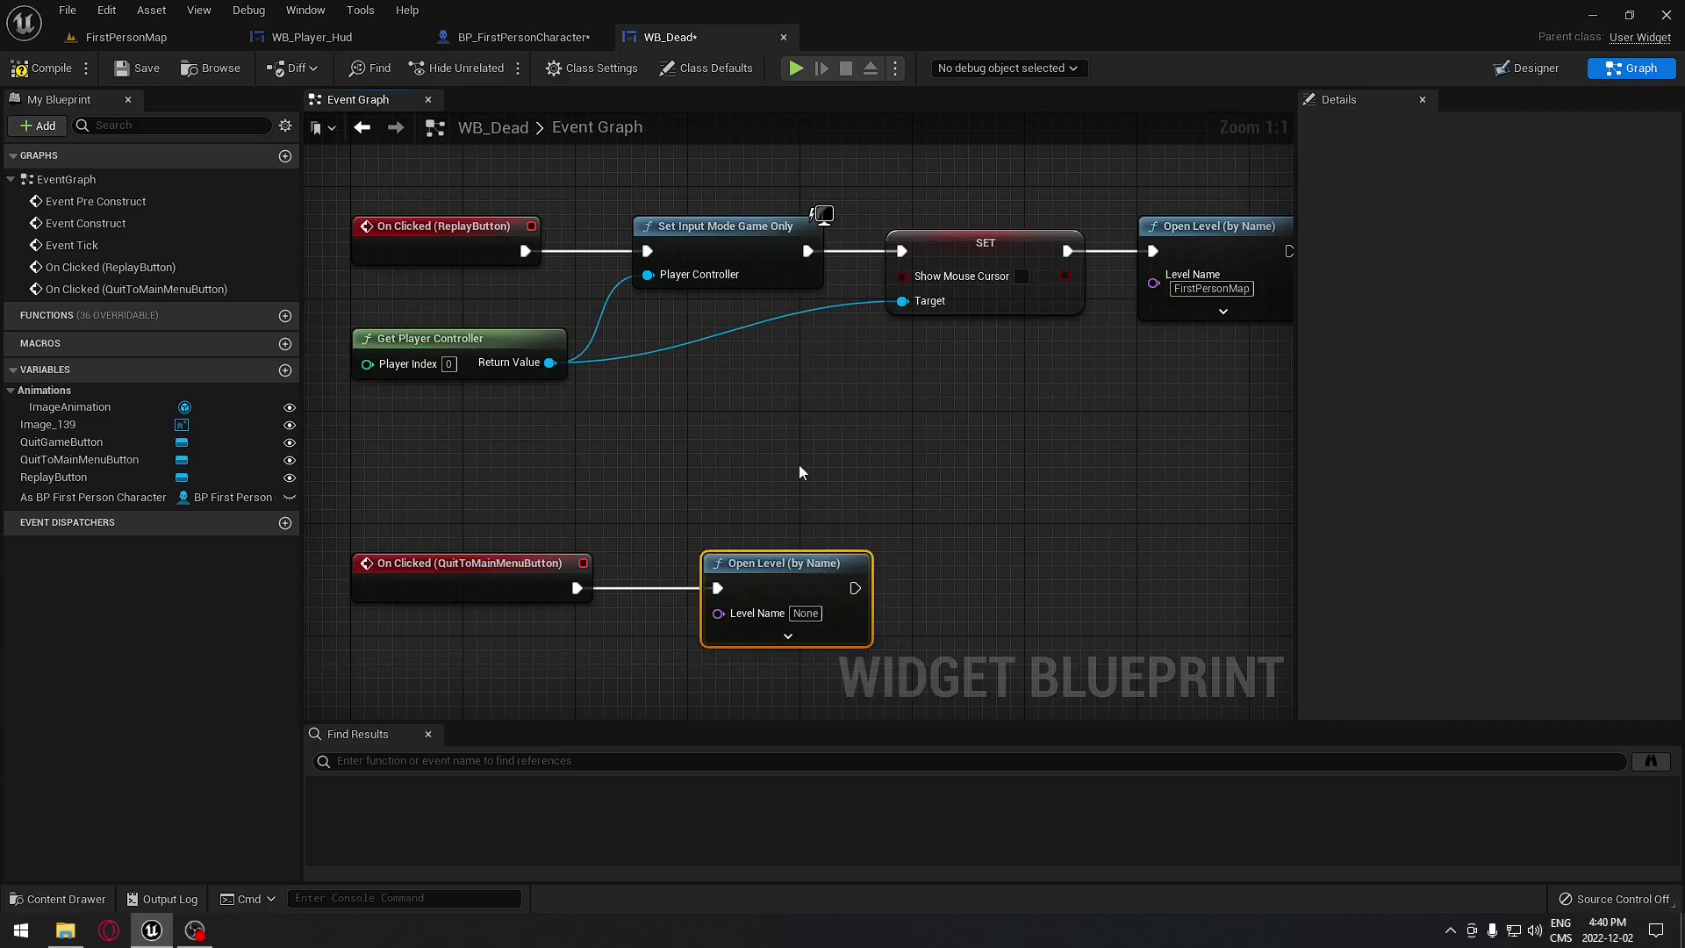
click(516, 39)
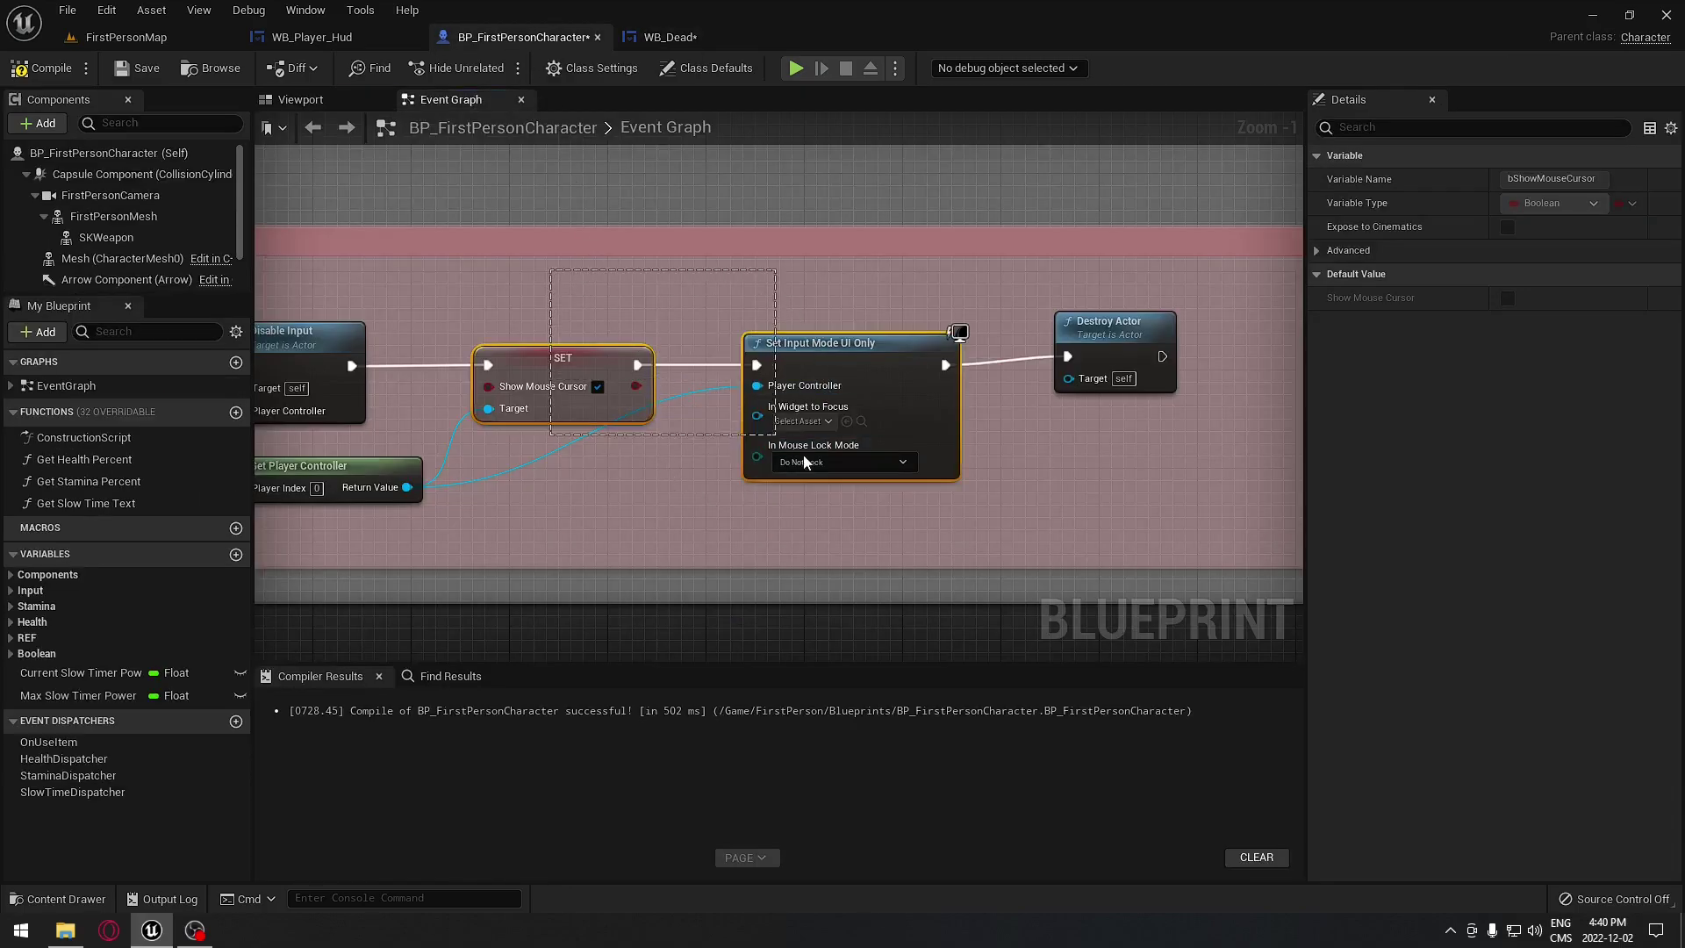
click(791, 361)
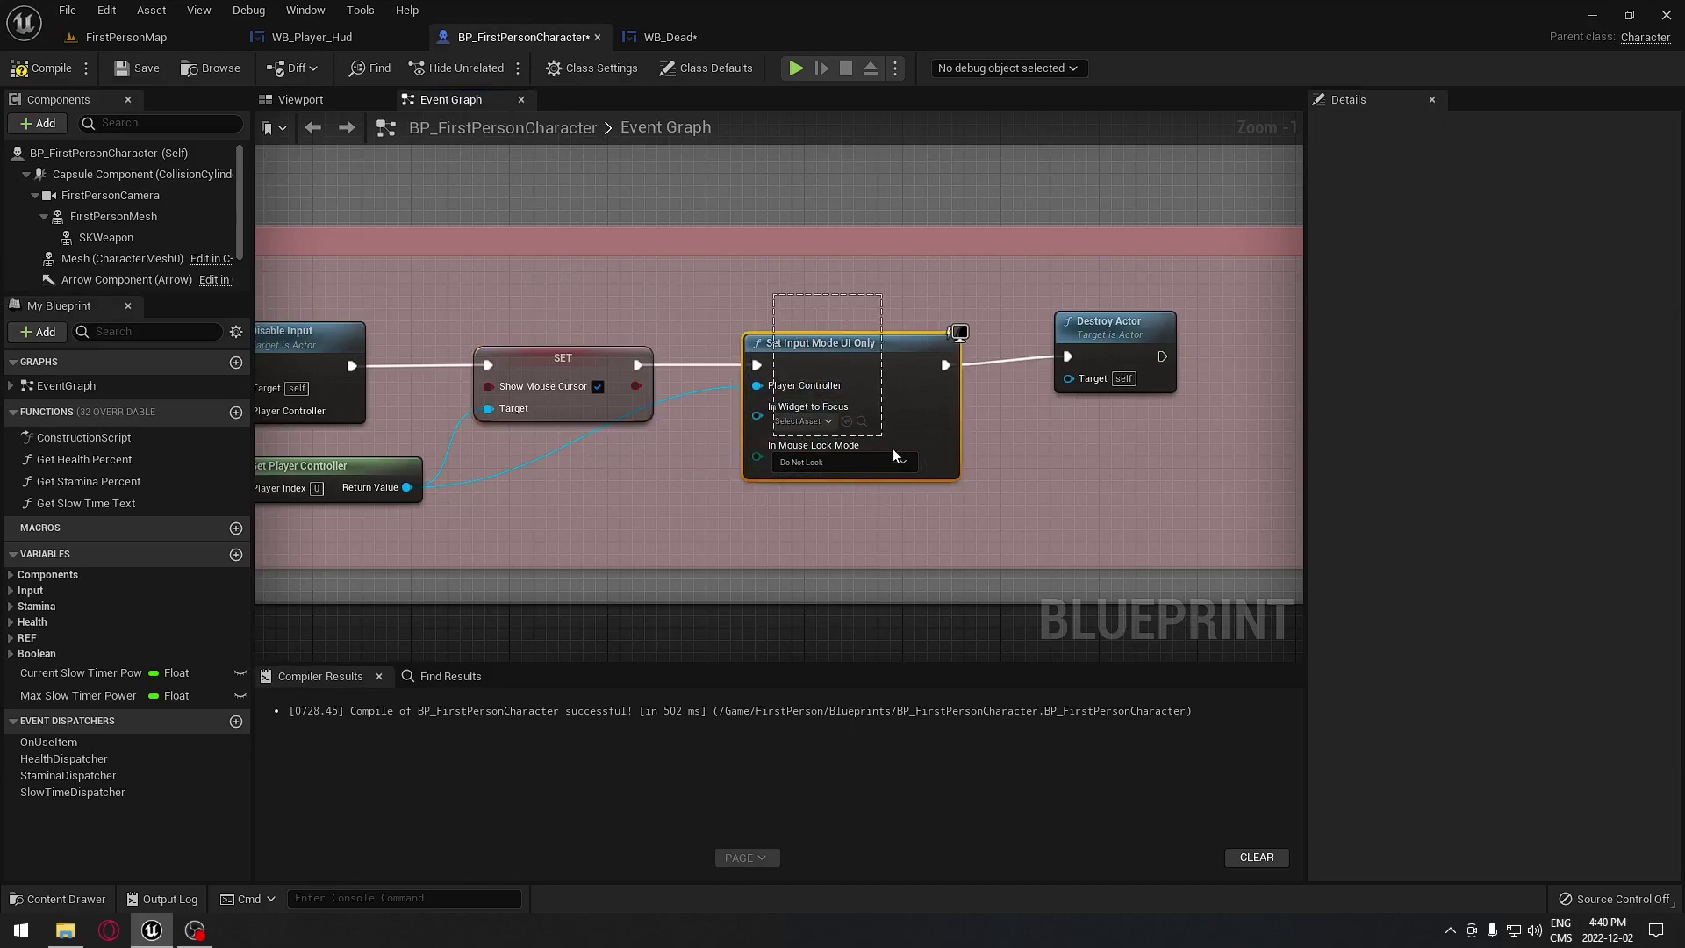
click(653, 42)
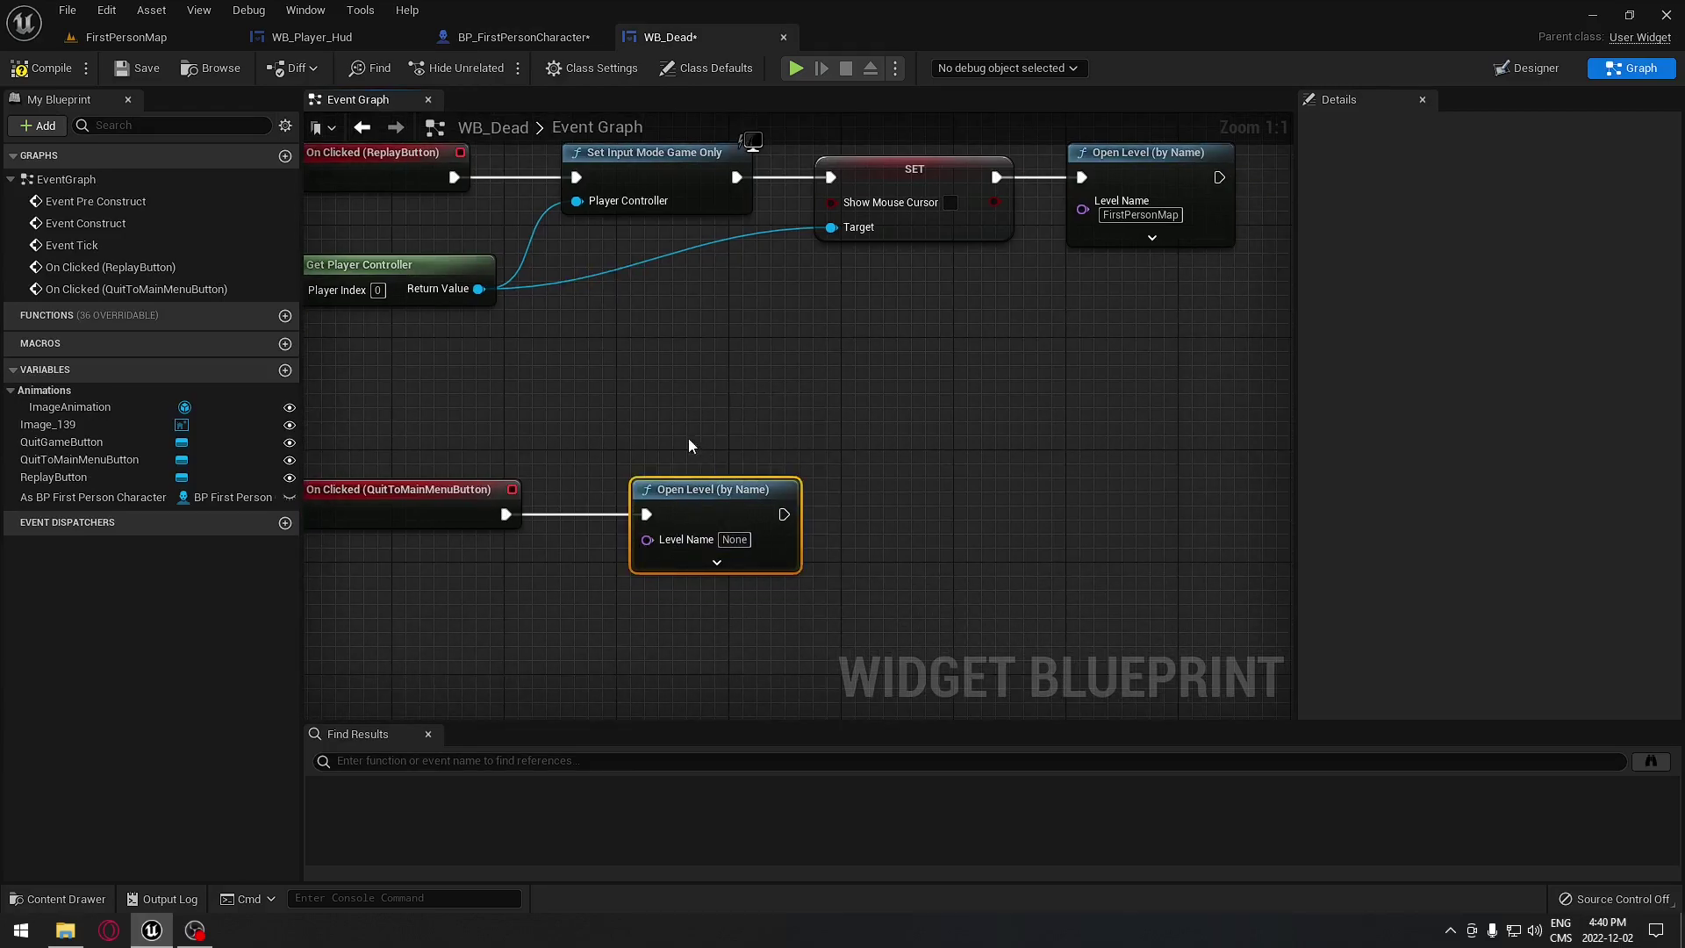
Browse the Content Drawer's Maps folders to confirm the MainMenuMap and FirstPersonMap names.
right_drag(687, 380, 794, 372)
click(840, 532)
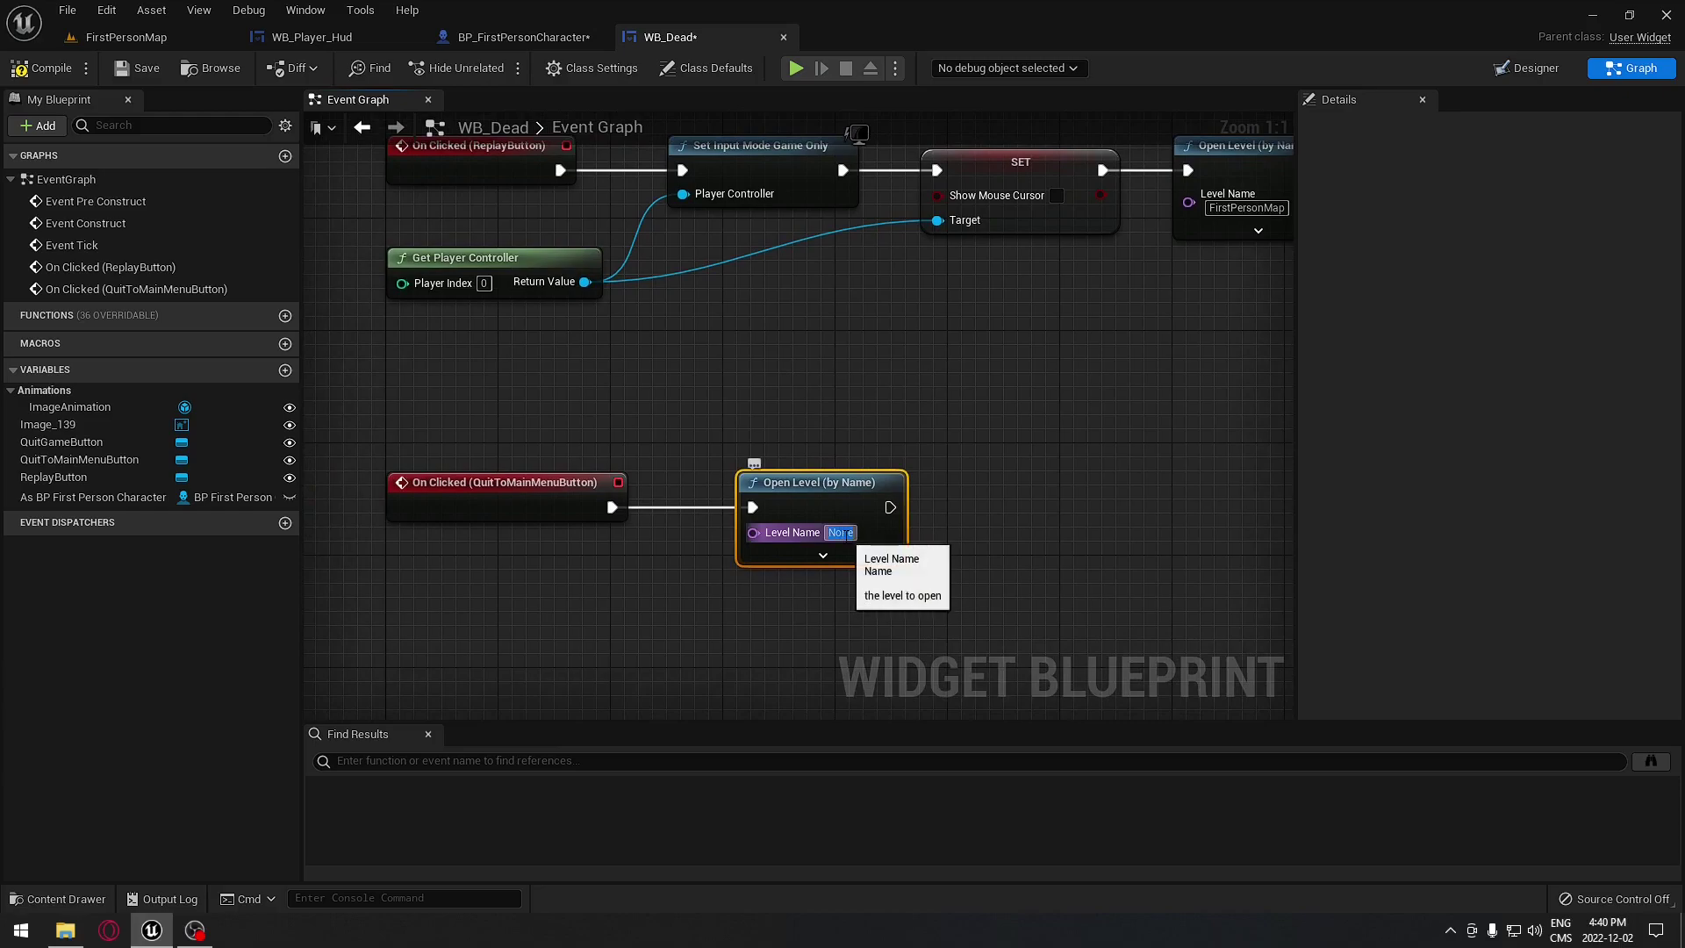
click(57, 899)
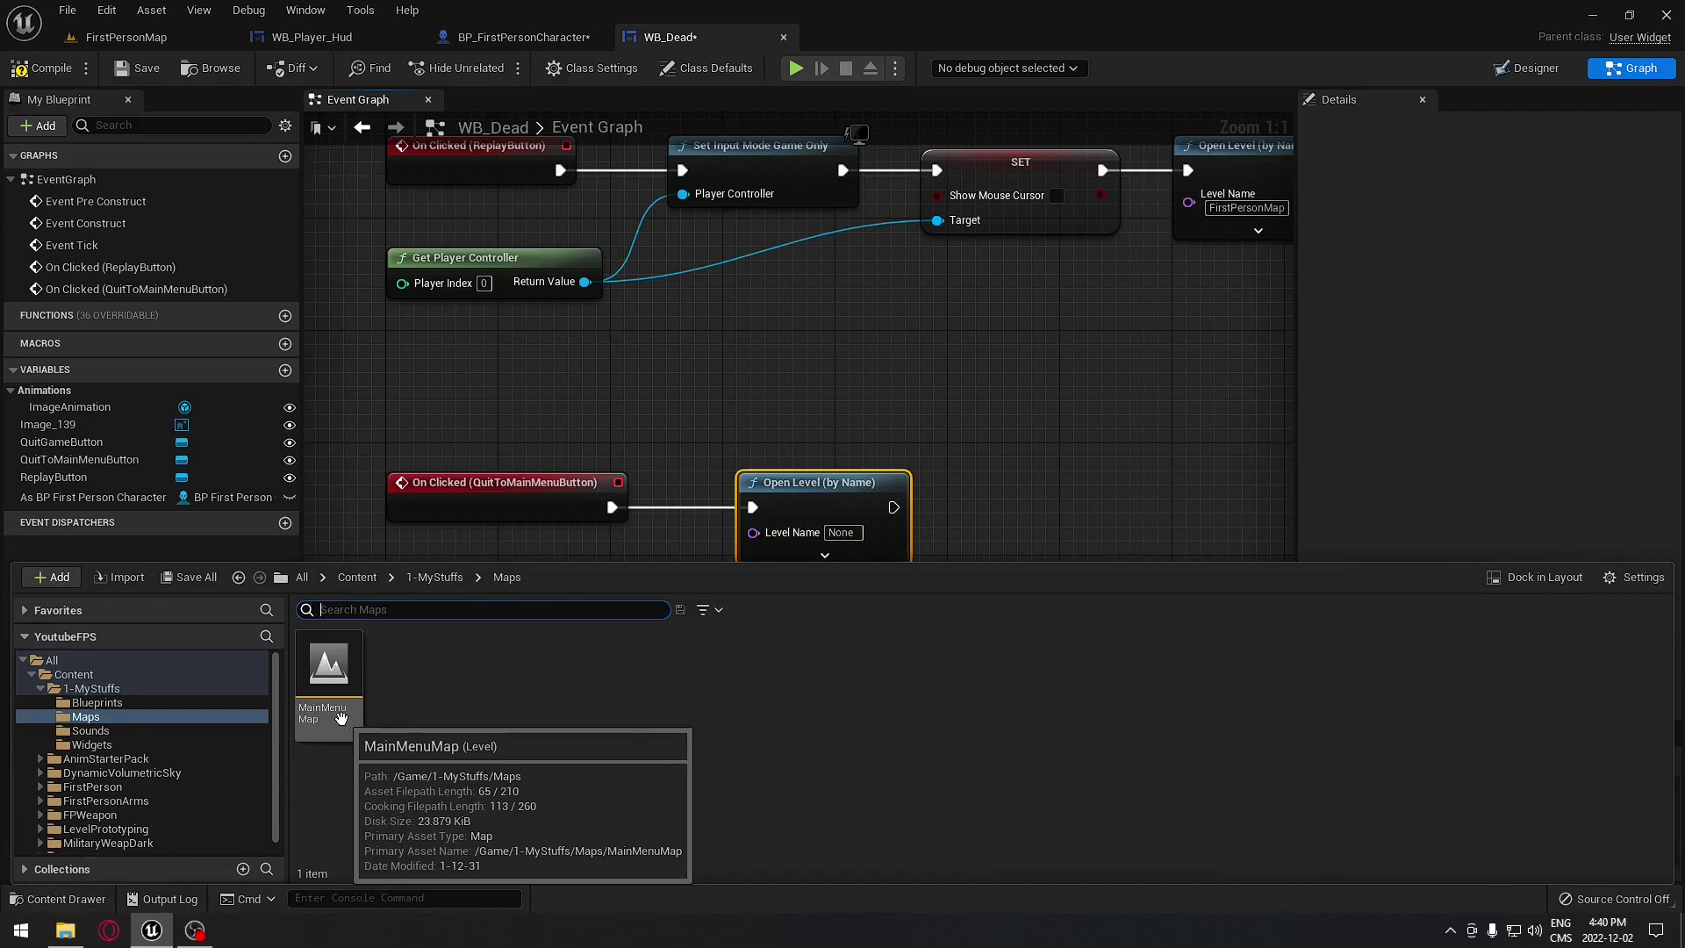
click(115, 688)
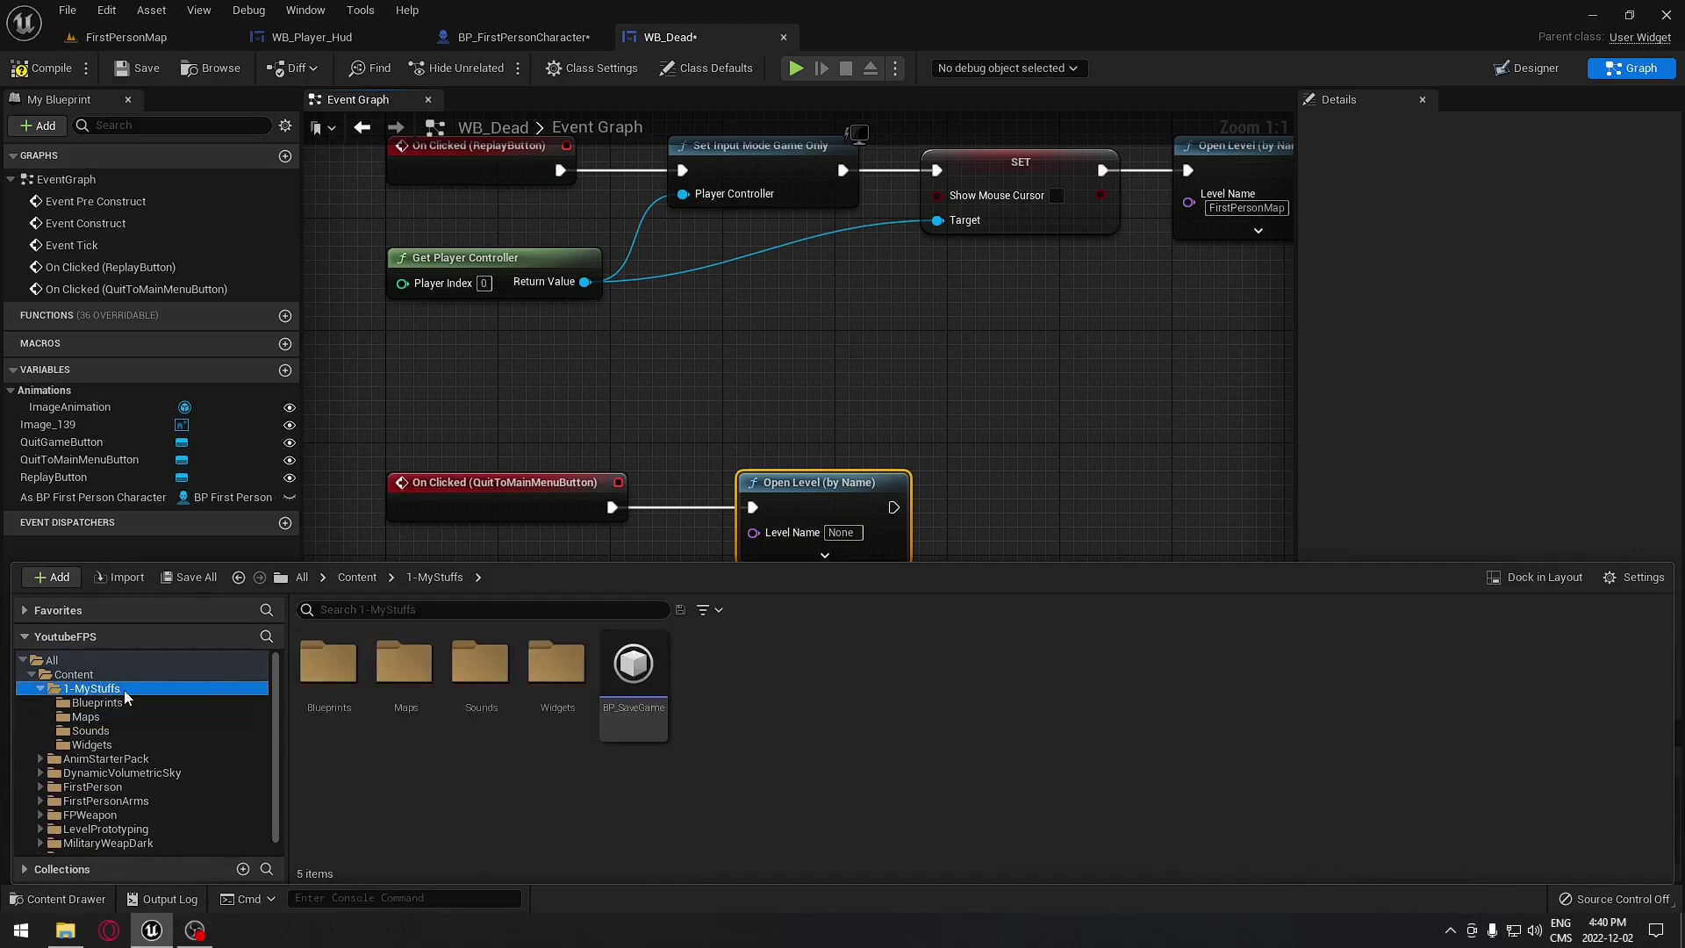
click(105, 717)
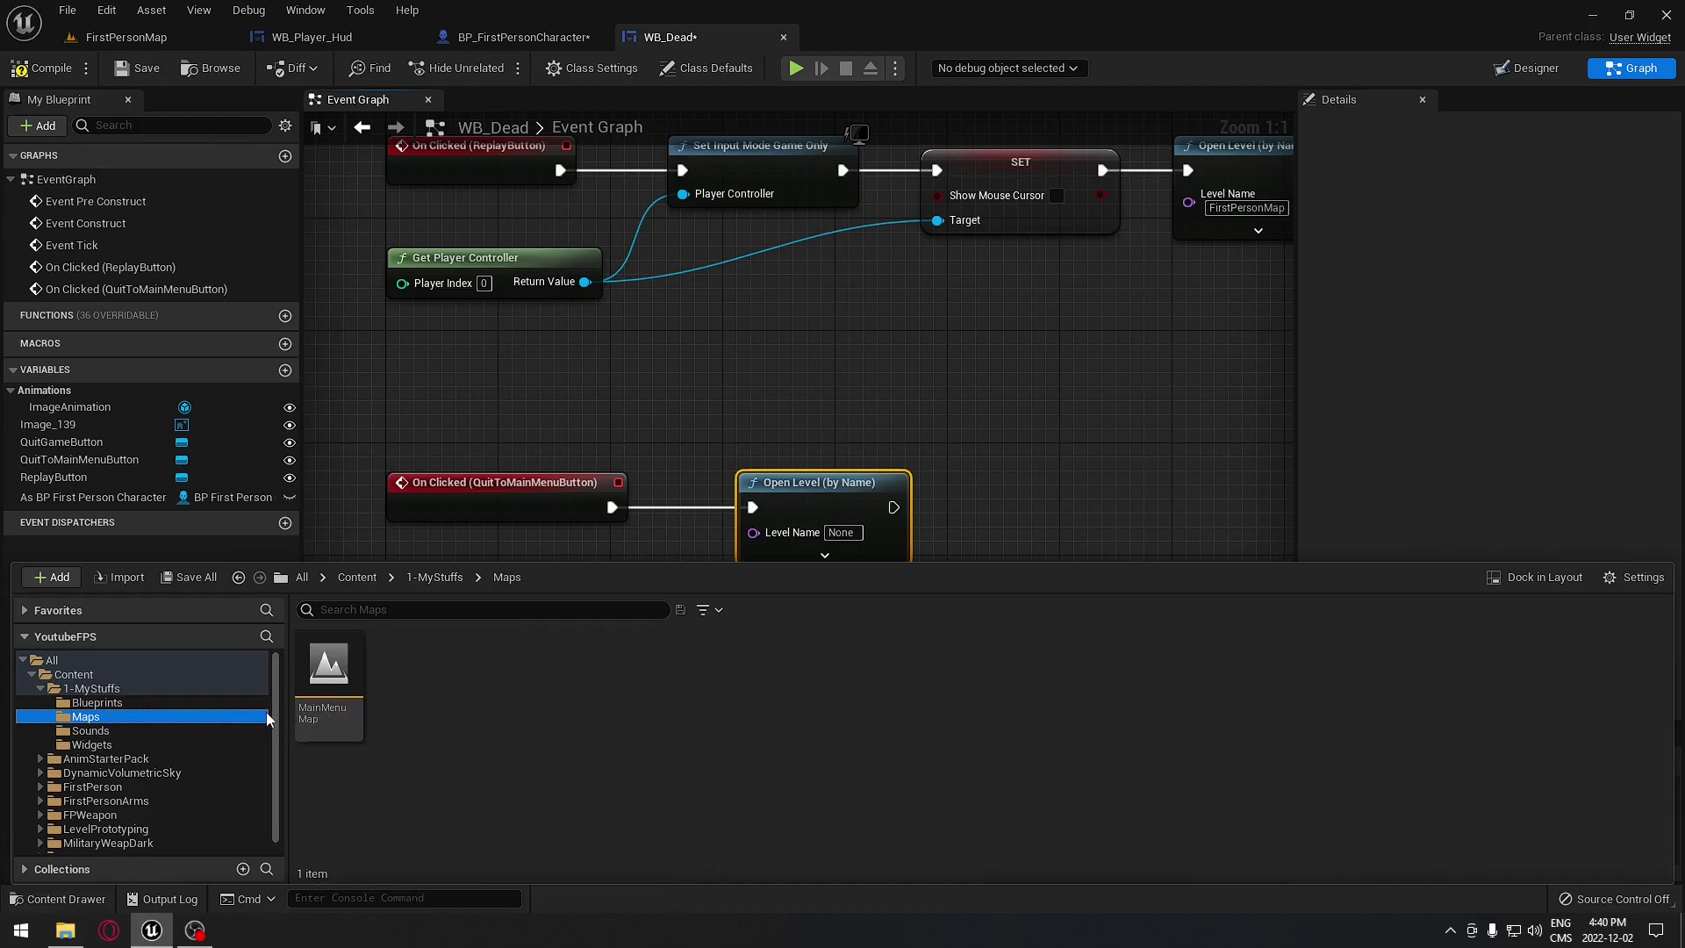
click(41, 787)
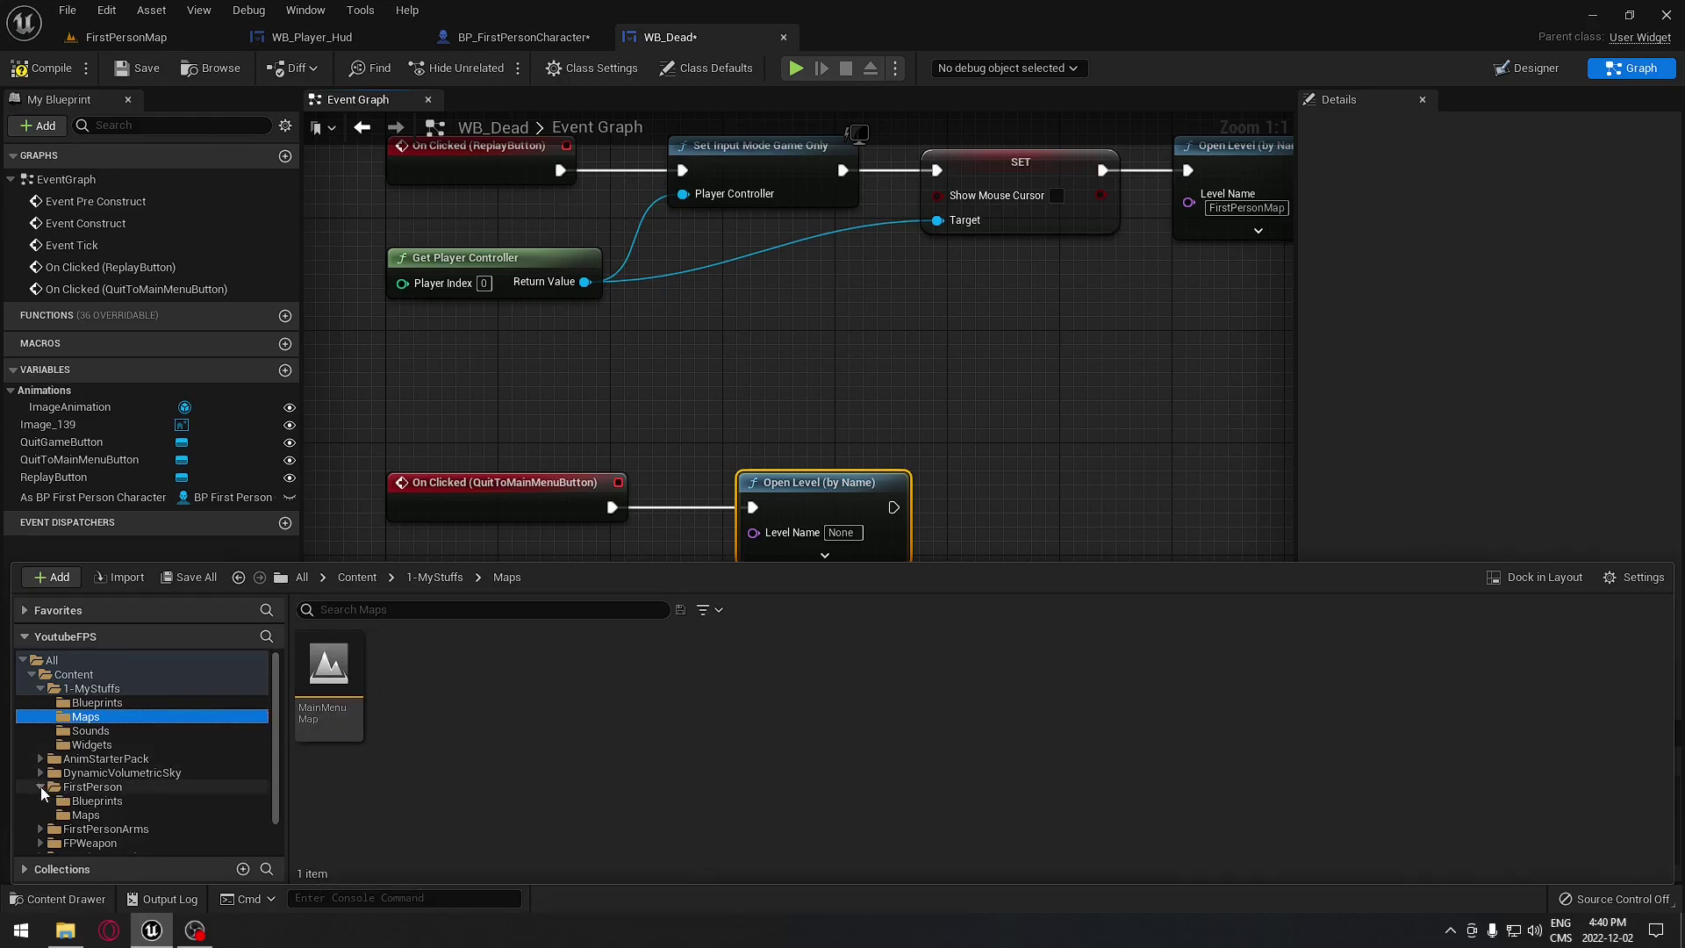
click(98, 818)
click(324, 681)
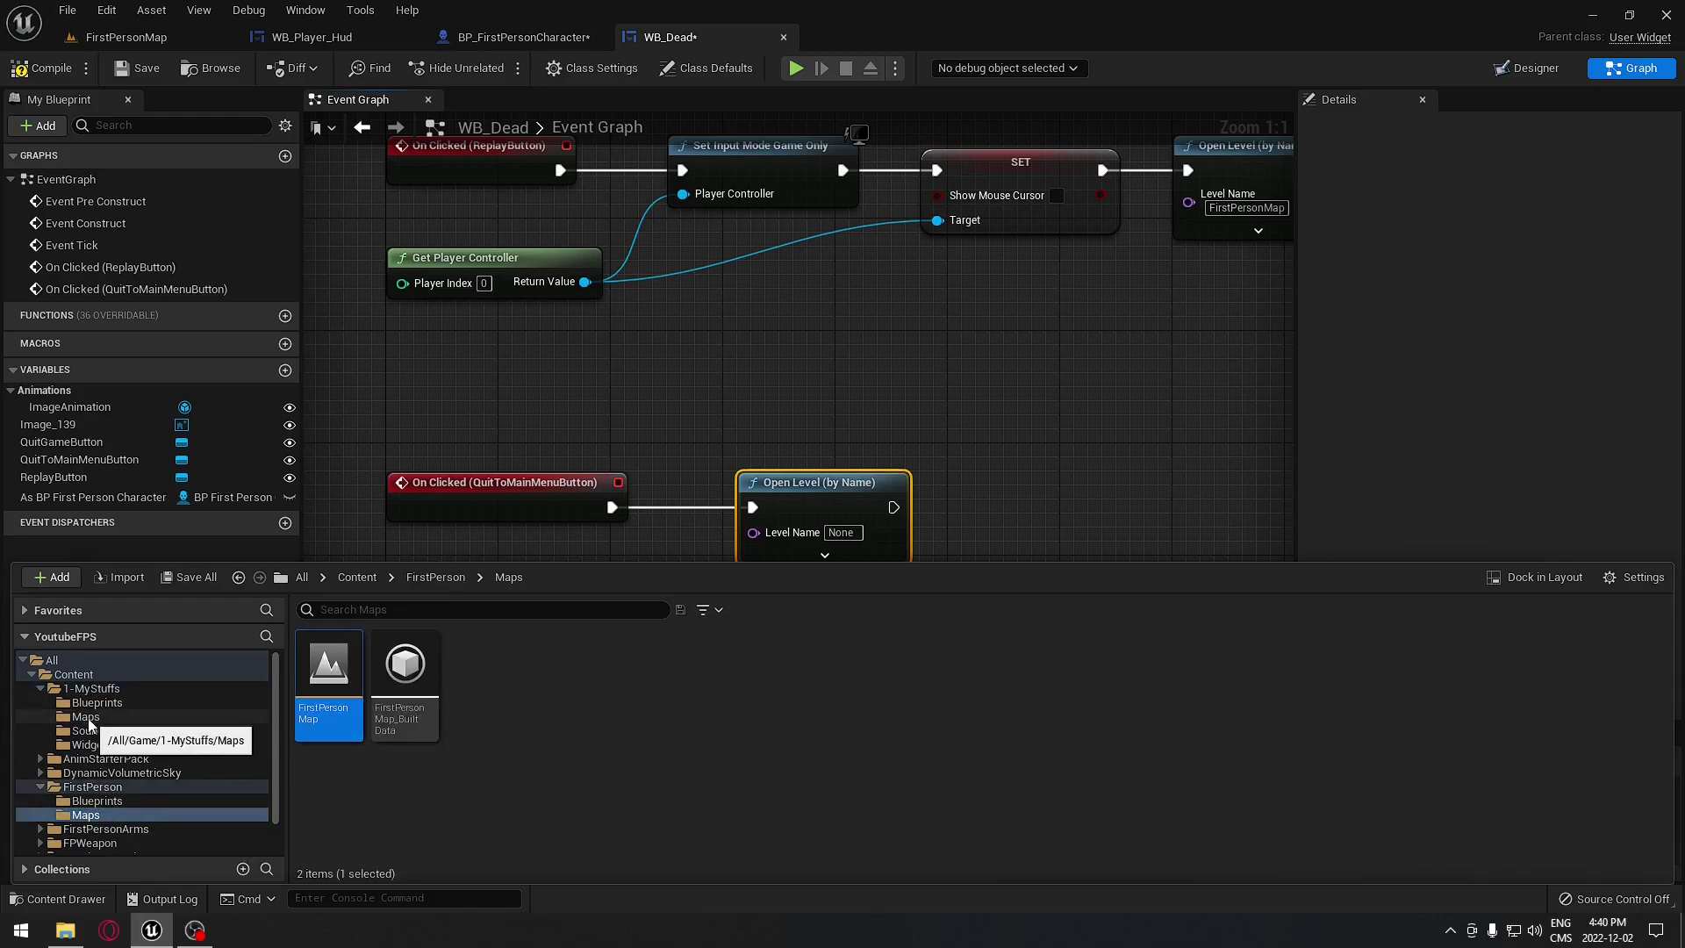
click(259, 690)
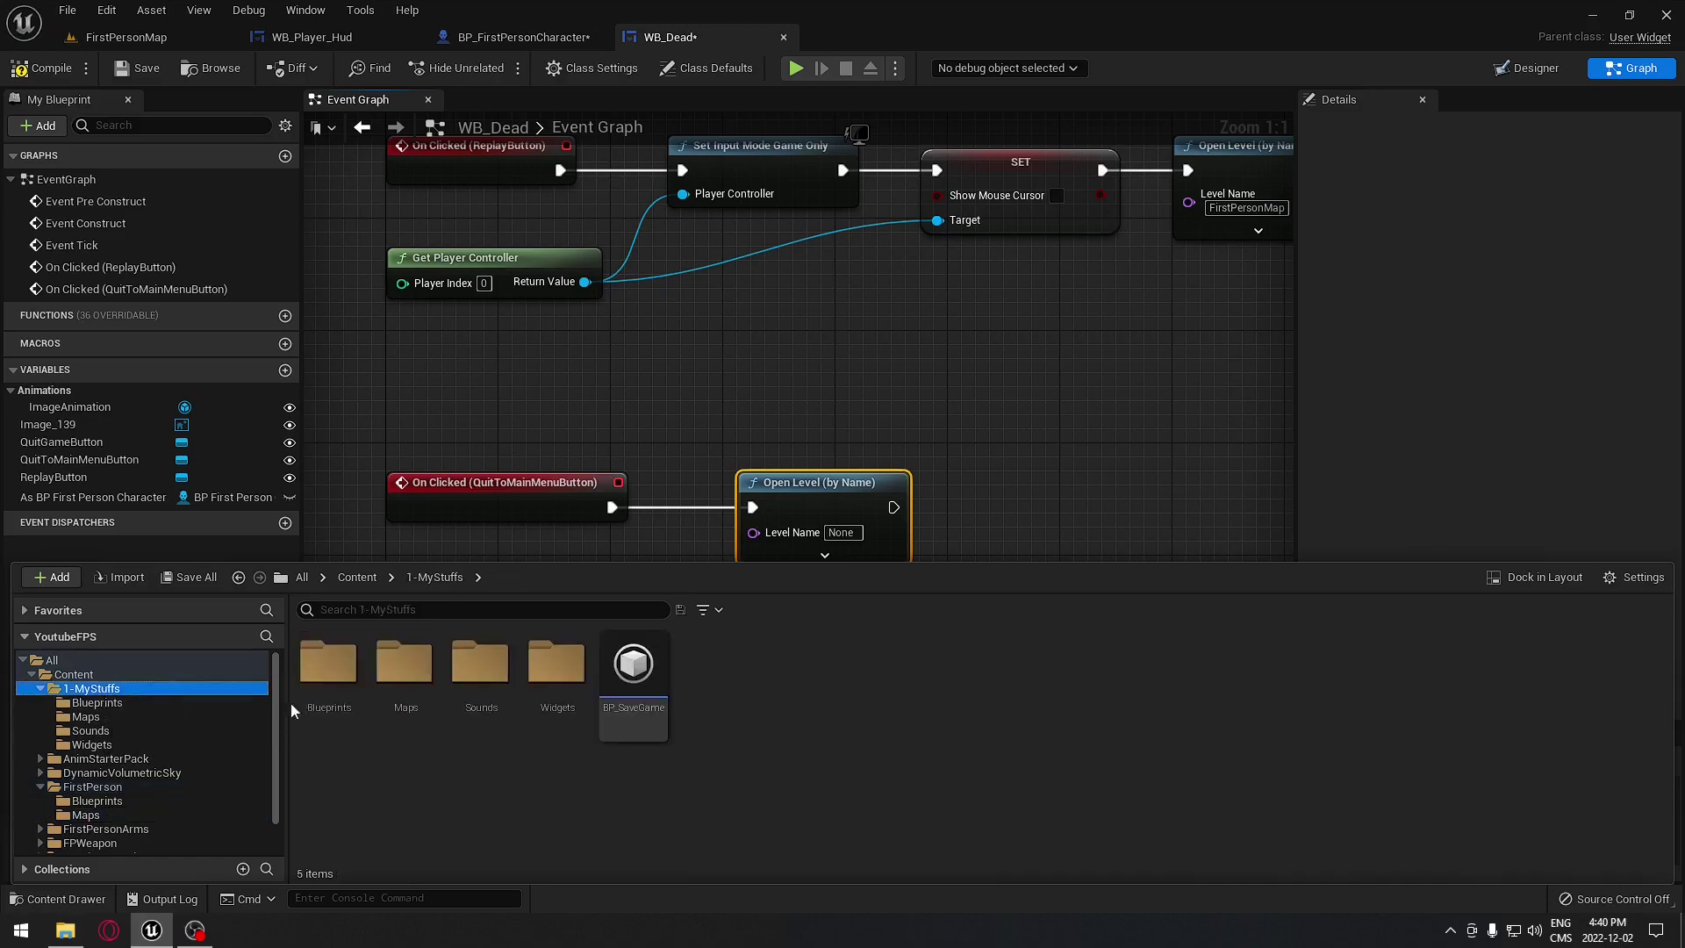
click(85, 718)
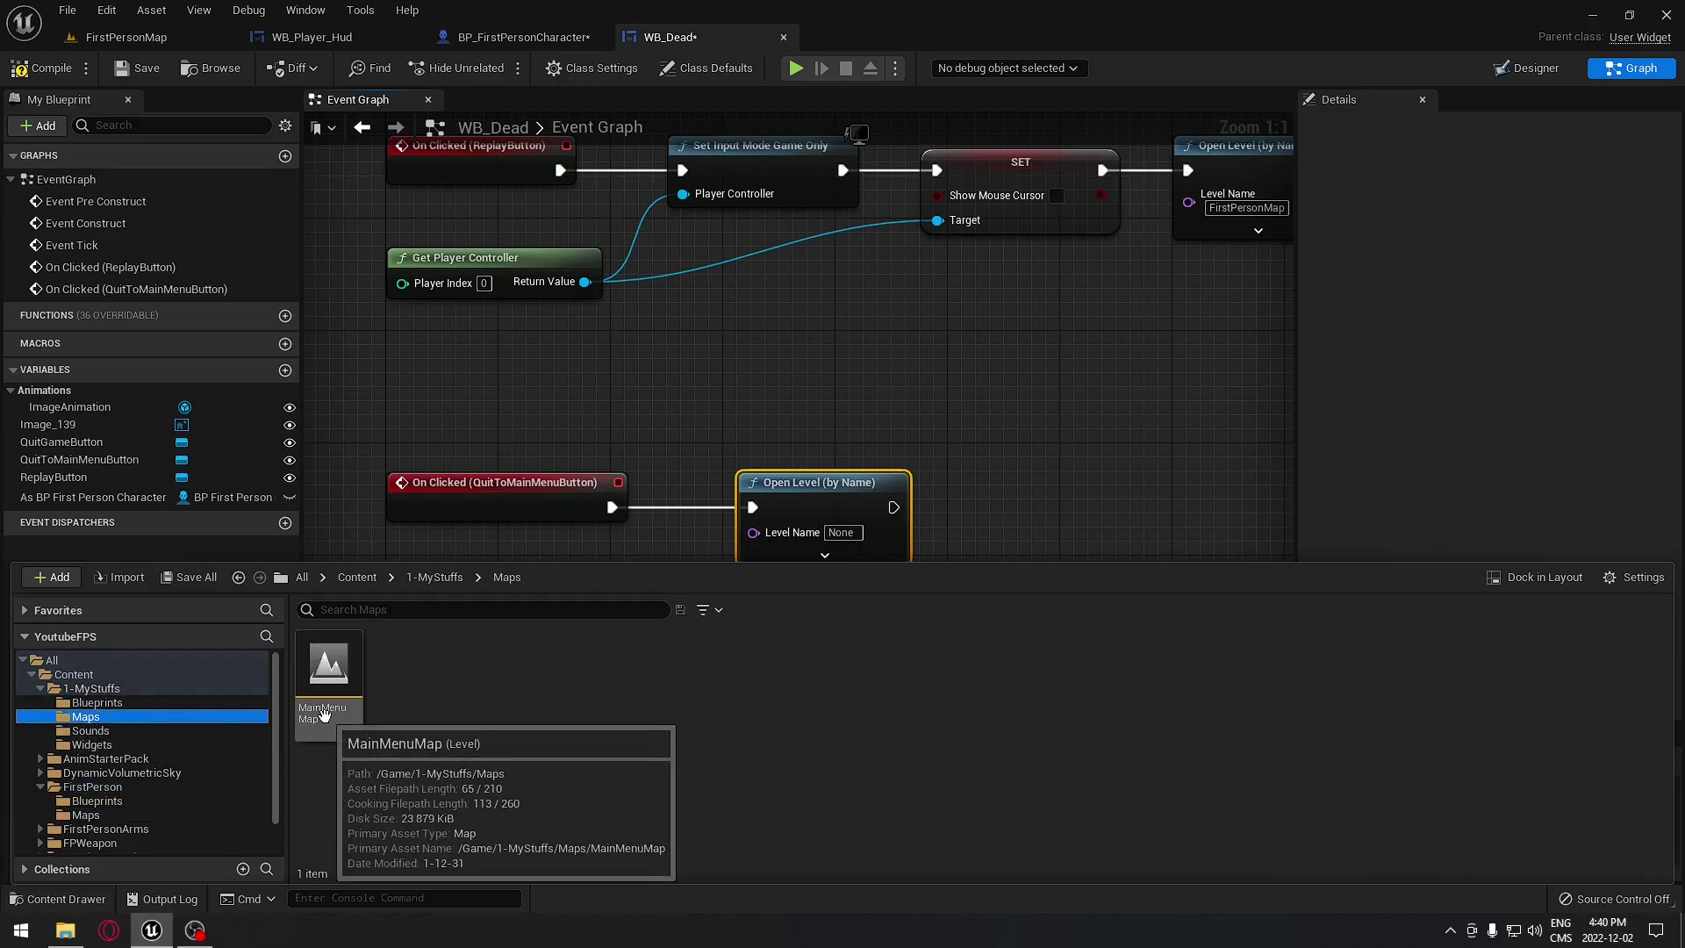
Set the Open Level node's Level Name to MainMenuMap and compile WB_Dead.
click(841, 533)
text(Main)
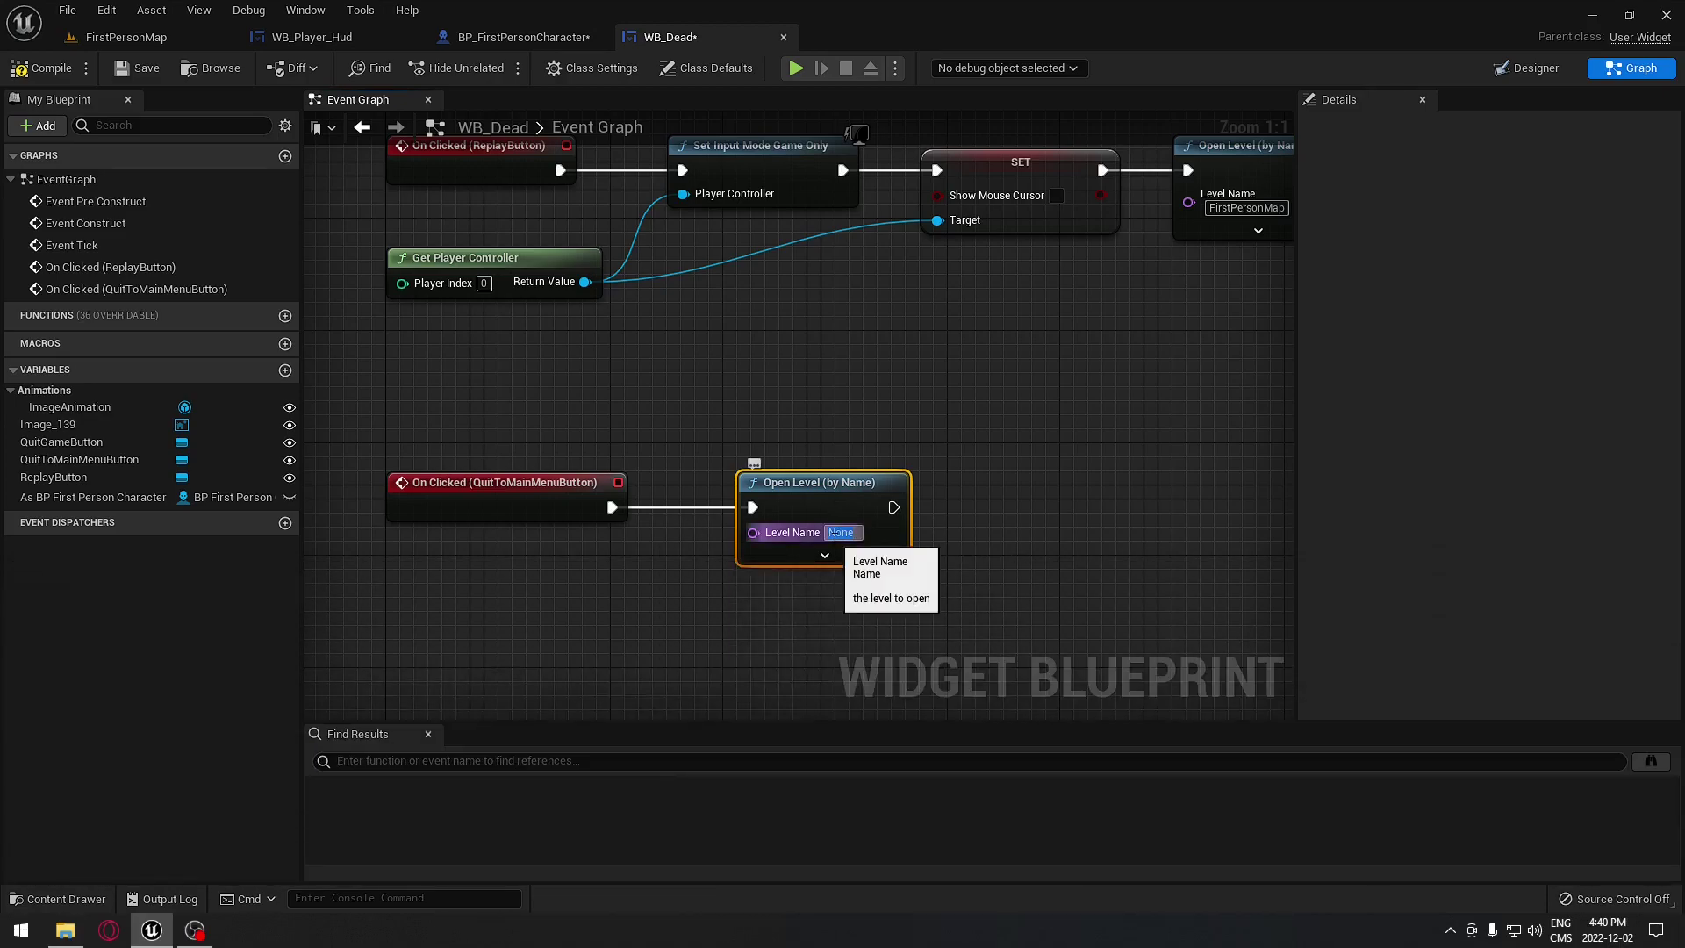
text(MenuMap)
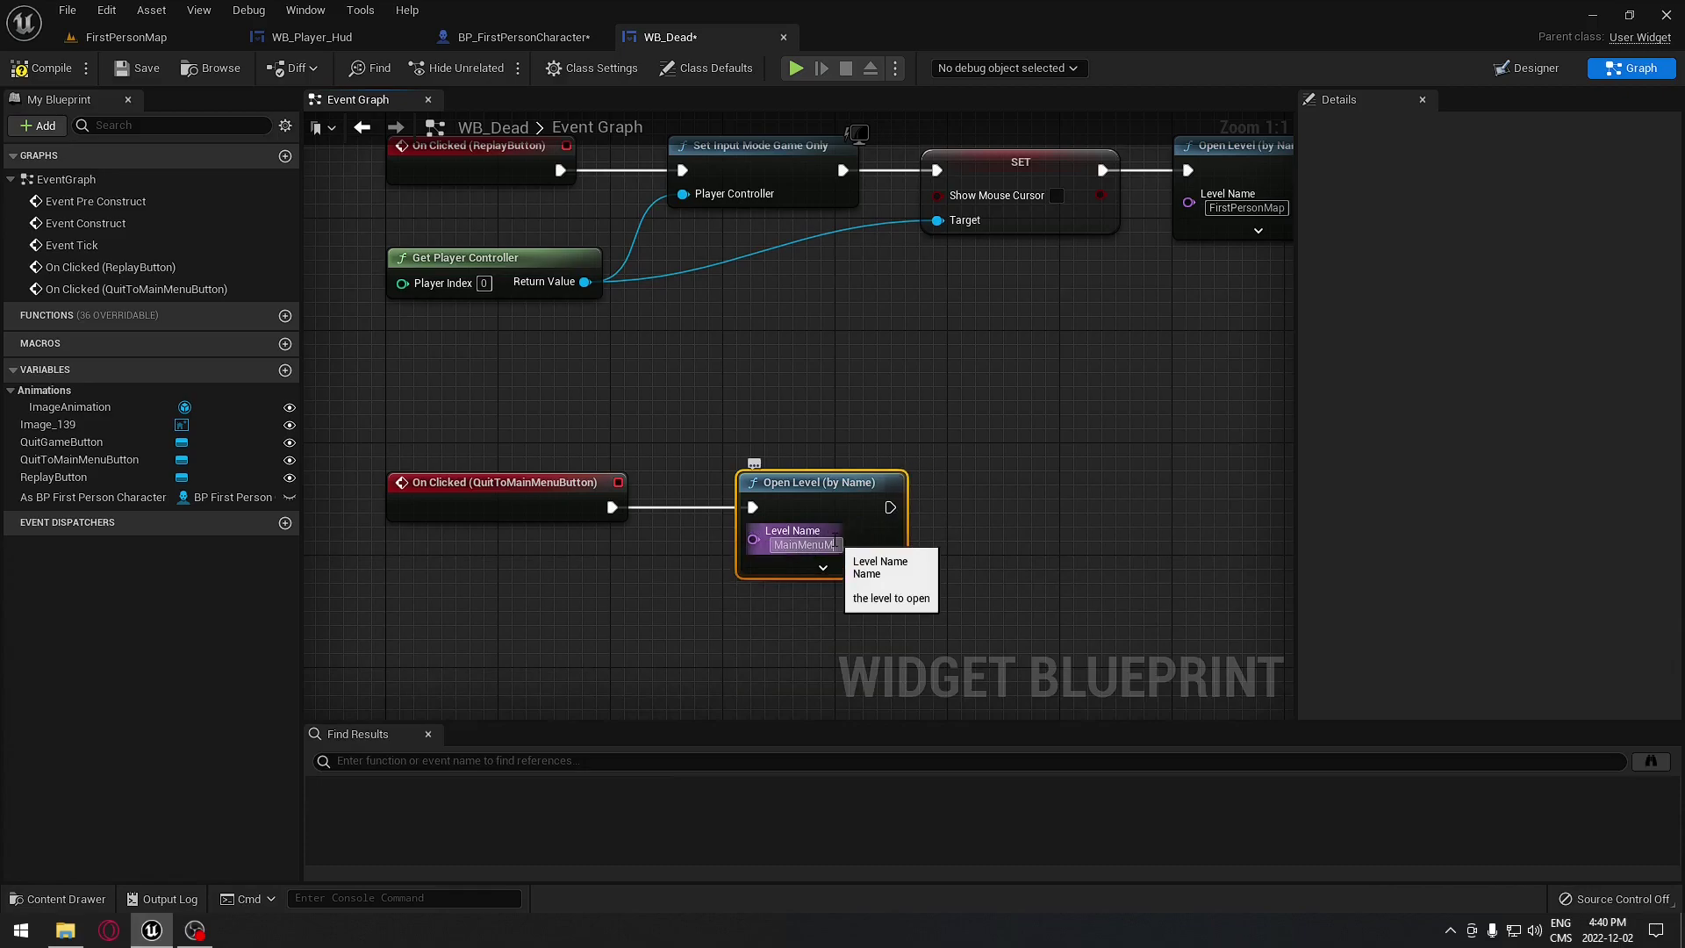
click(781, 370)
drag(776, 361, 842, 527)
click(40, 68)
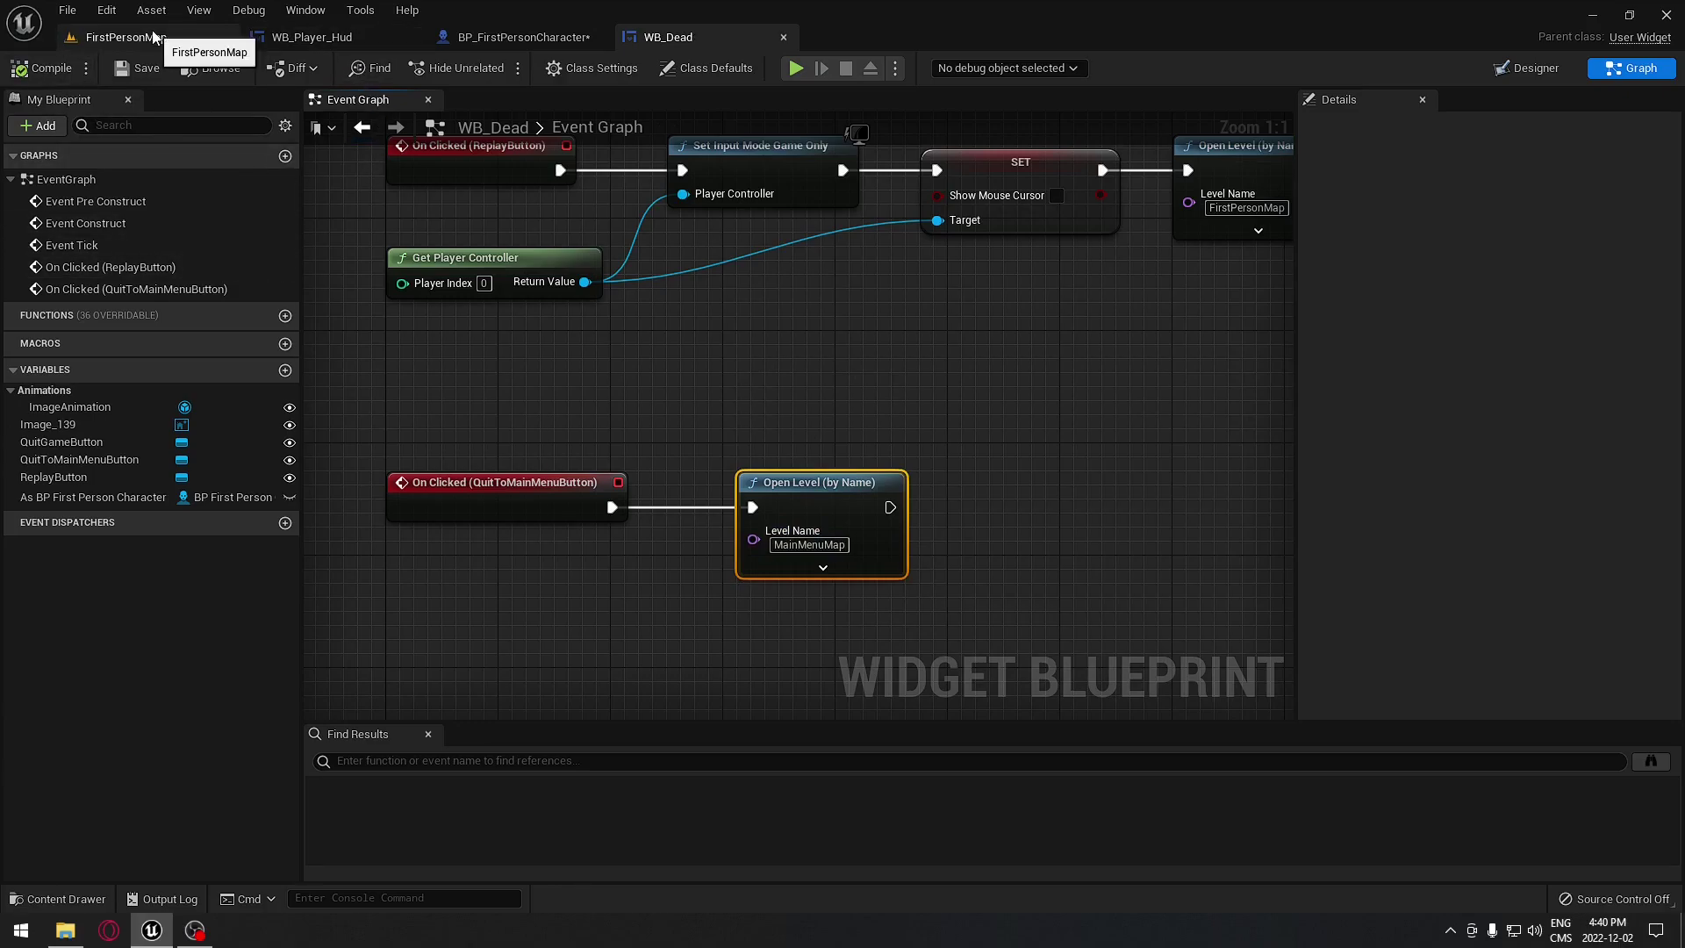
click(193, 33)
Move the arena camera, then inspect the QuitGameButton variable in WB_Dead's graph.
right_drag(857, 377, 810, 491)
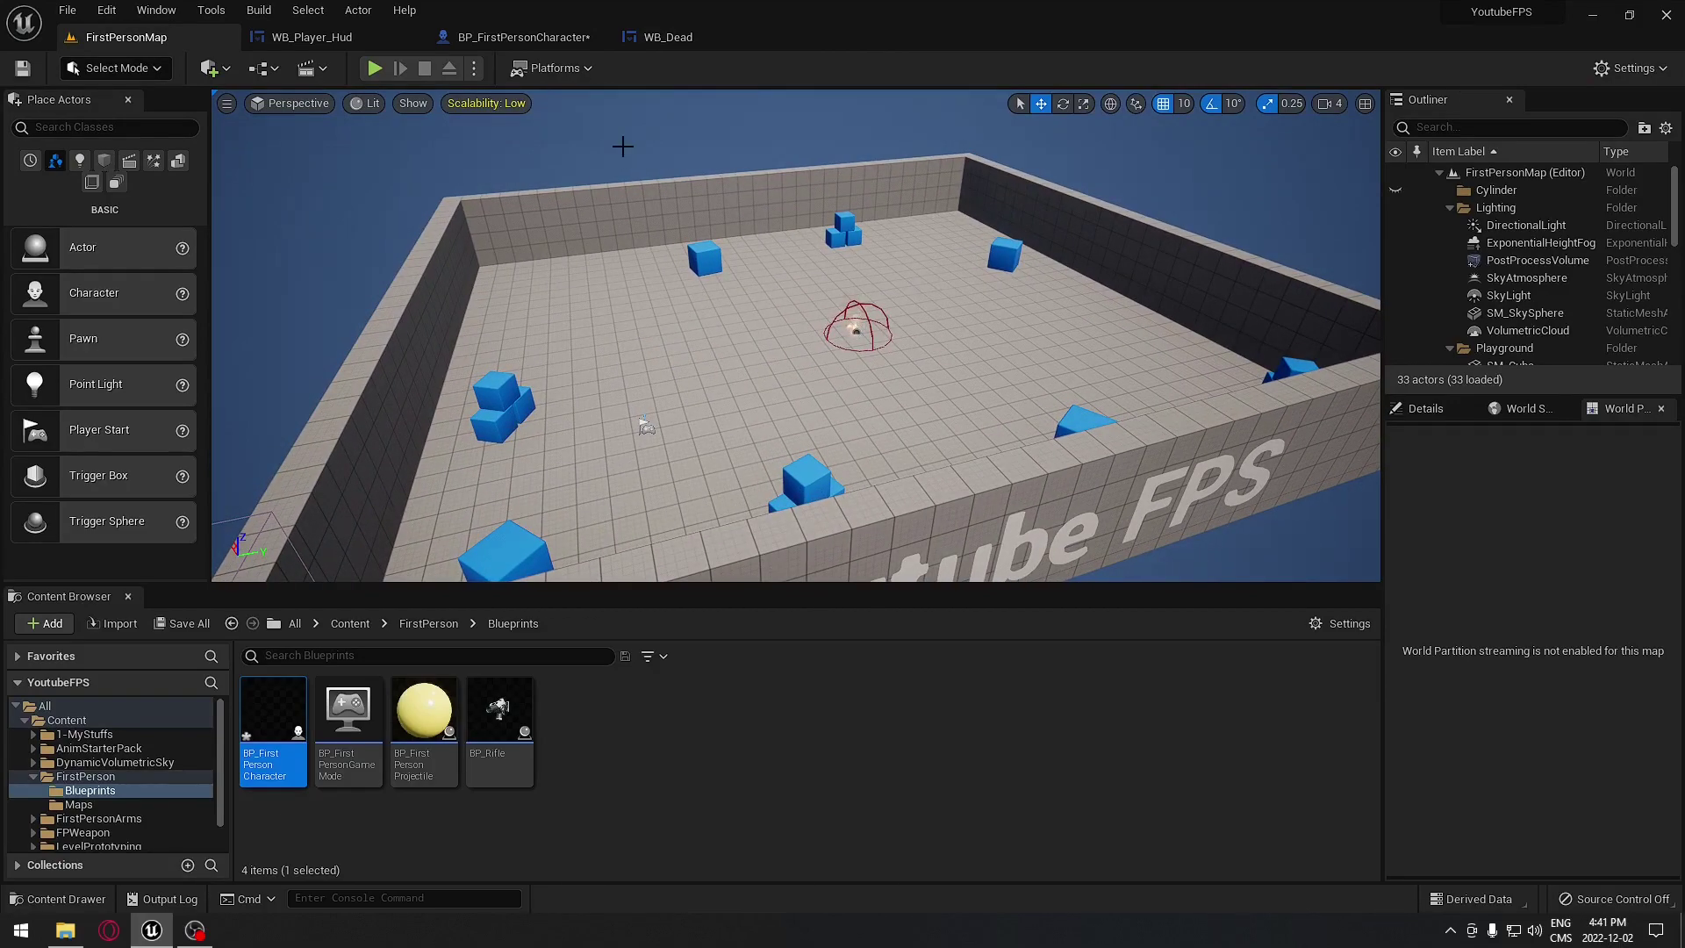
click(666, 37)
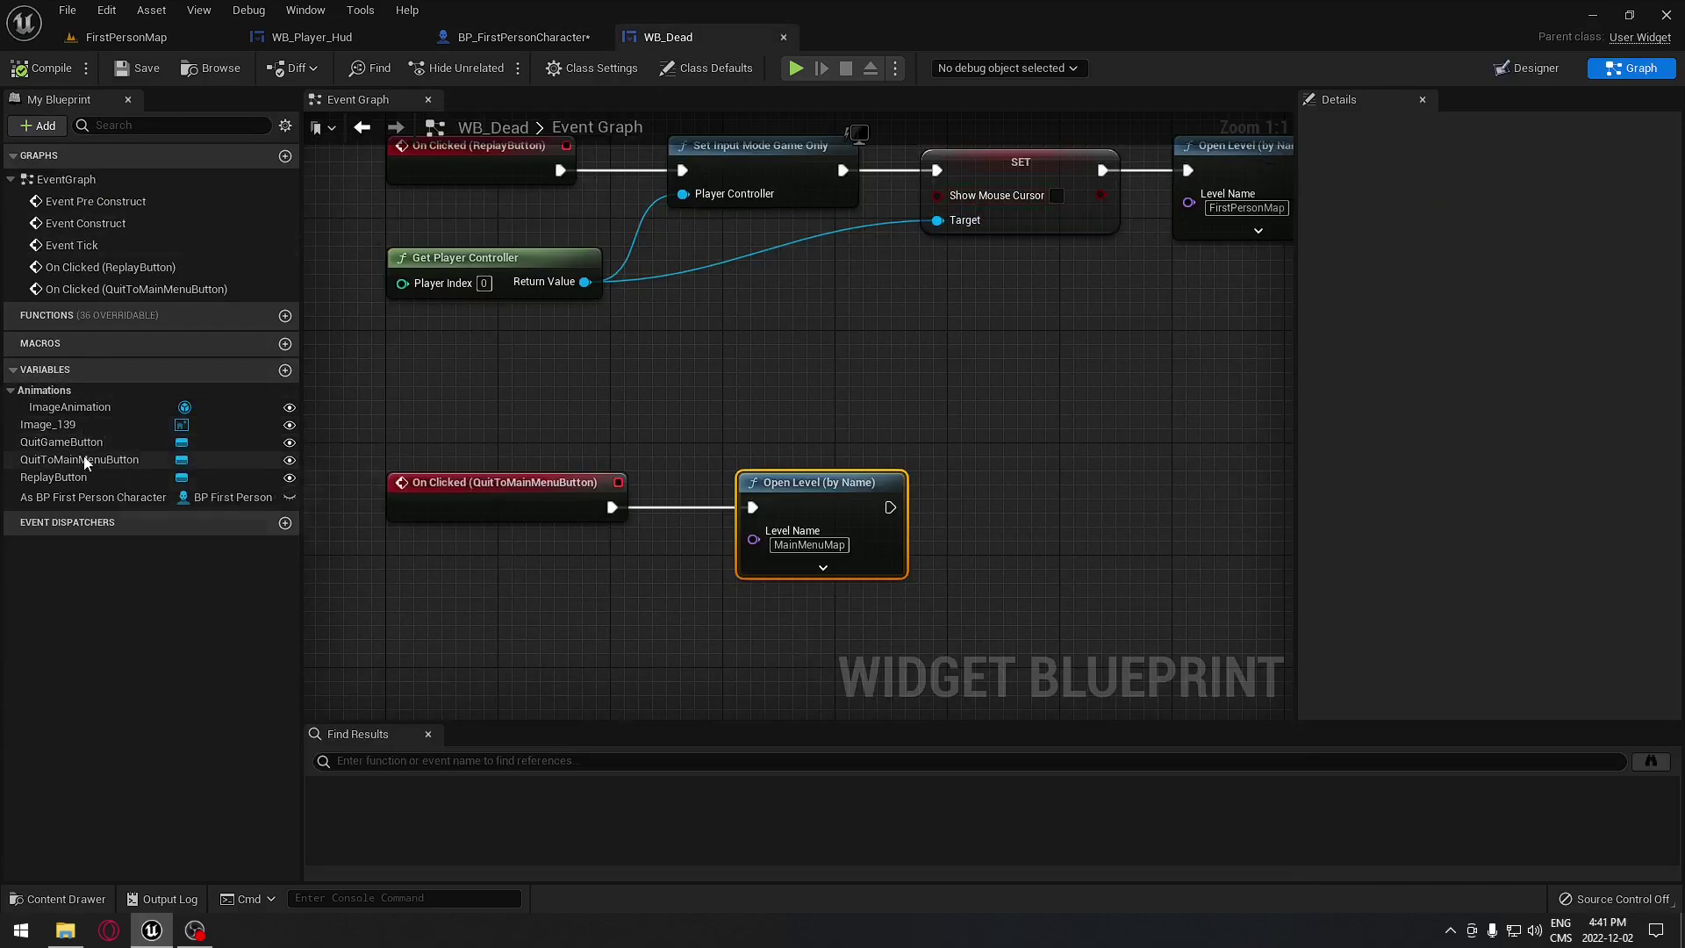
click(103, 444)
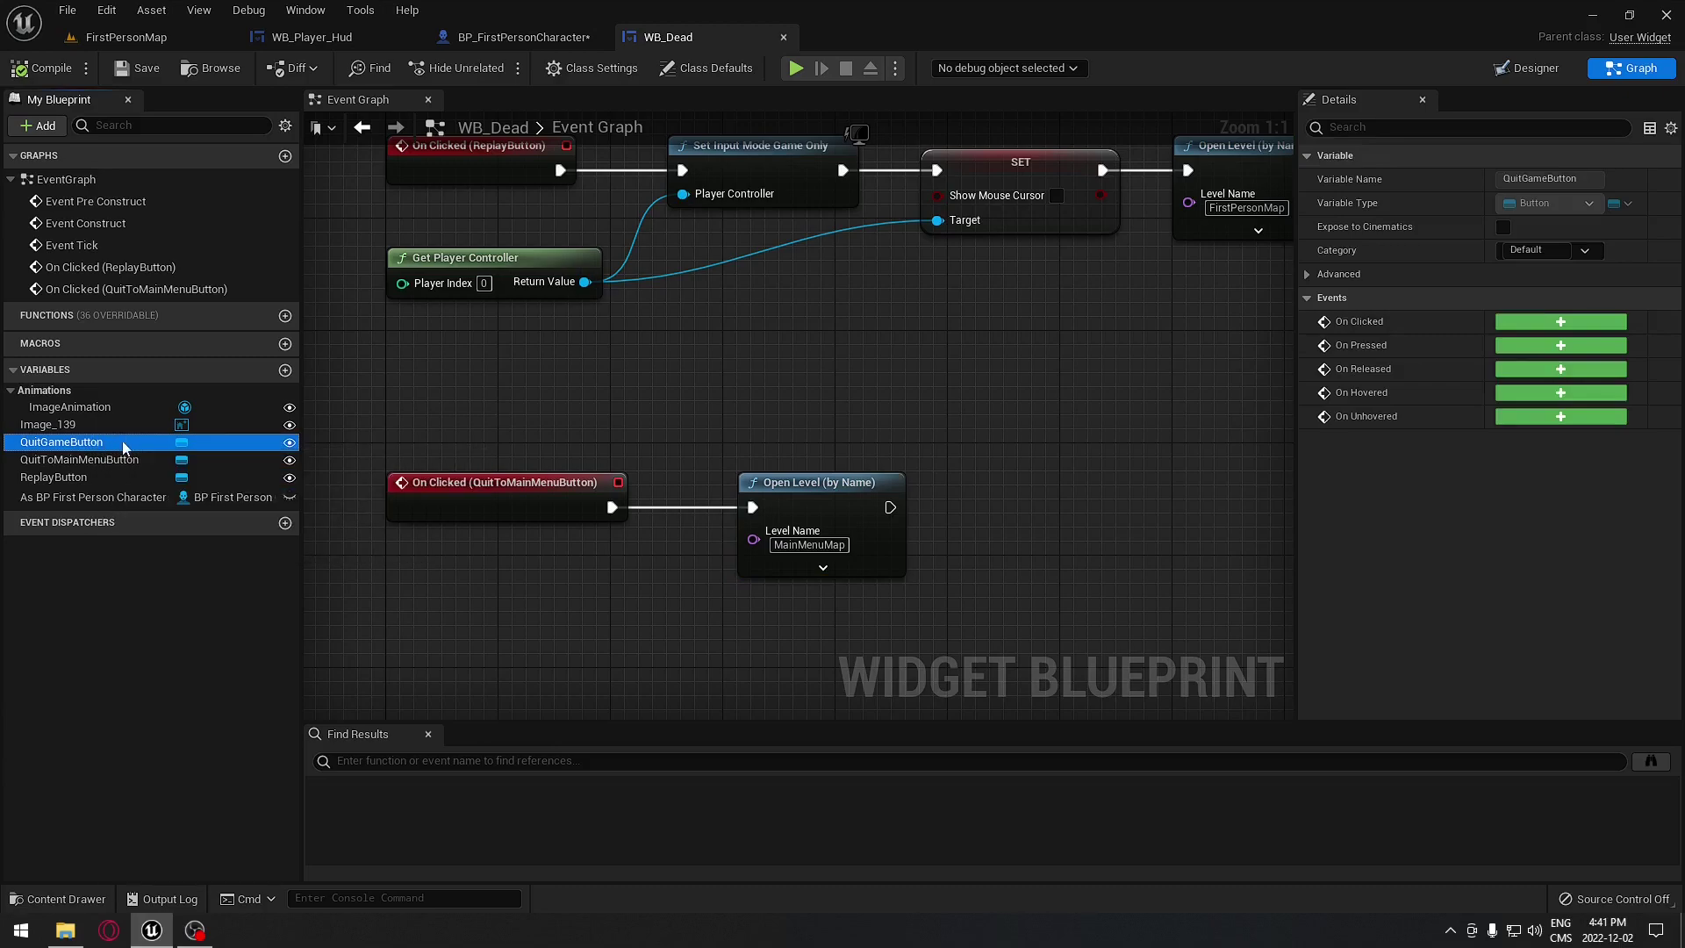
right_click(124, 444)
click(113, 429)
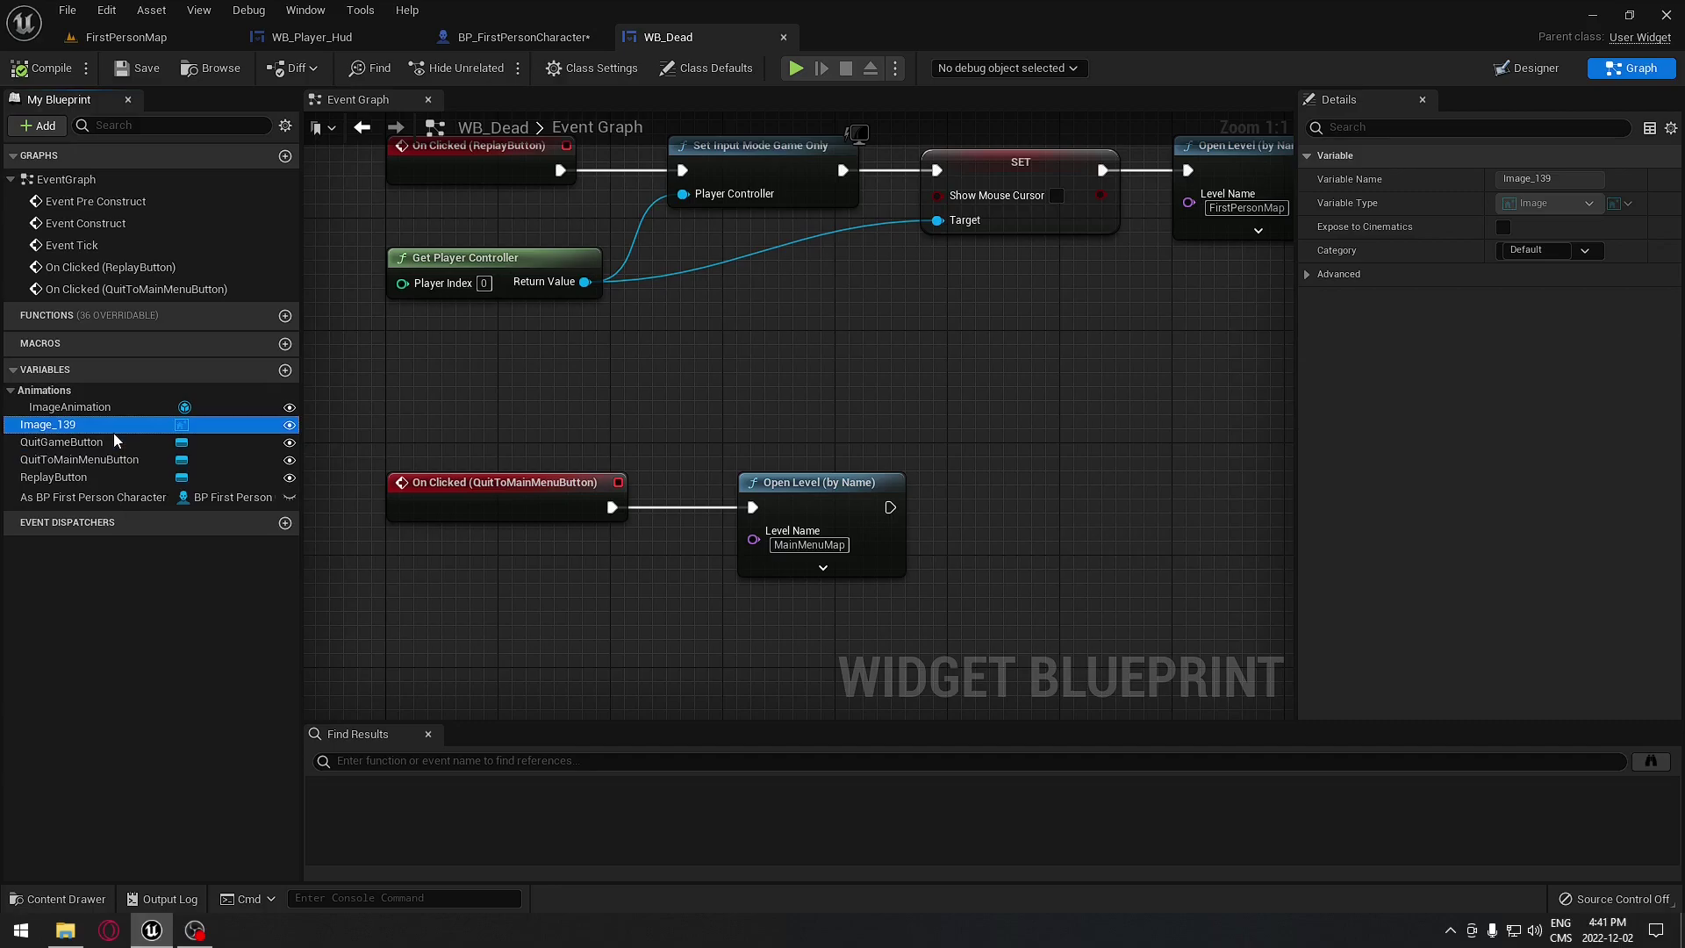
click(113, 436)
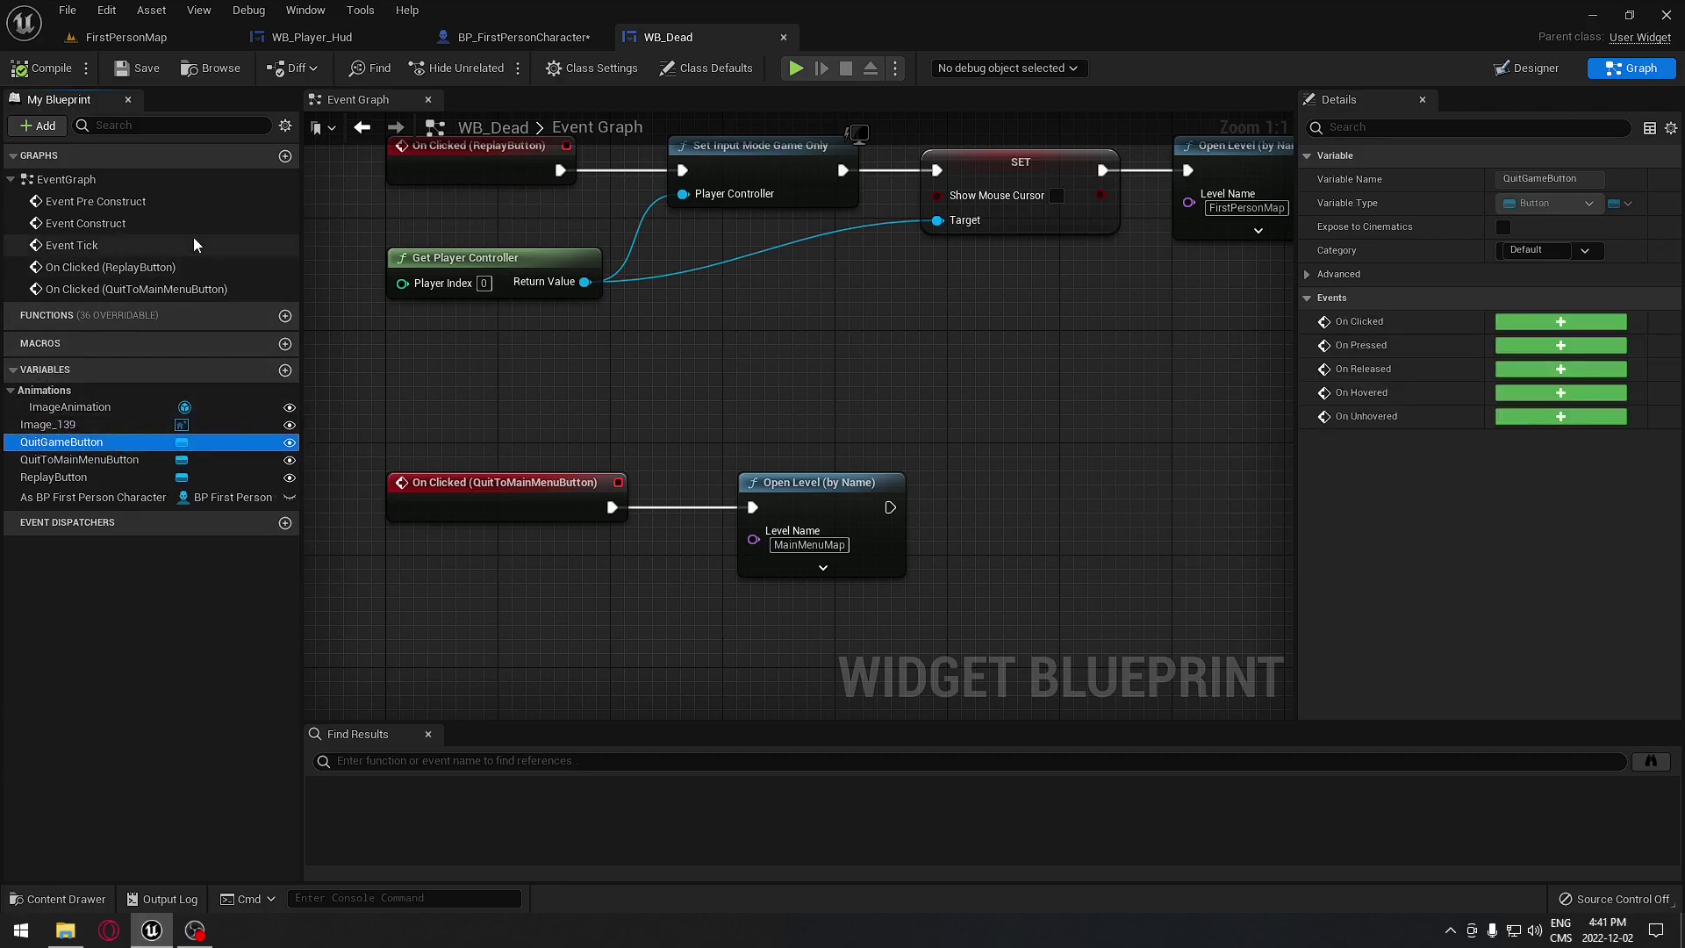
right_drag(455, 386, 323, 425)
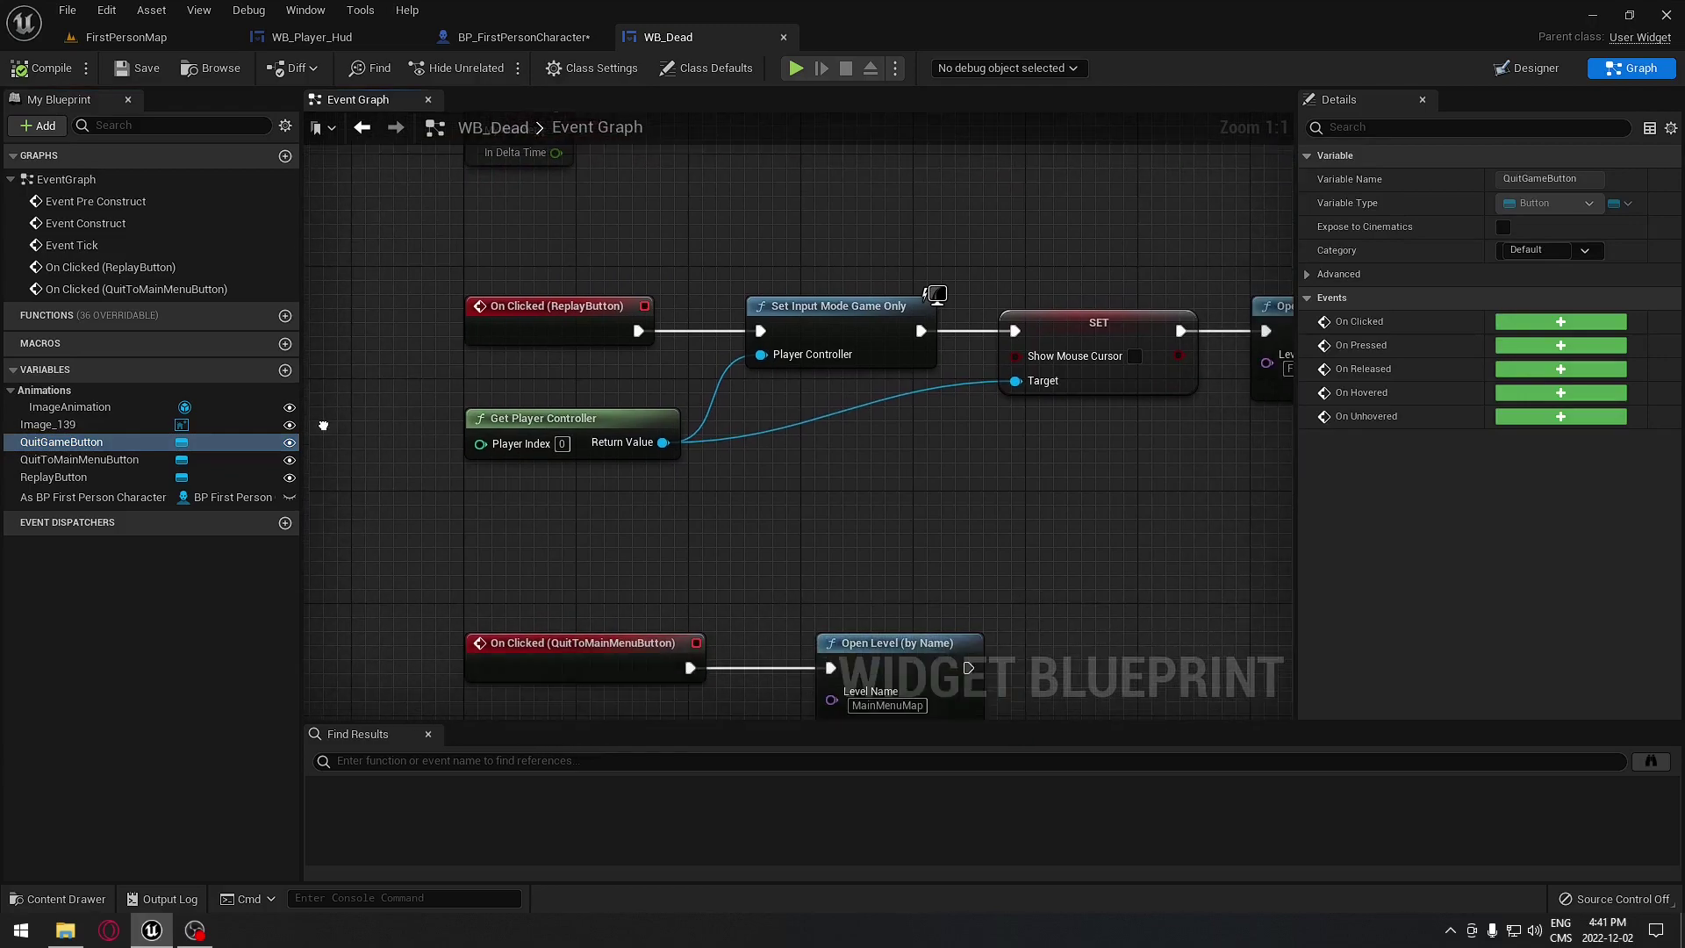
Add a QuitGameButton On Clicked event followed by a Quit Game node.
click(1528, 67)
click(811, 619)
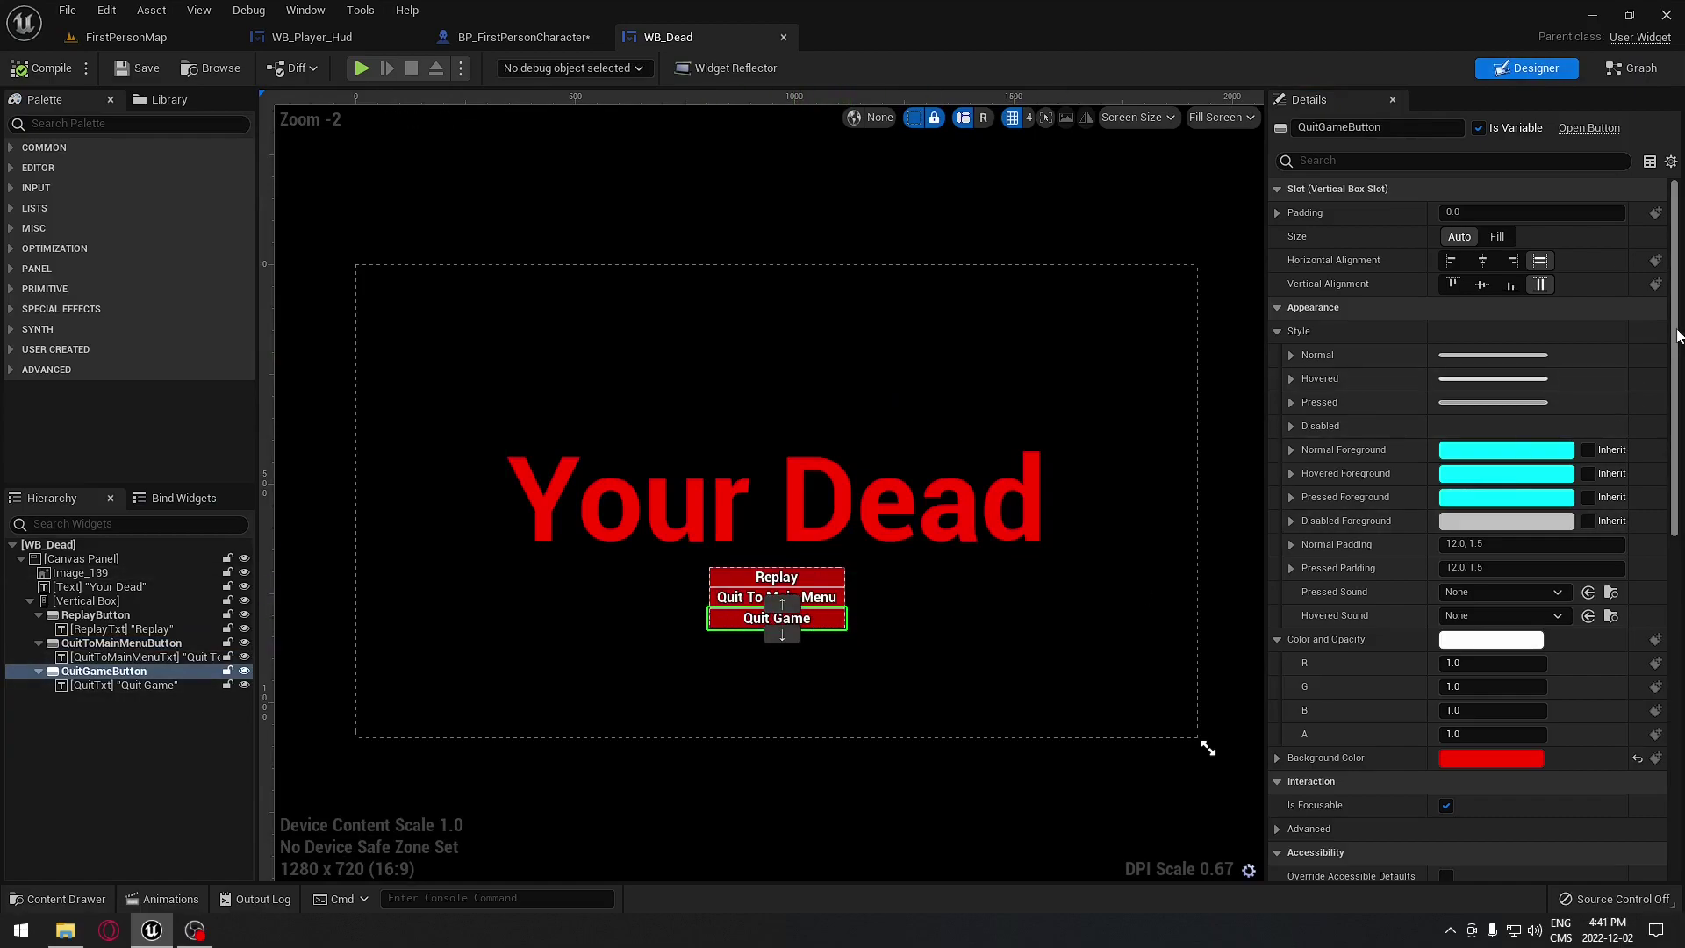
scroll(1467, 526, down, 10)
click(1503, 774)
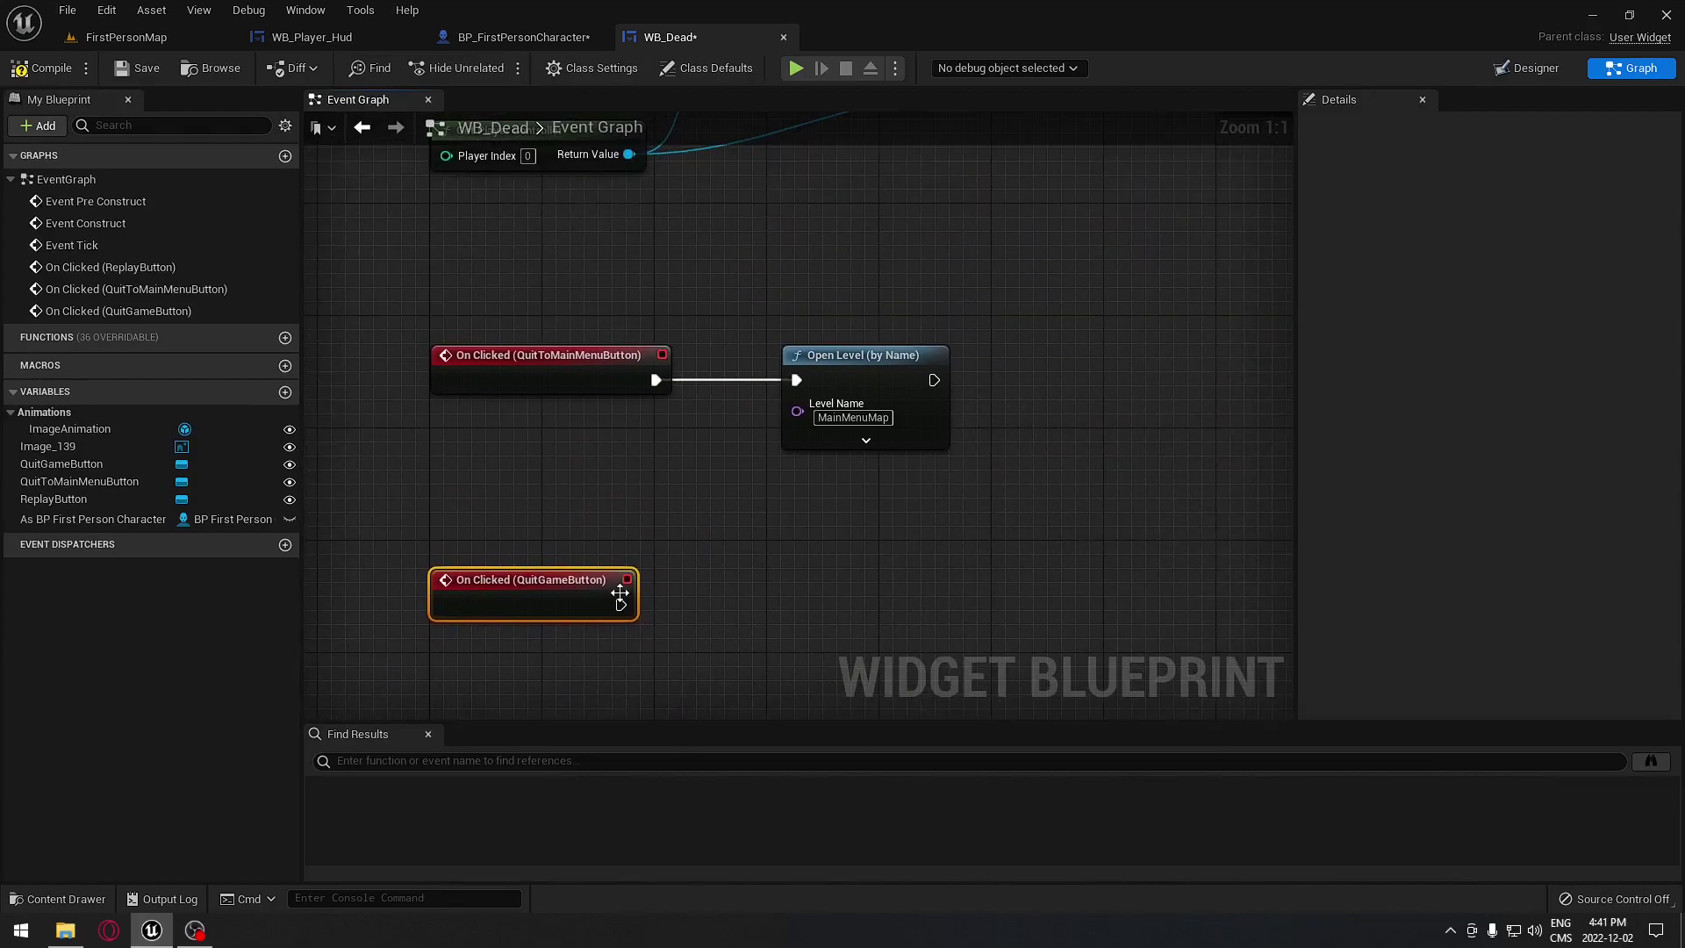
drag(645, 613, 819, 588)
text(quit)
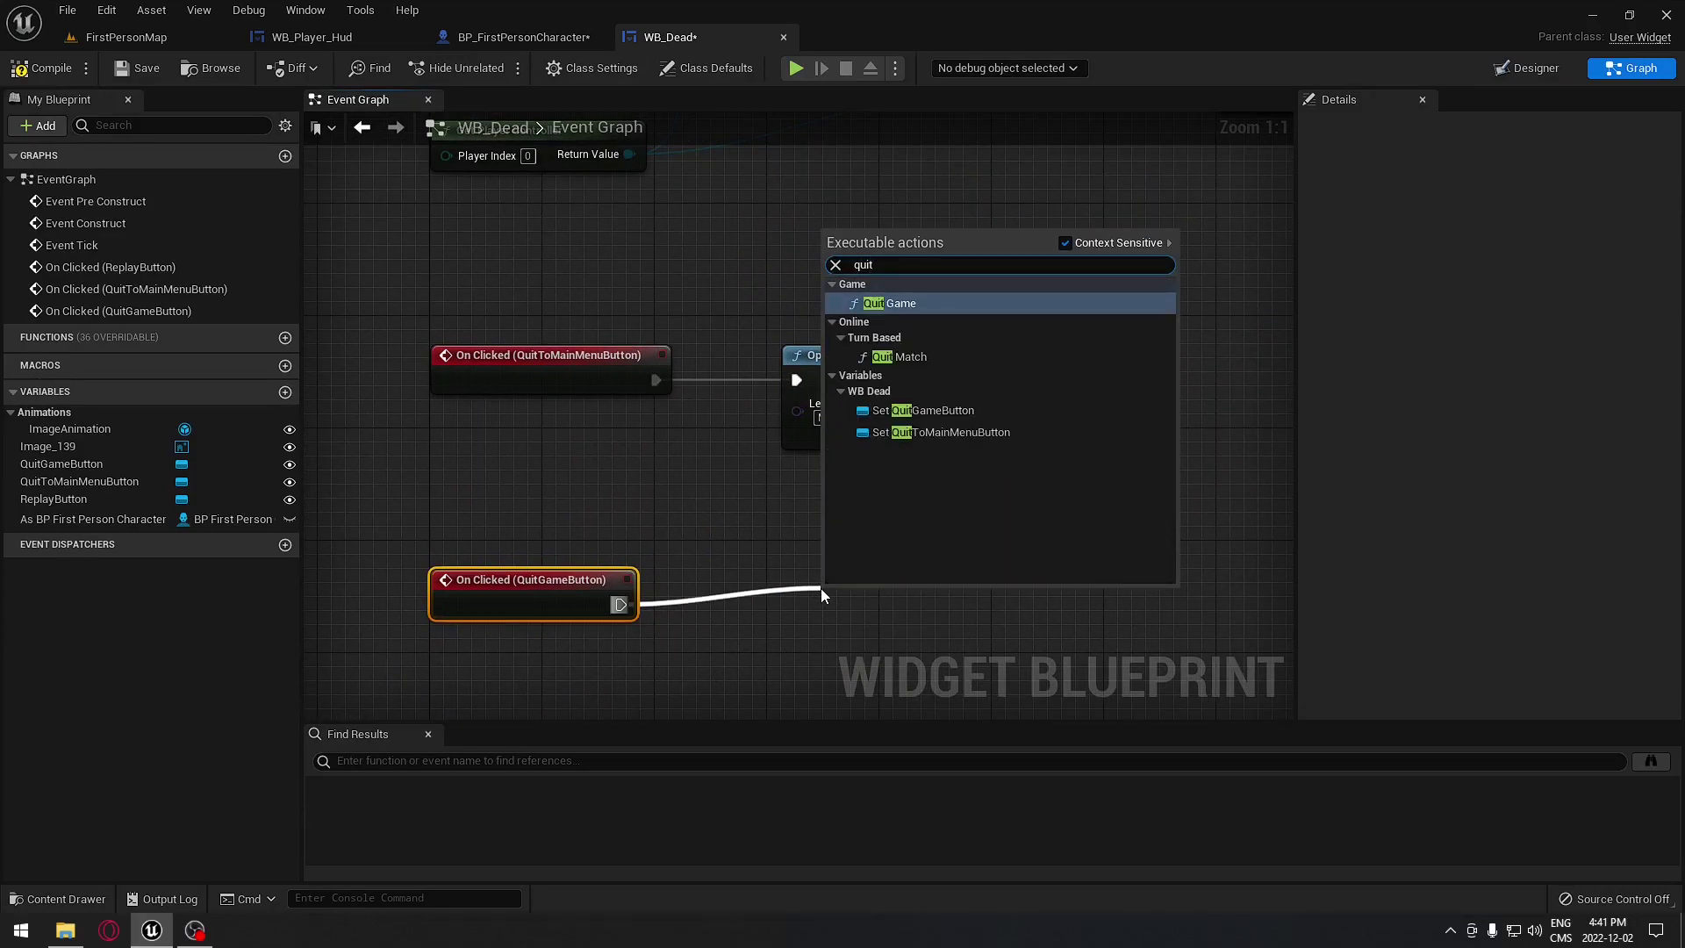
click(899, 307)
right_drag(914, 541, 834, 482)
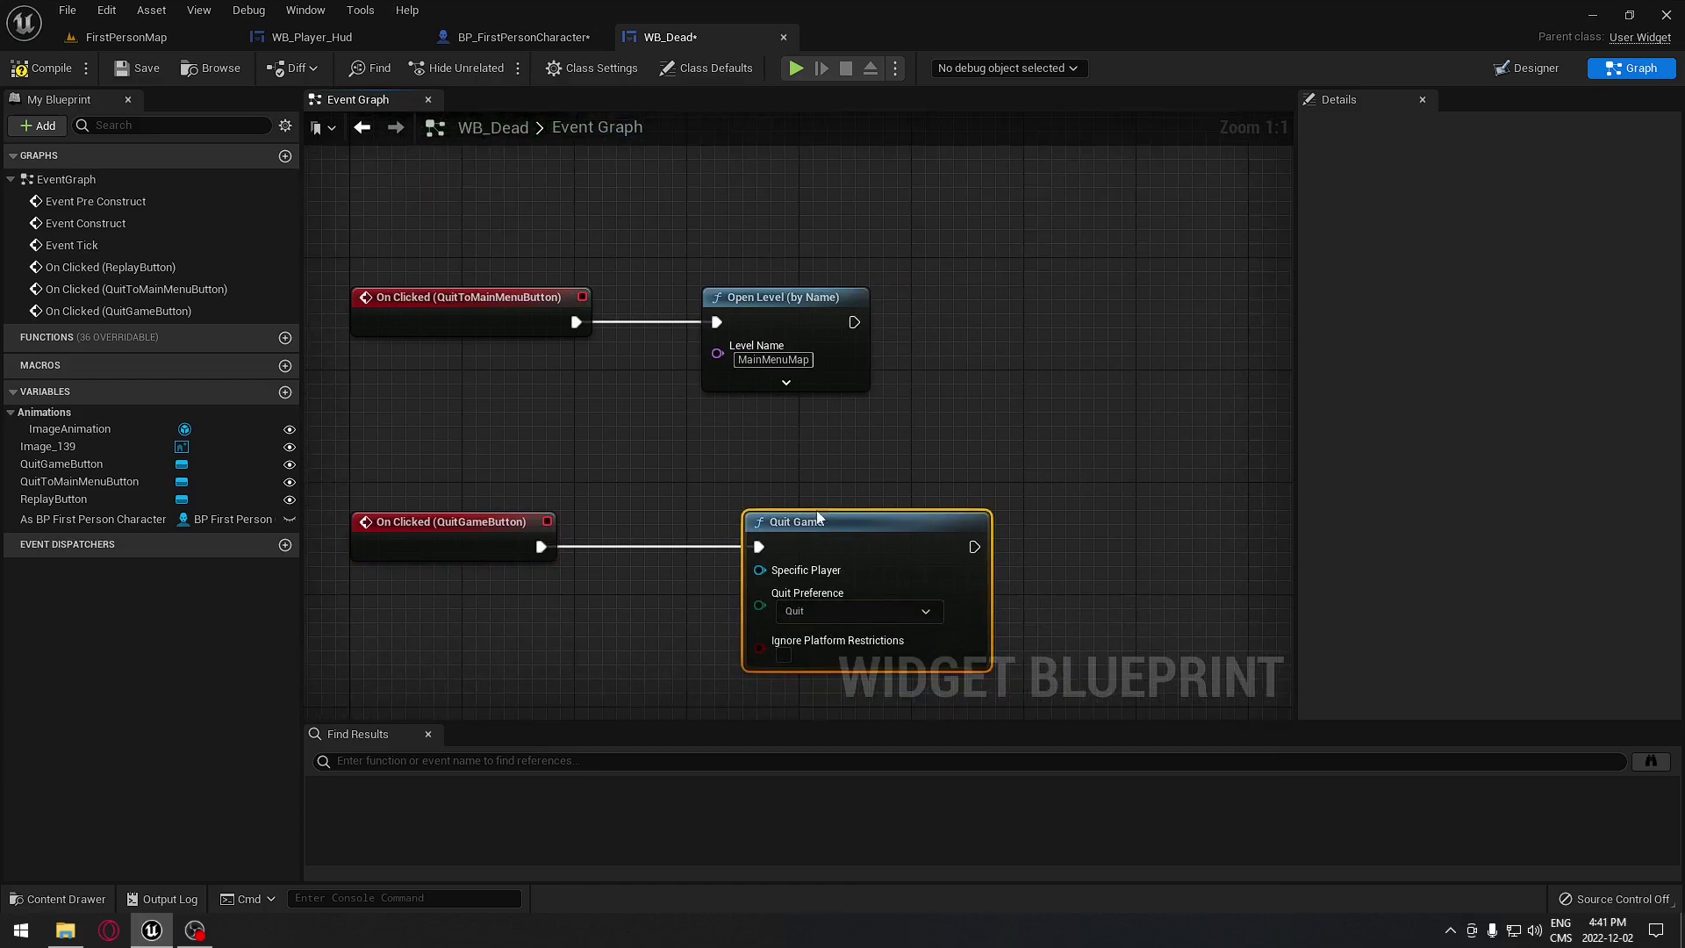
drag(868, 522, 1064, 521)
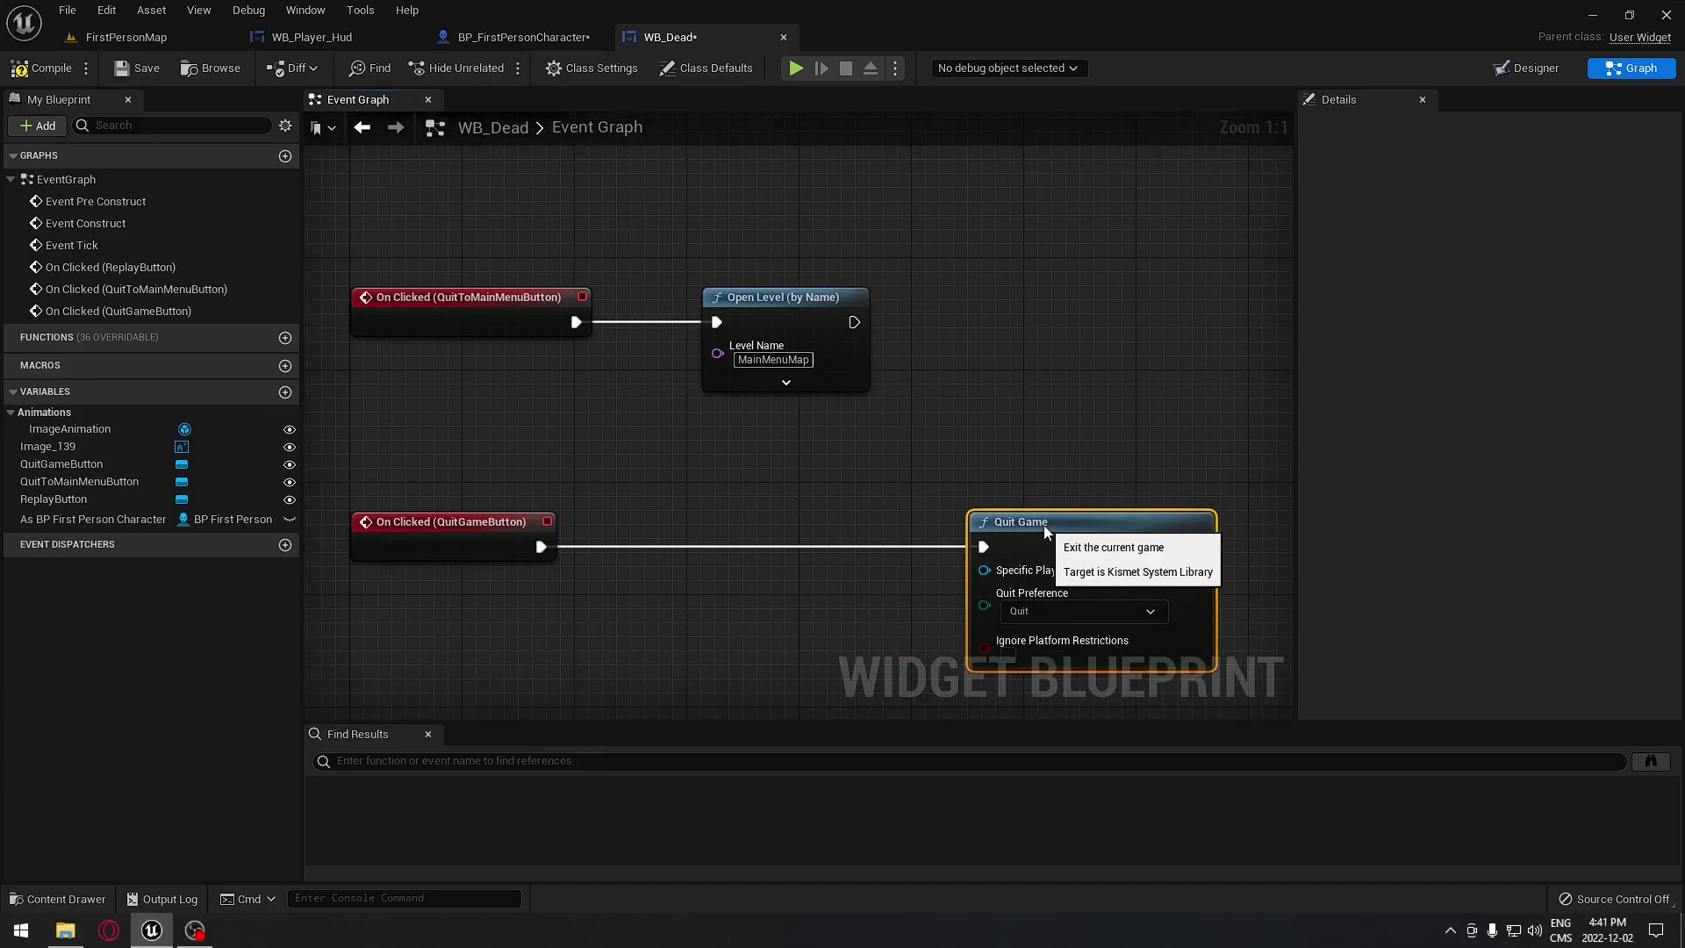
Insert a 1.0-second Delay before Quit Game and compile WB_Dead.
drag(535, 550, 752, 533)
text(delay)
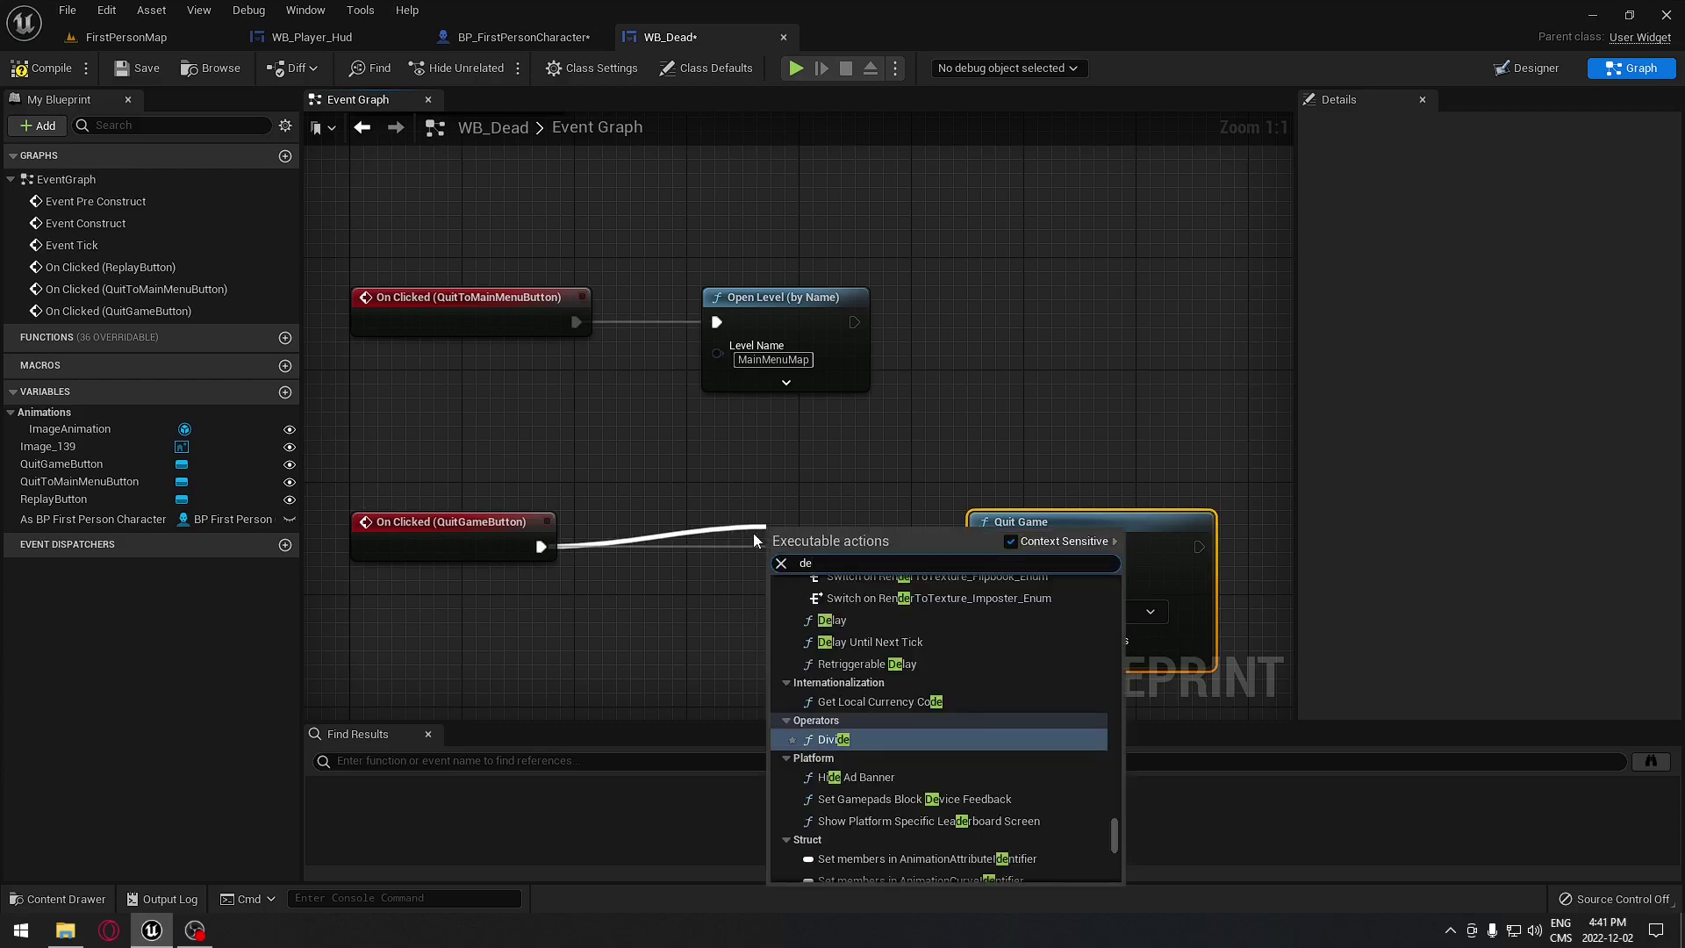
click(832, 730)
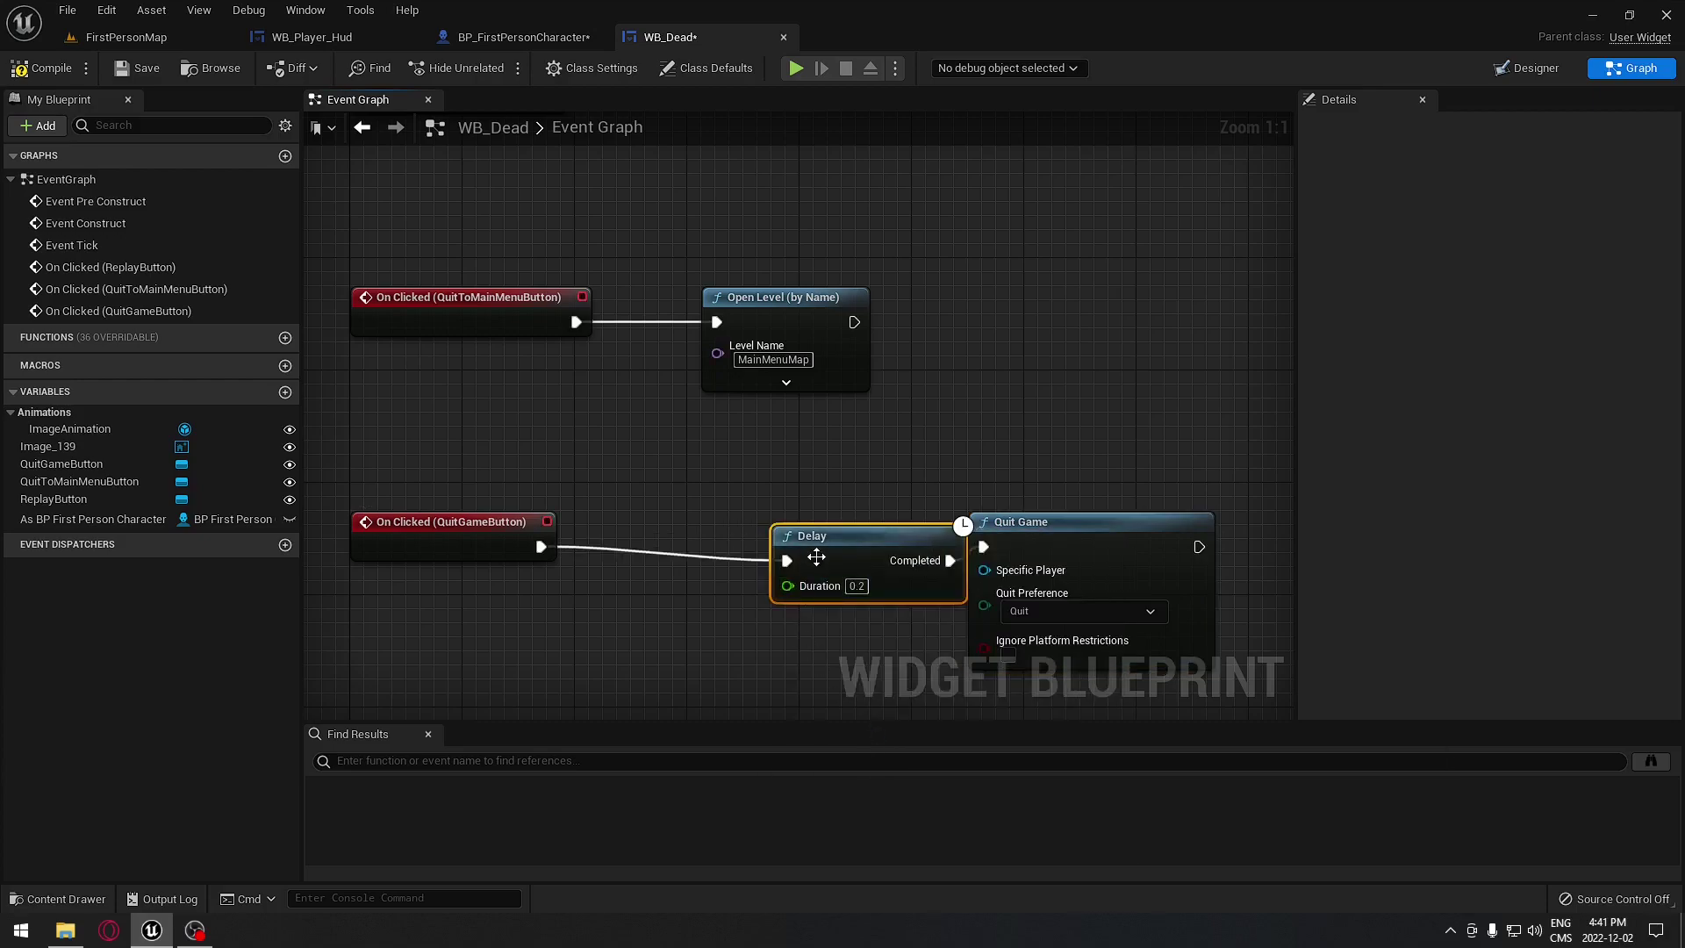
click(760, 572)
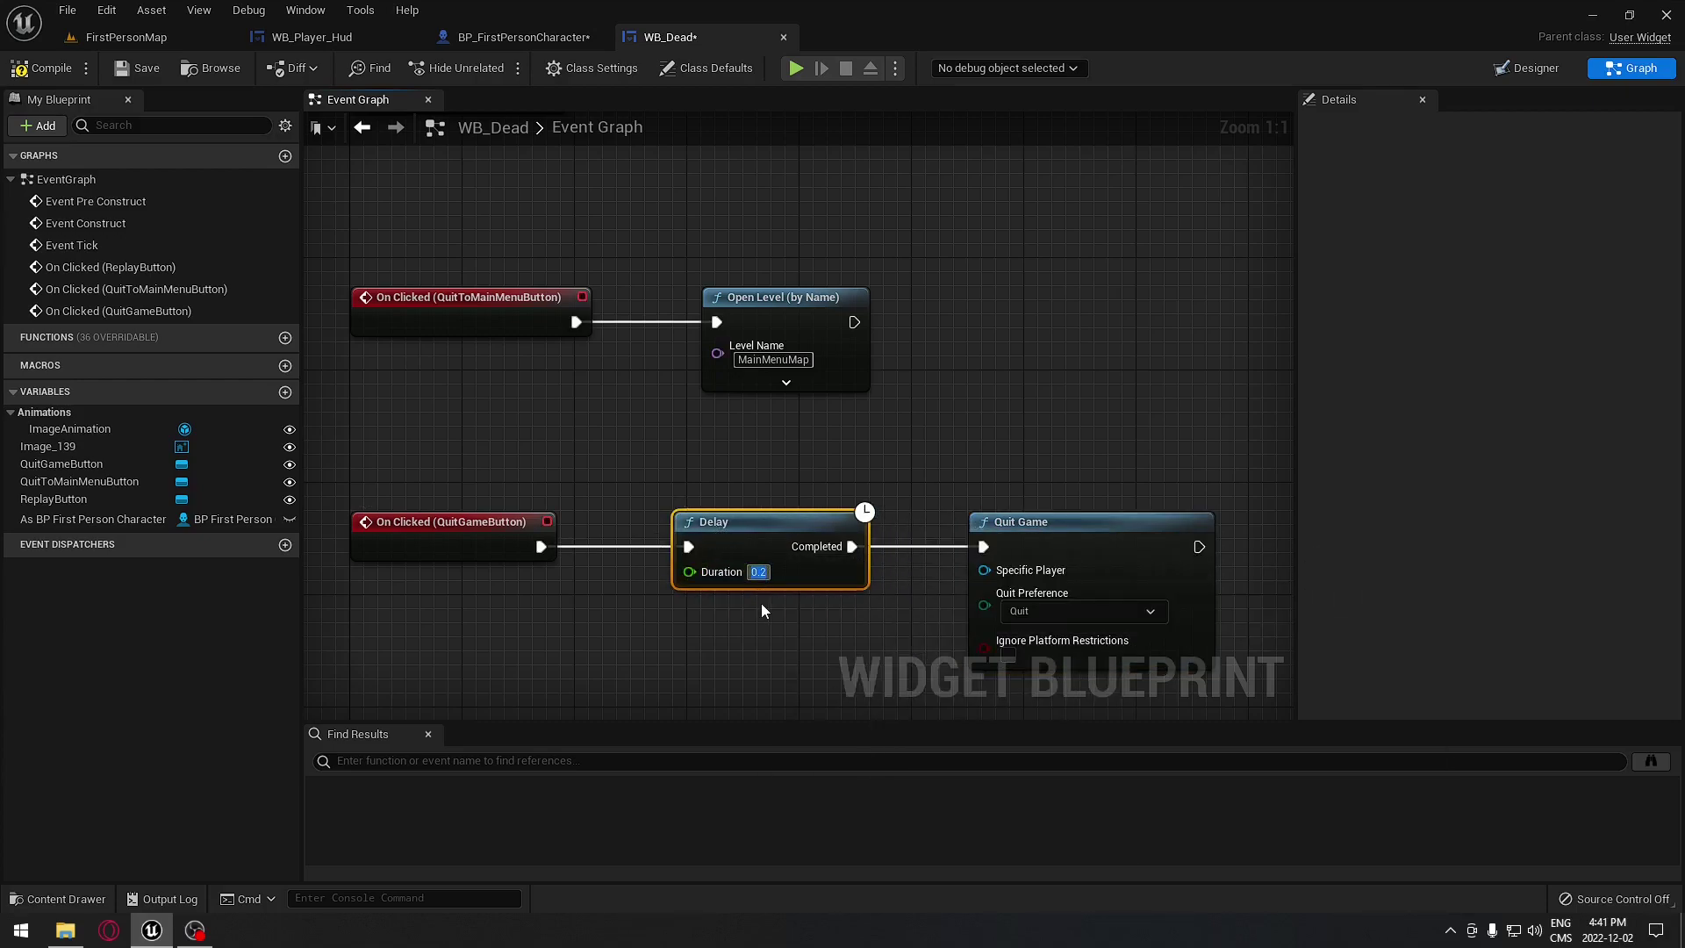
click(761, 602)
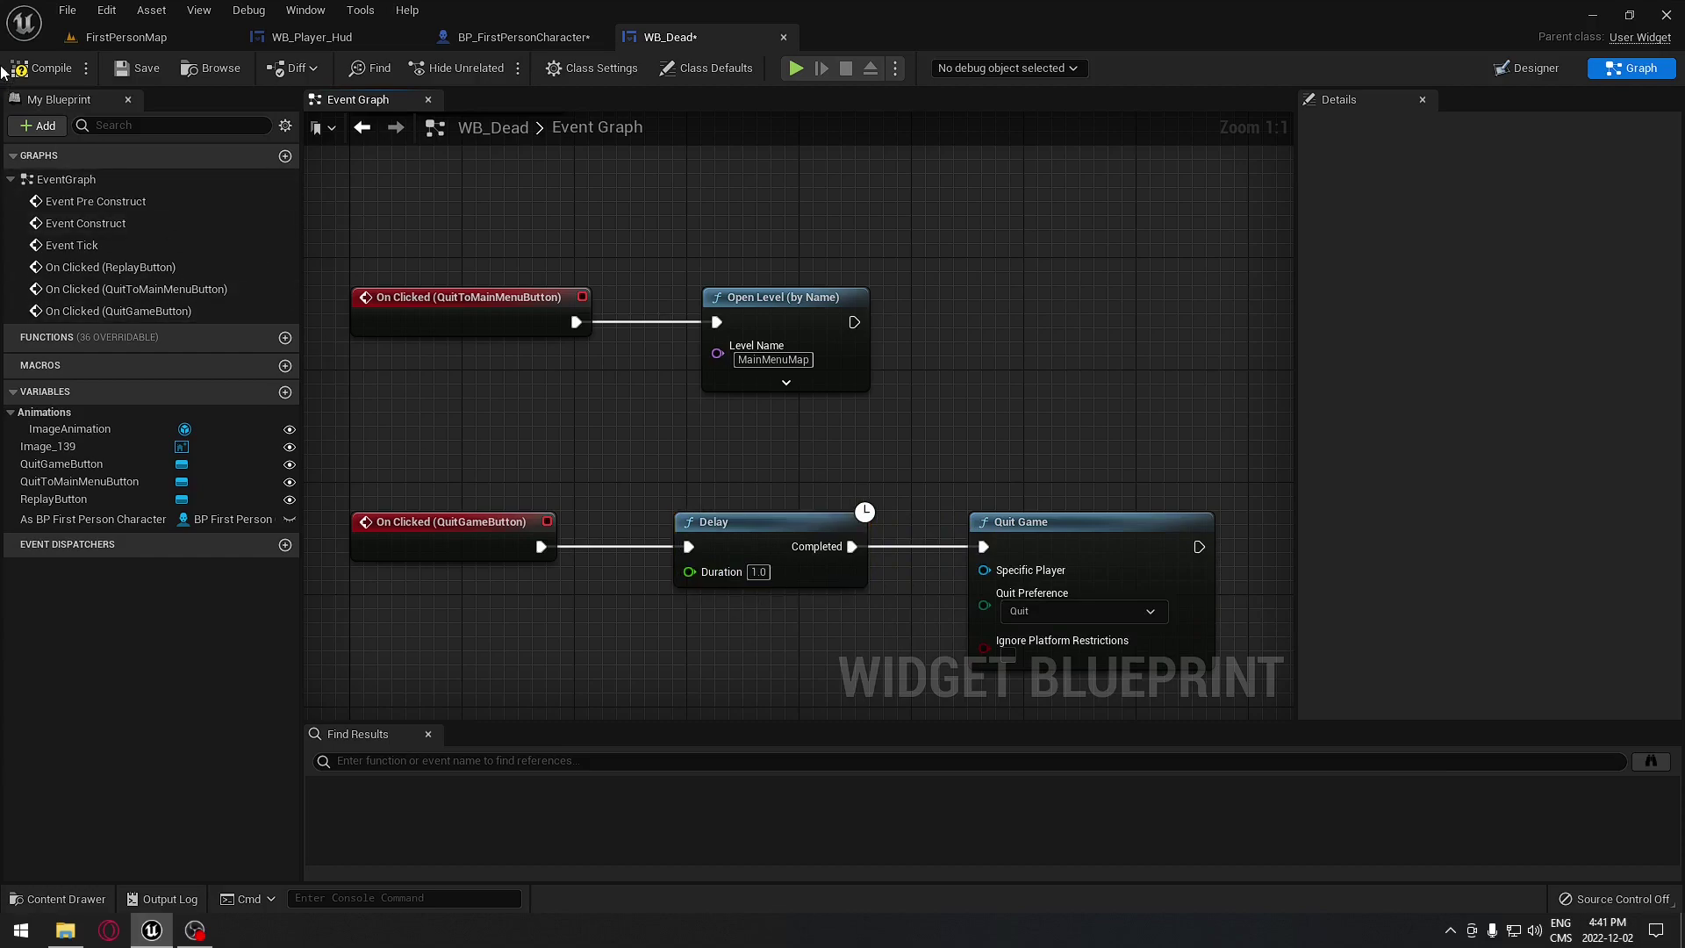
click(42, 69)
right_drag(710, 476, 618, 417)
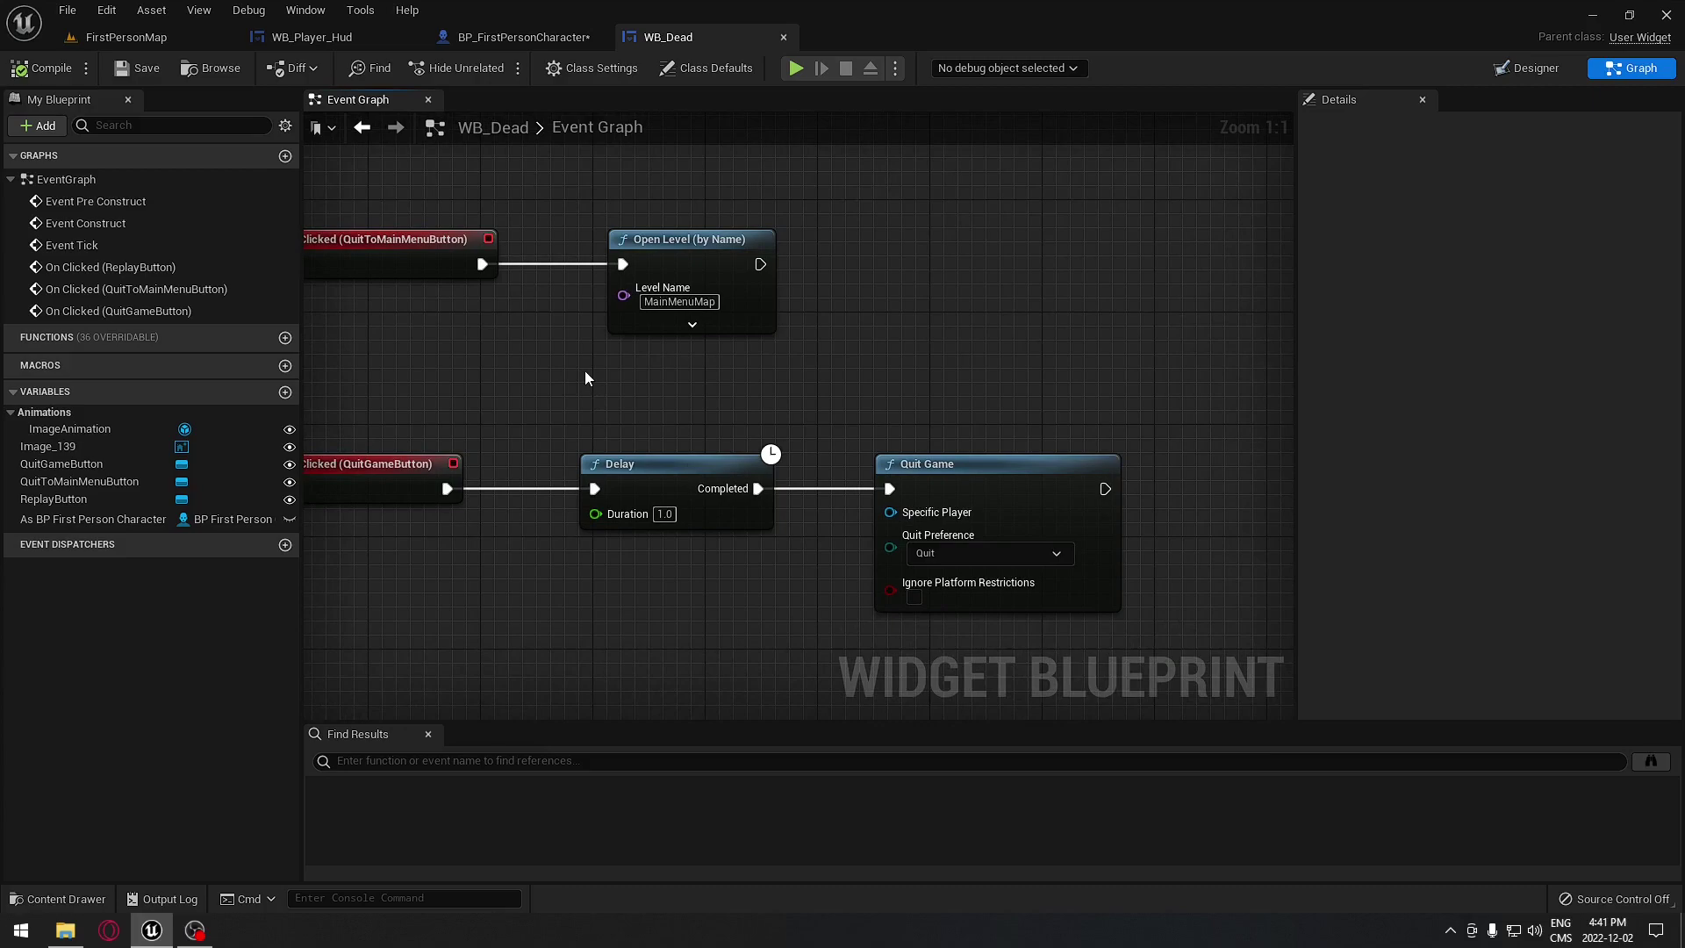
scroll(839, 467, down, 3)
Play FirstPersonMap, walking forward and firing until the Your Dead screen appears.
right_drag(891, 423, 667, 418)
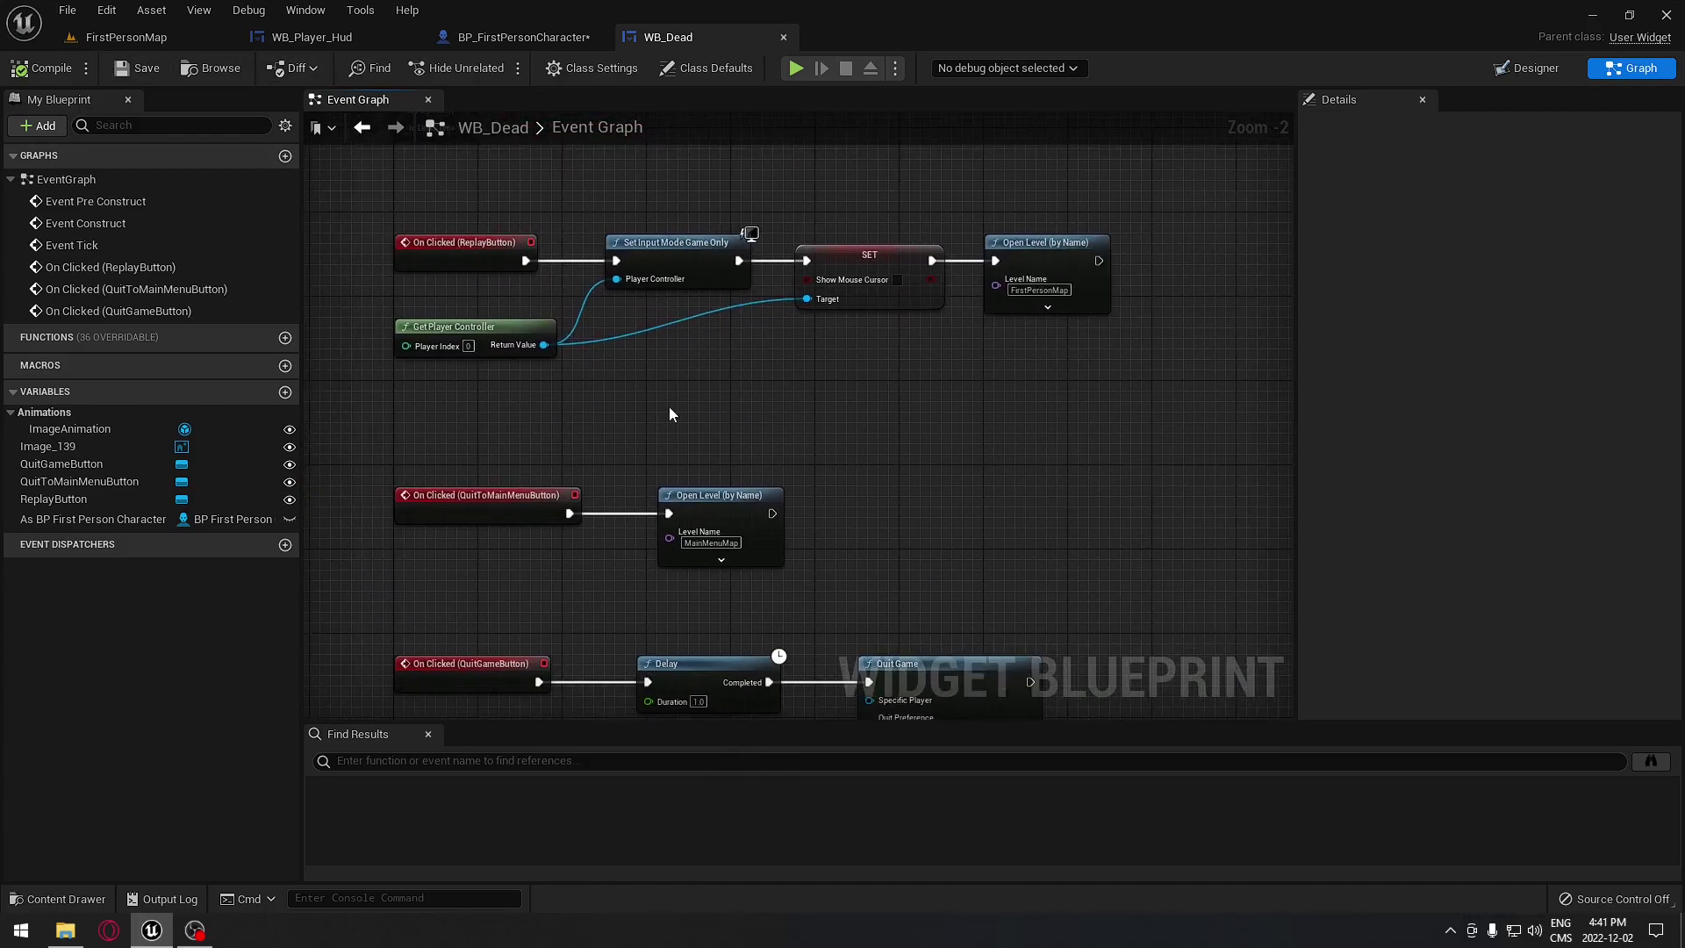
click(117, 38)
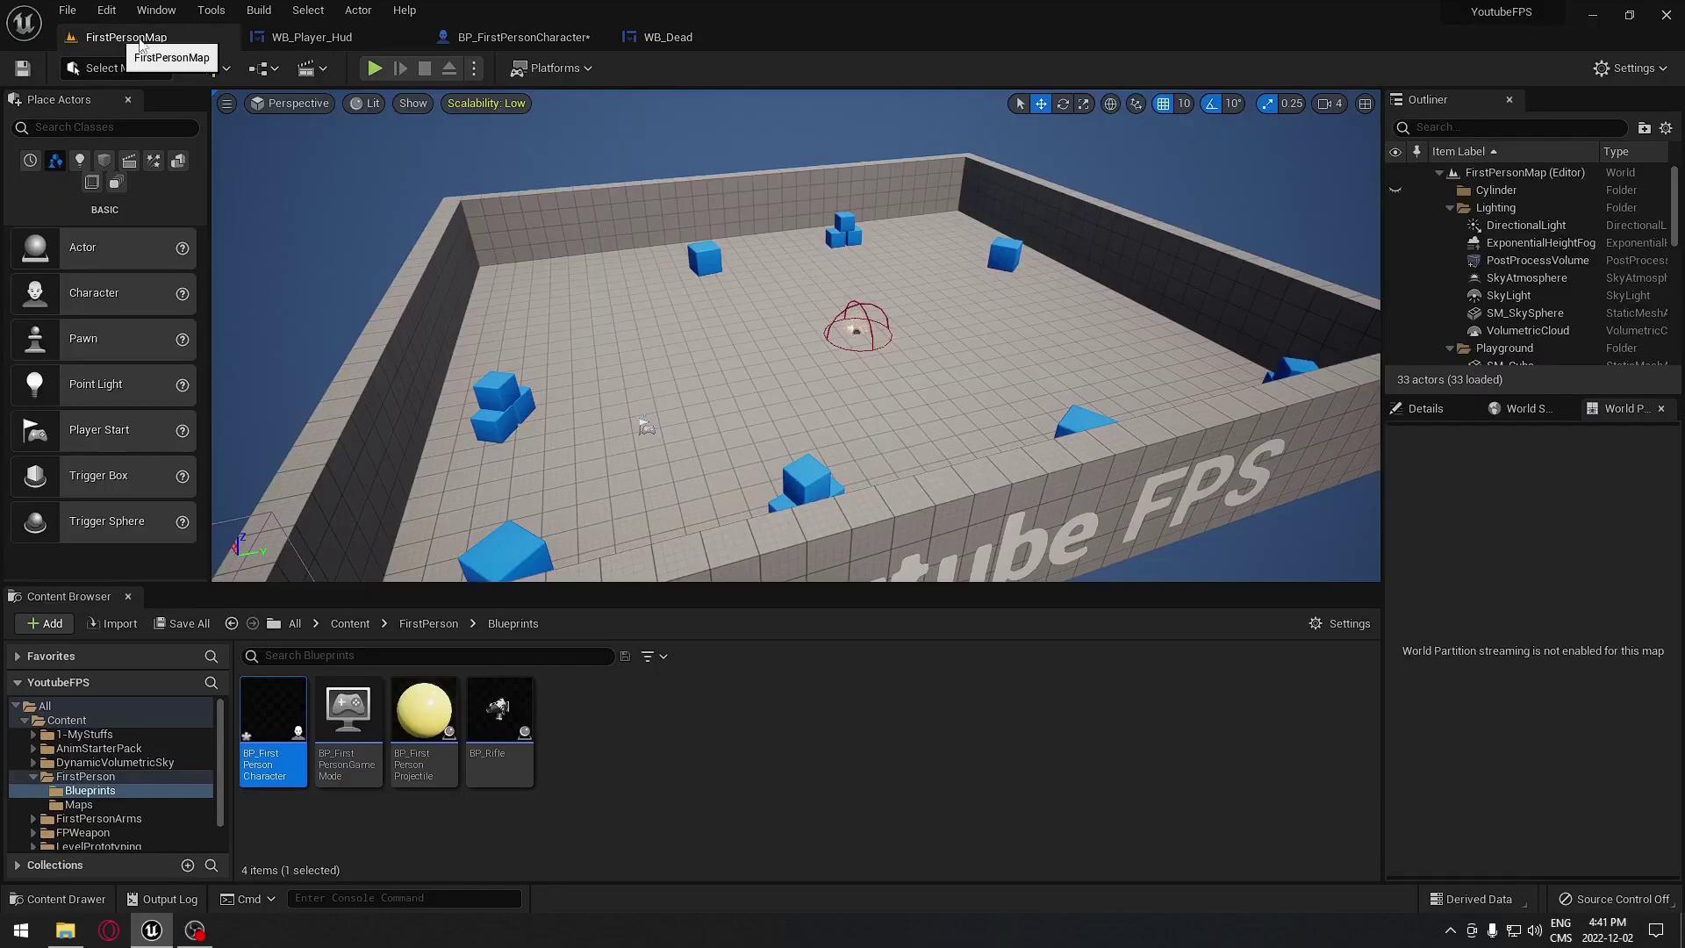
click(374, 68)
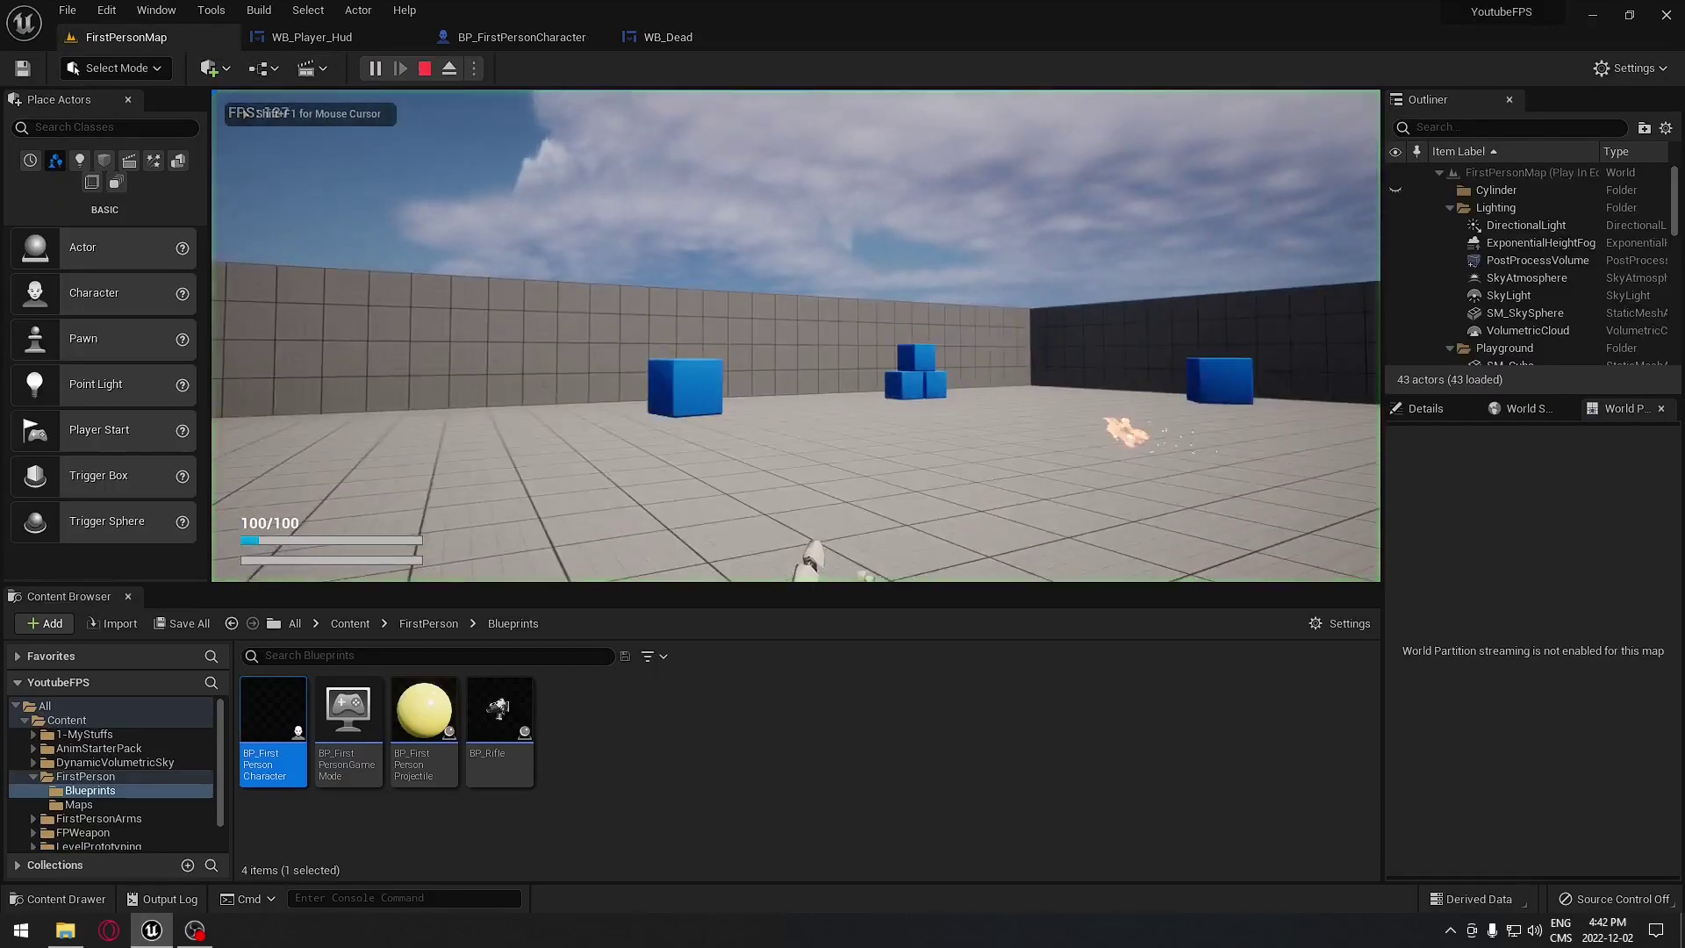
key(w)
click(795, 336)
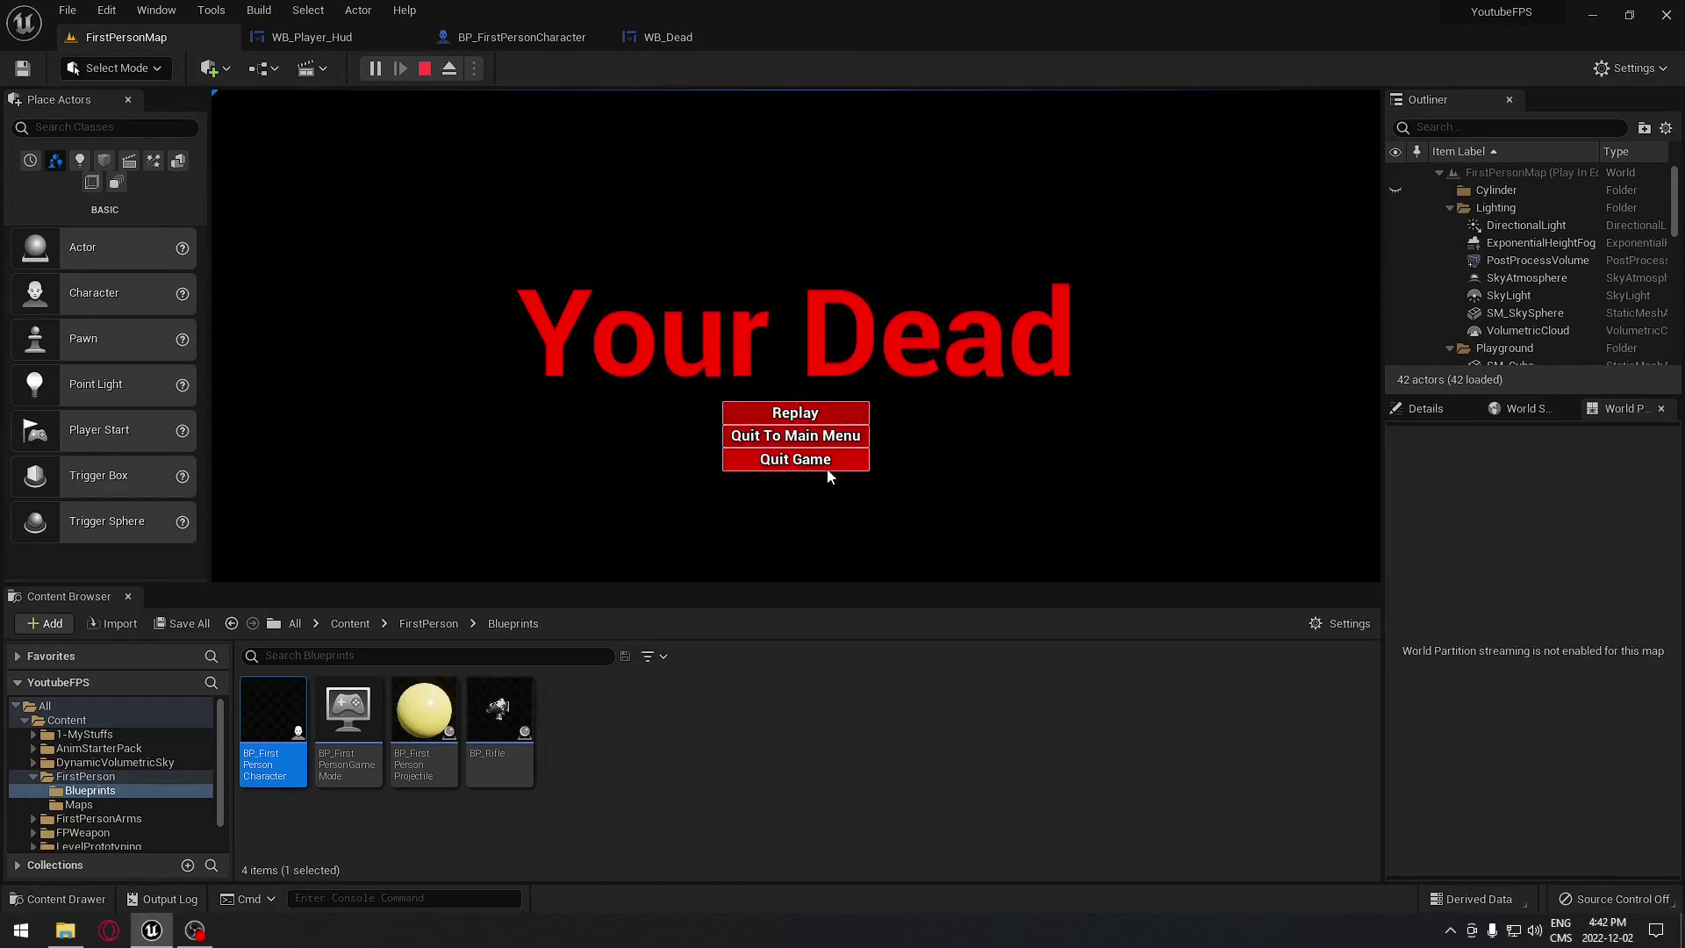
End the session via Quit Game, play again, die, and choose Quit To Main Menu.
key(Escape)
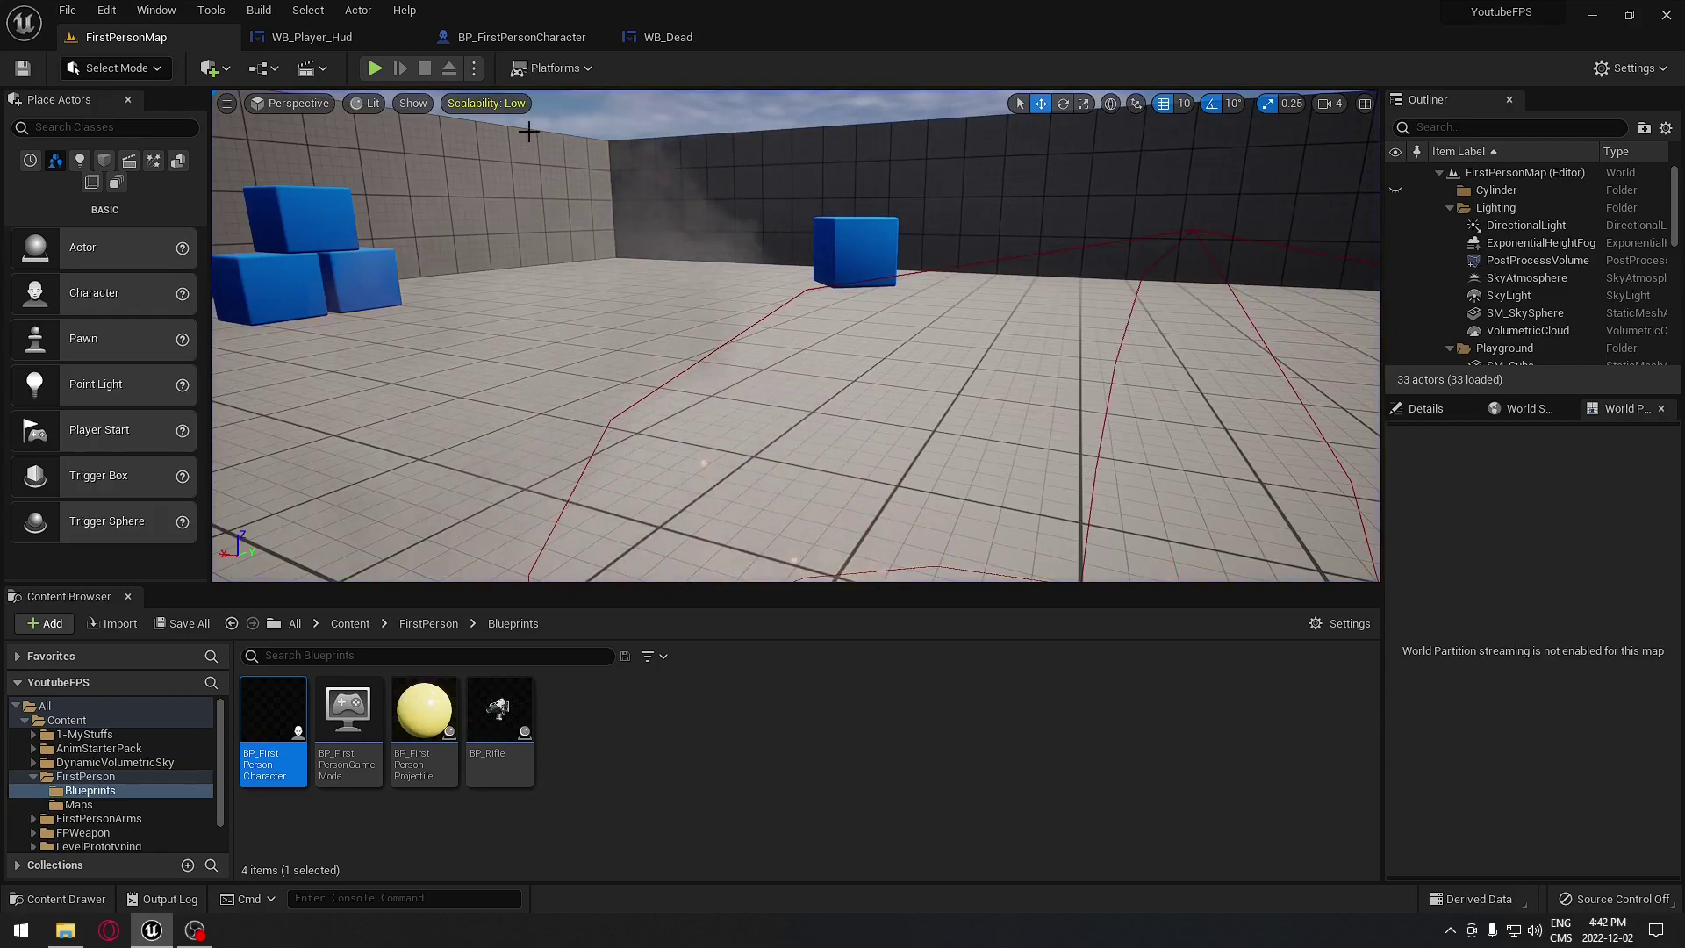
click(375, 68)
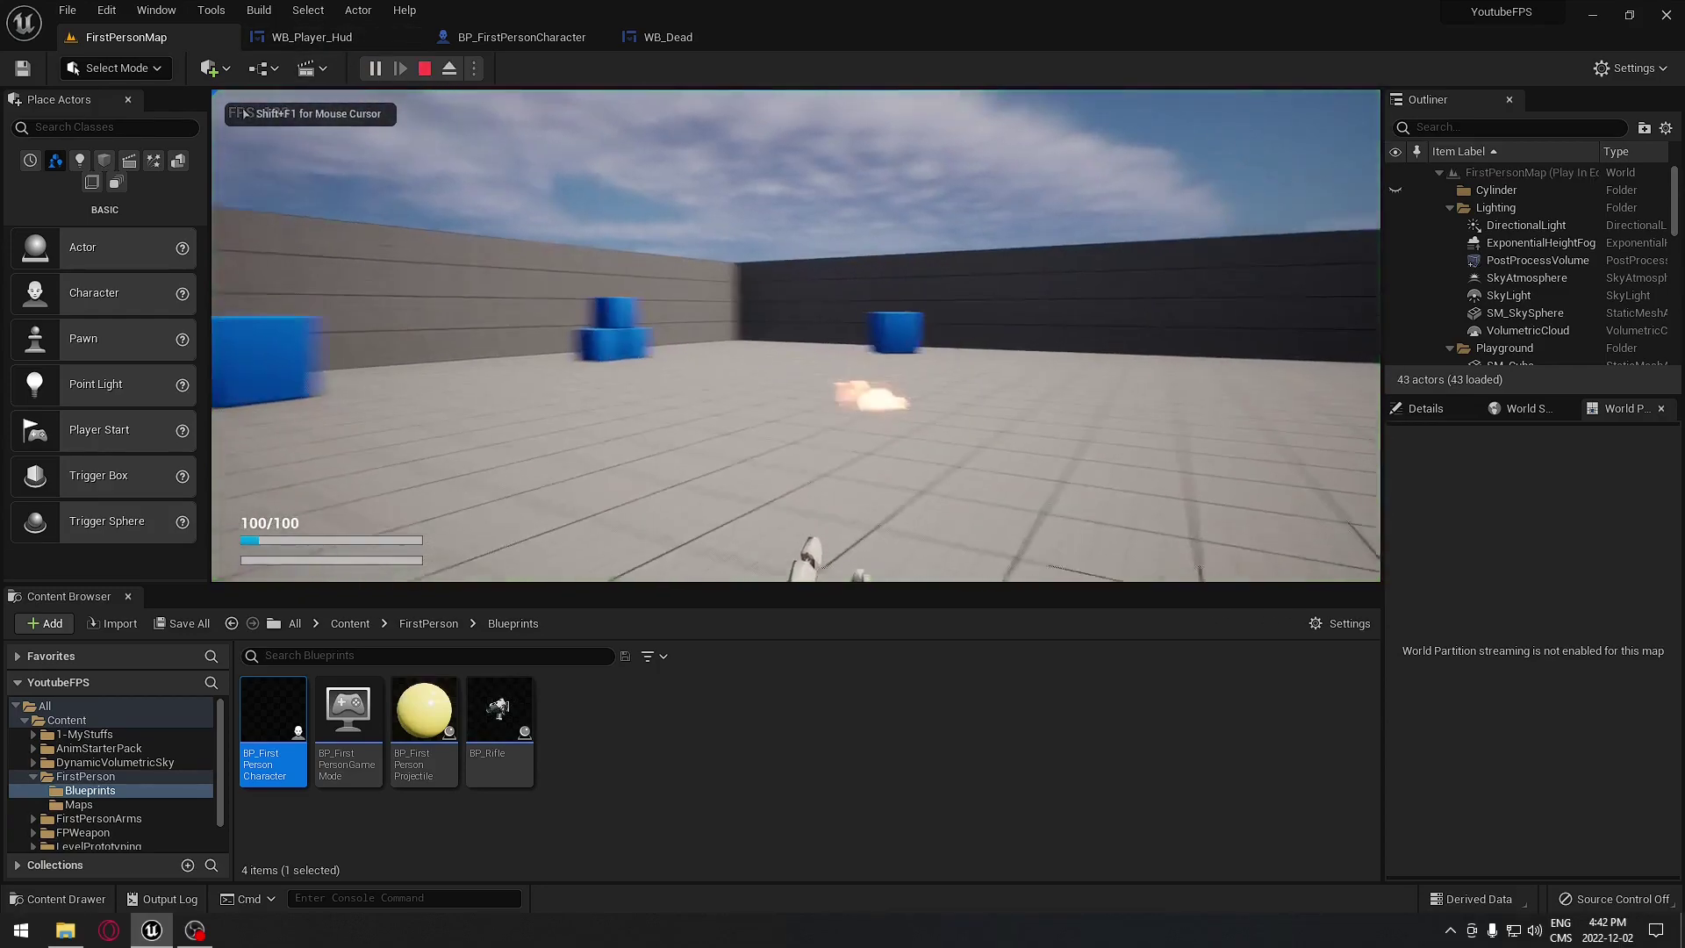
key(w)
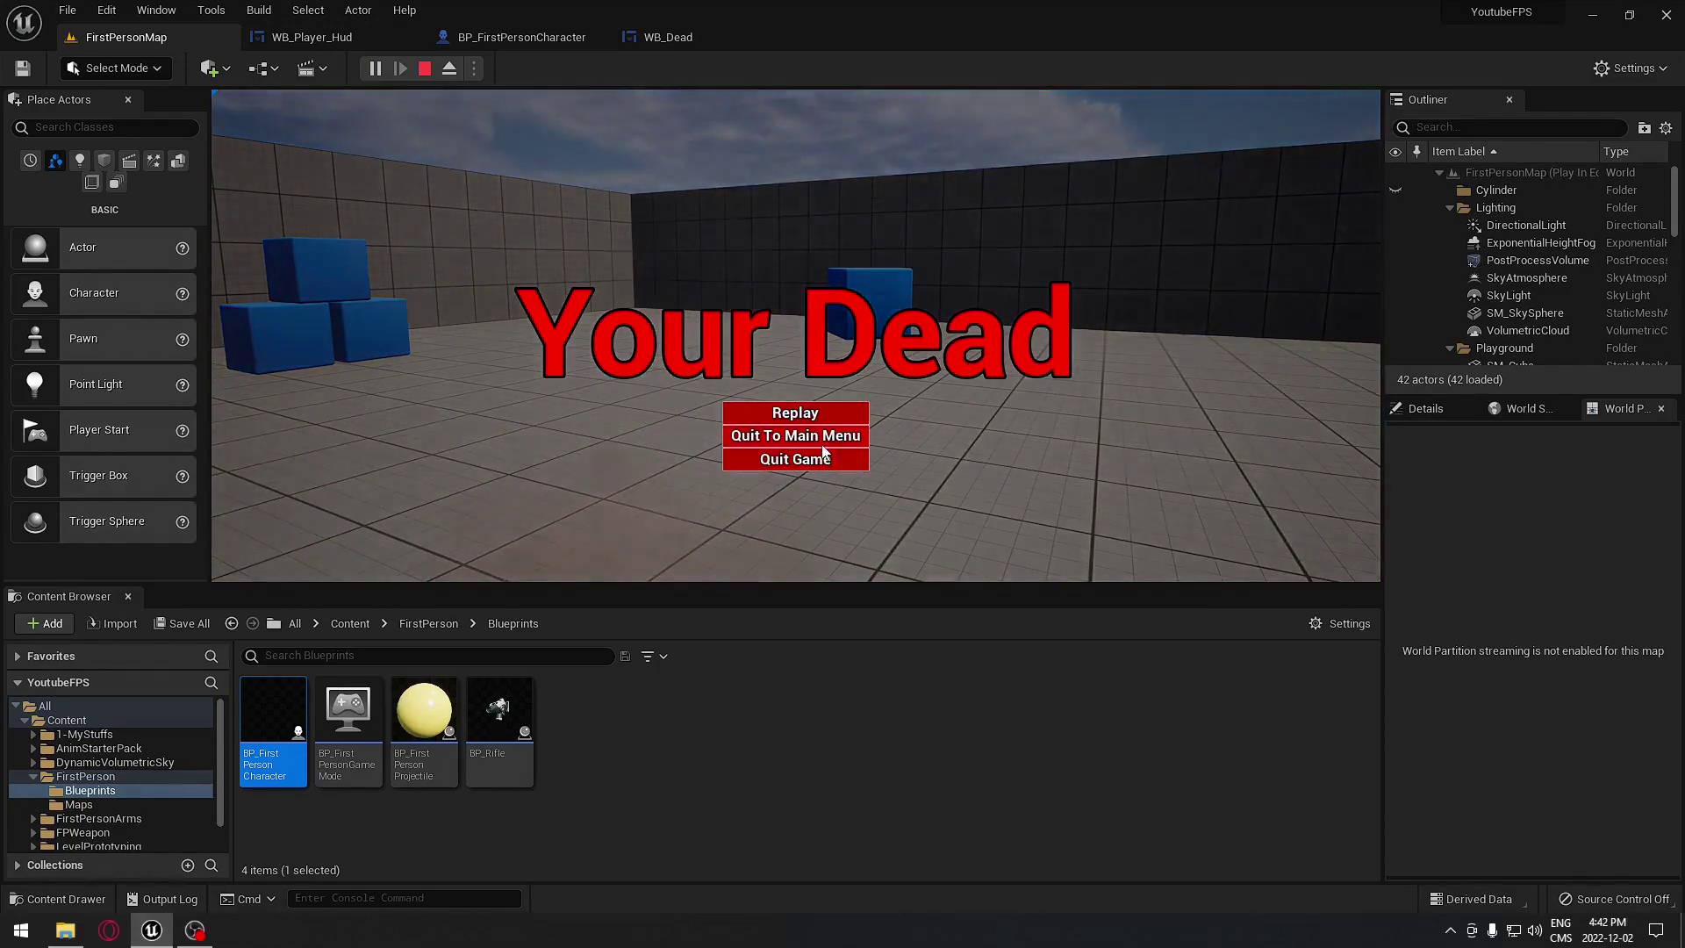
click(831, 438)
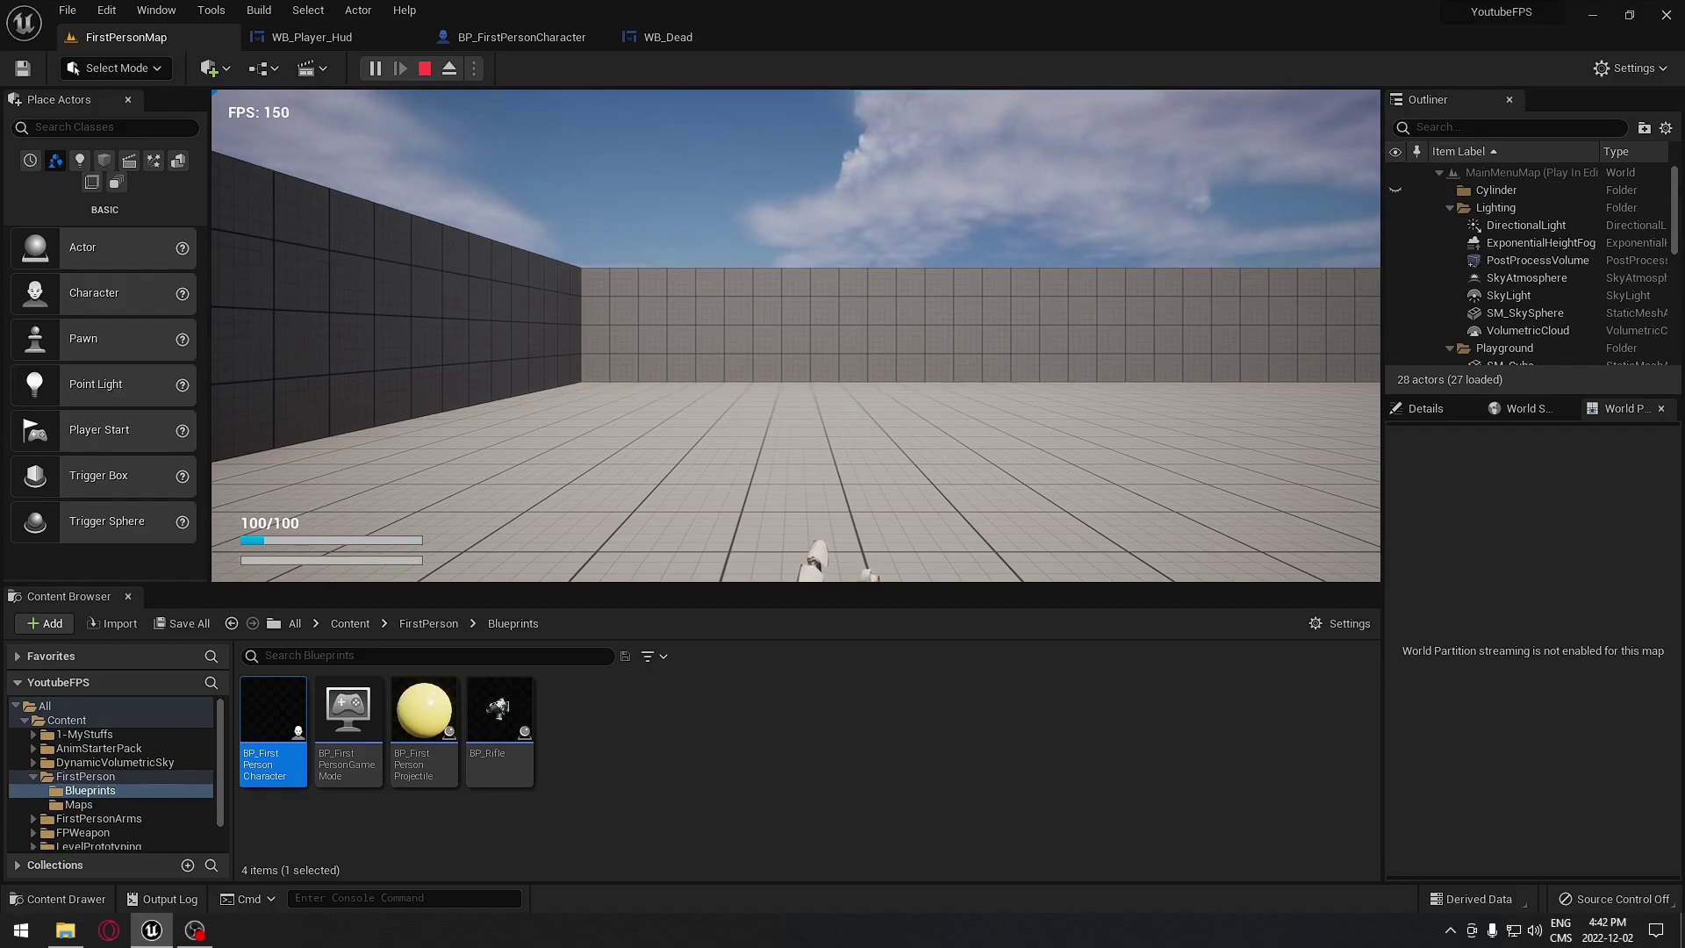
Restart play, use Replay on the death screen, and keep firing in the reloaded level.
key(Escape)
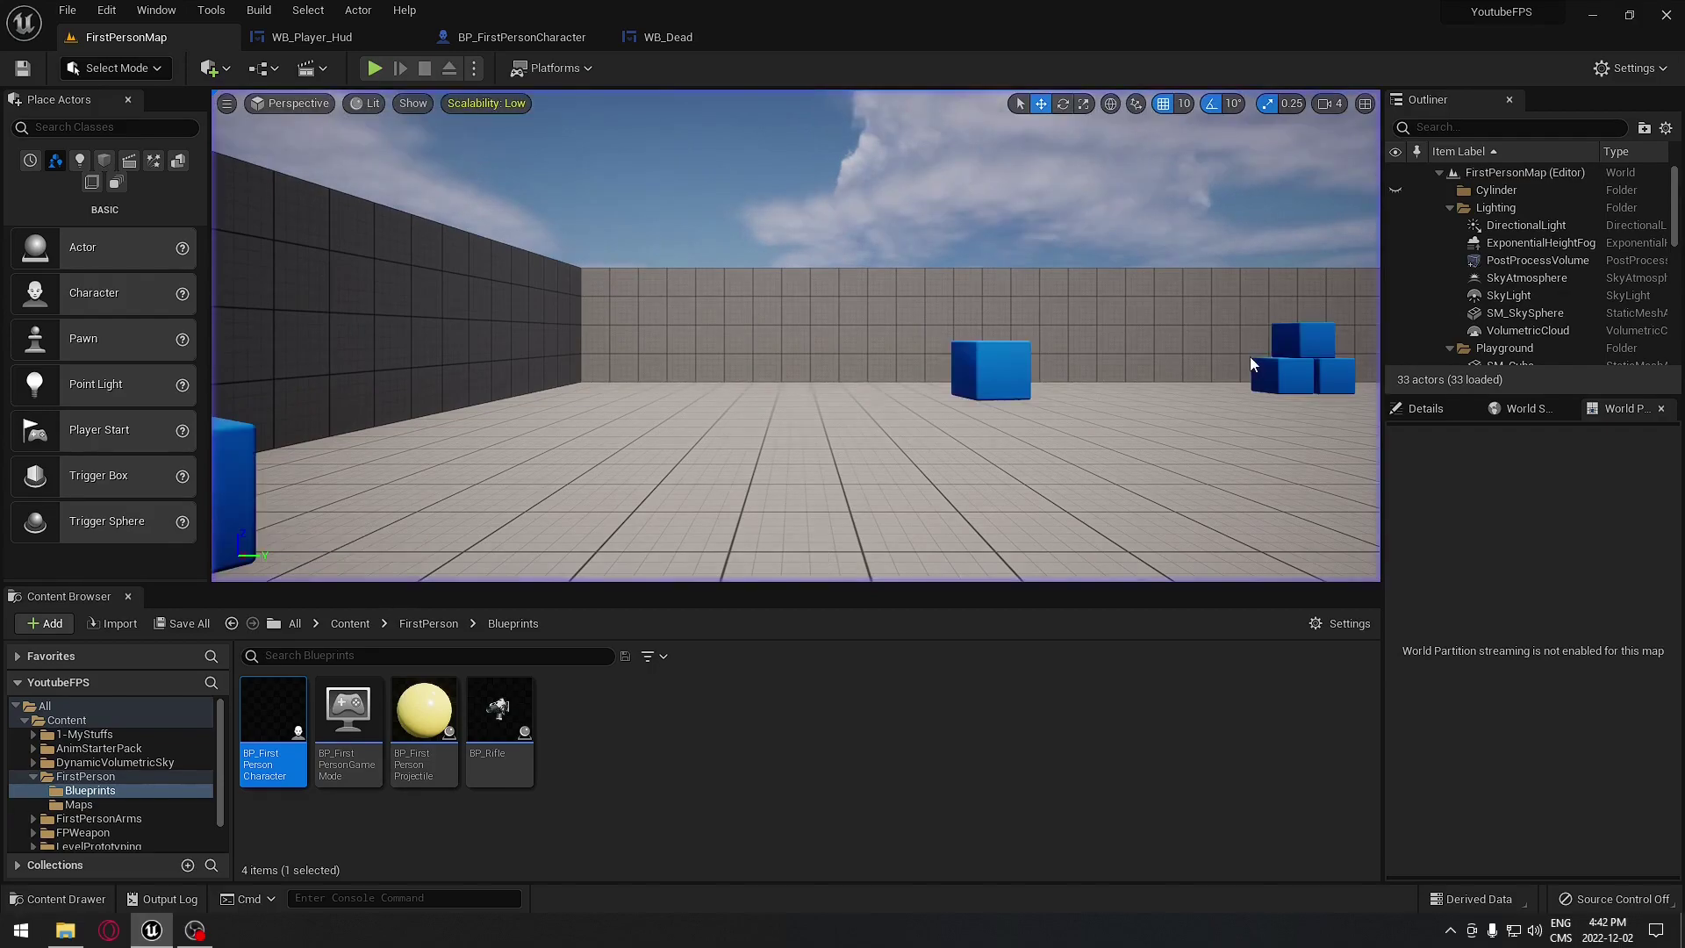
click(372, 70)
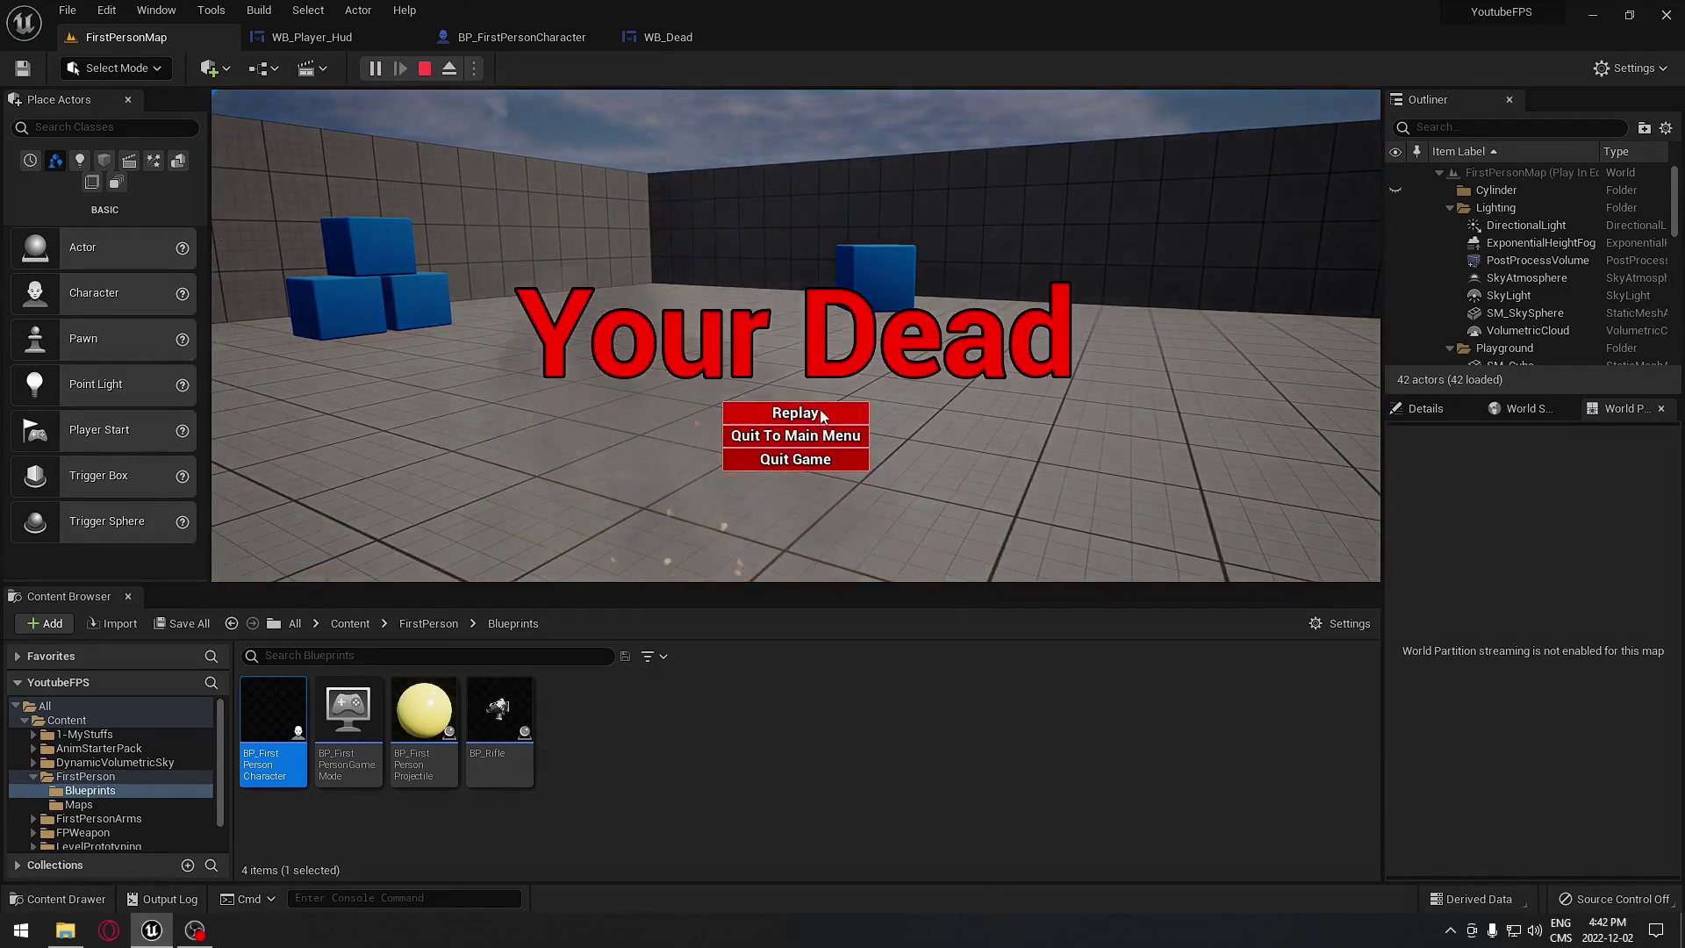
click(795, 413)
click(795, 335)
click(795, 335)
click(835, 511)
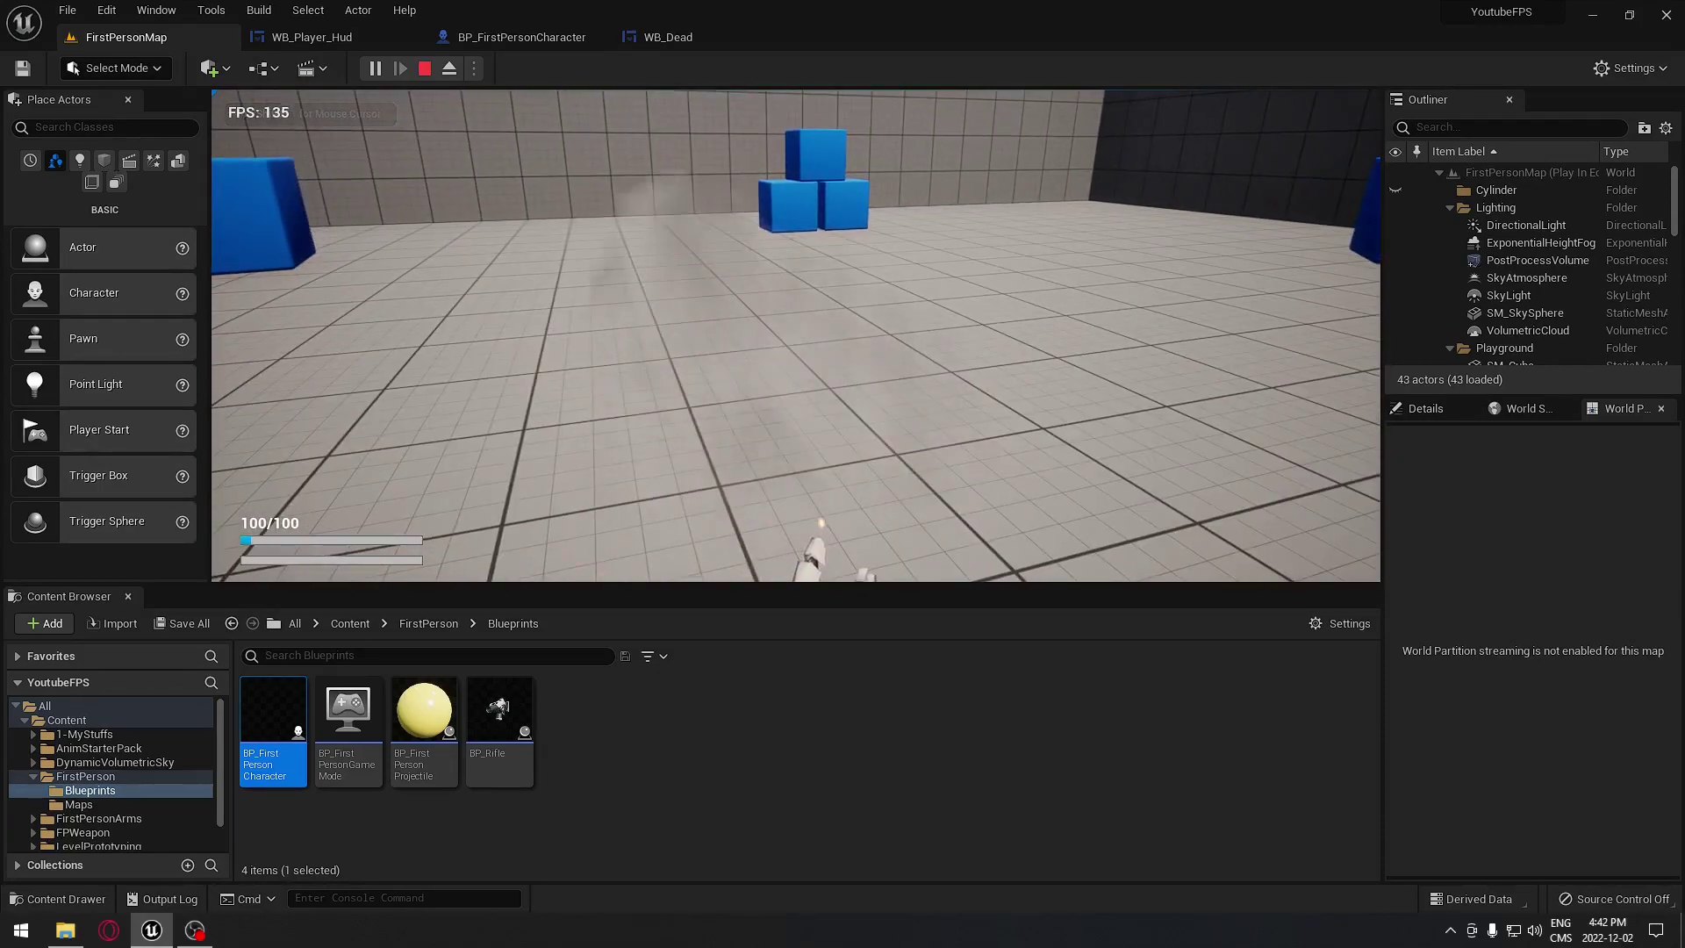
click(835, 511)
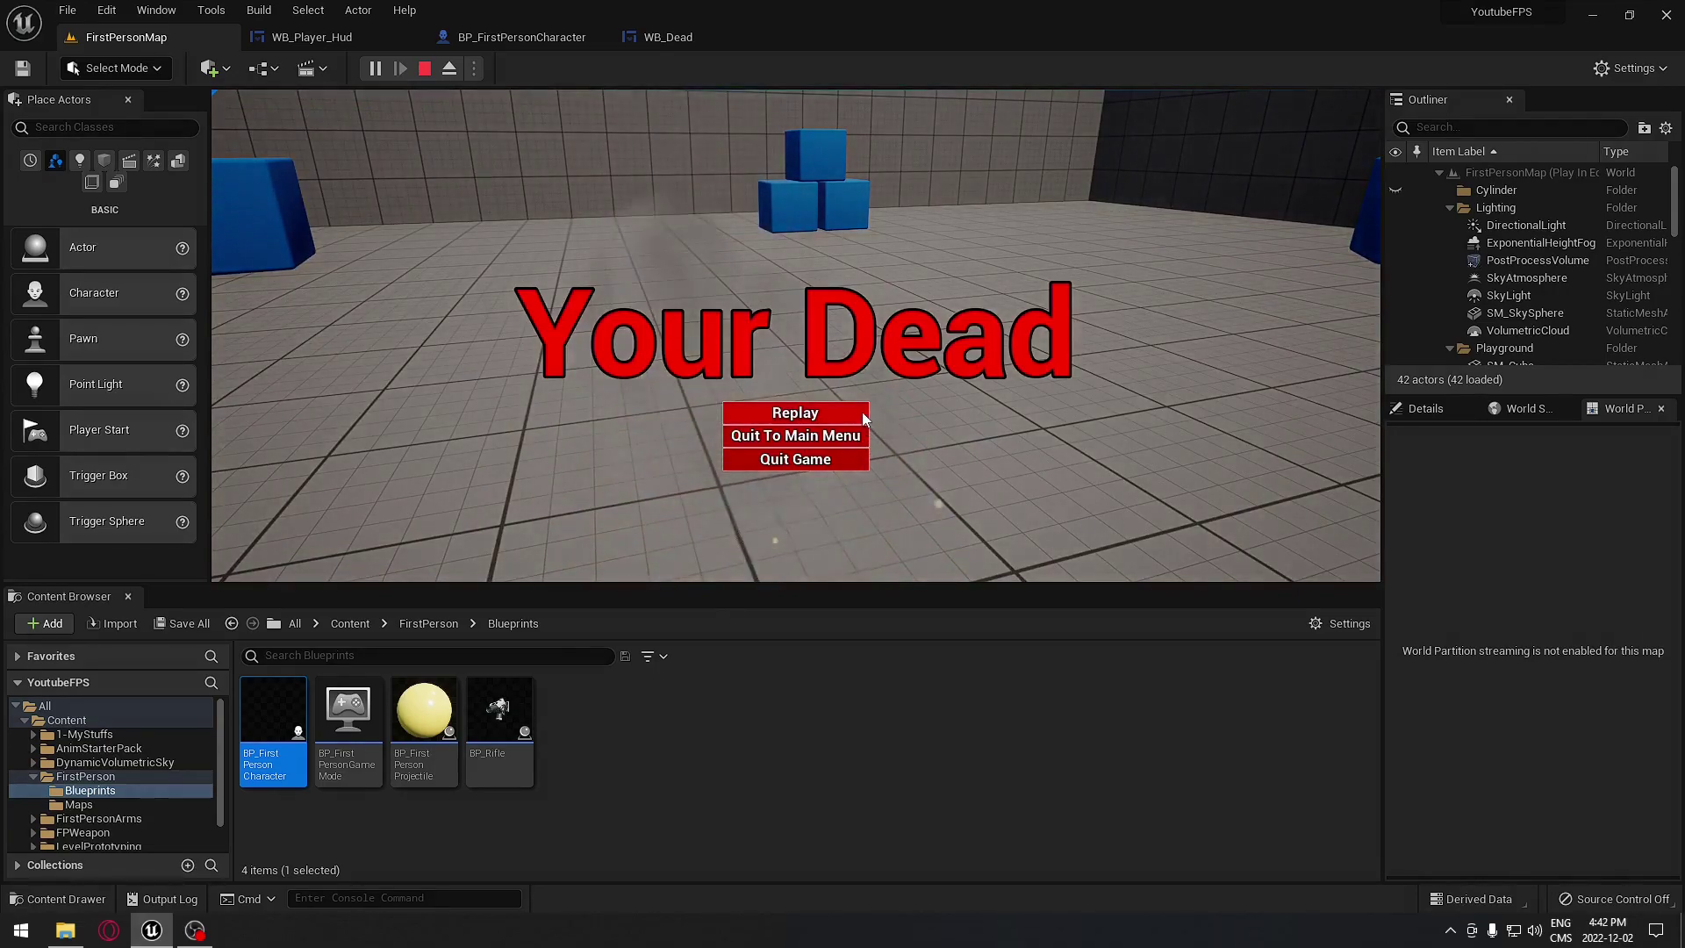
Use Replay once more, then stop play and open BP_FirstPersonCharacter's event graph.
click(795, 412)
click(795, 335)
click(794, 335)
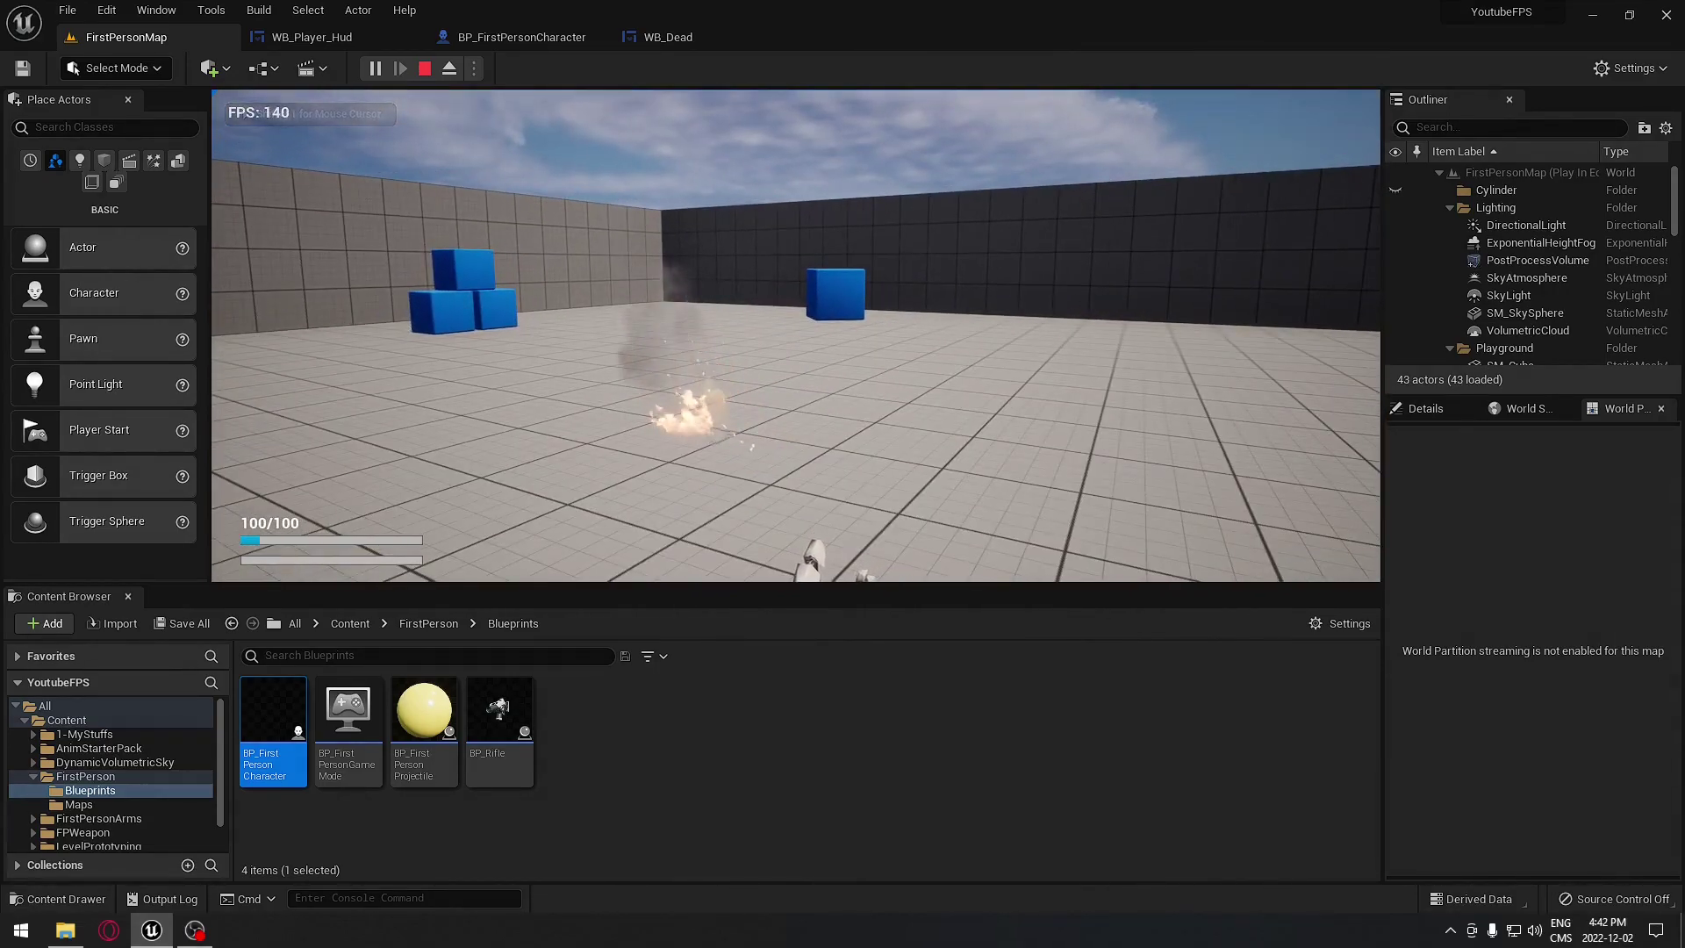
key(Escape)
click(514, 39)
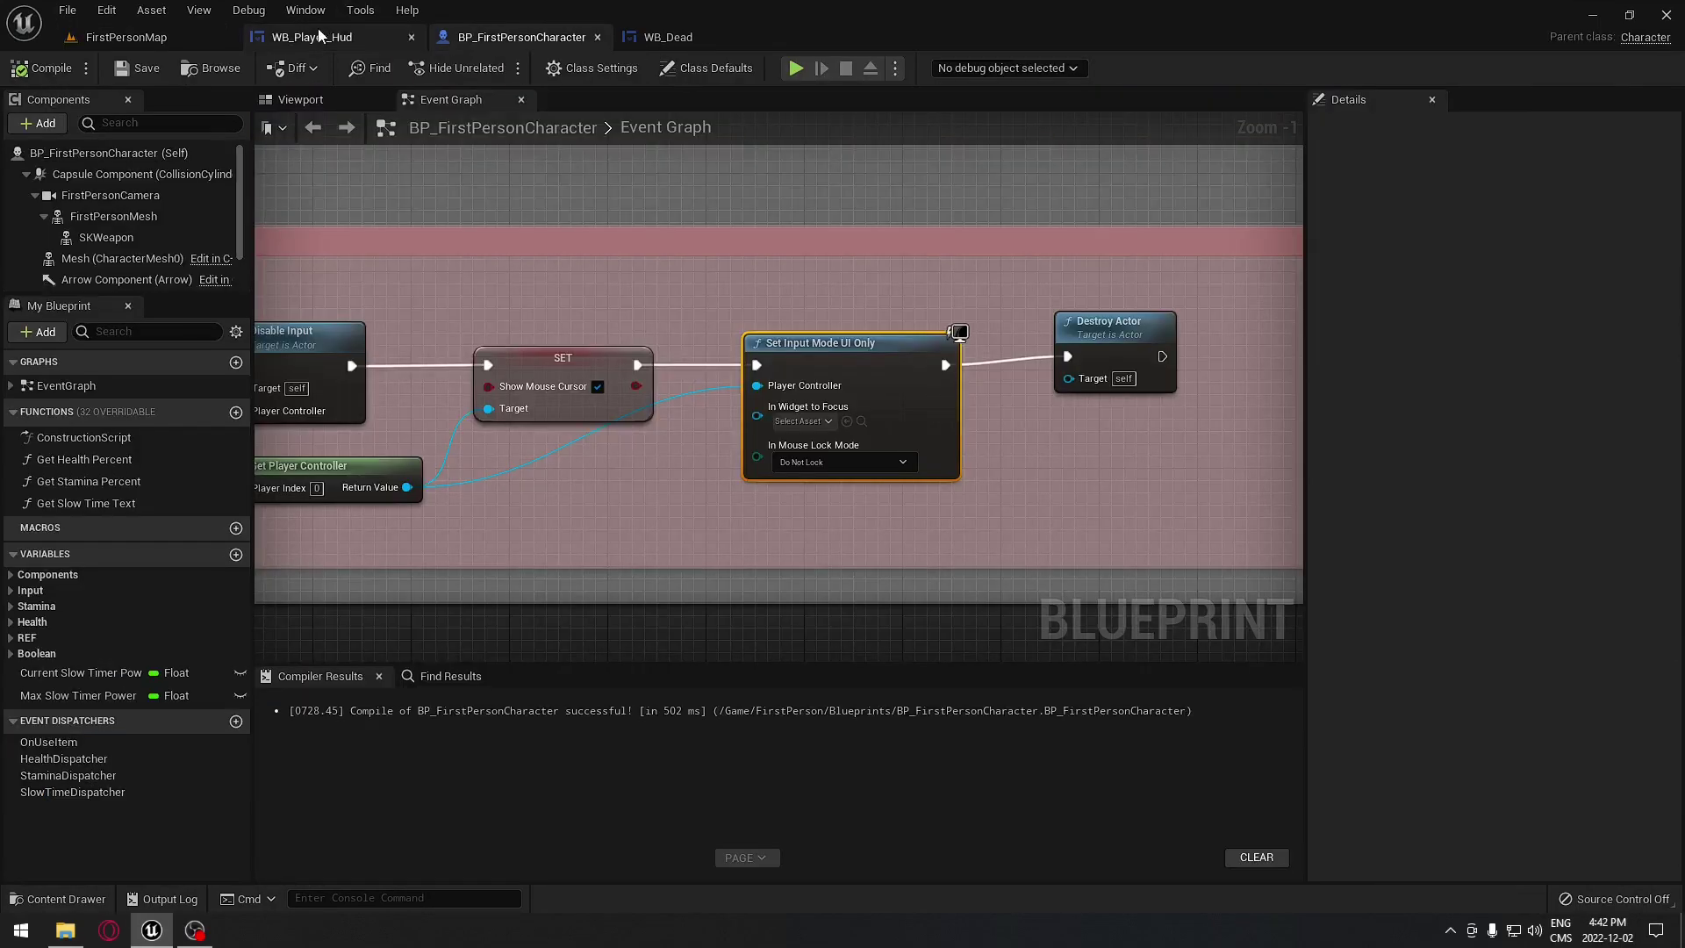
click(725, 37)
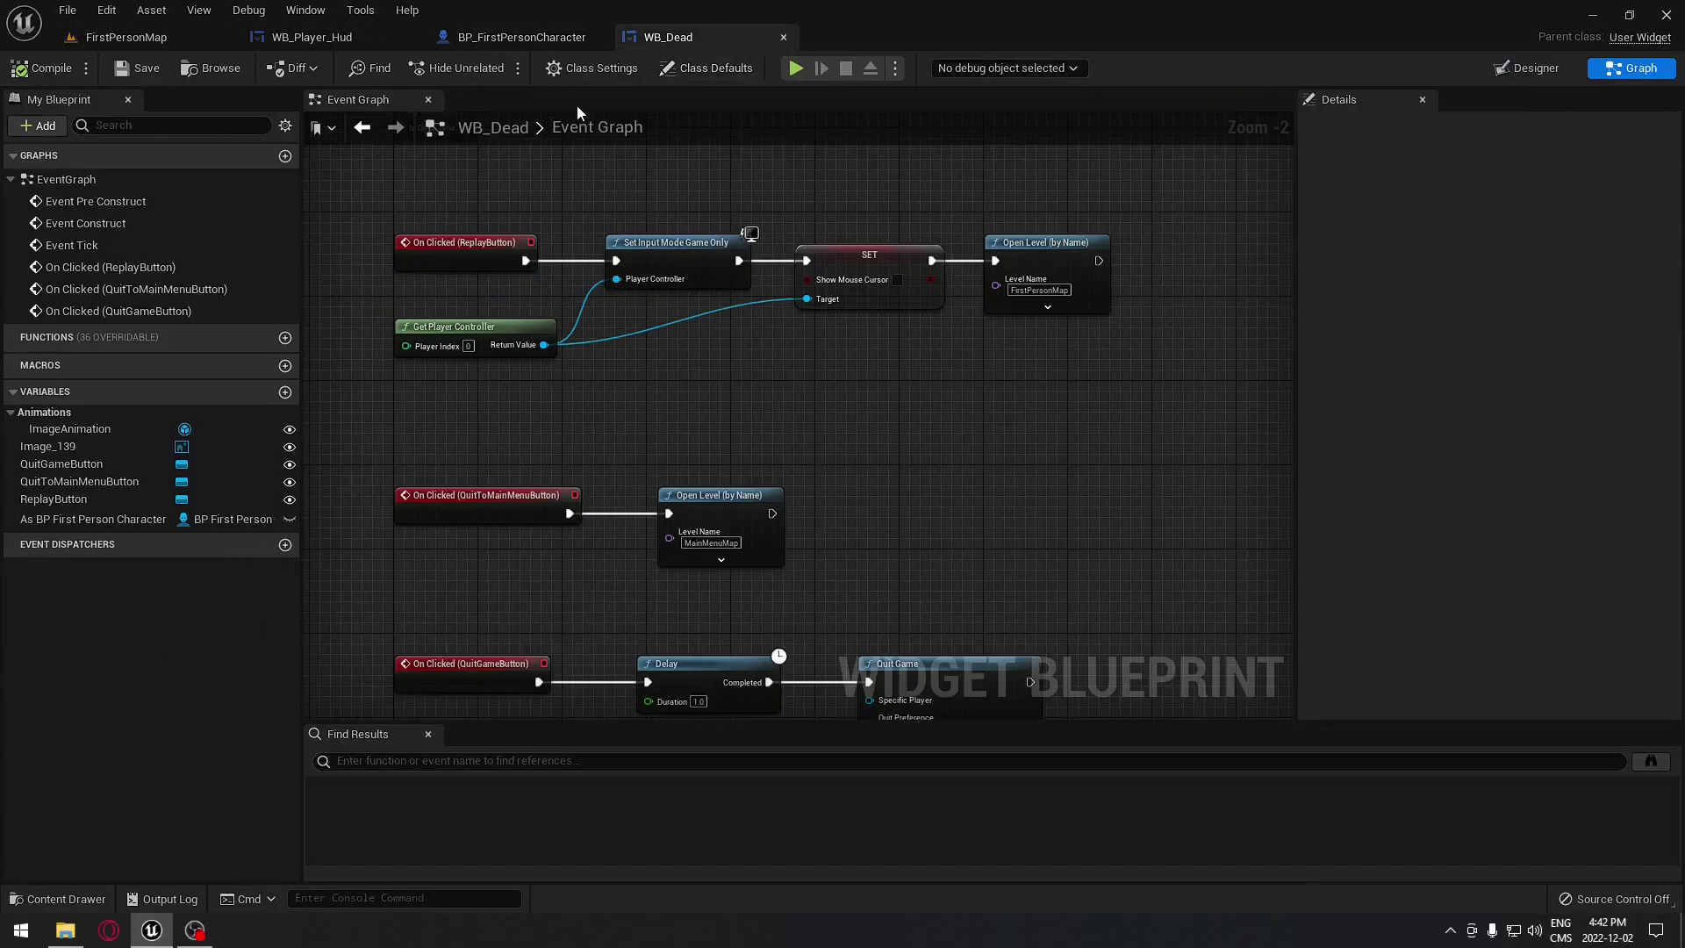
click(1525, 71)
scroll(790, 465, up, 6)
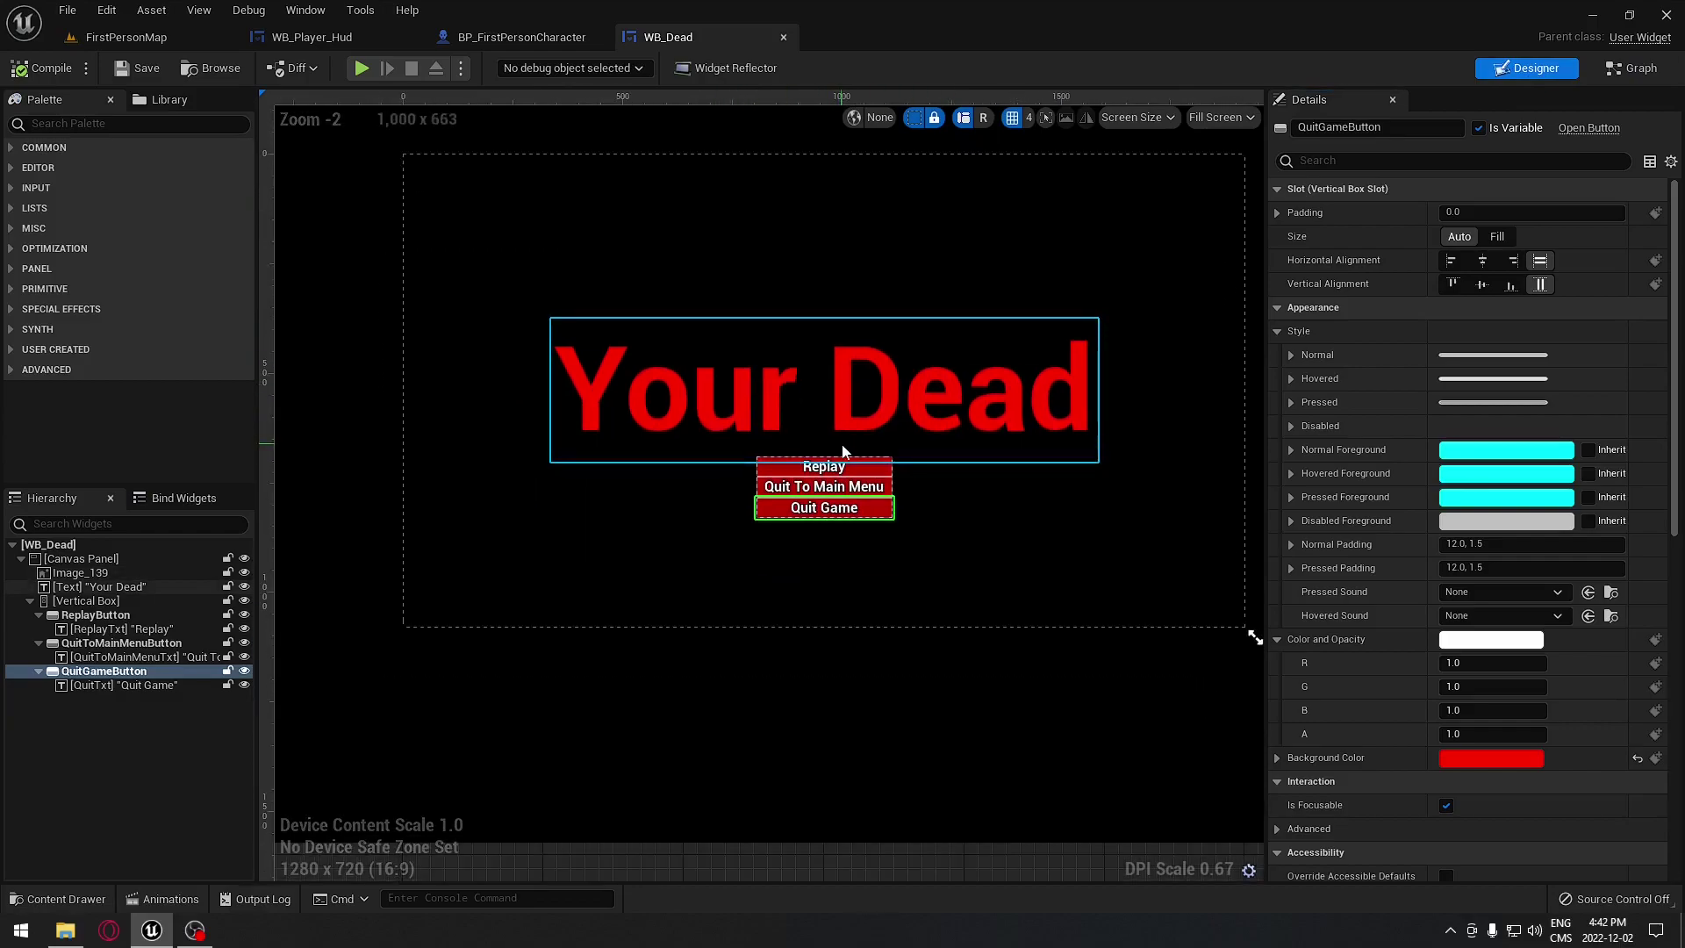
click(915, 490)
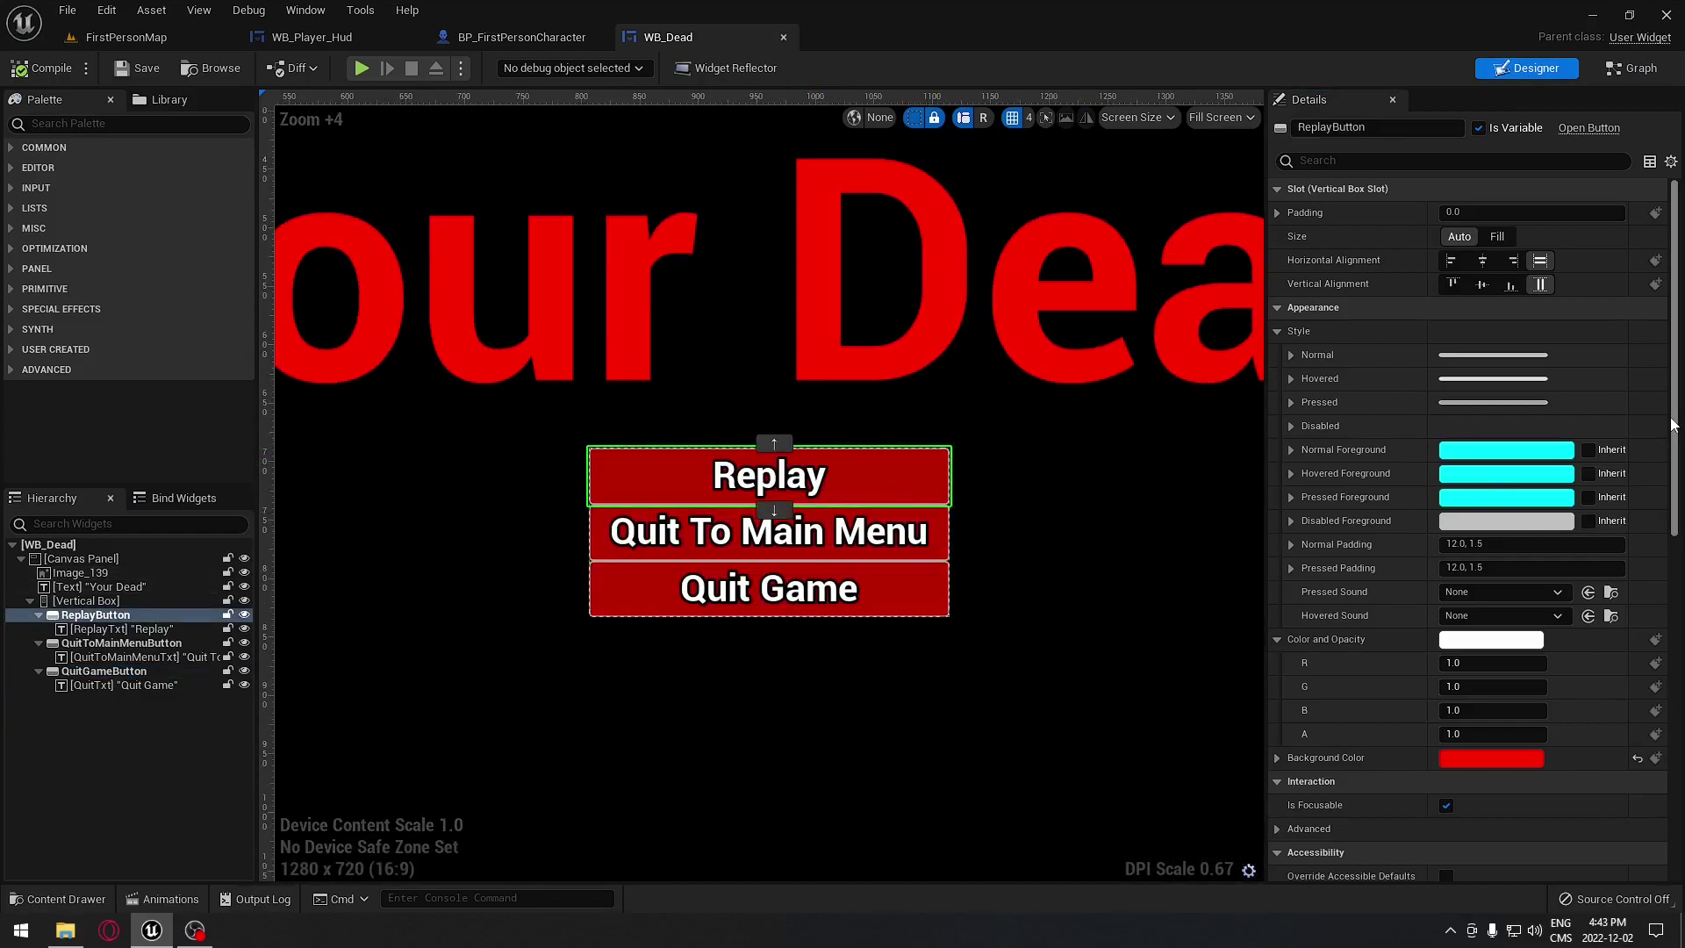
scroll(1673, 426, down, 4)
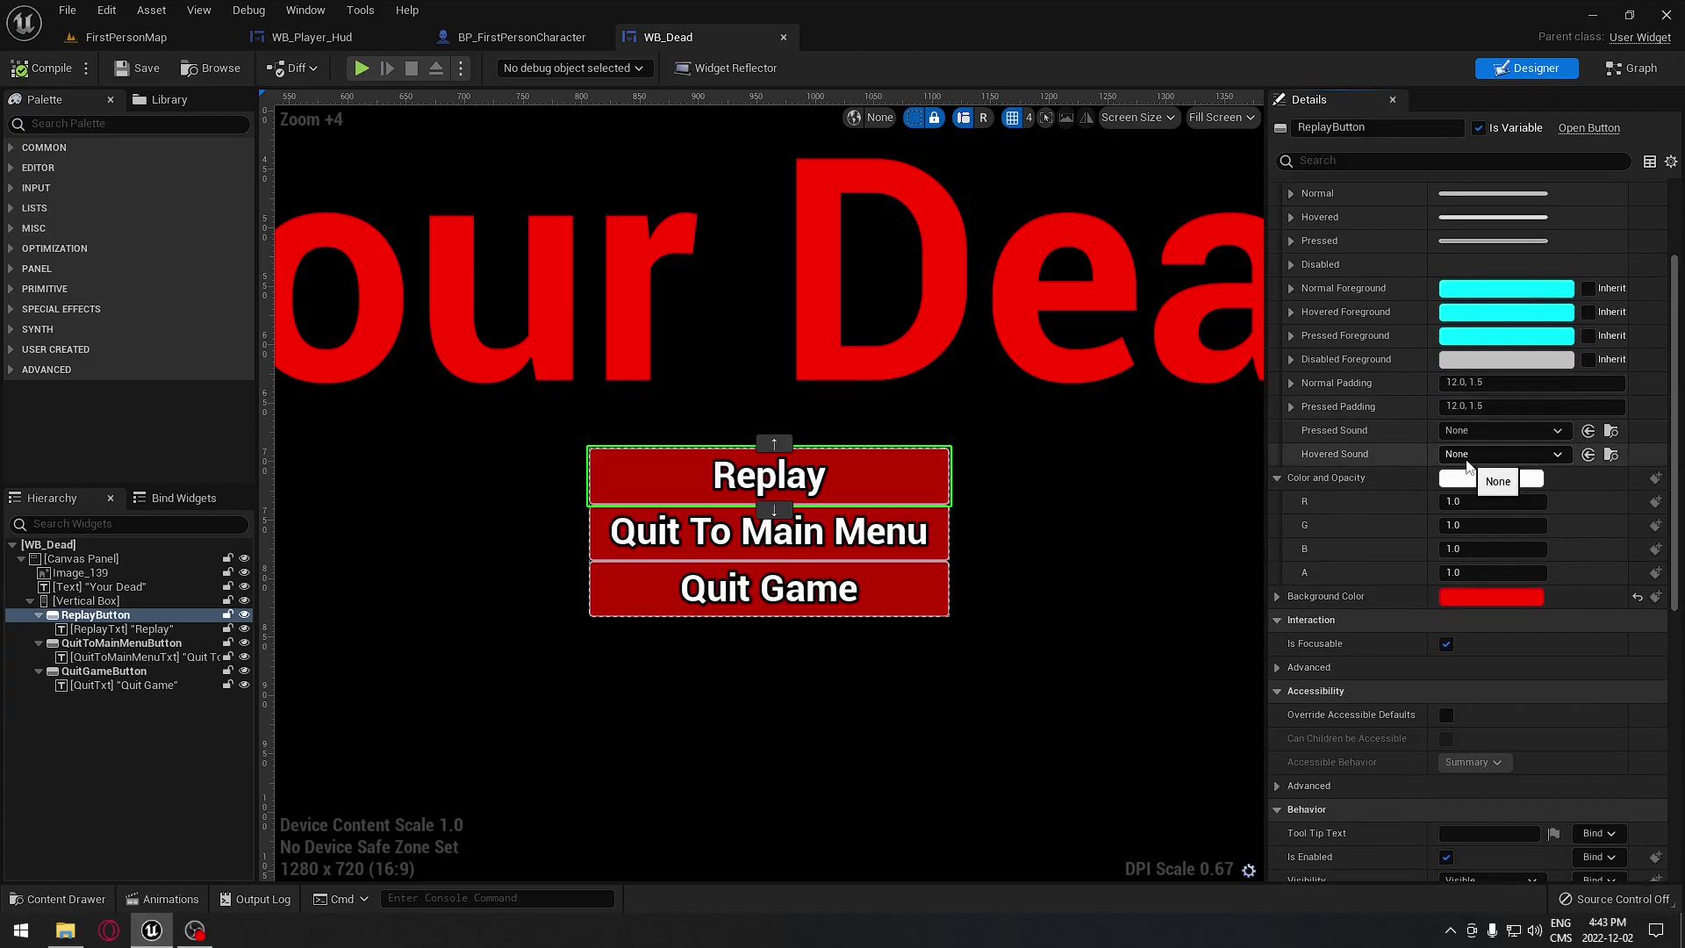
click(1277, 481)
Open WB_Options from the Widgets folder and locate AntiAliasing+'s Click_on_Button hovered sound asset.
click(82, 896)
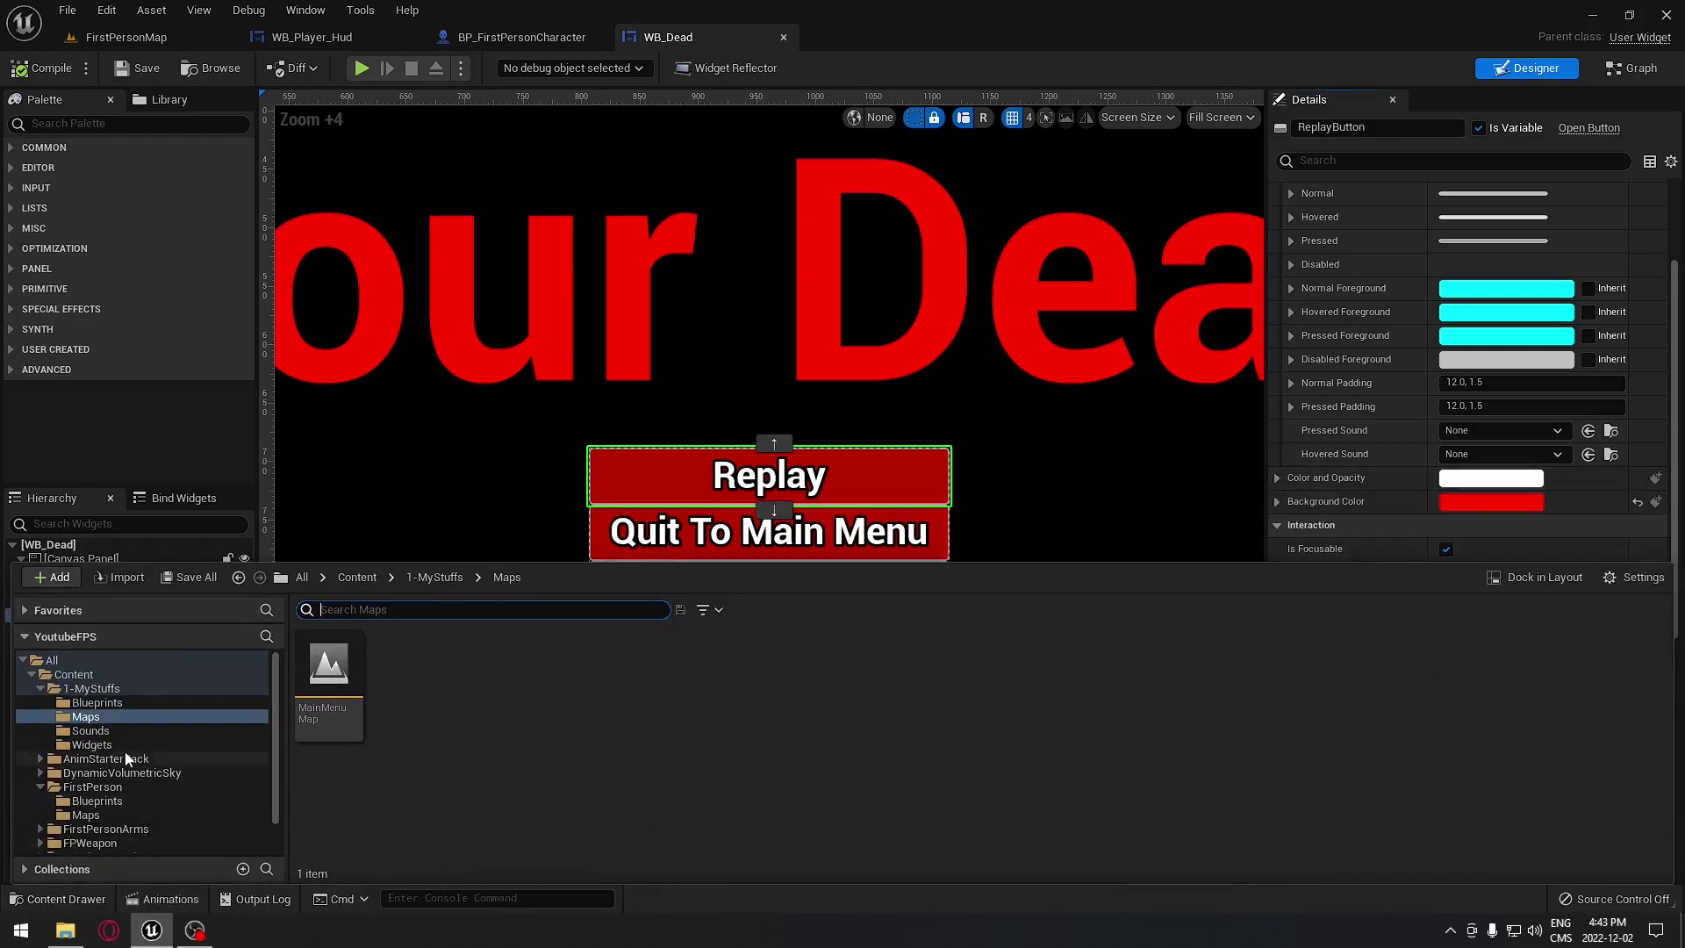
click(241, 702)
click(92, 744)
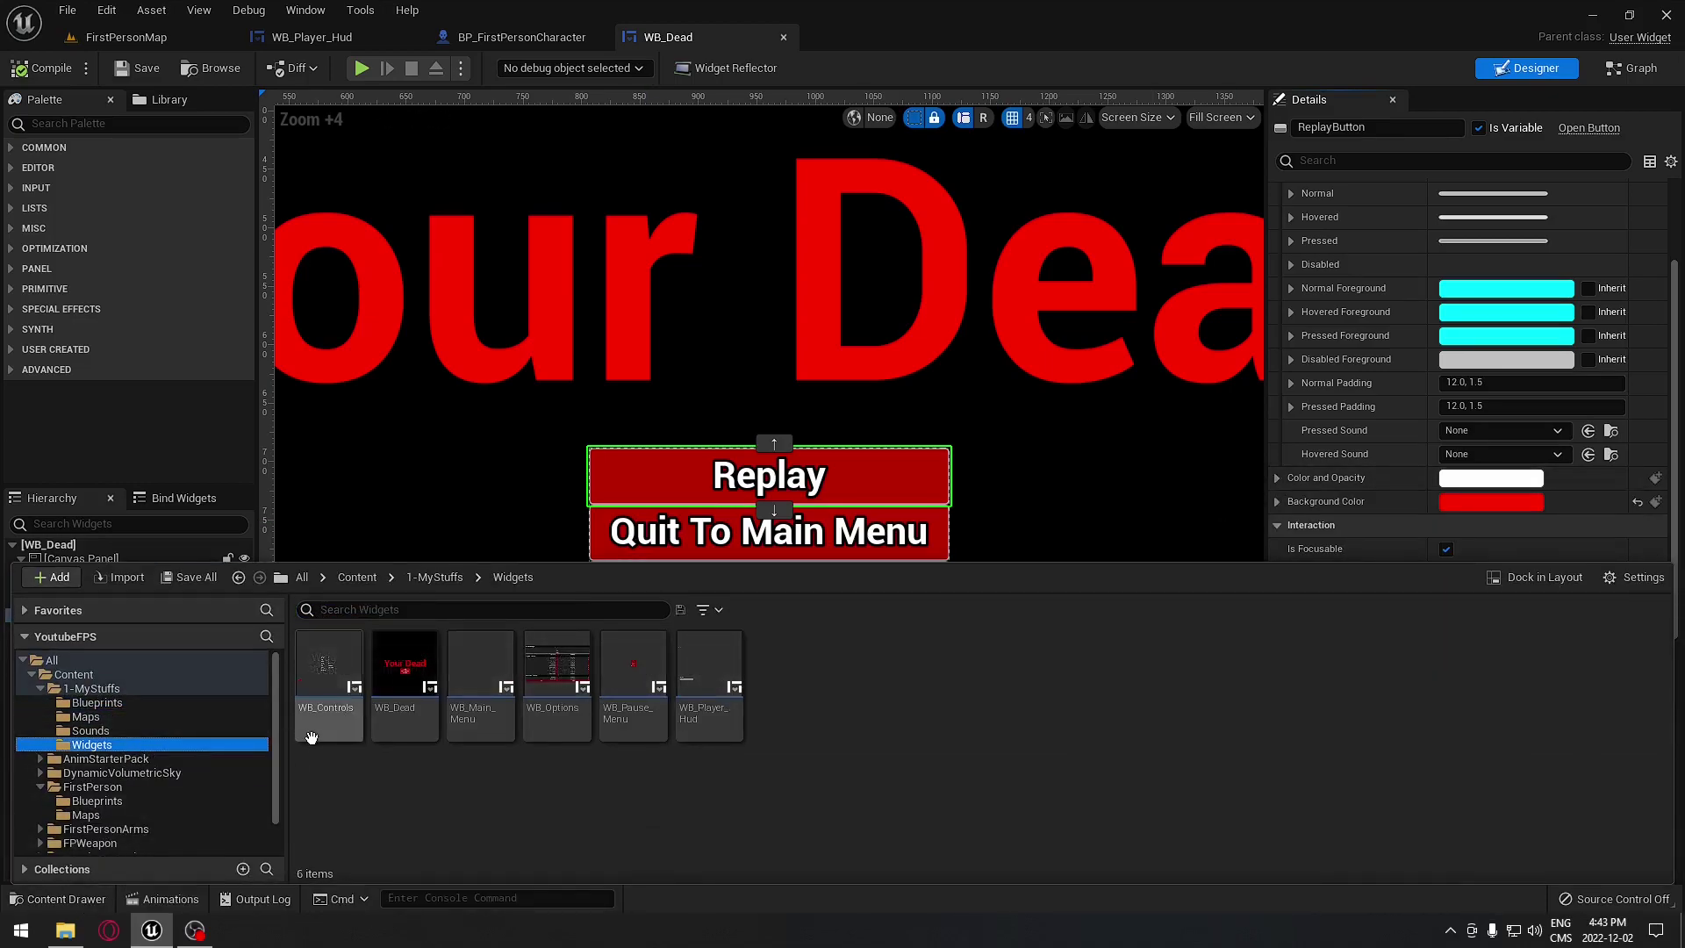
click(577, 682)
double_click(578, 683)
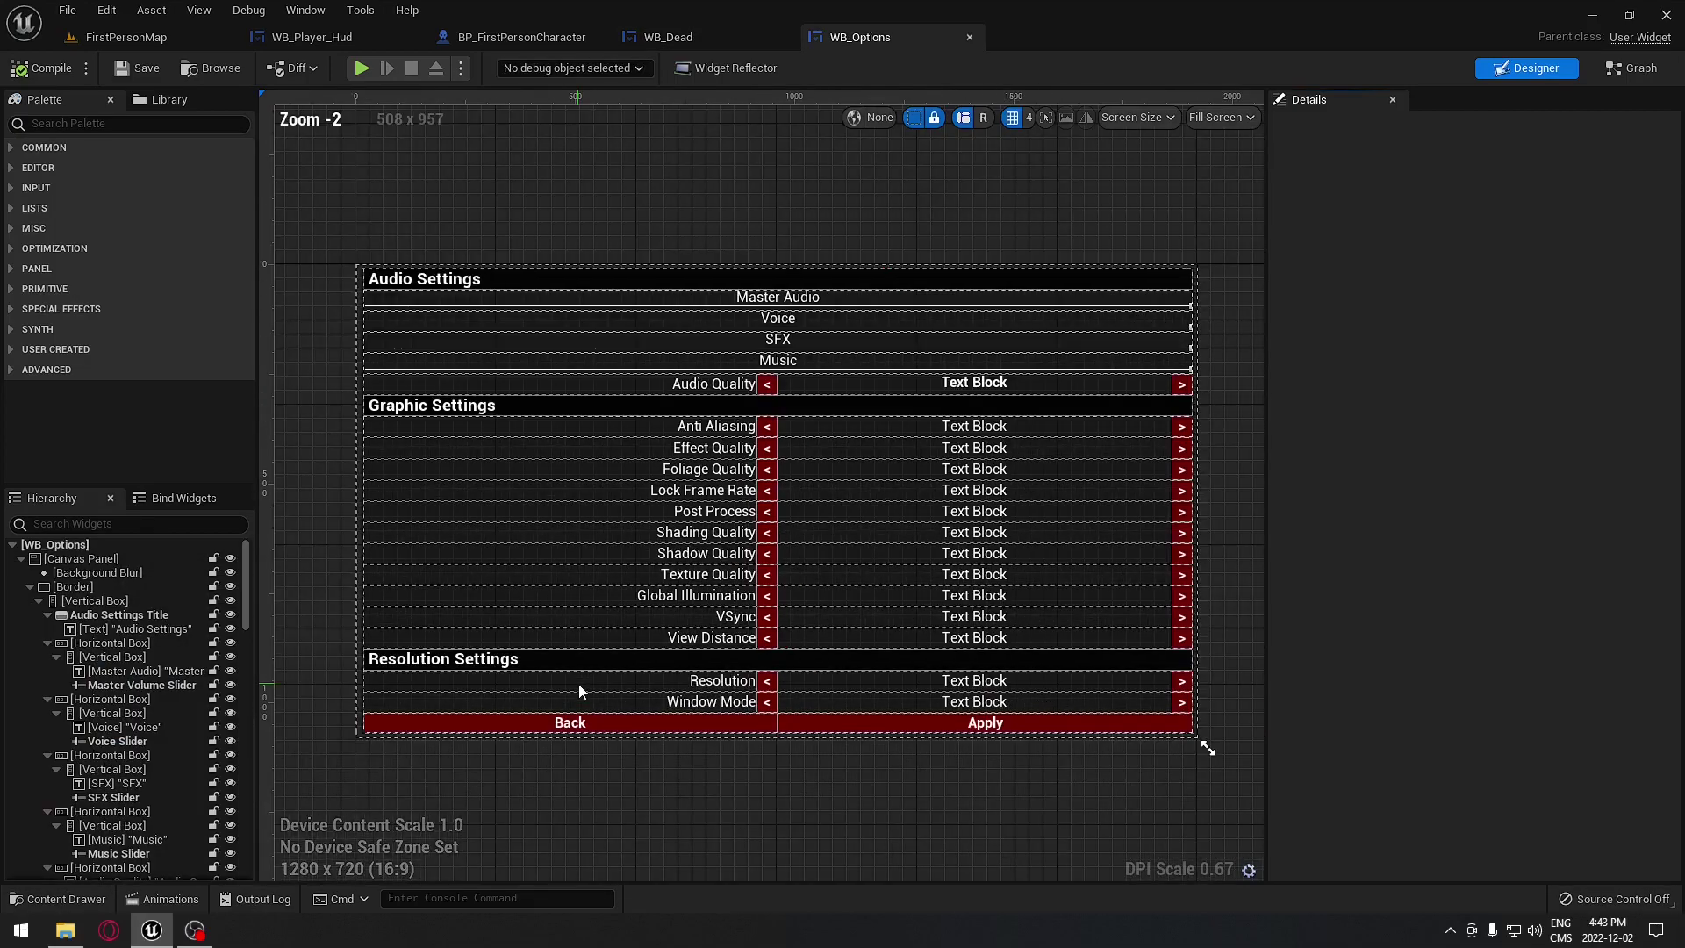
click(1188, 434)
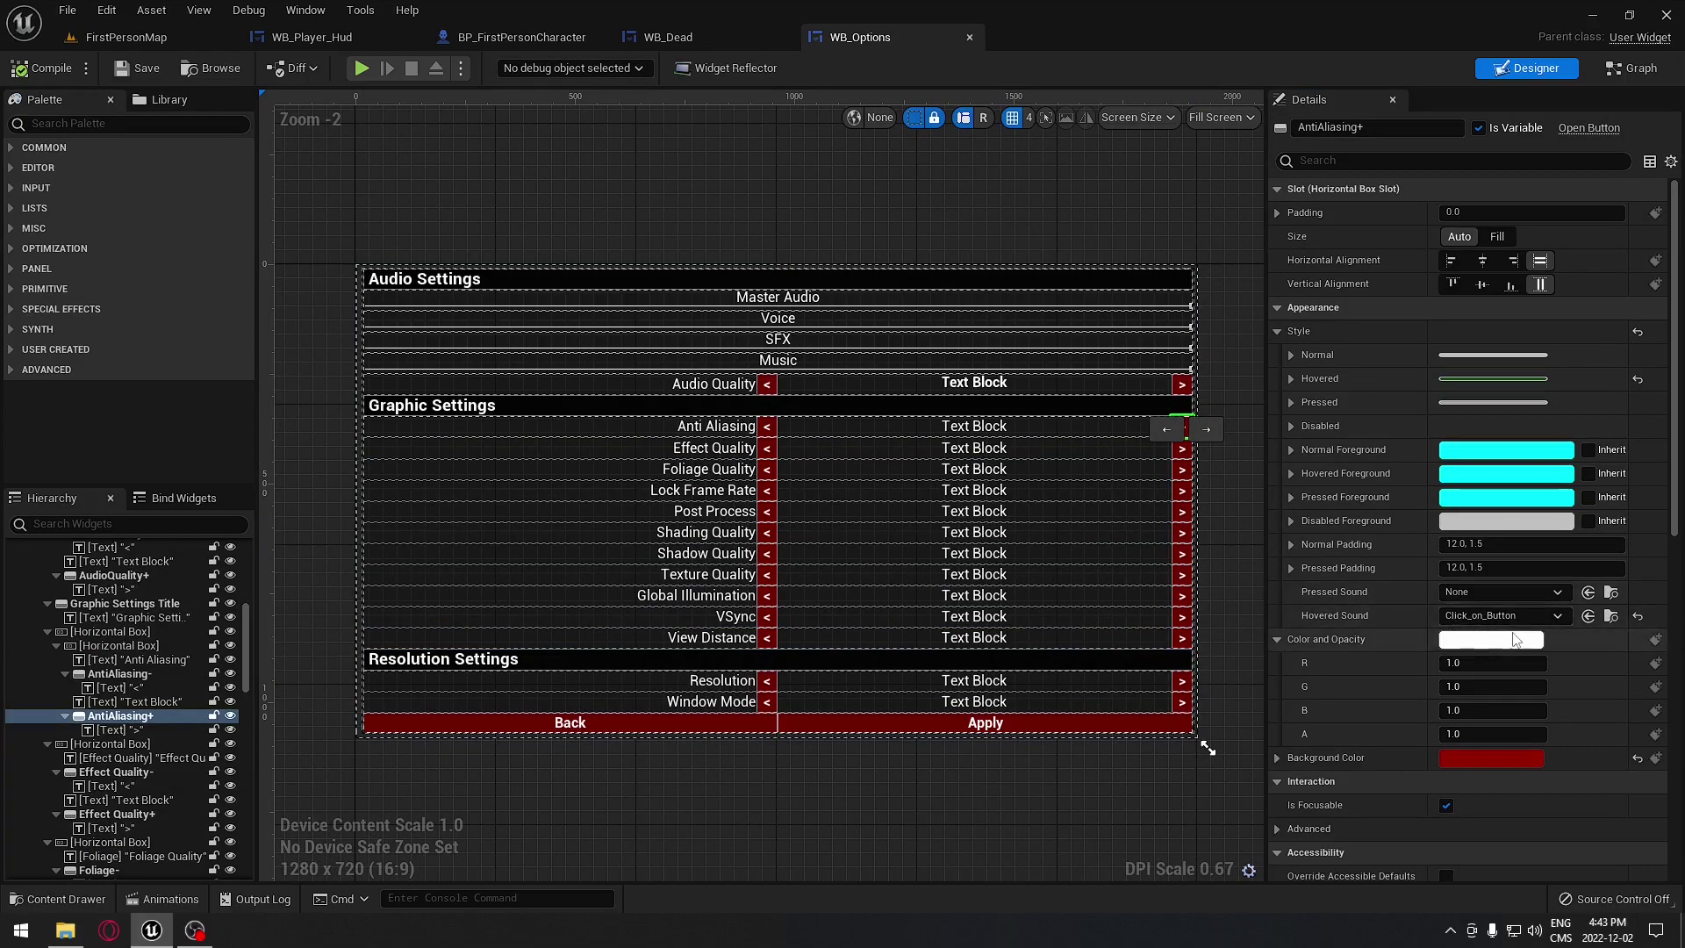
click(1610, 617)
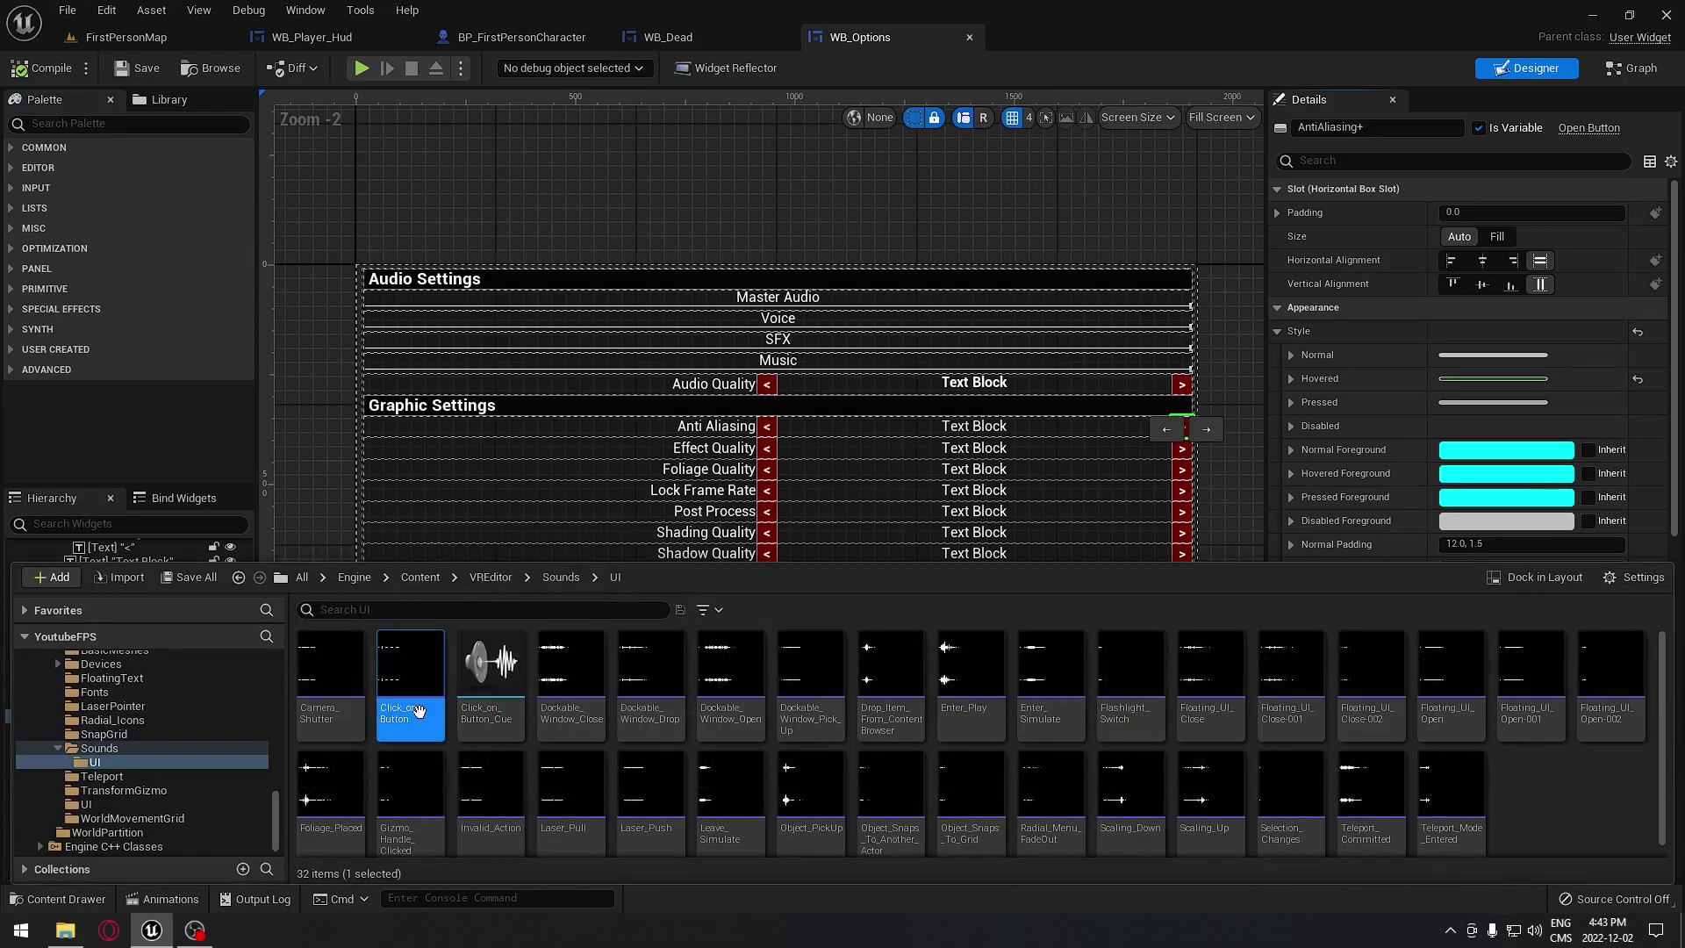
key(F2)
click(734, 35)
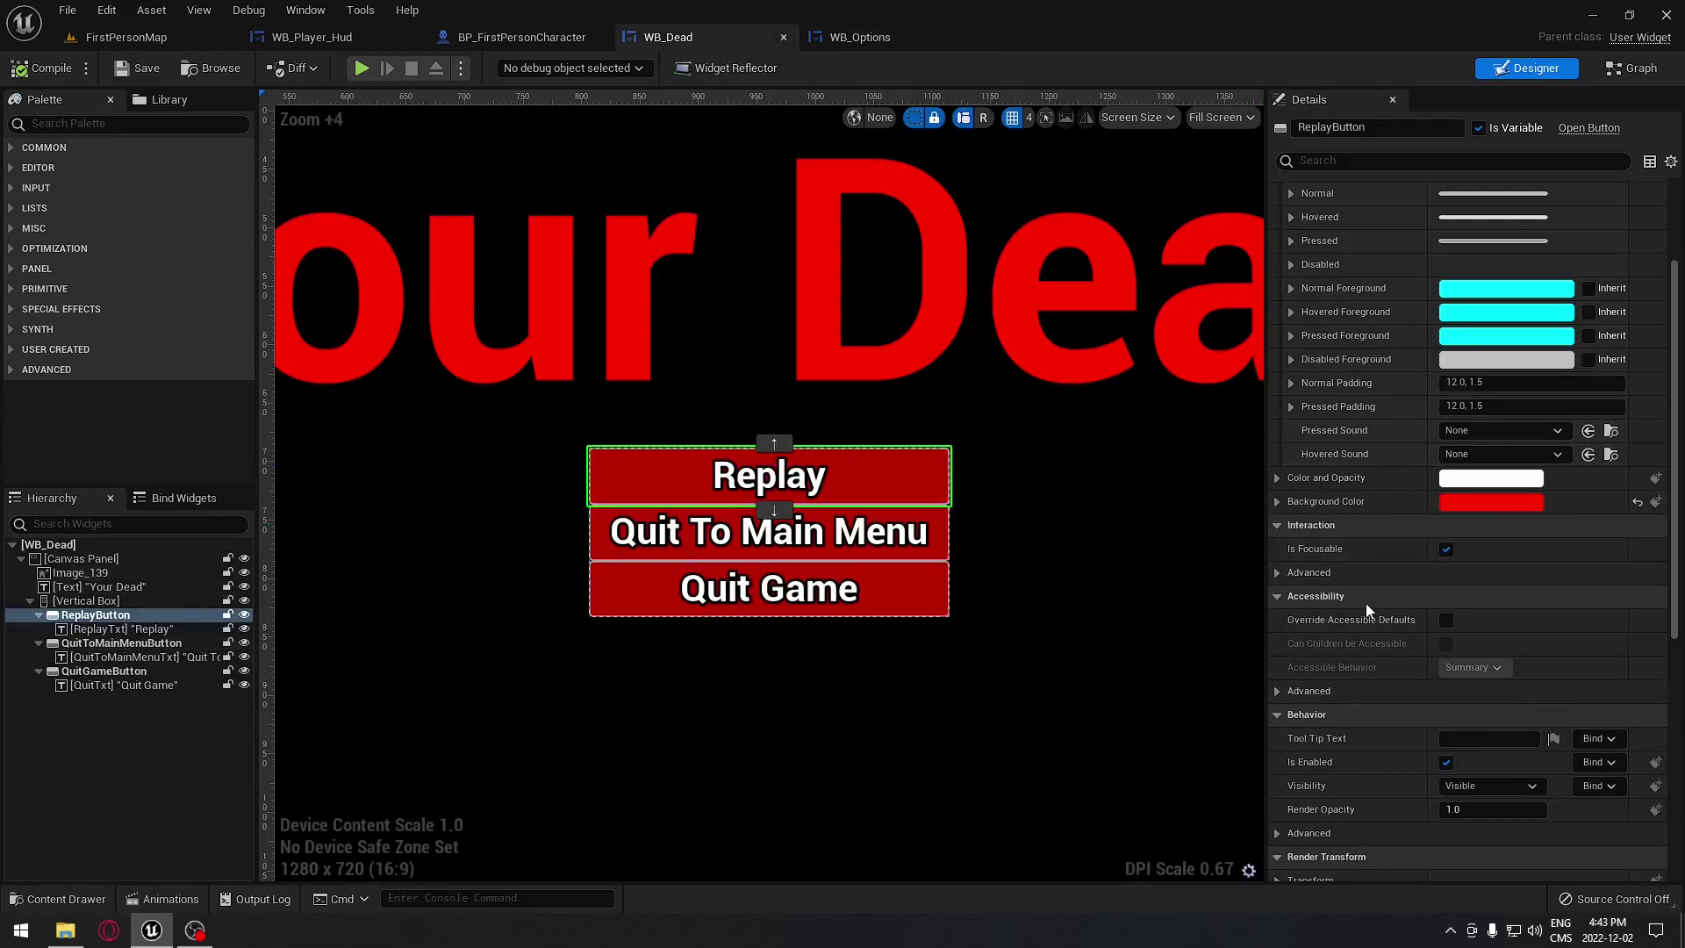
Set Click_on_Button as Hovered Sound on Replay, Quit To Main Menu and Quit Game, then compile.
scroll(1439, 657, down, 4)
scroll(1438, 659, down, 2)
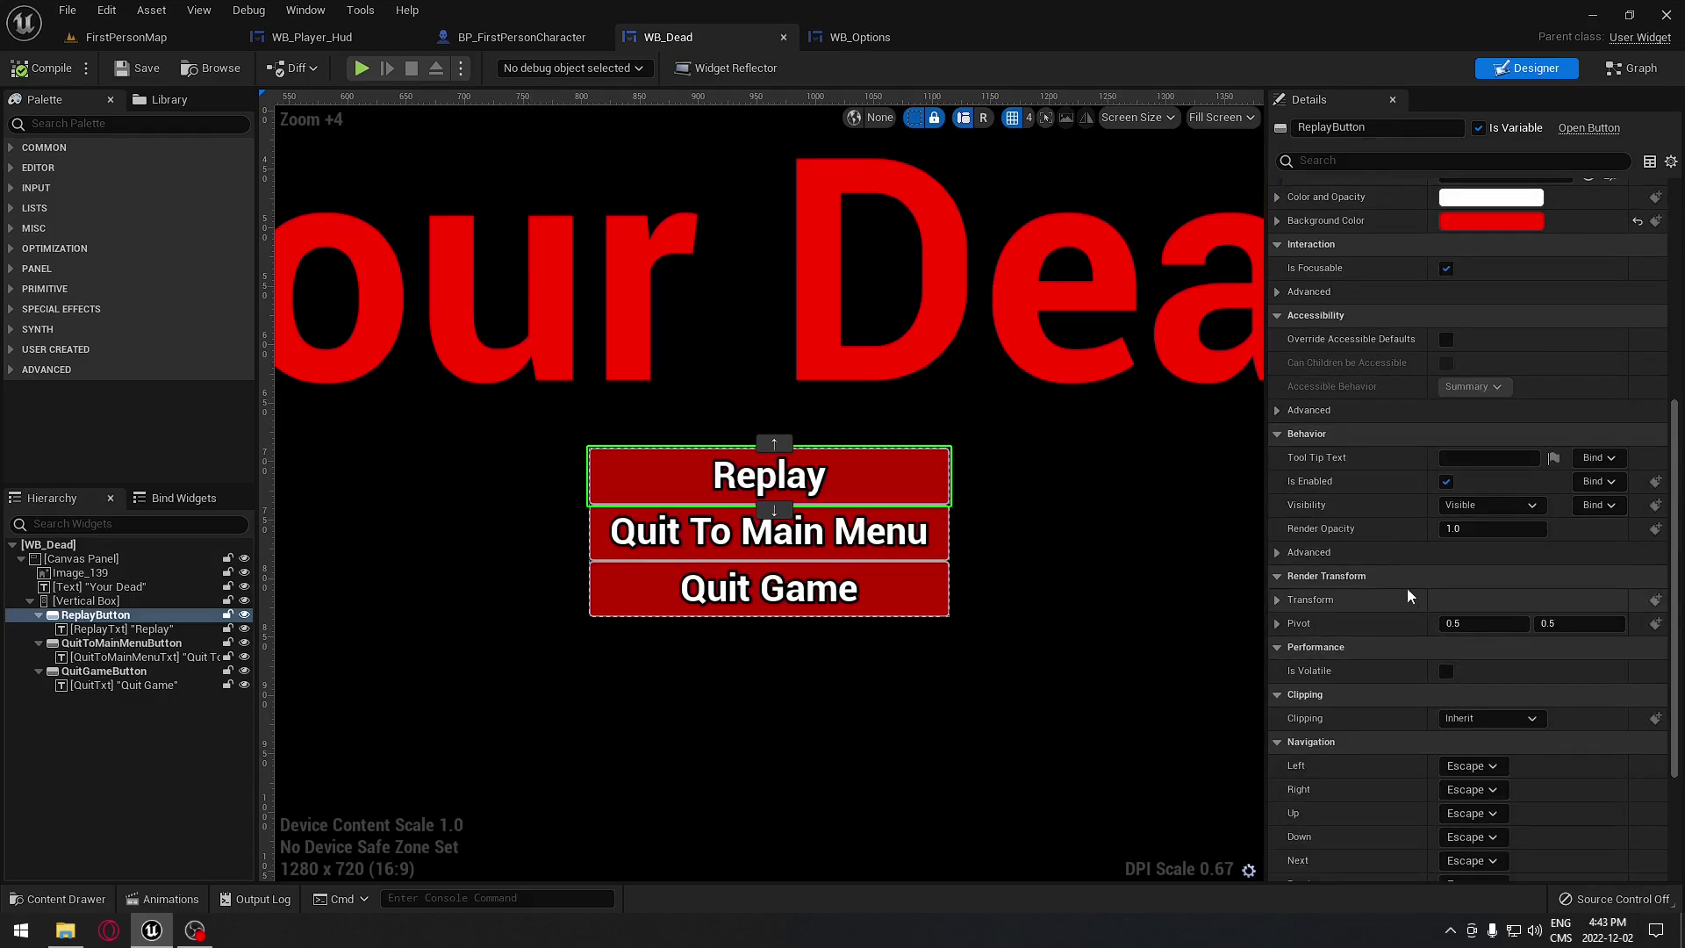
scroll(1378, 562, up, 6)
scroll(1355, 456, up, 3)
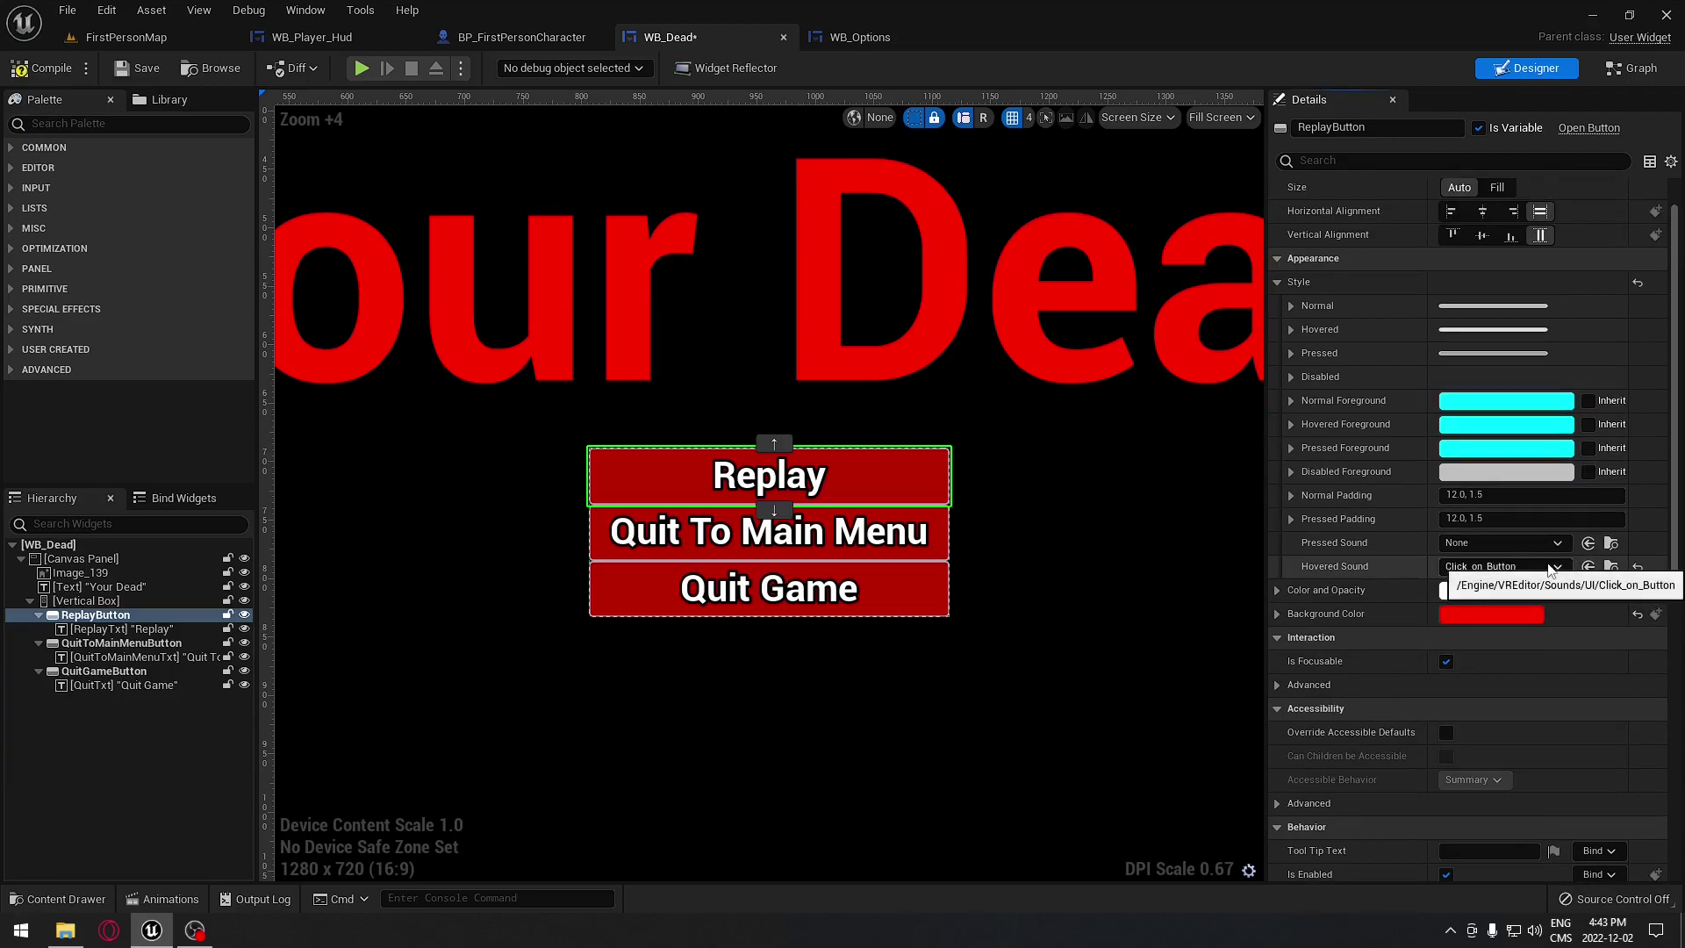
click(917, 529)
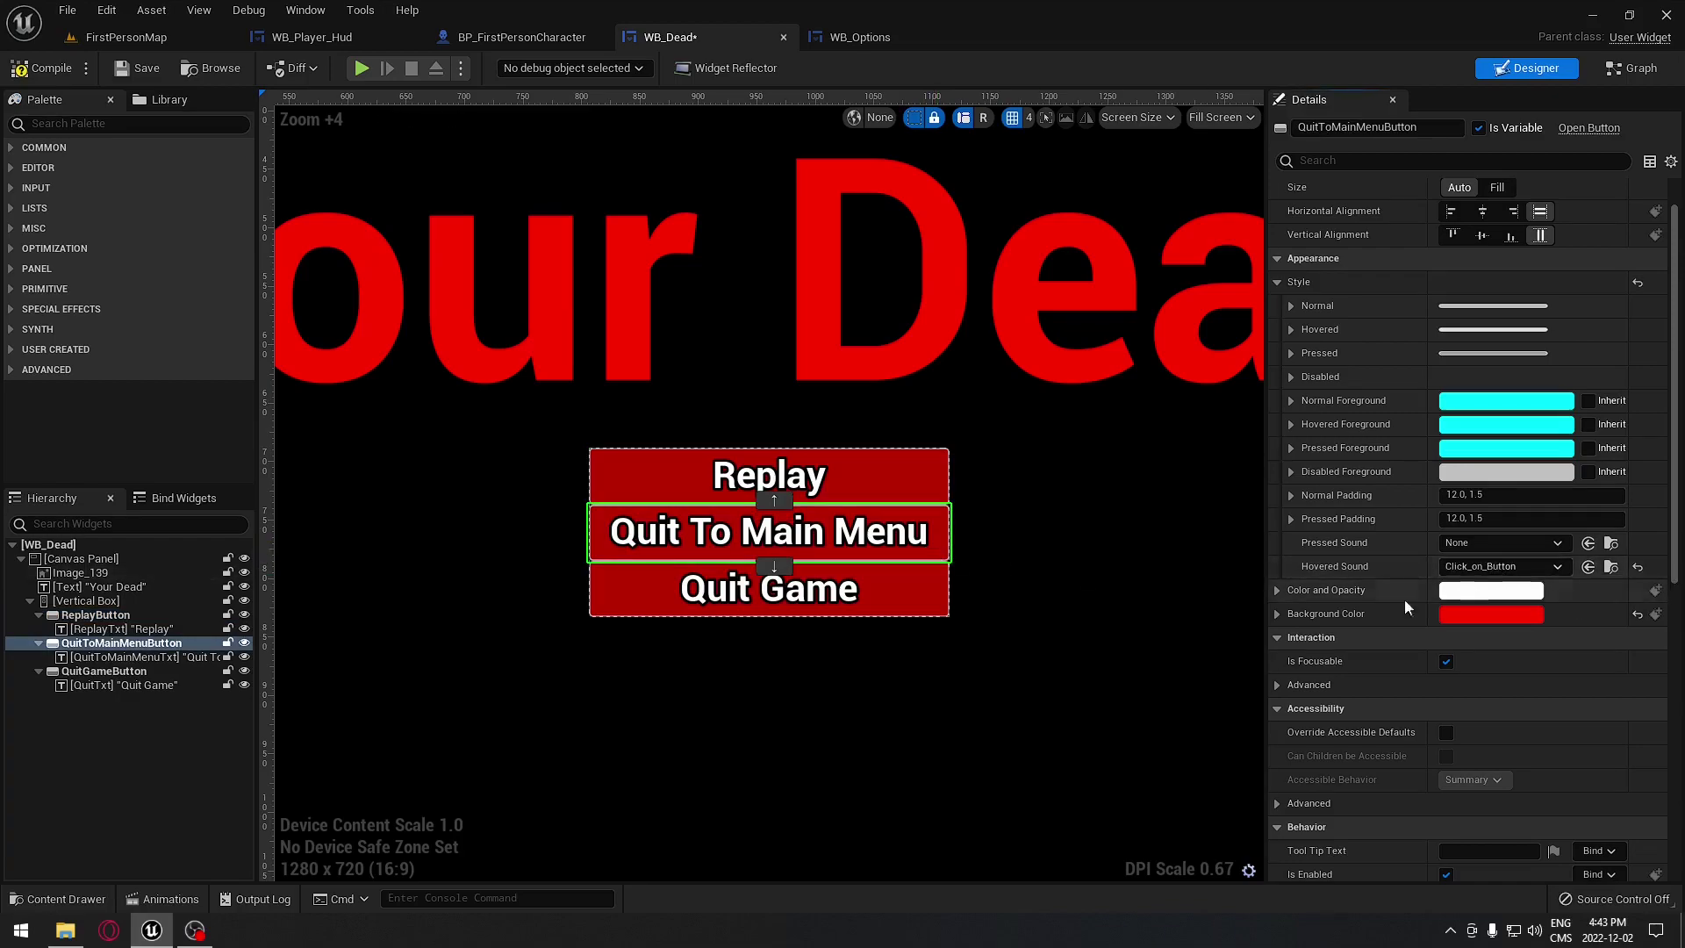
click(912, 588)
click(1588, 566)
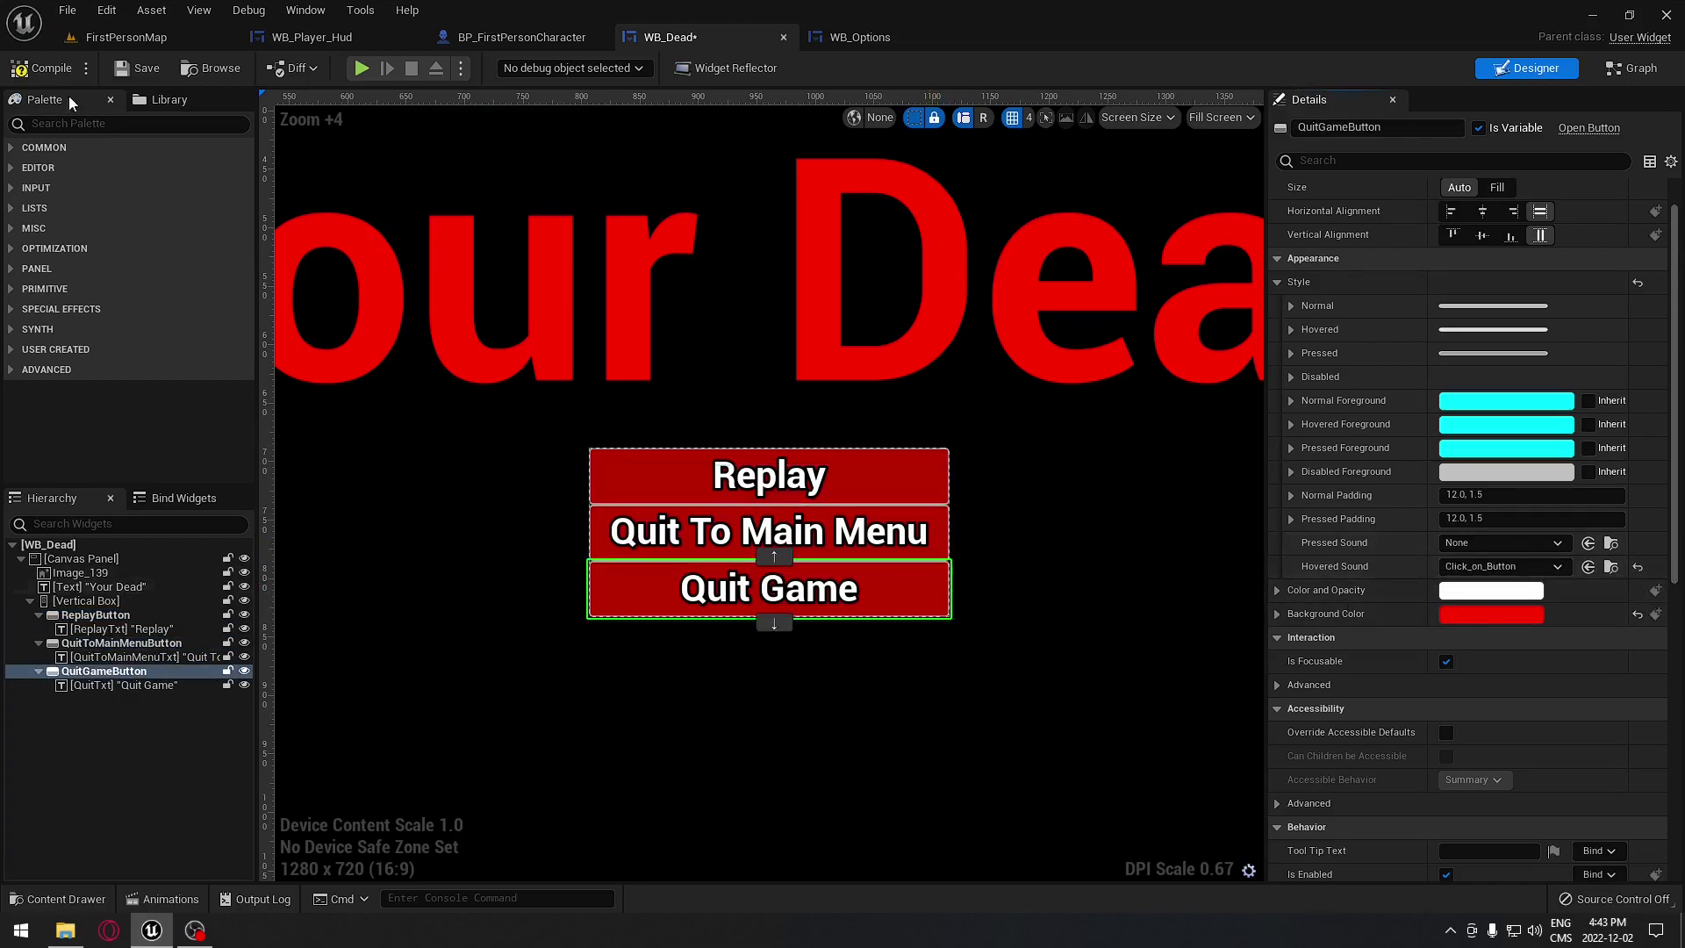
click(39, 68)
click(360, 68)
click(756, 387)
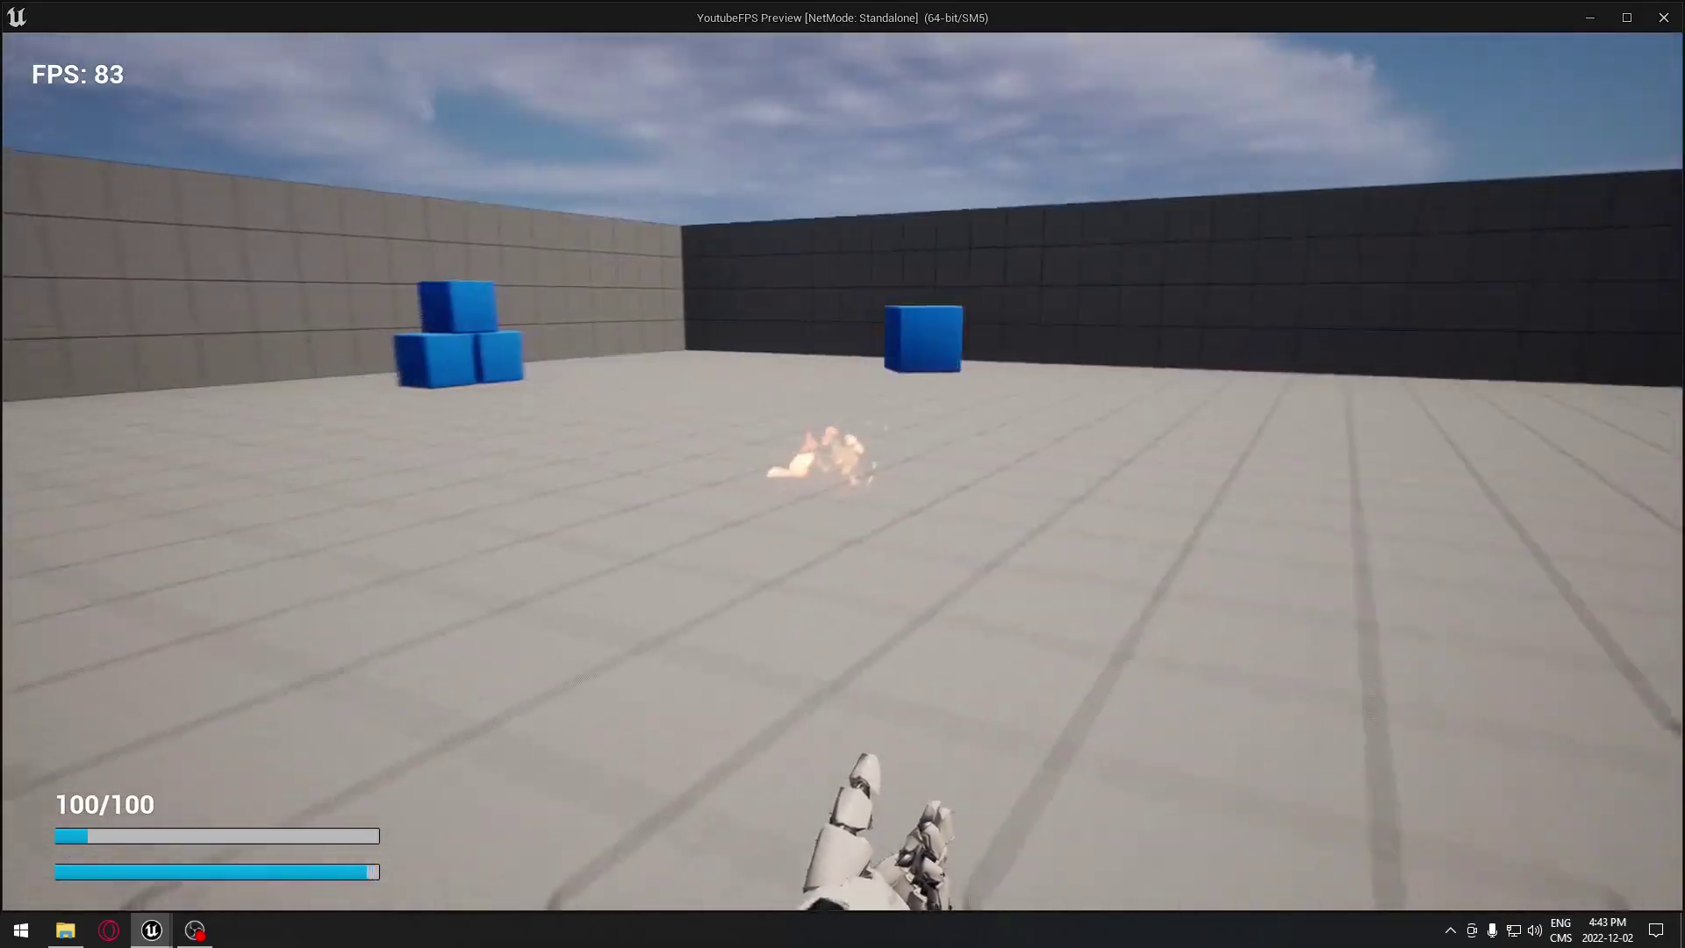
click(843, 474)
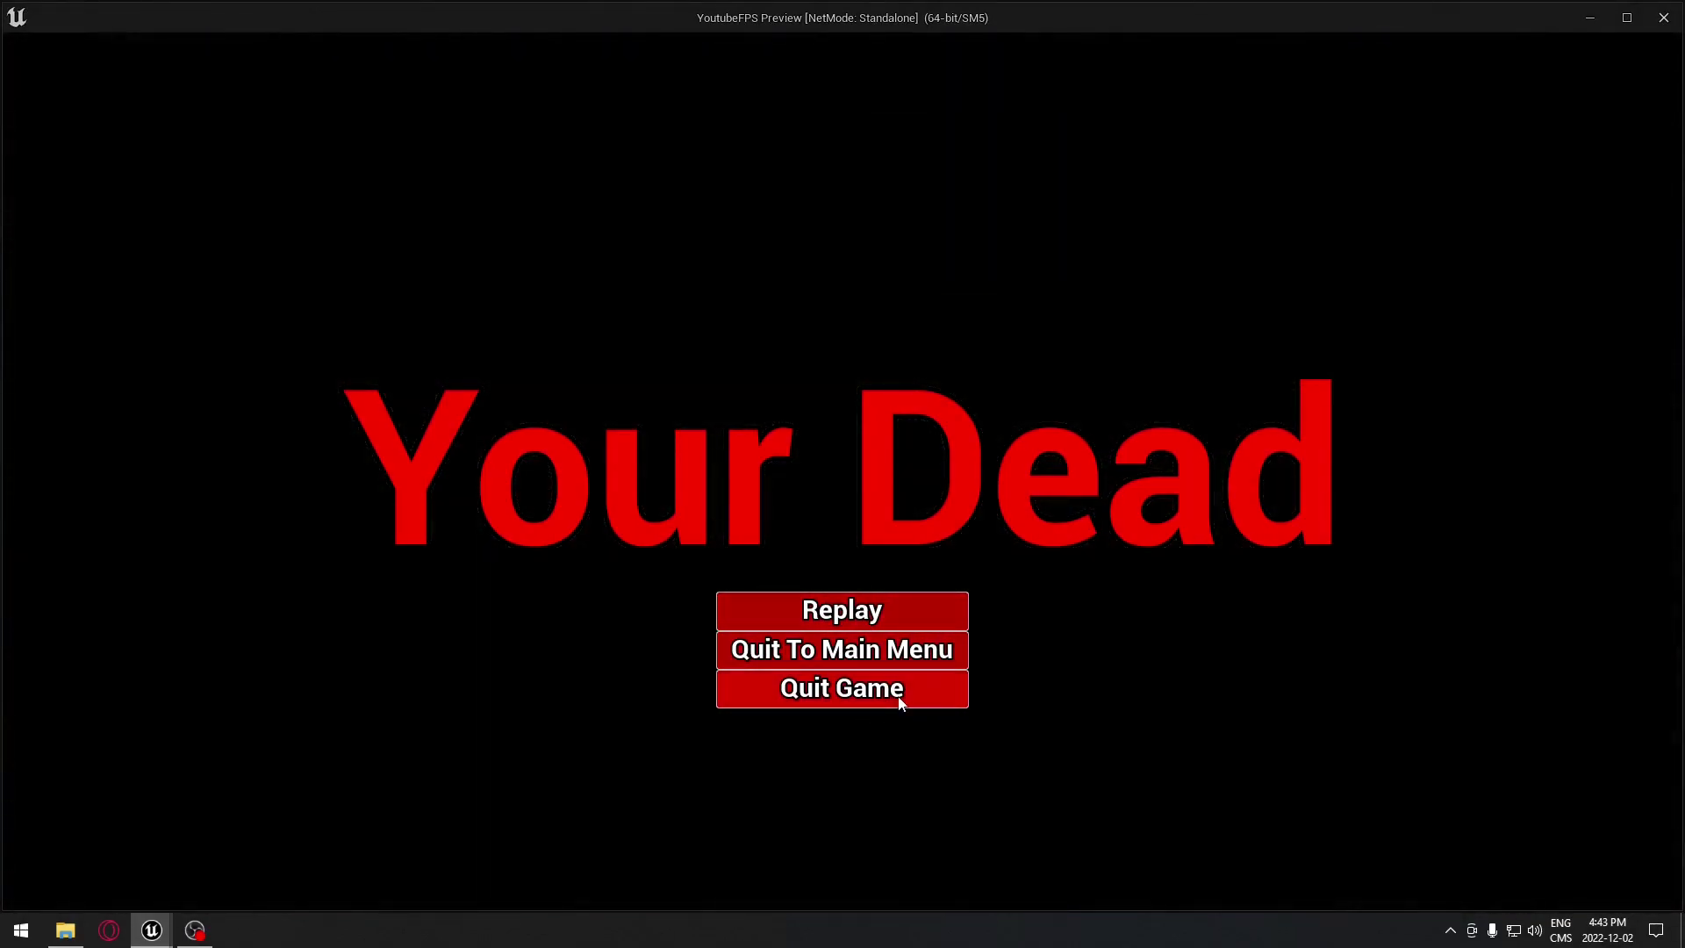
click(899, 693)
scroll(992, 555, down, 3)
scroll(992, 555, down, 1)
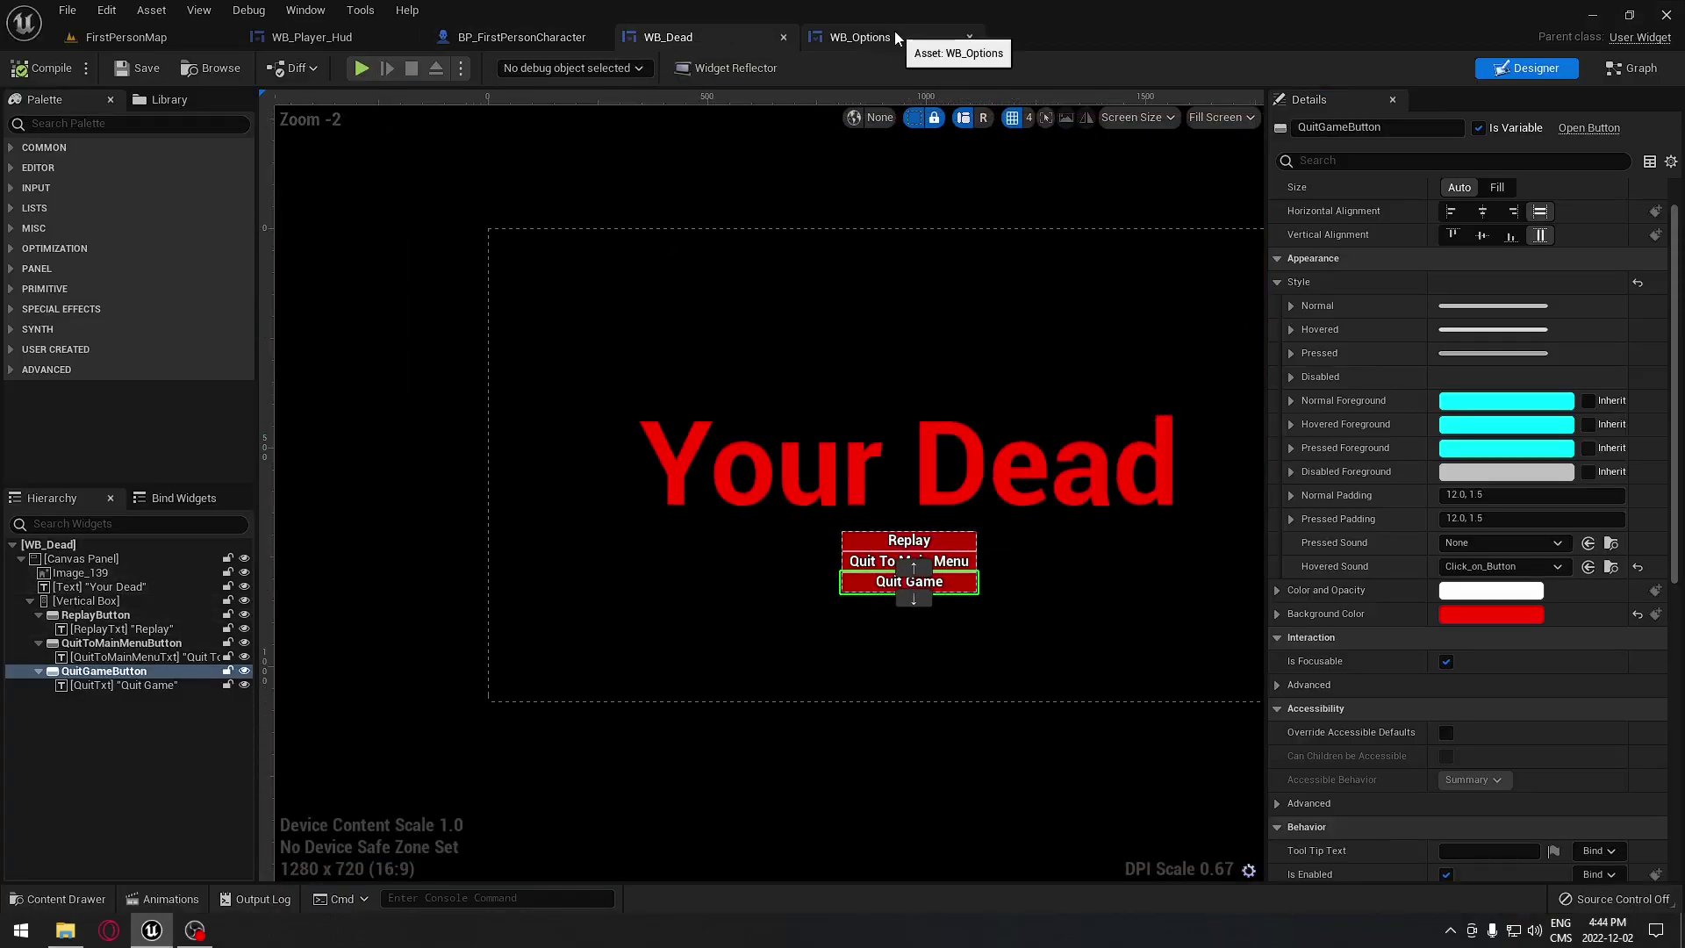
Delete the unused Cast, SET and Get Player Character nodes from the Event Graph.
click(1630, 68)
scroll(985, 444, down, 2)
right_drag(624, 332, 618, 370)
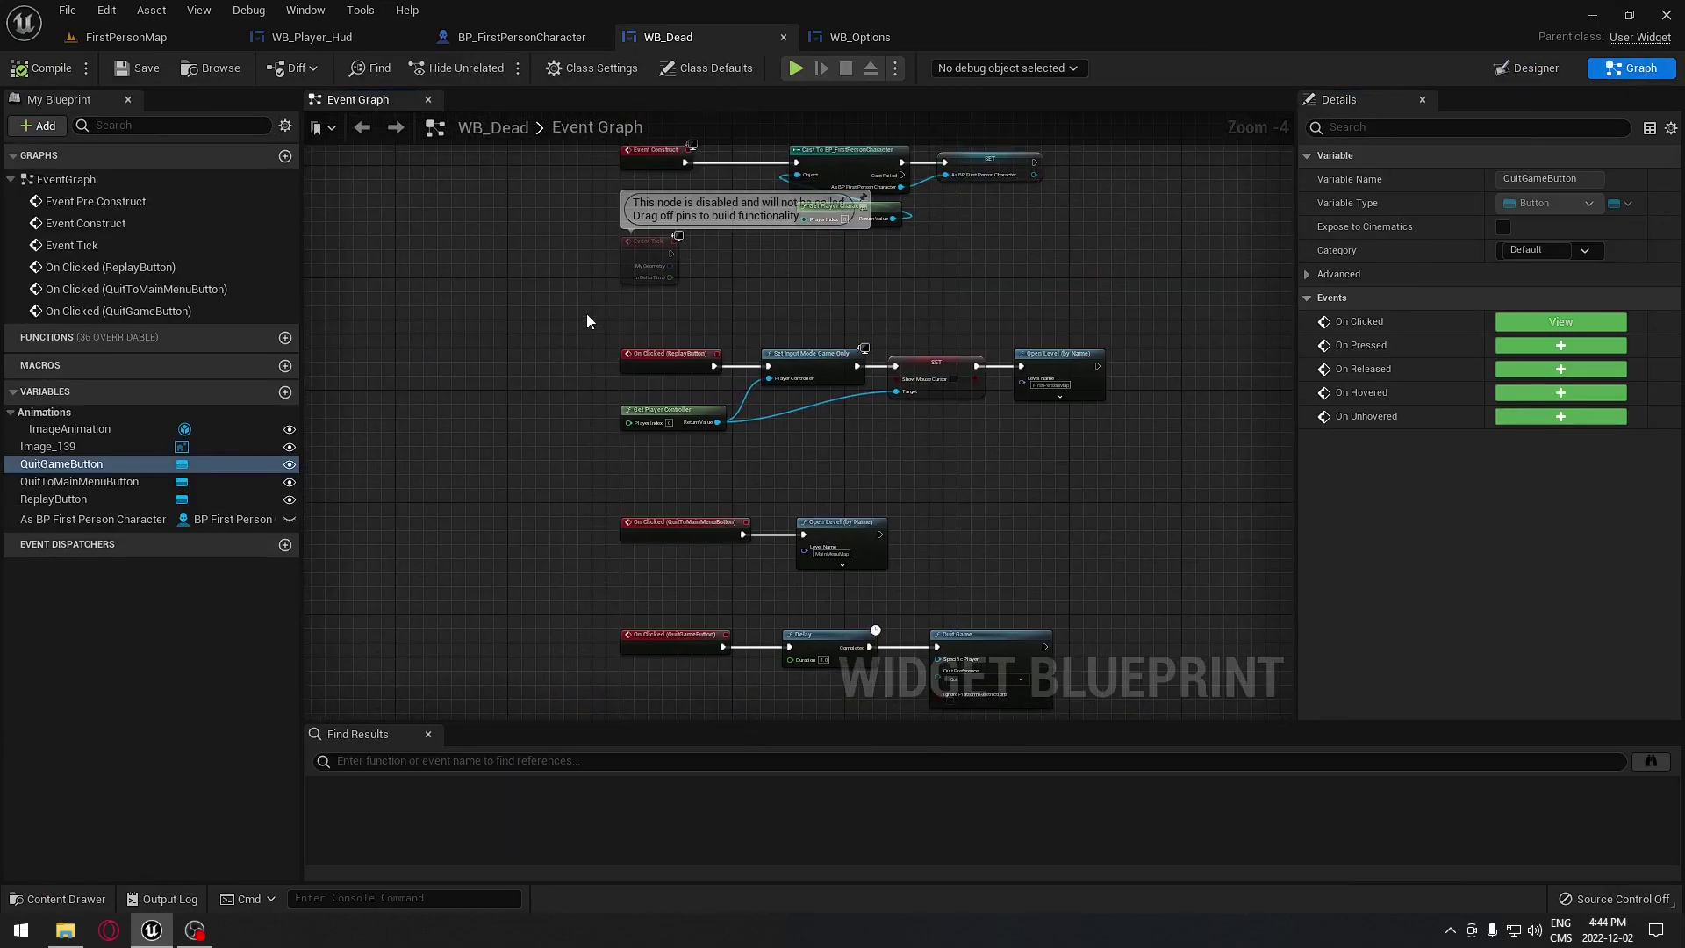
right_drag(586, 313, 607, 423)
drag(772, 253, 1114, 403)
key(Delete)
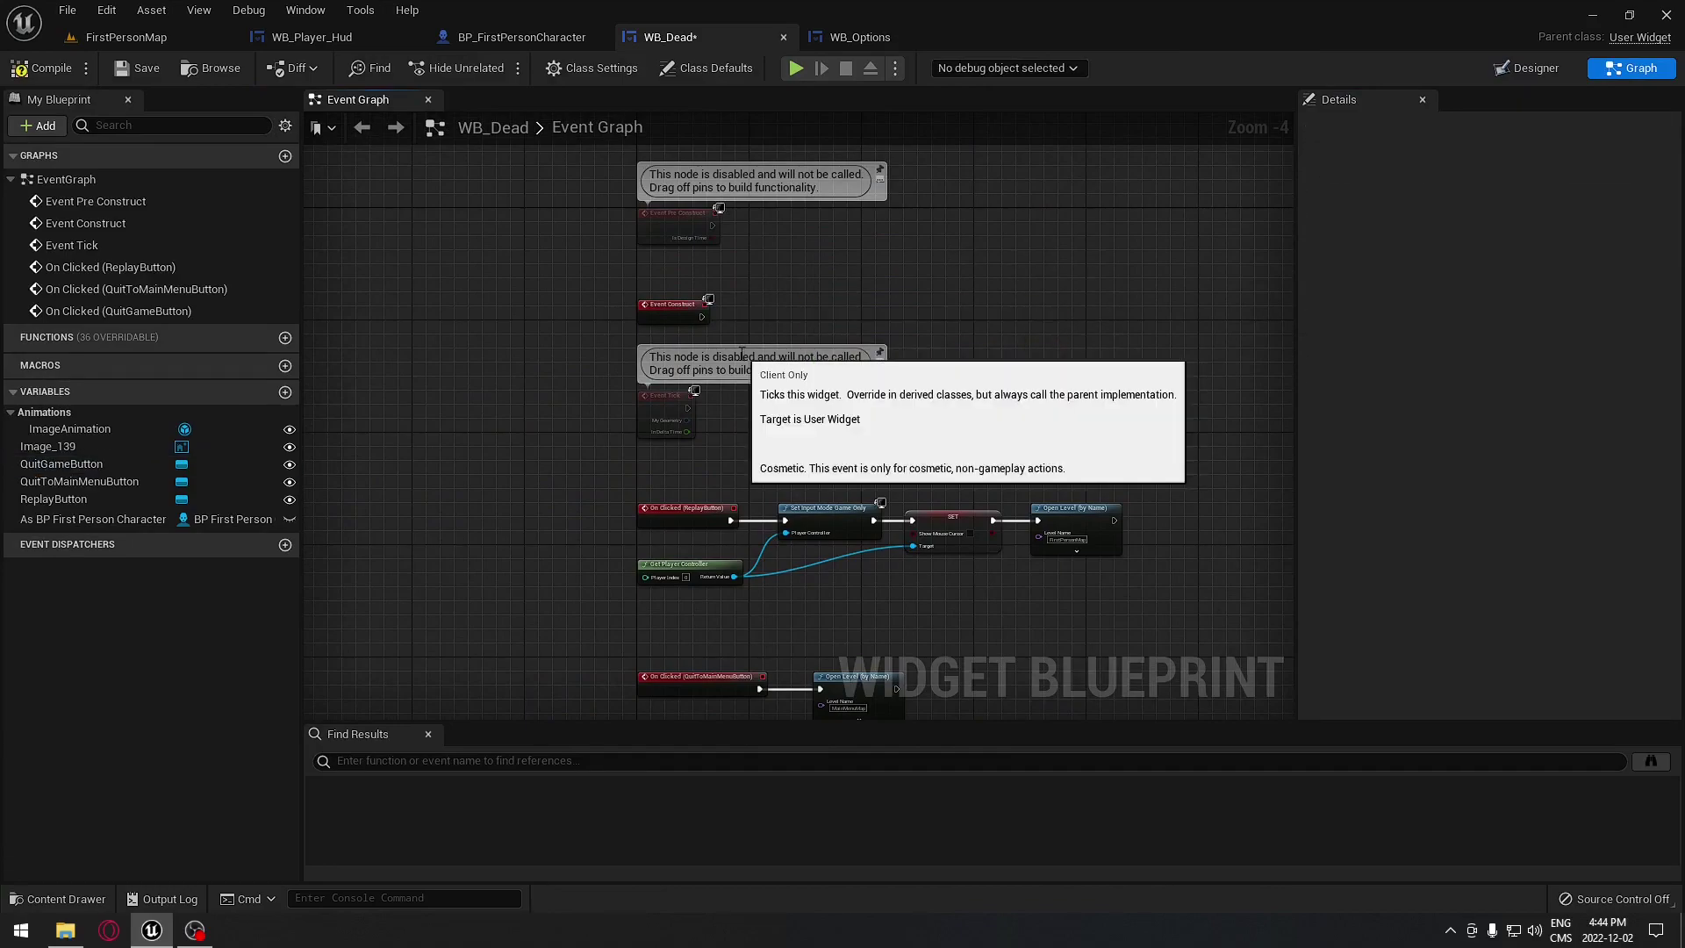
Wrap the whole Replay On Clicked chain in a comment box.
right_drag(587, 251, 753, 401)
scroll(753, 401, up, 1)
scroll(925, 388, up, 1)
right_drag(925, 387, 828, 295)
scroll(828, 295, up, 1)
drag(478, 260, 1118, 519)
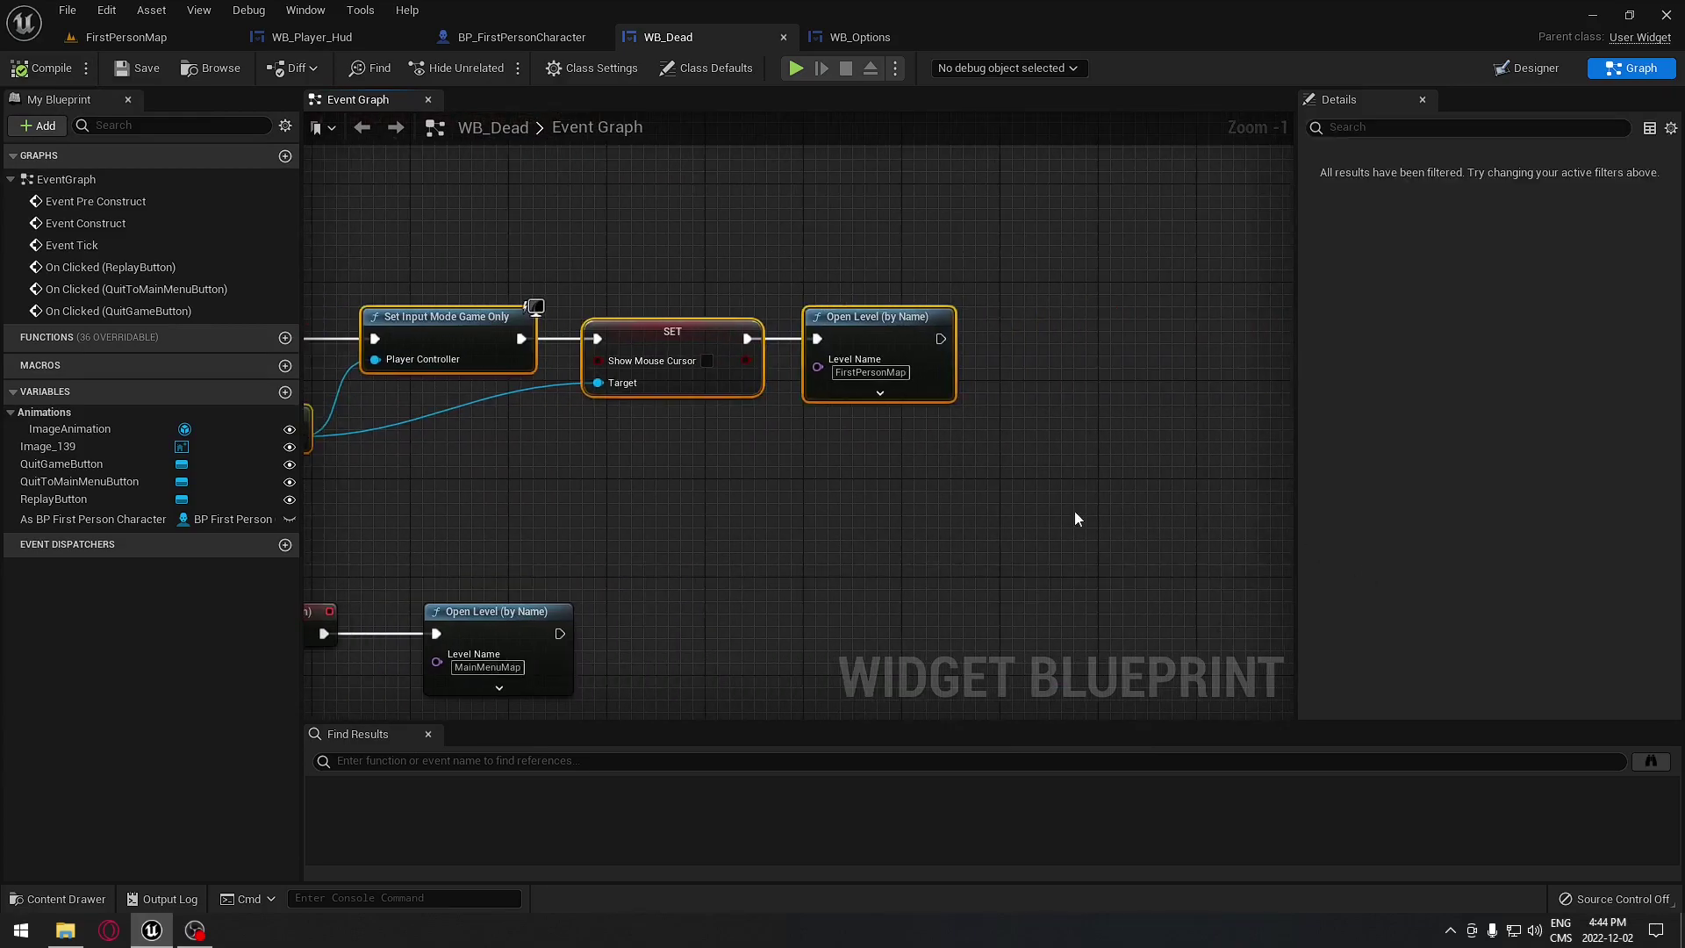
key(c)
right_drag(736, 323, 1227, 367)
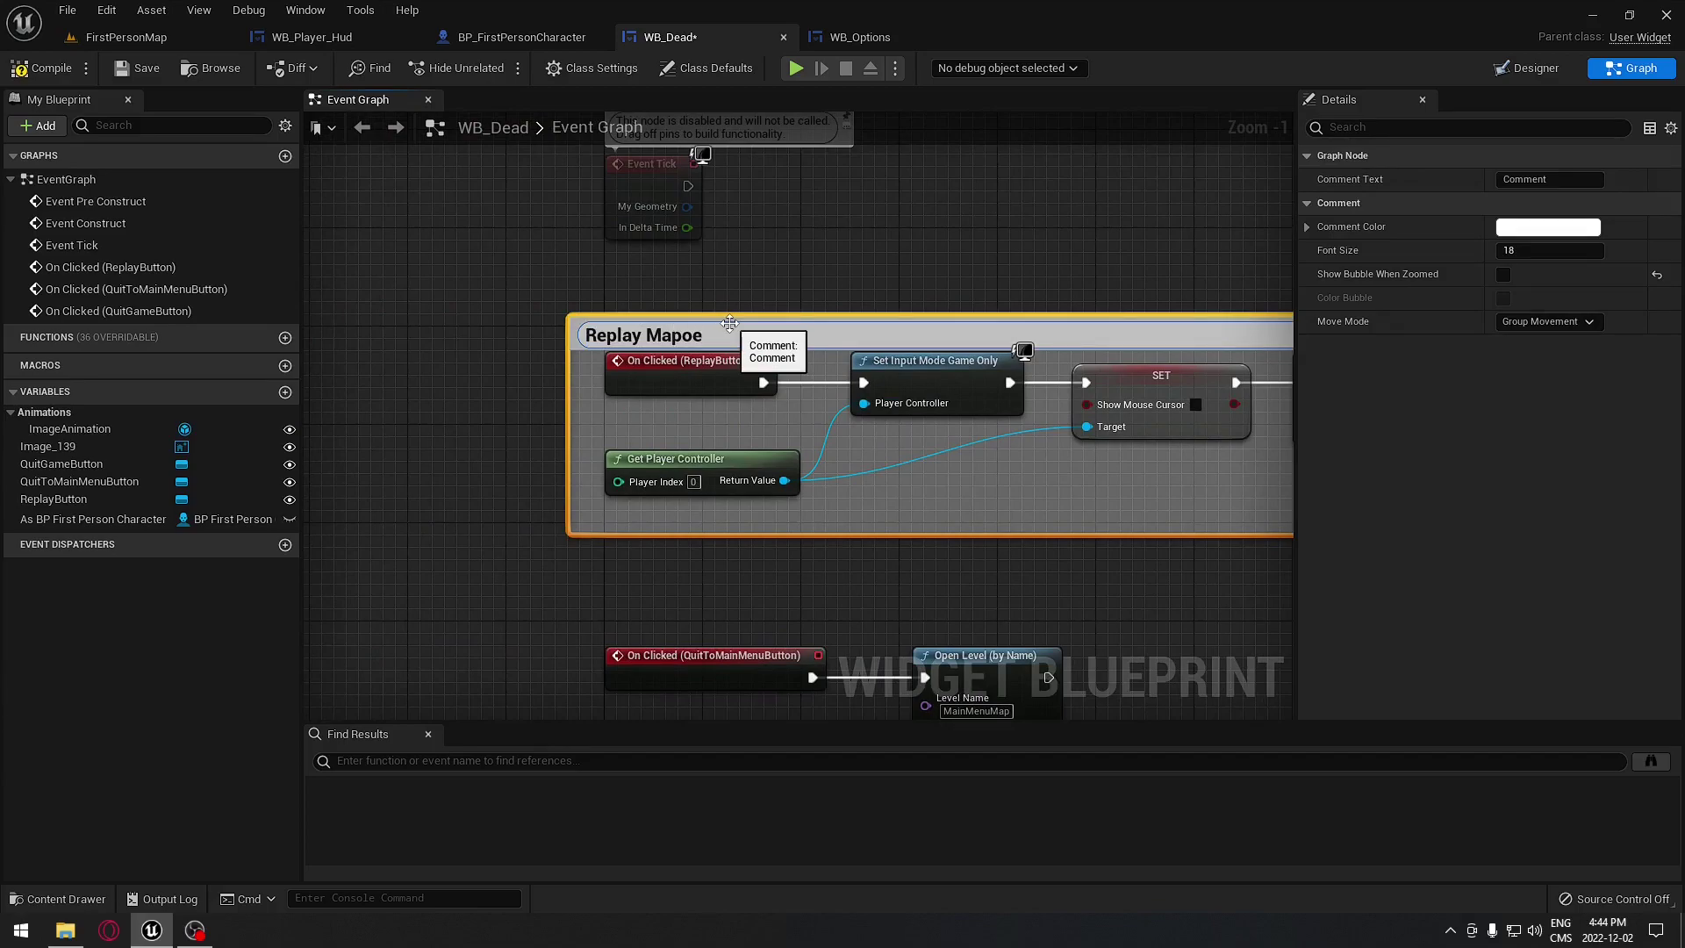
Title the first comment 'Replay Map' and wrap the Quit To Main Menu chain in a 'Quit To Main Menu' comment.
text(Replay Mapoe)
key(BackSpace)
key(BackSpace)
key(Return)
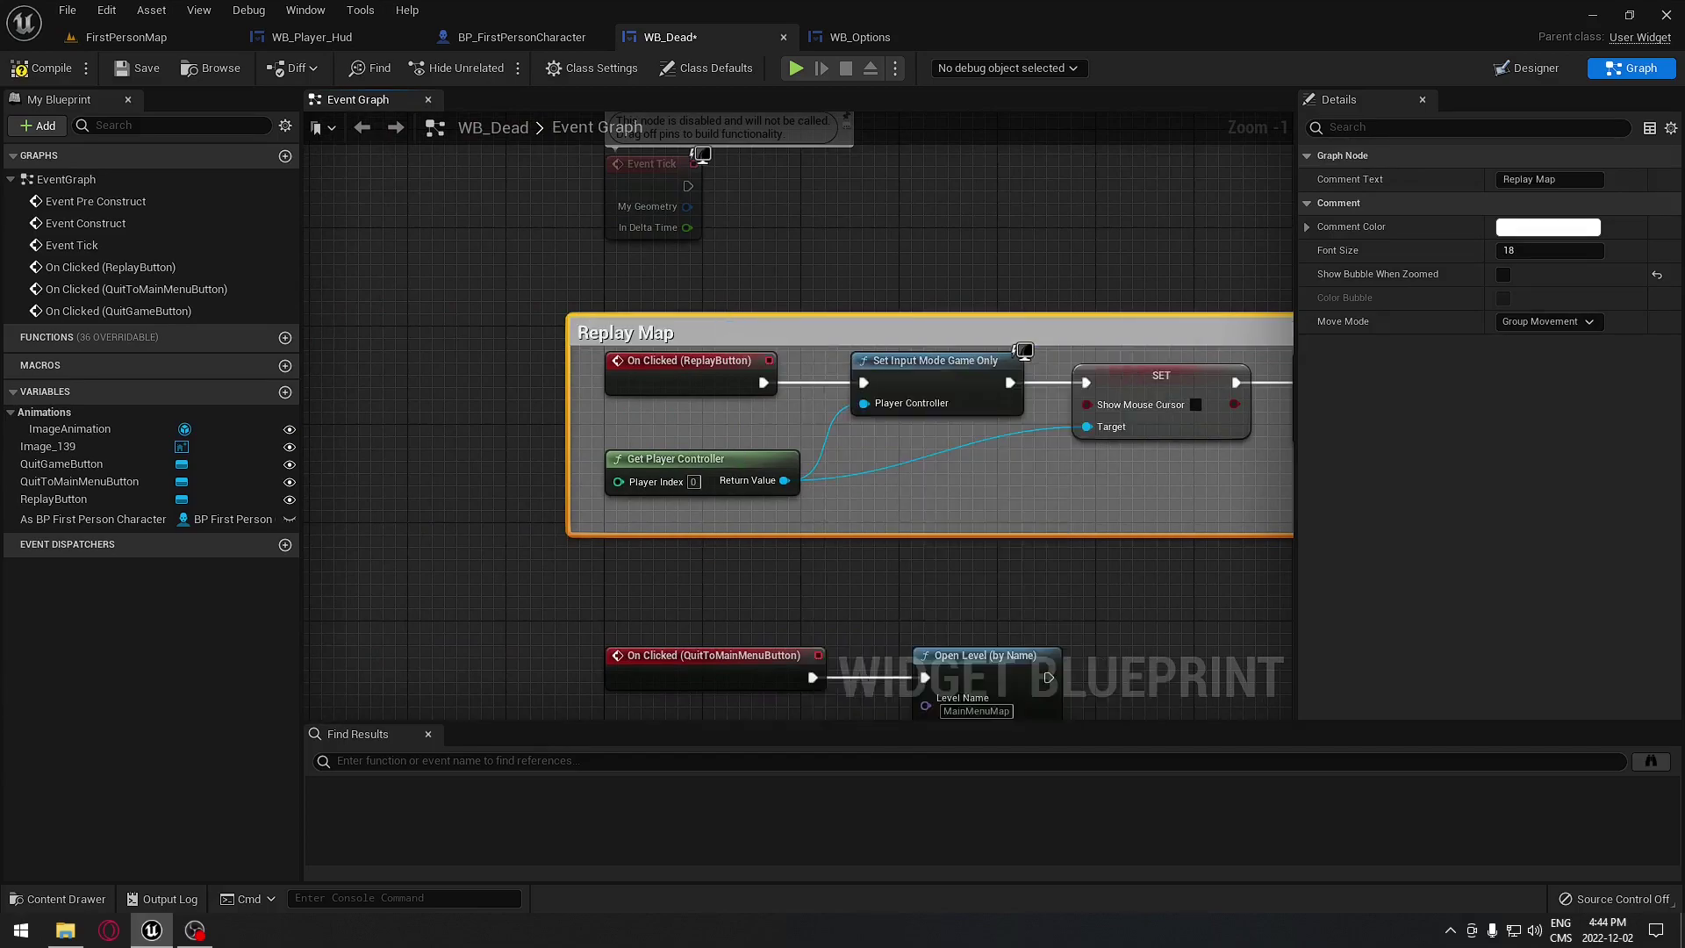
right_drag(617, 702, 566, 396)
drag(466, 286, 1218, 474)
key(c)
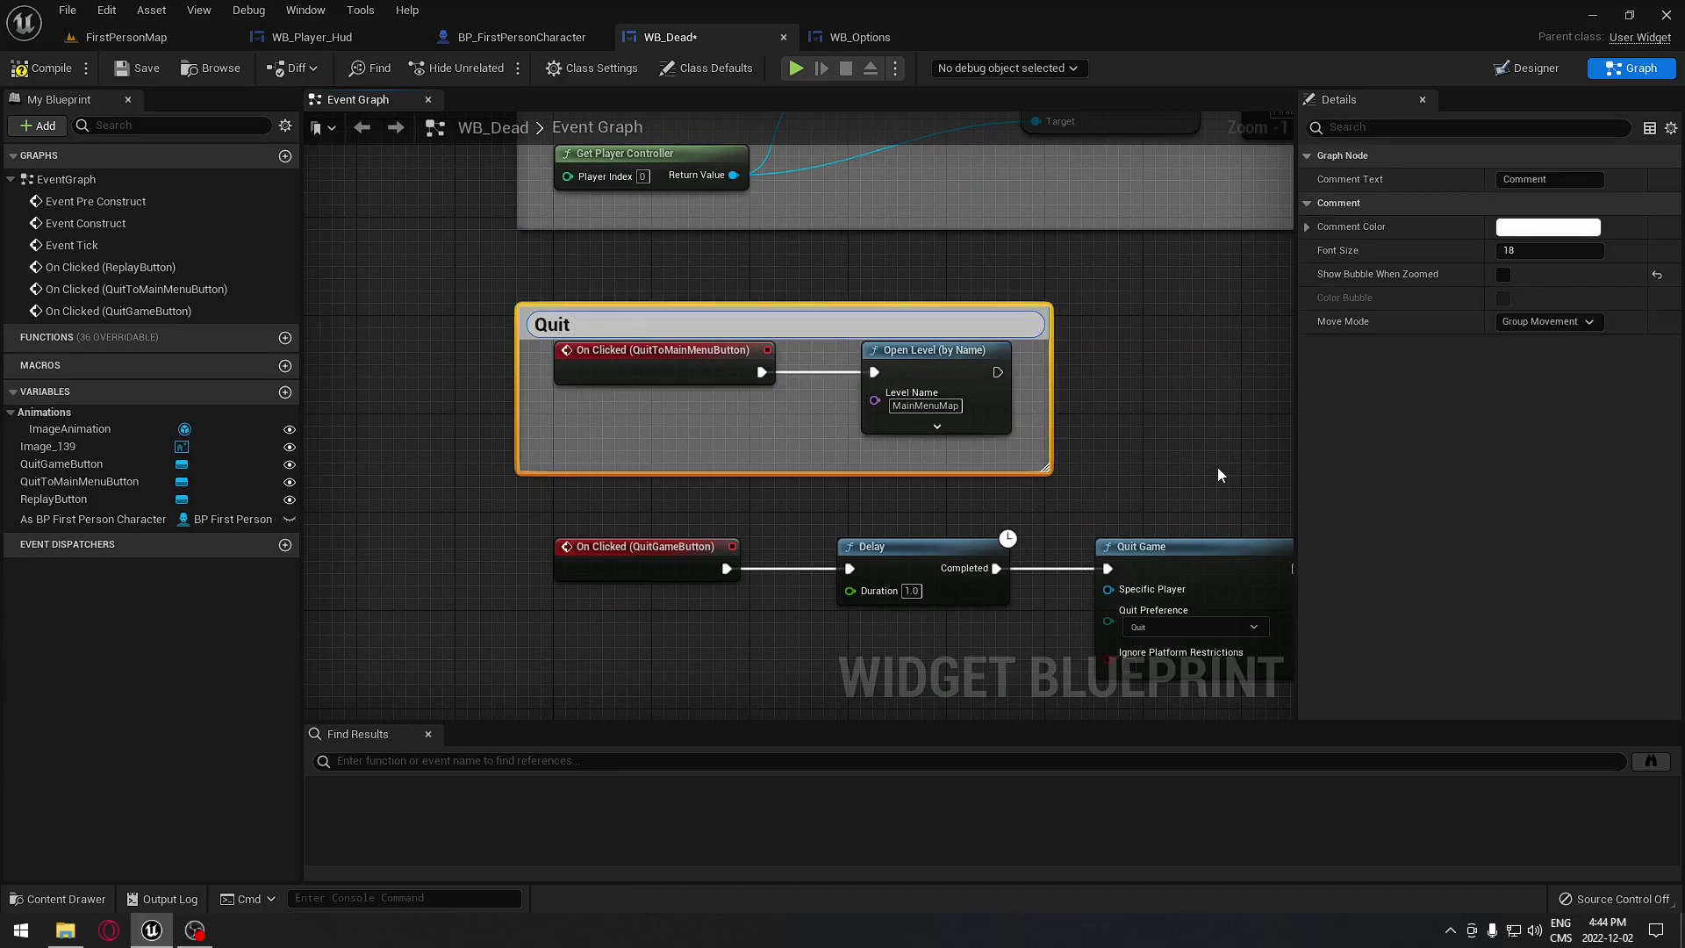
text(To Main Menu)
key(Return)
Turn on Show Bubble When Zoomed for the Replay Map and Quit To Main Menu comments.
click(712, 496)
click(932, 303)
right_drag(932, 303, 933, 494)
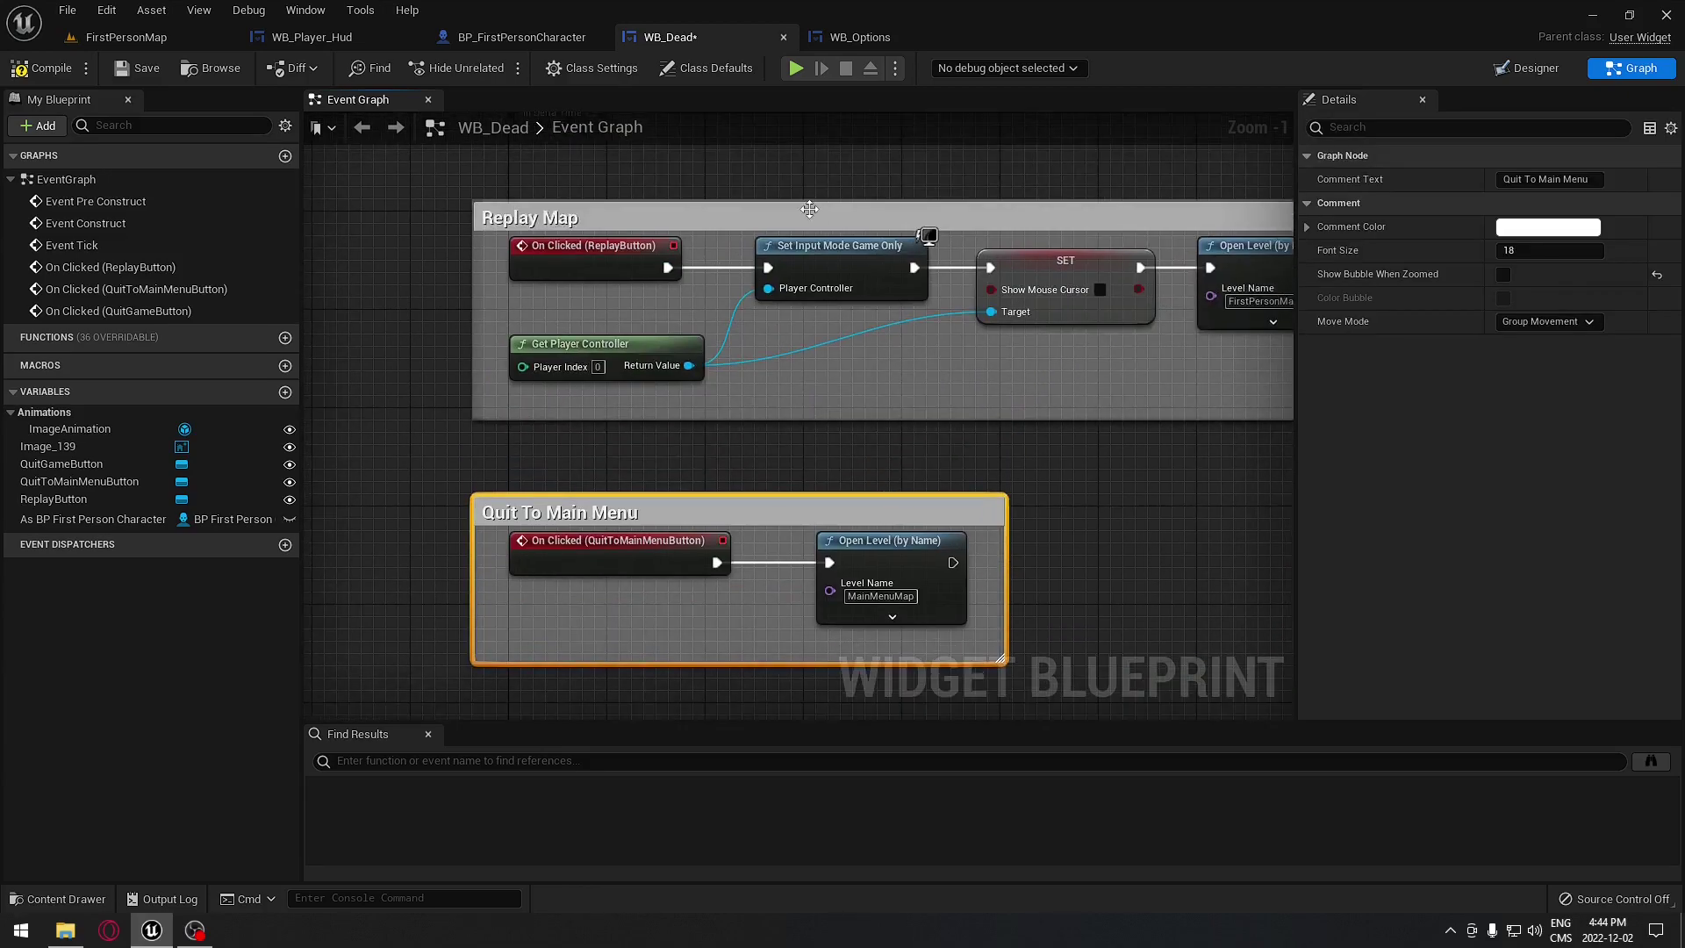
ctrl+click(614, 218)
click(1503, 228)
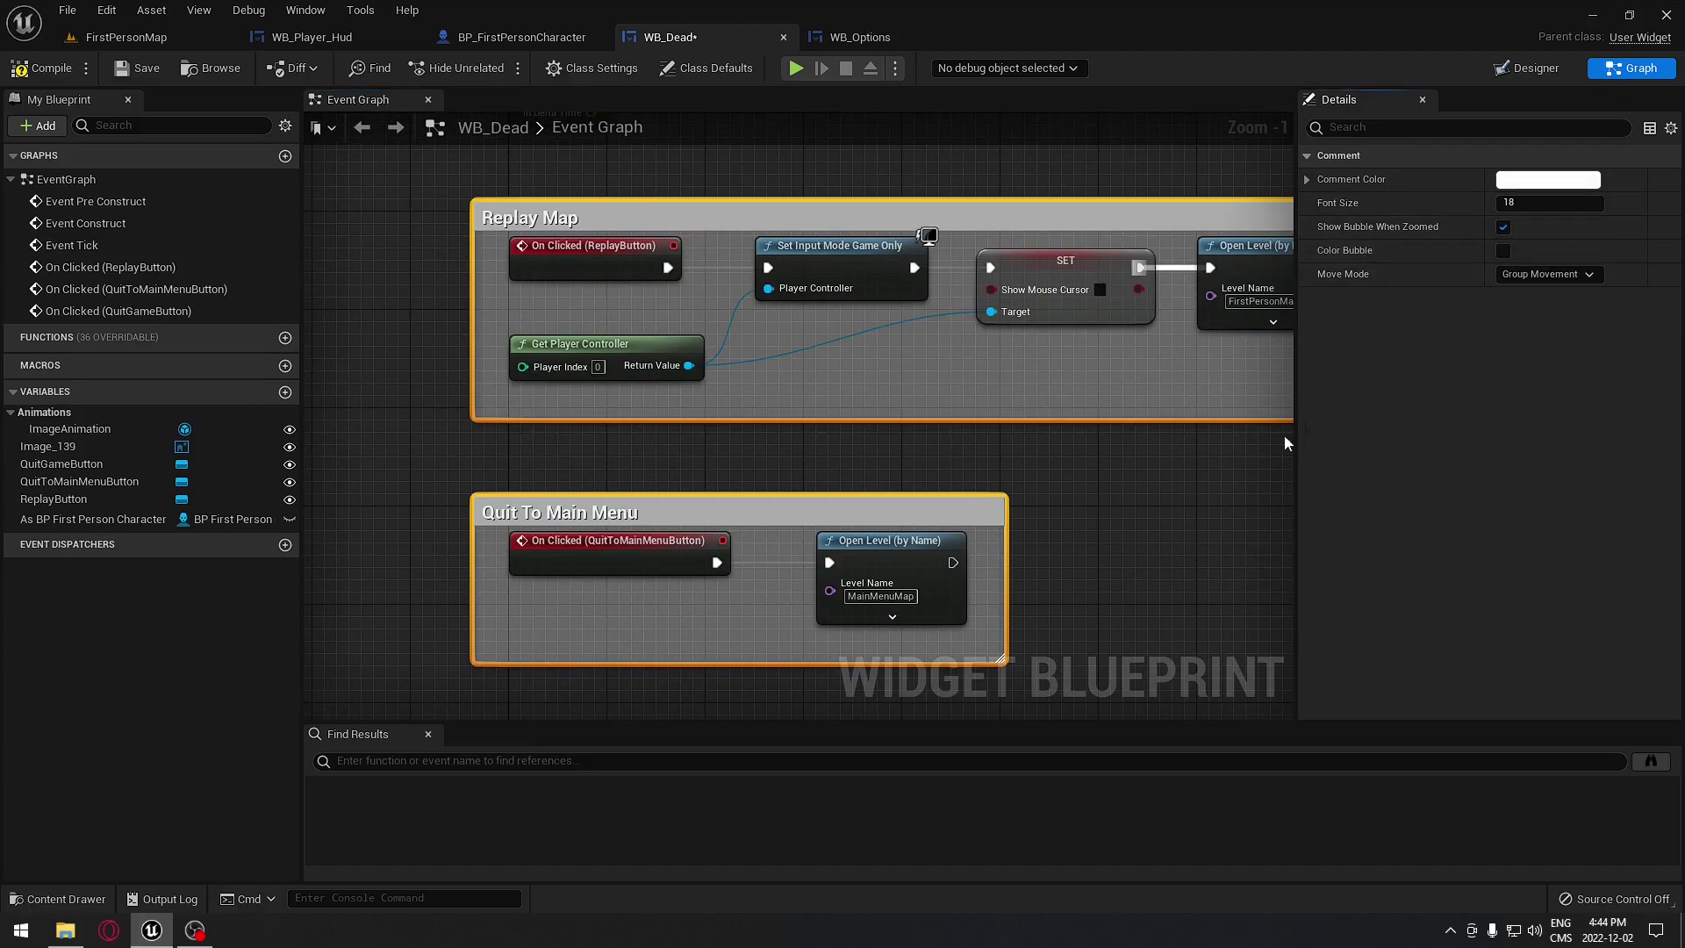
scroll(1044, 262, down, 5)
scroll(920, 372, up, 2)
Wrap the Quit Game chain in a 'Quit Game' comment shown when zoomed.
drag(546, 442, 1184, 600)
text(c)
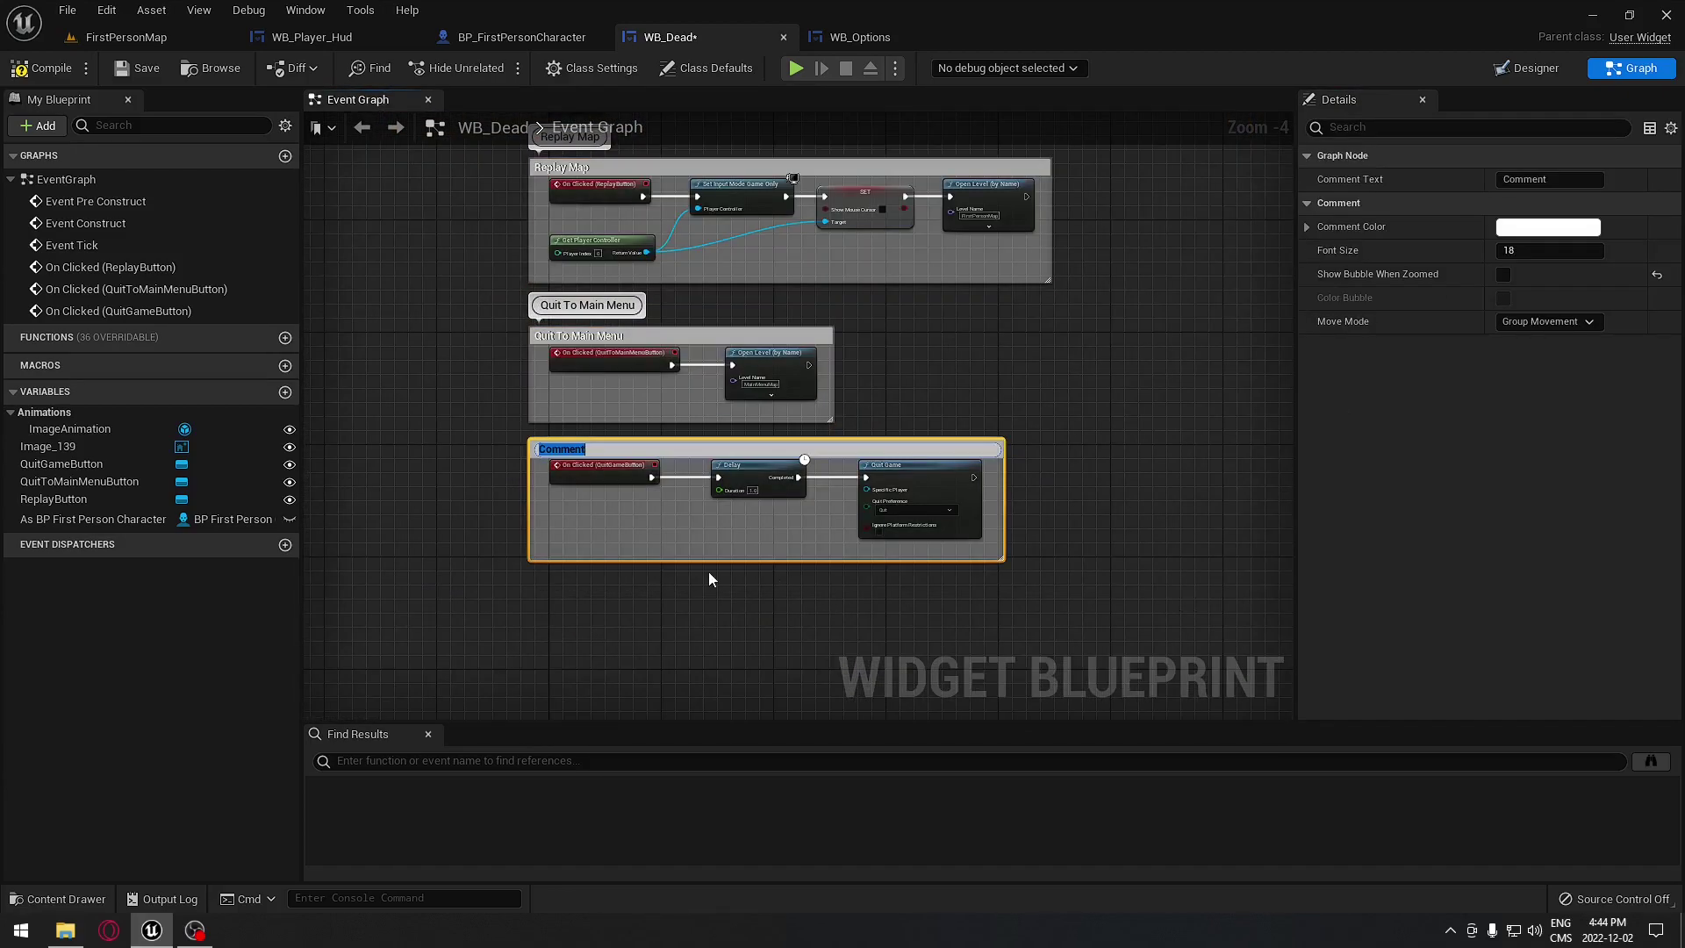
text(Quit)
text( H)
key(BackSpace)
text(Game)
click(1503, 274)
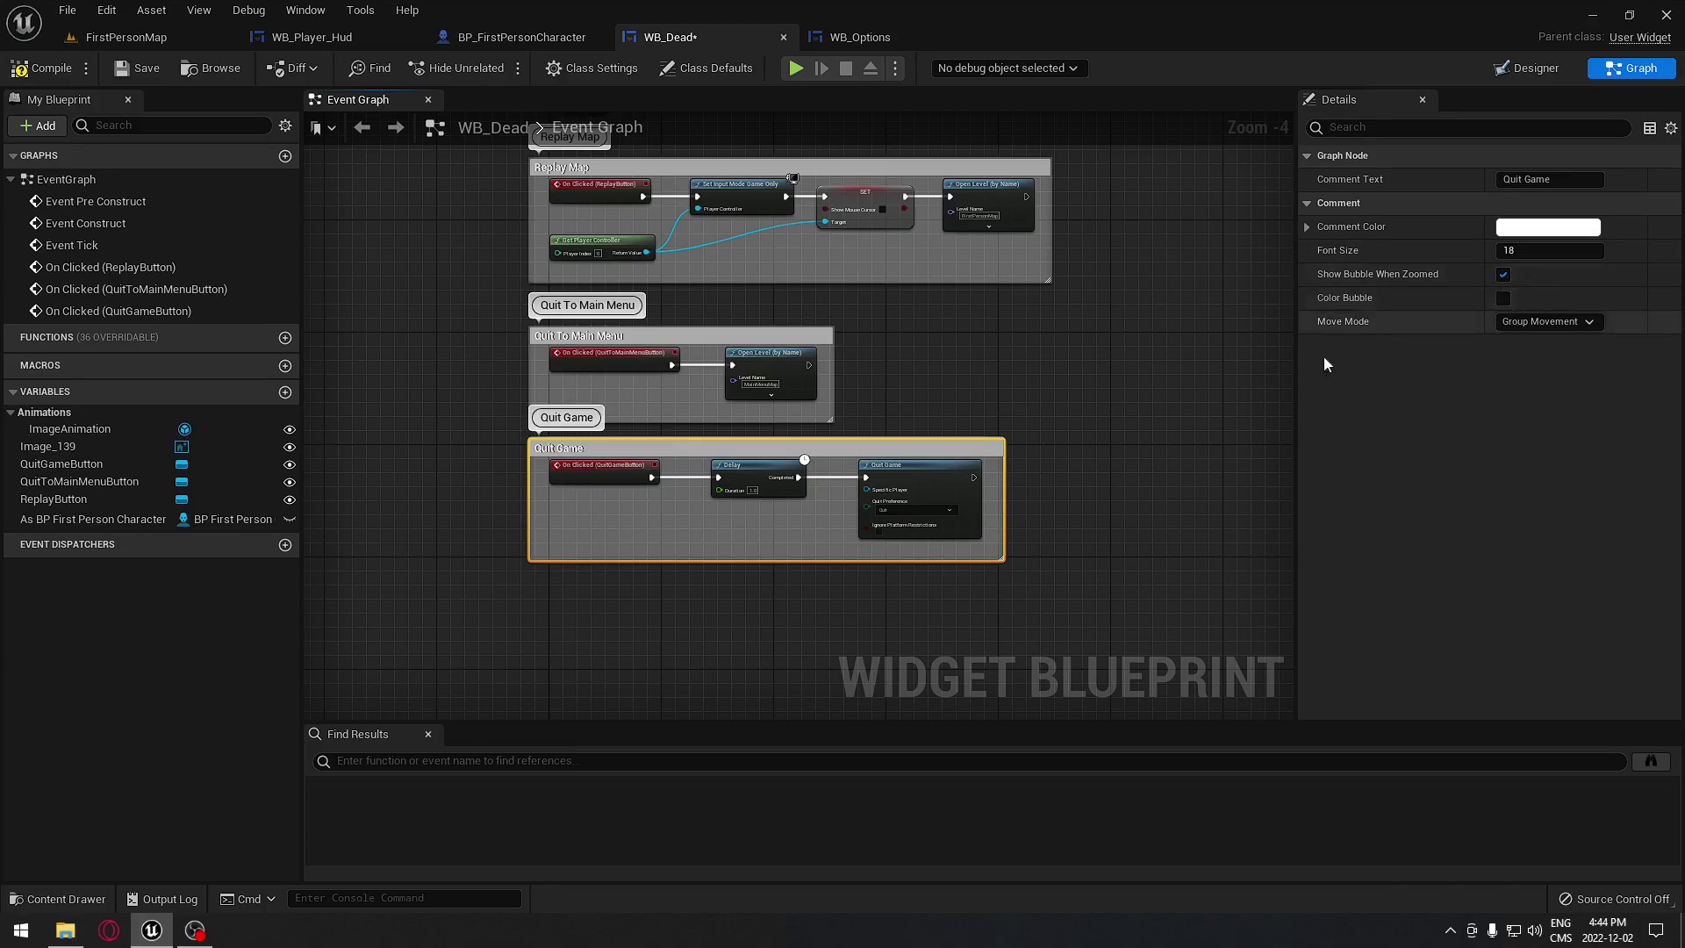
Compile the WB_Dead widget blueprint and return to the FirstPersonMap level.
click(1141, 395)
click(19, 68)
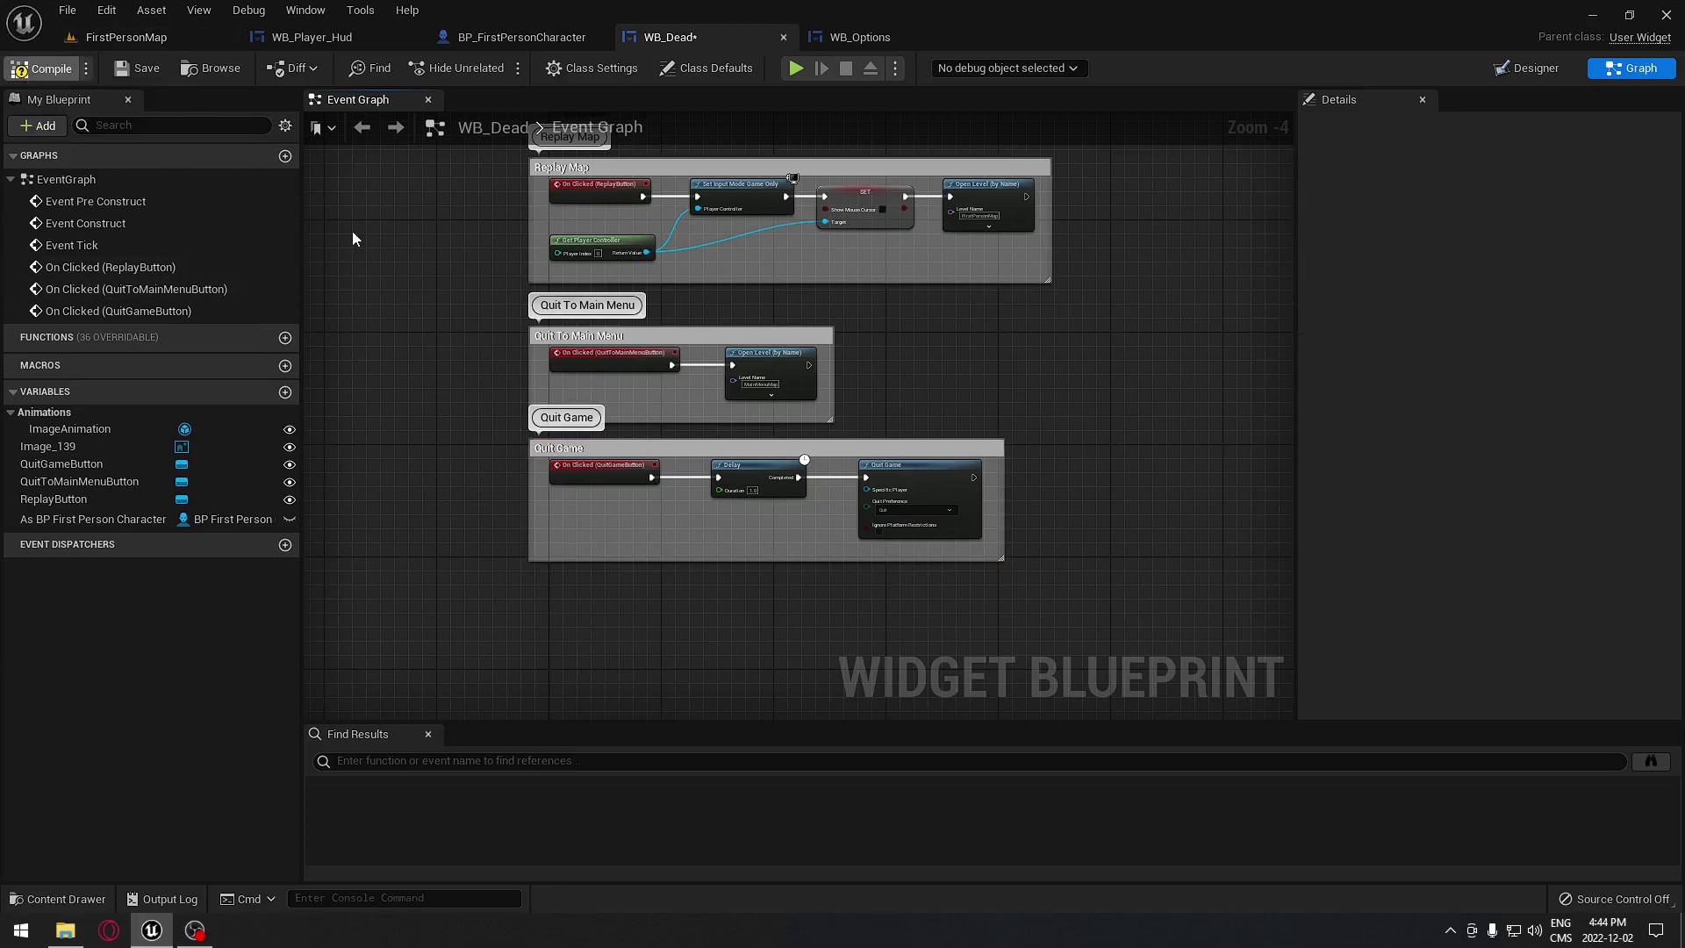
scroll(439, 366, down, 2)
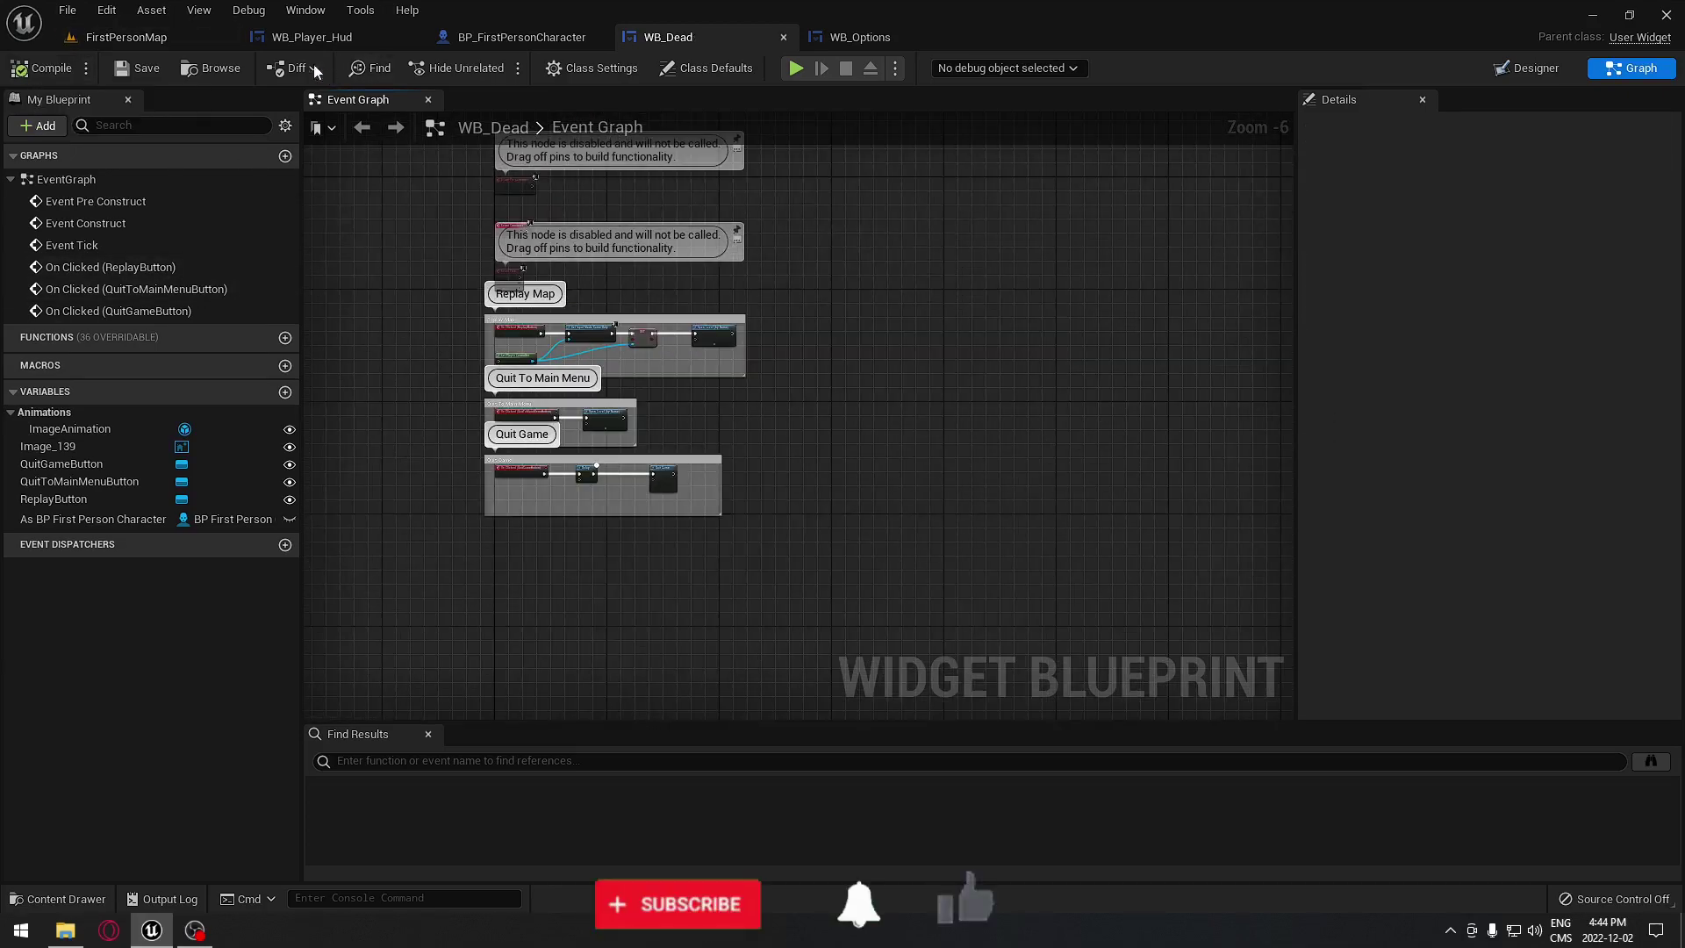
click(311, 36)
click(125, 36)
right_drag(446, 311, 471, 327)
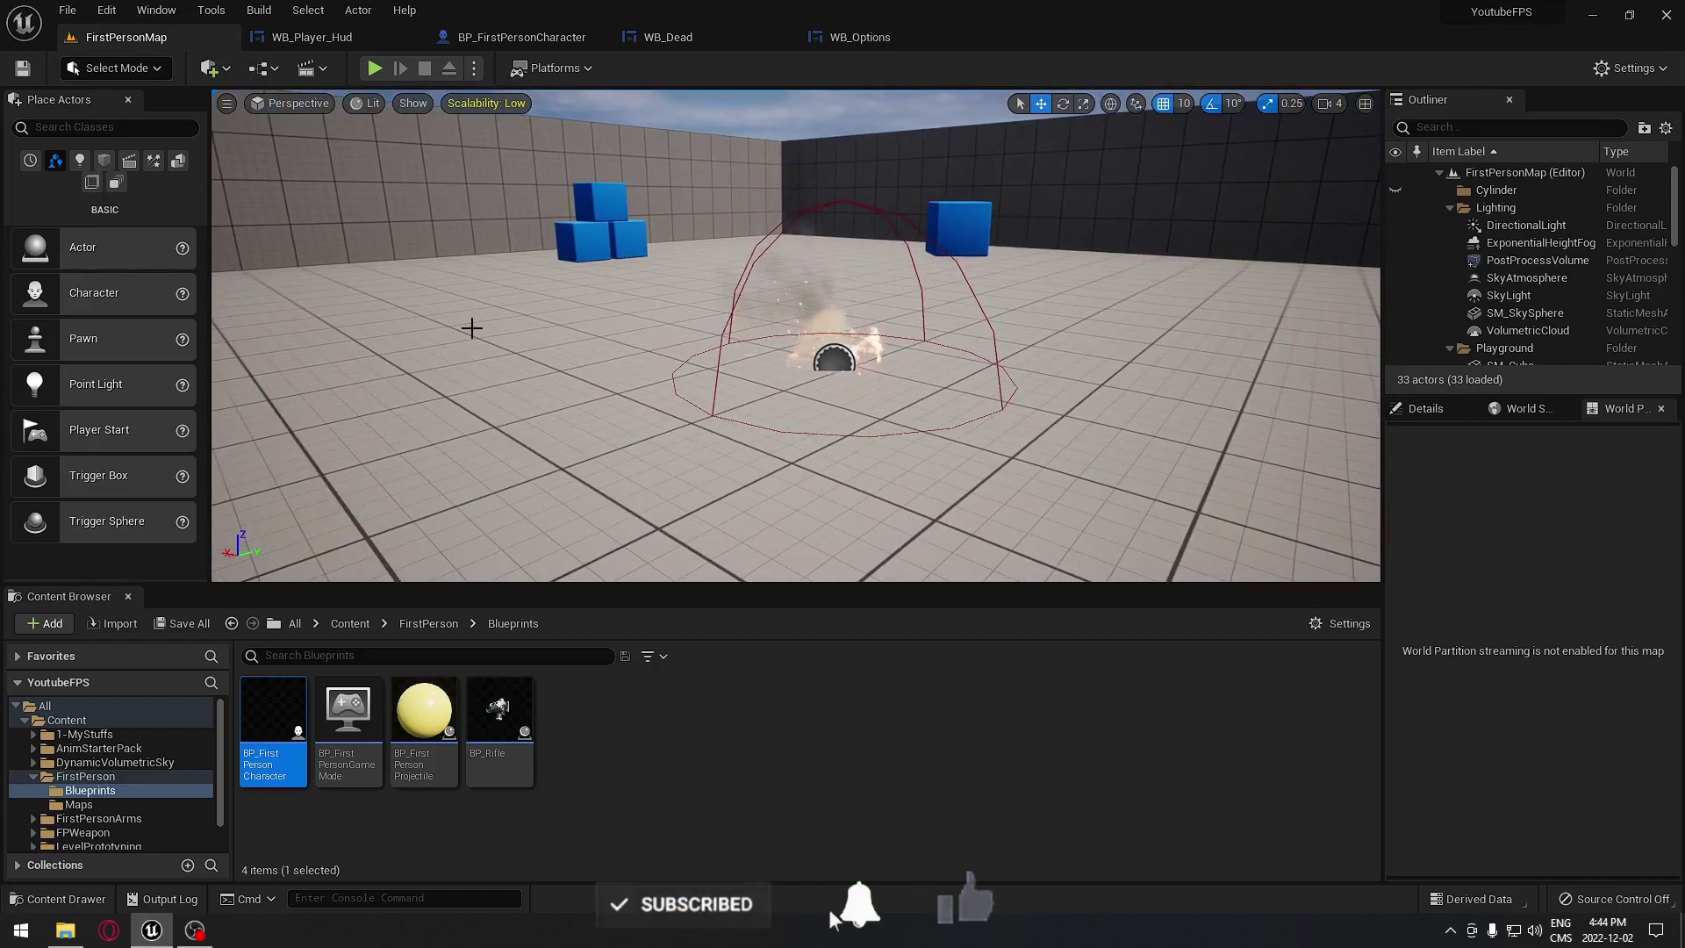